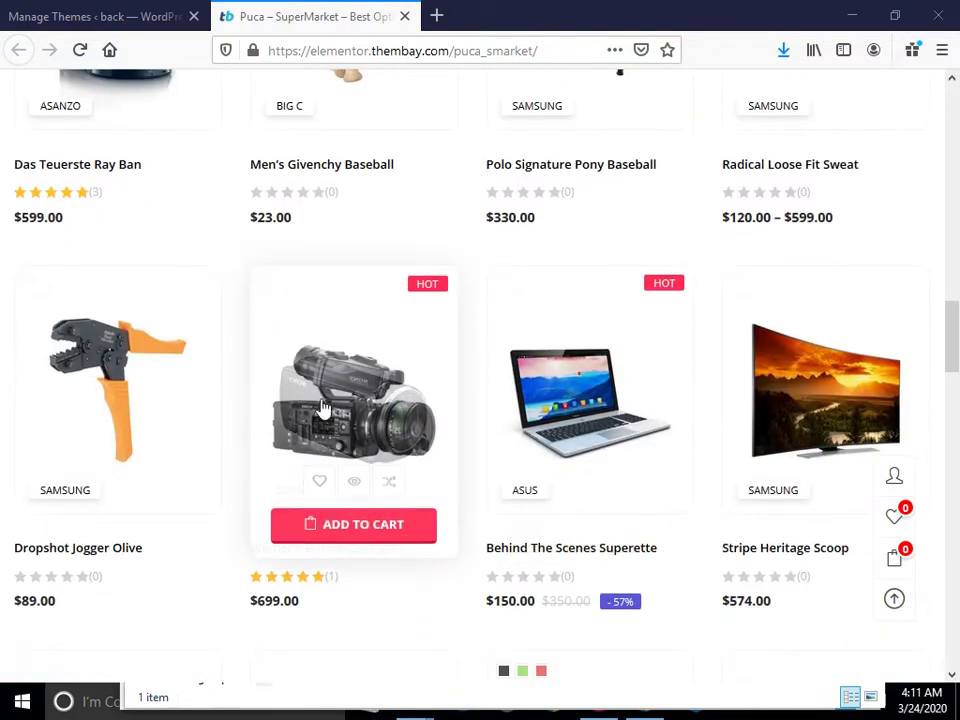
Step: Look over the Puca SuperMarket demo page from the product grid to the footer and back to the header
scroll(660, 419, down, 5)
scroll(636, 420, down, 15)
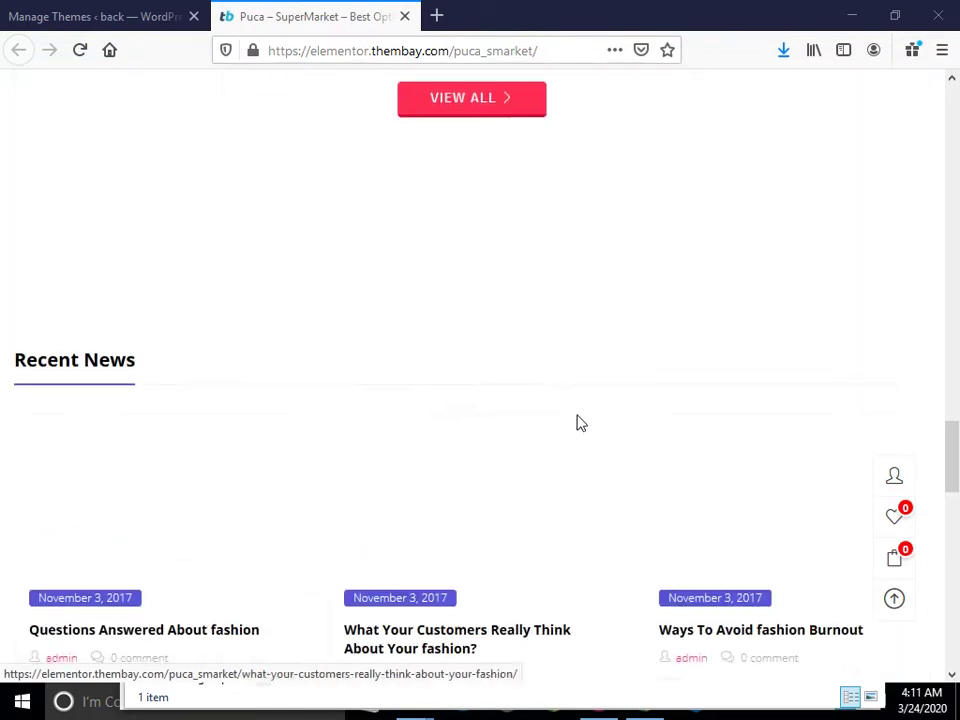
scroll(600, 470, up, 20)
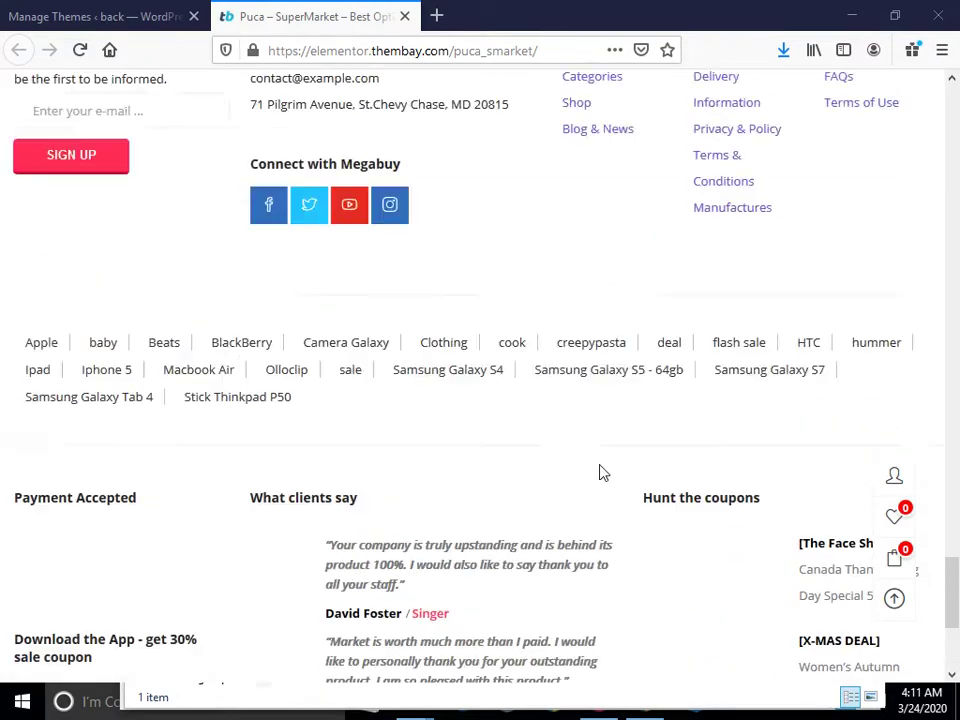
scroll(580, 450, up, 4)
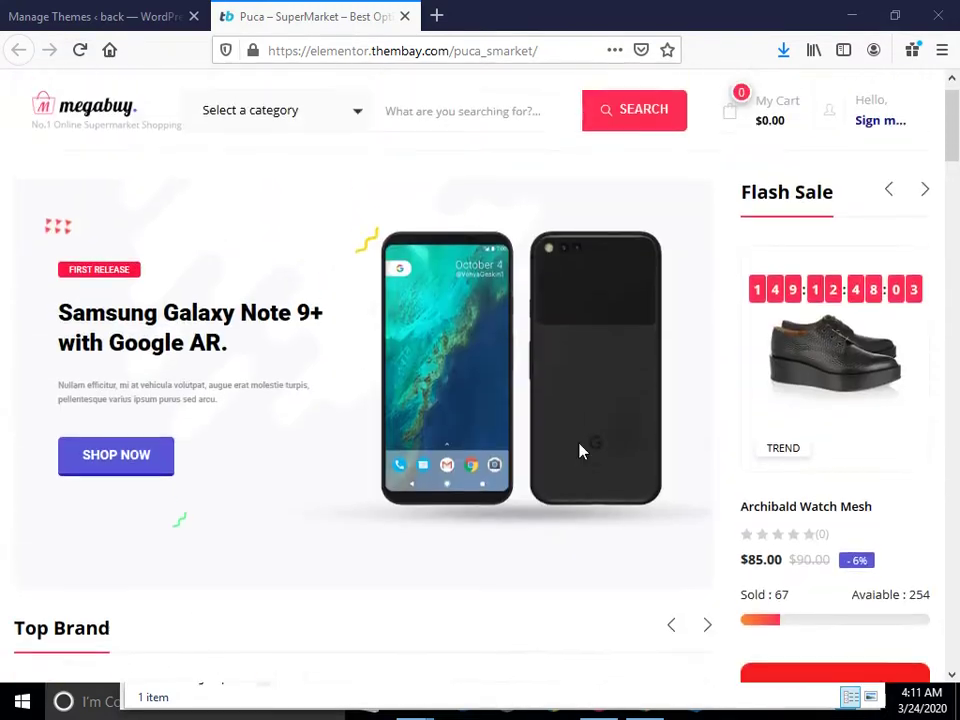
Step: Search the web for "puca theme" in a new tab and open the theme's ThemeForest item page
click(436, 17)
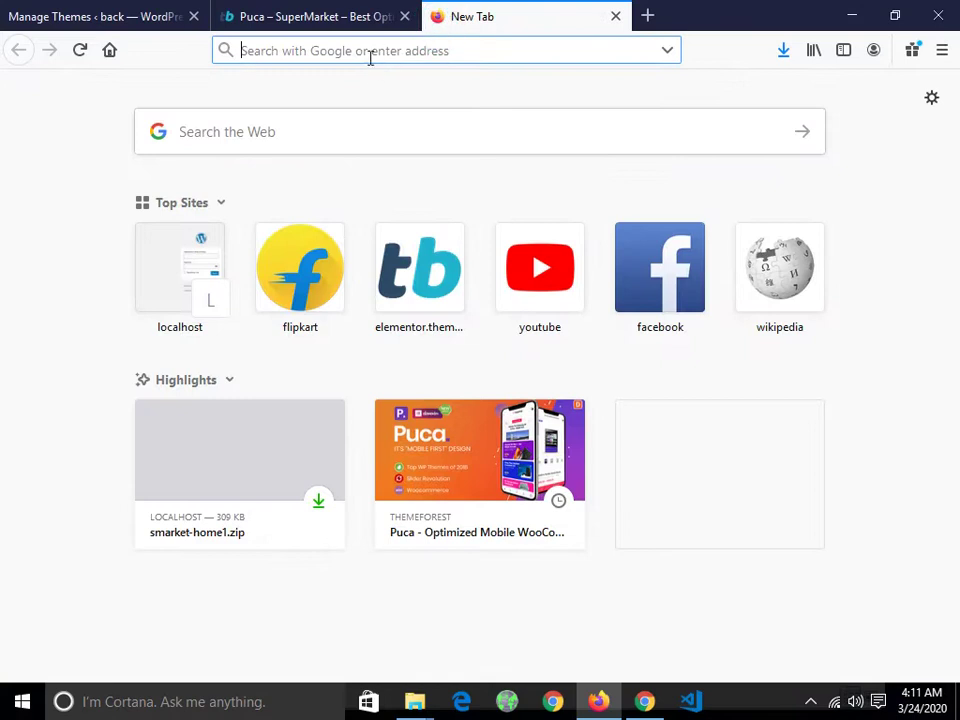
text(puca)
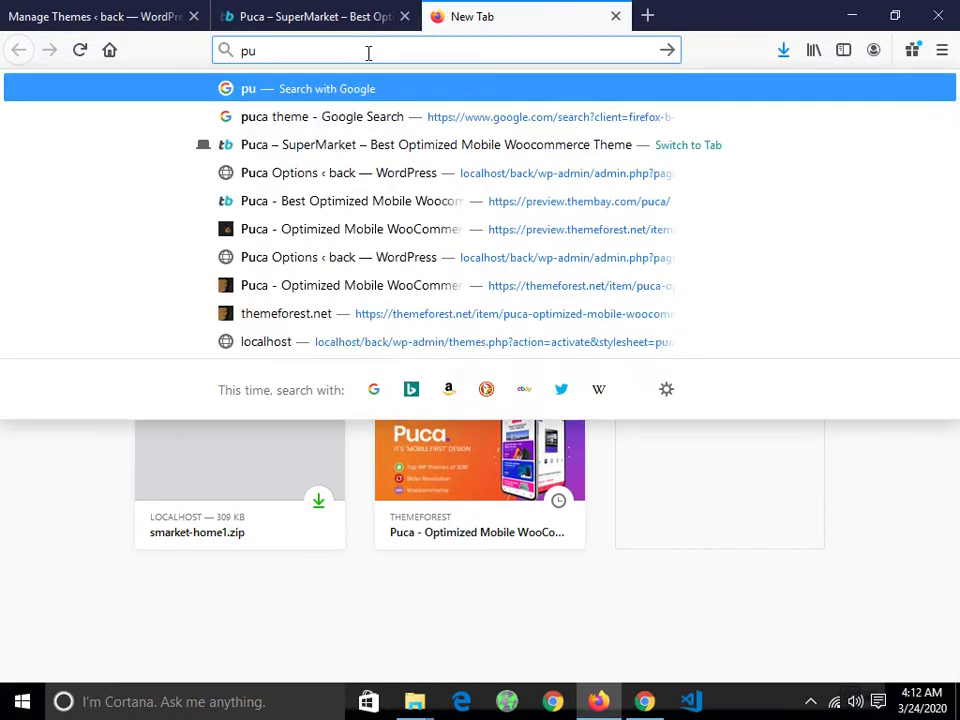
key(Down)
key(Down)
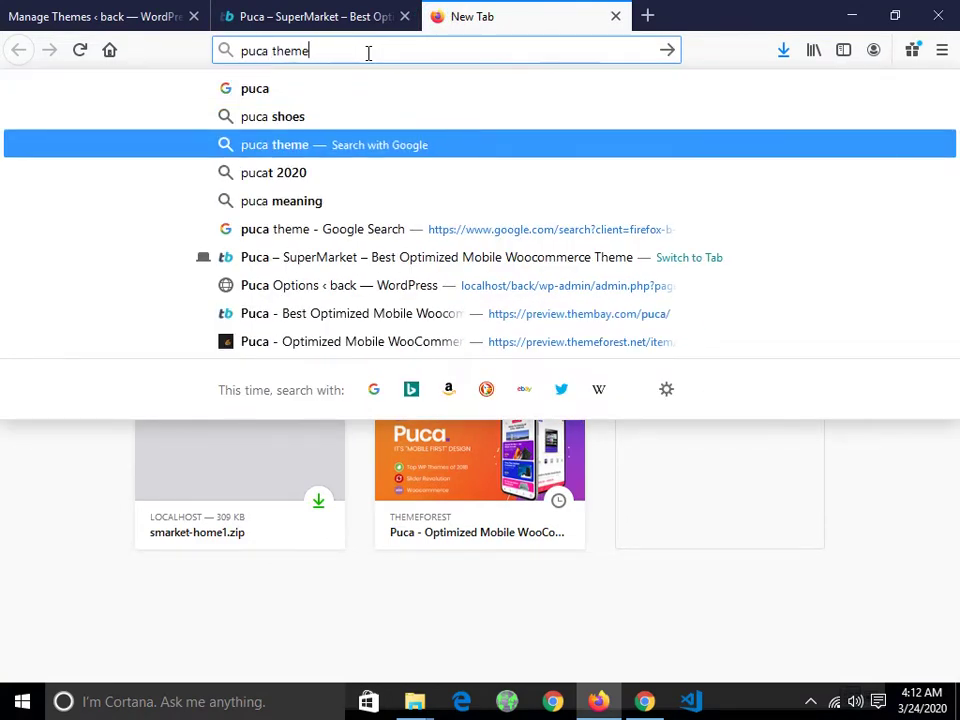
key(Right)
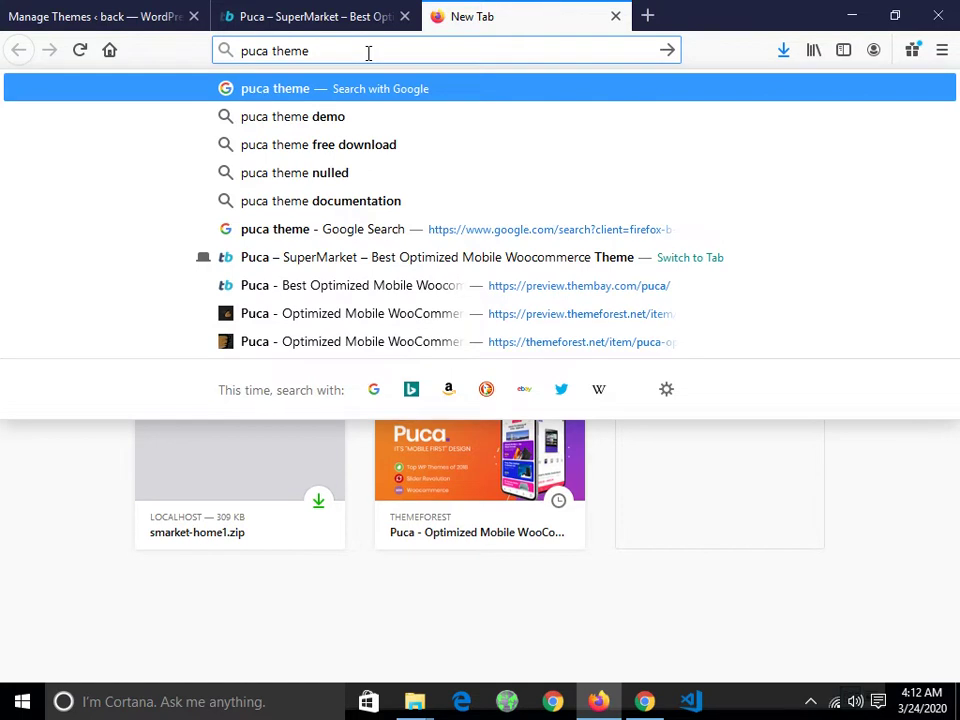
key(Return)
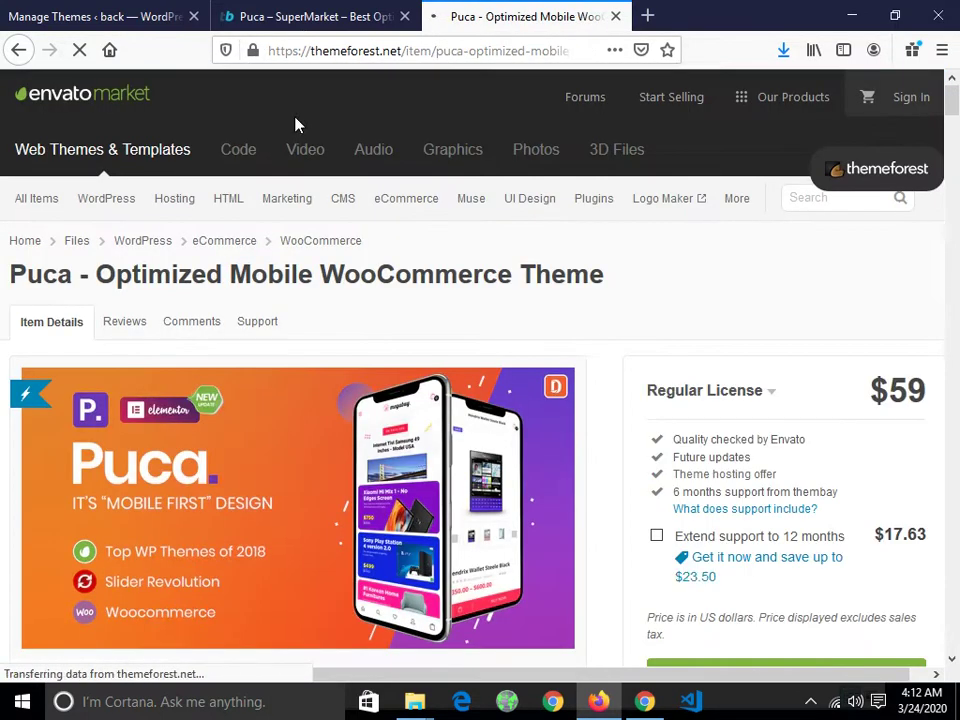
Step: Examine the Puca item page on ThemeForest, including the theme title, licence price and purchase options
scroll(210, 292, down, 4)
scroll(199, 287, down, 2)
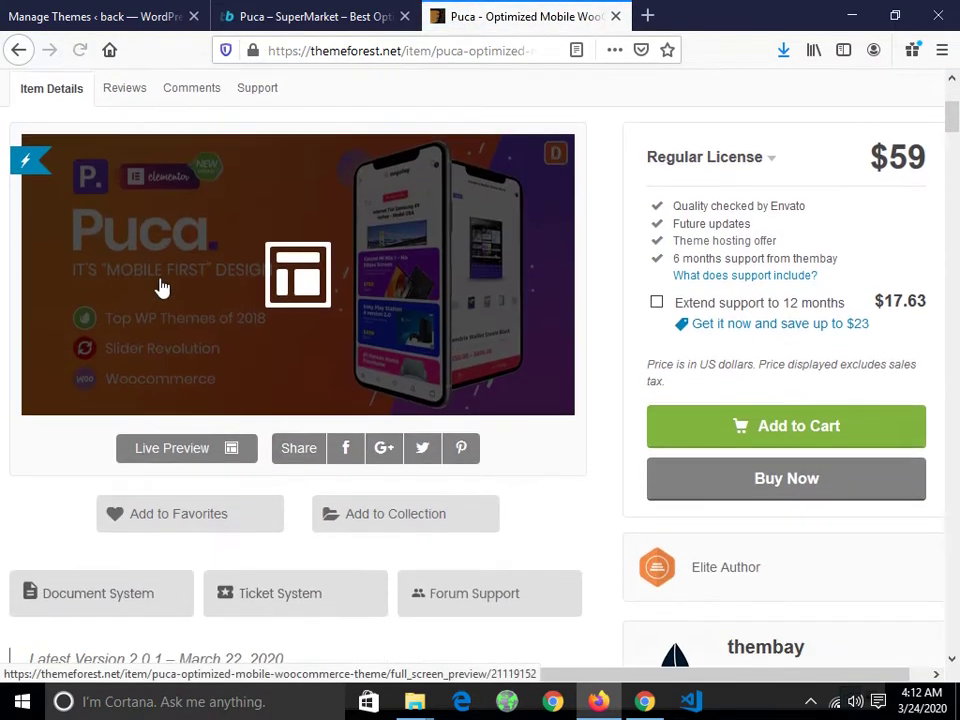
scroll(191, 268, up, 4)
drag(5, 235, 632, 225)
click(643, 219)
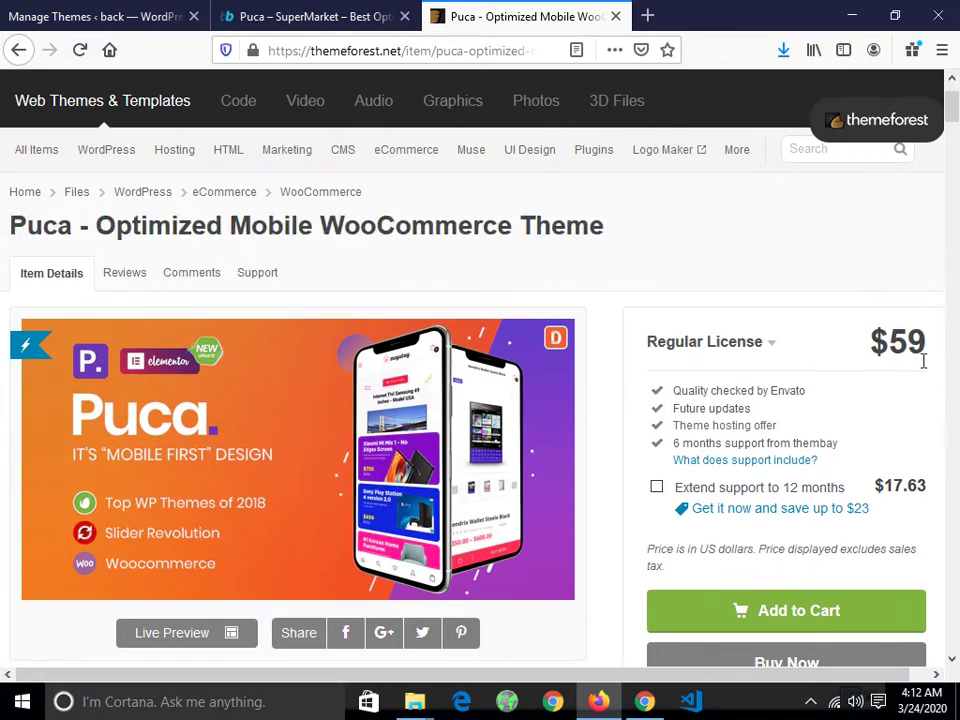
scroll(883, 354, down, 1)
scroll(820, 370, down, 3)
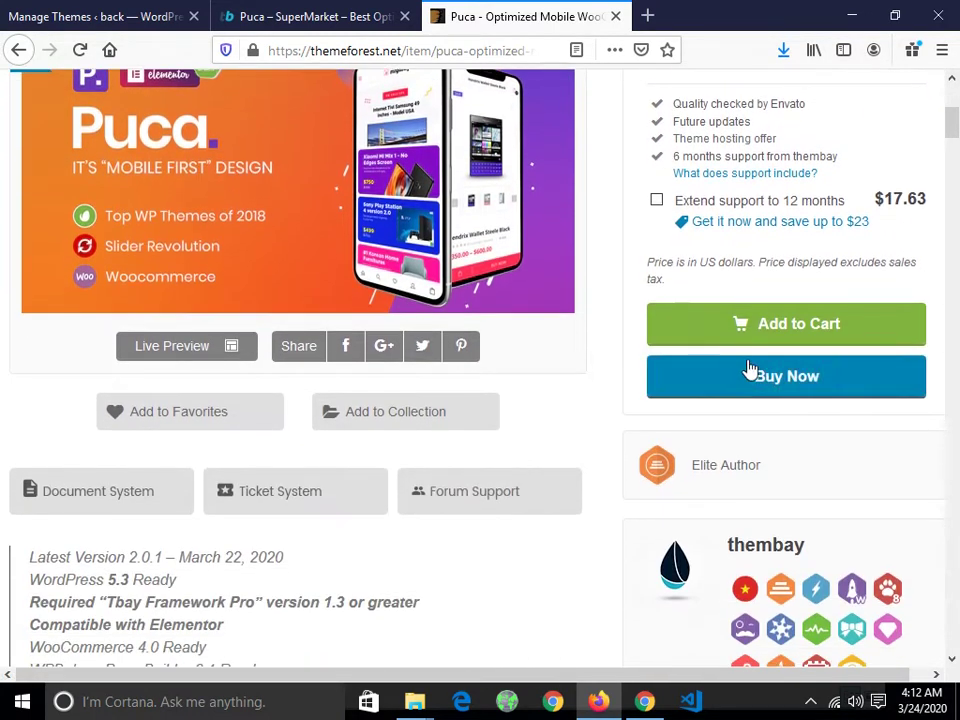
Step: Clear the open windows off the desktop and move the puca_201 archive directly below the evonemobile archive
click(848, 26)
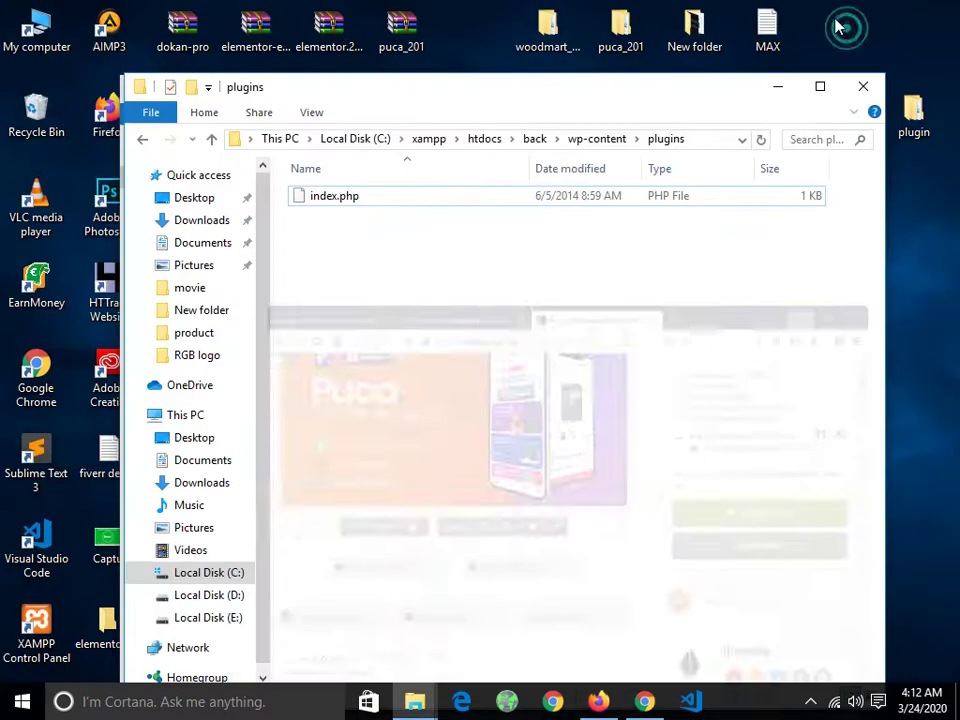
click(858, 87)
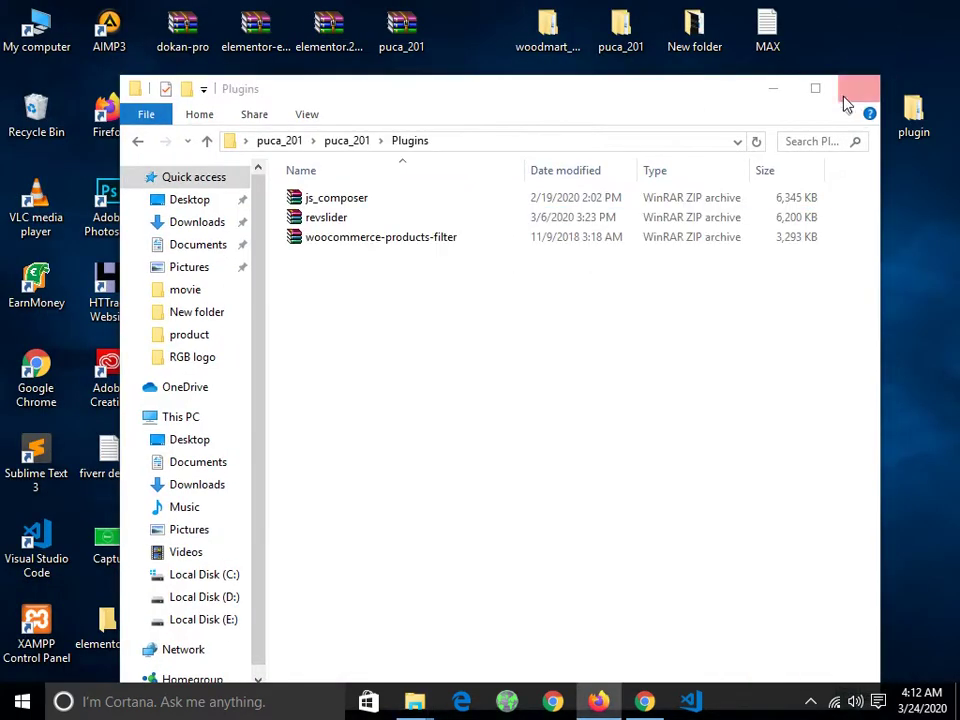
click(784, 92)
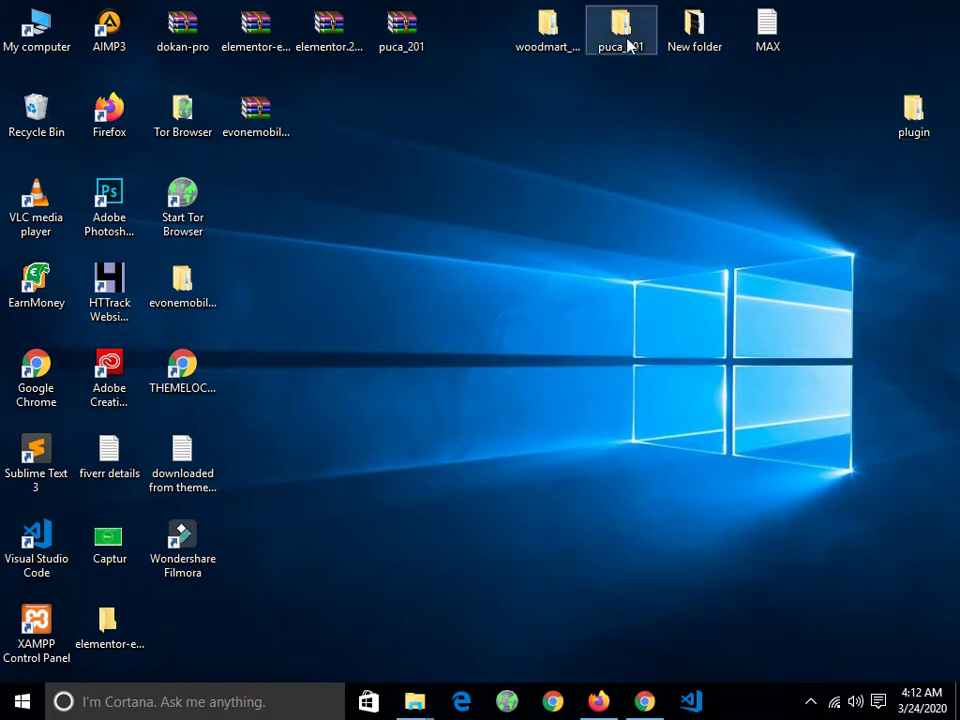
drag(389, 32, 278, 198)
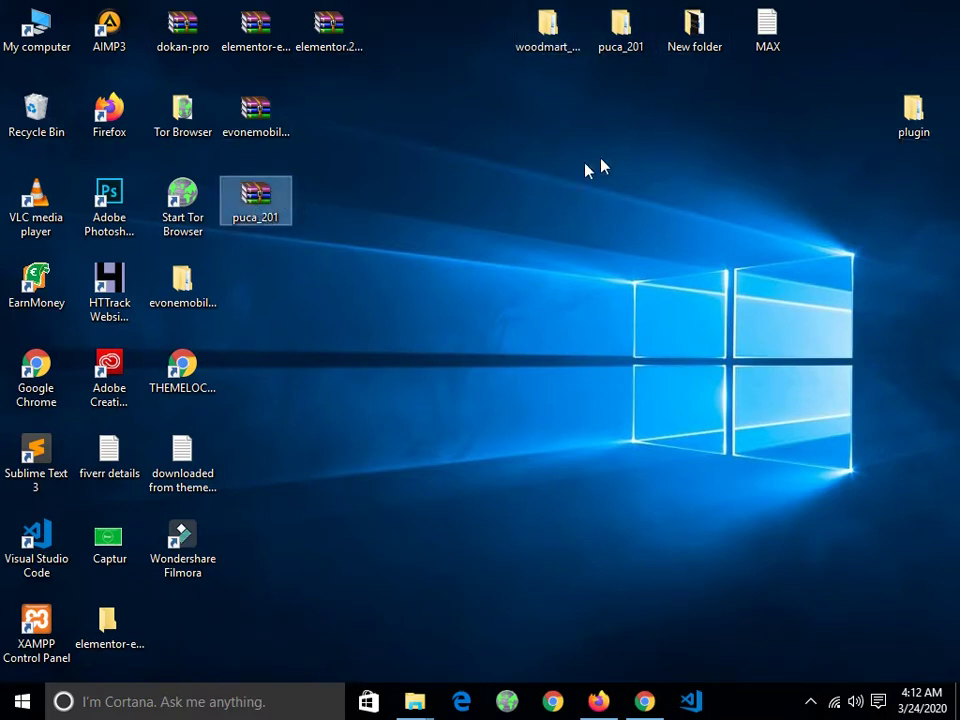
Step: View the contents of the nested puca_201 folder from the desktop and switch back to Firefox
double_click(620, 55)
double_click(368, 168)
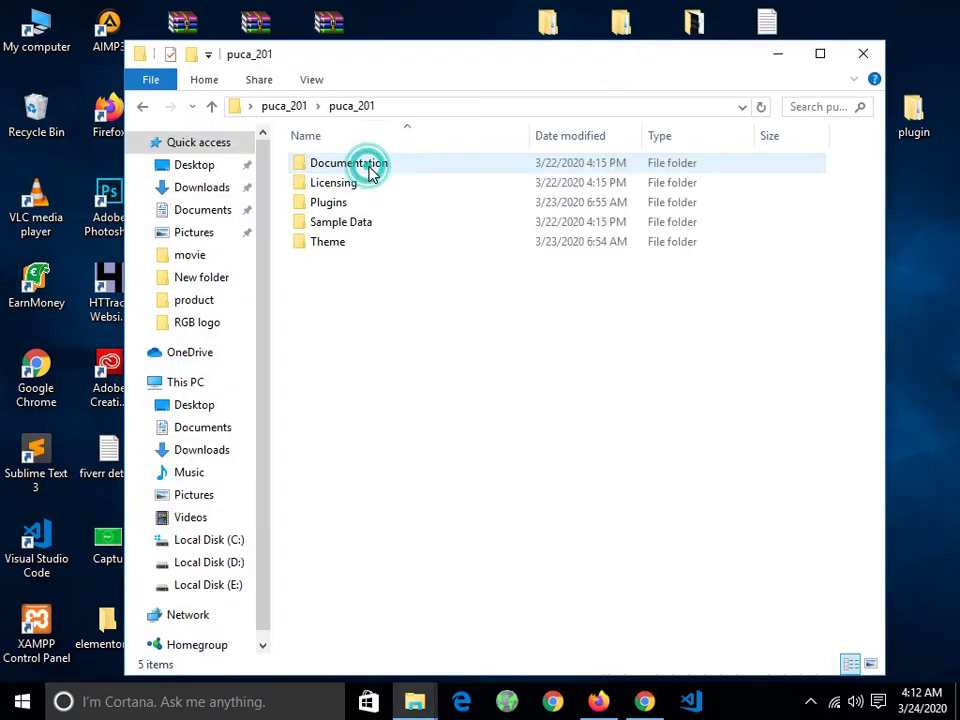
click(596, 702)
Step: Return to the Puca SuperMarket demo and look at its banner, top brands and promotional sections
scroll(369, 223, up, 5)
click(290, 16)
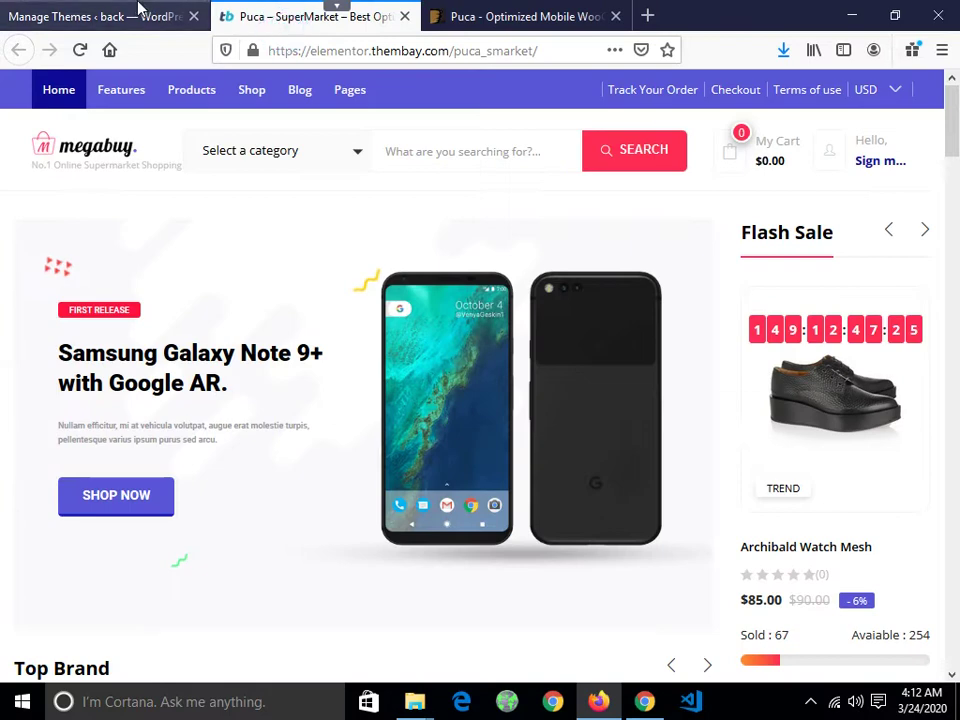
scroll(386, 259, down, 5)
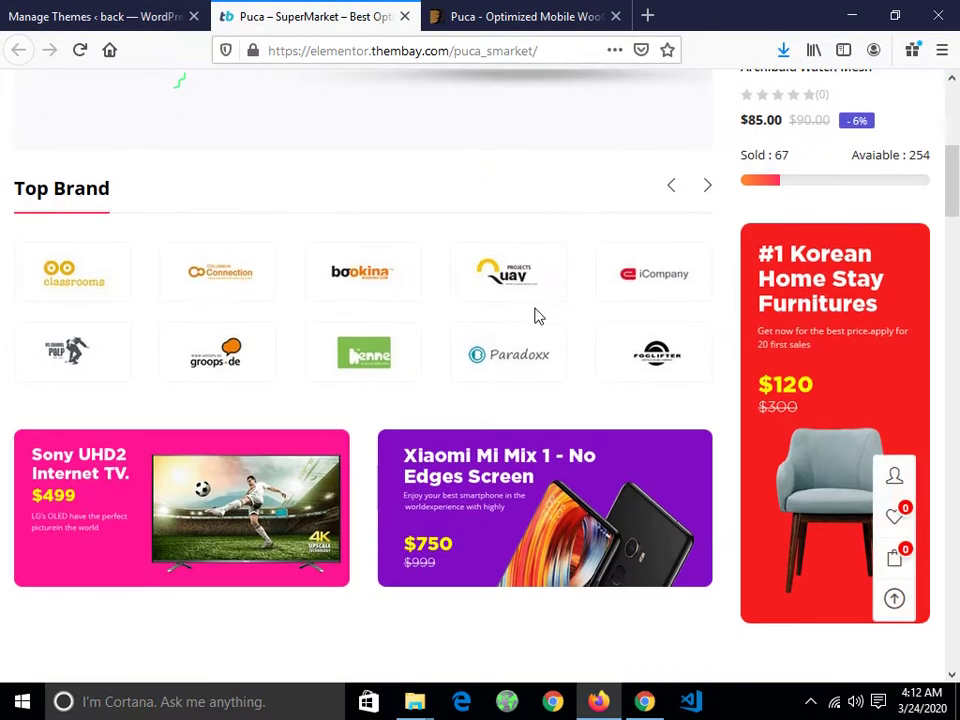
scroll(535, 316, down, 2)
Step: Open the form for uploading a new theme from the WordPress site's Themes page
click(100, 16)
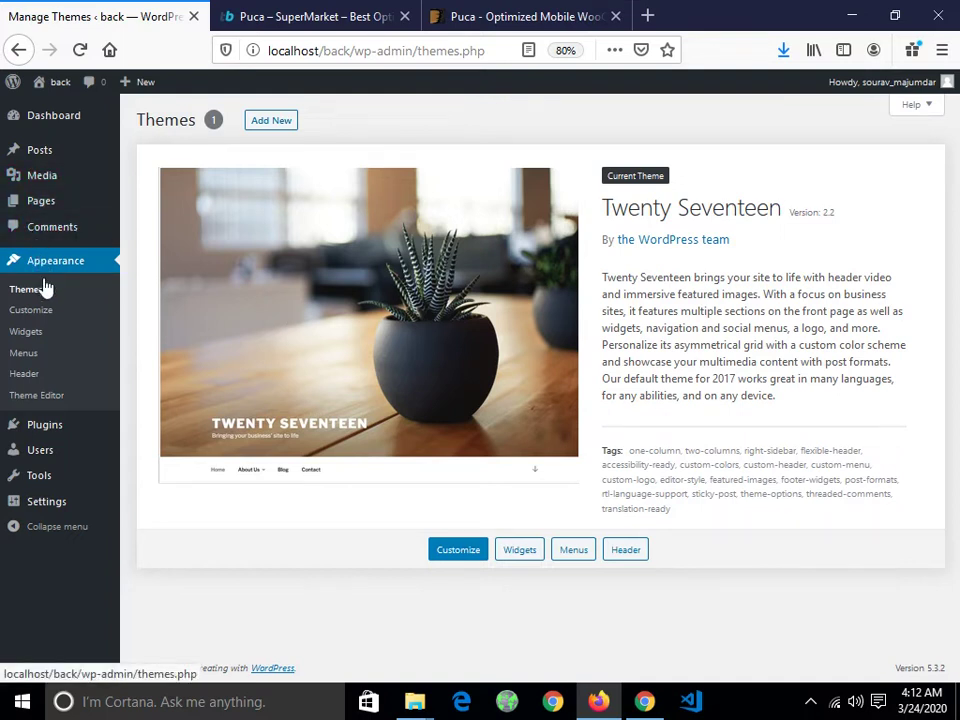
click(273, 122)
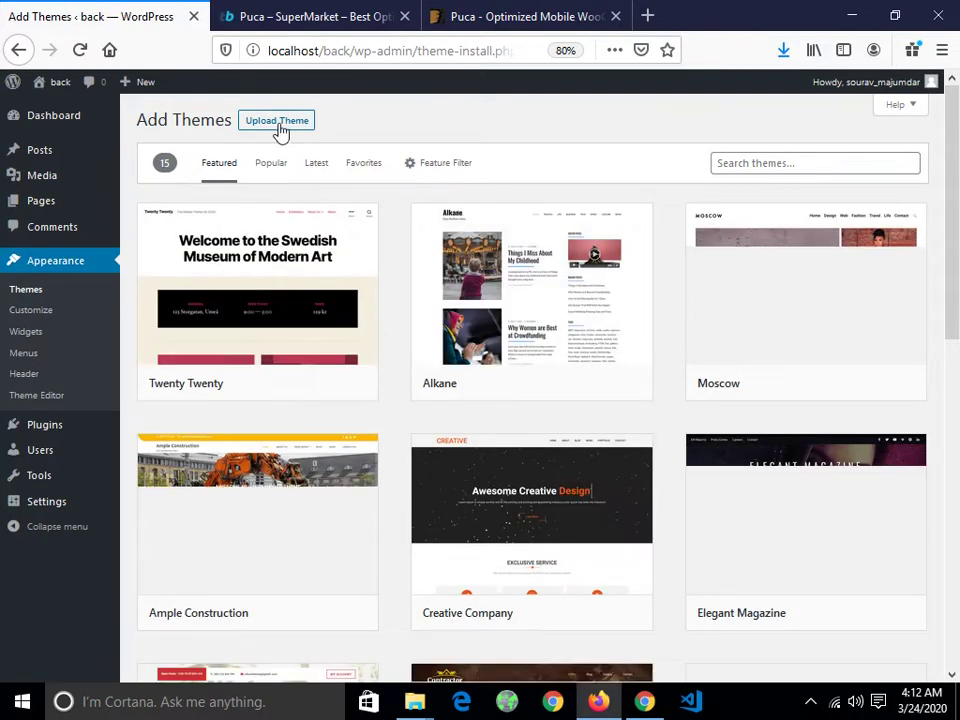
click(279, 130)
Step: Choose the puca zip archive from the Theme folder inside Desktop > puca_201 > puca_201 and install it as a theme
click(419, 262)
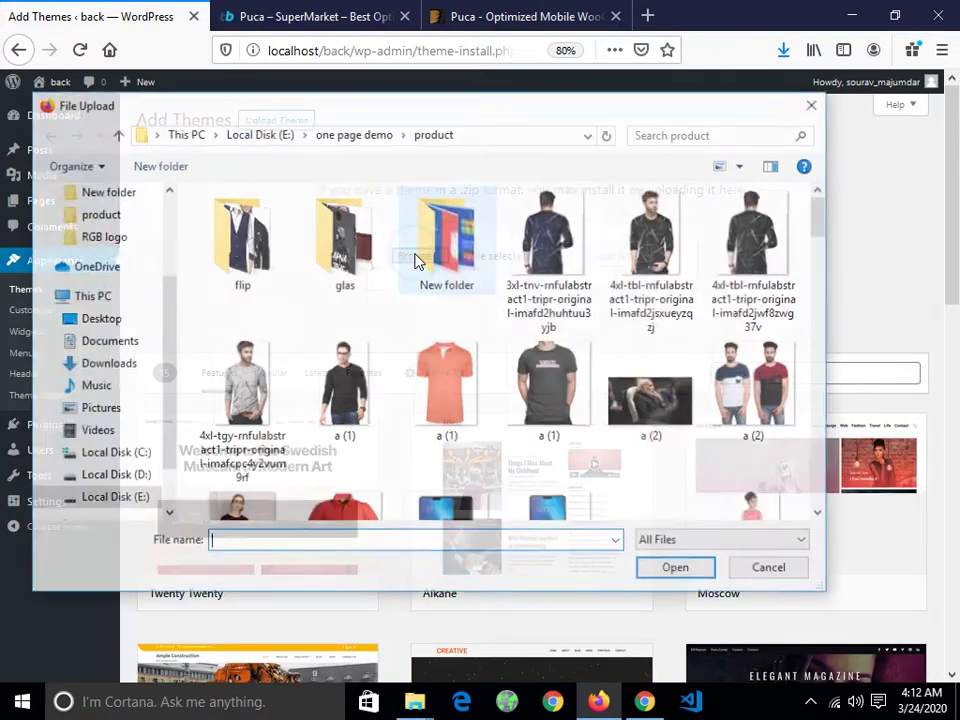
click(253, 136)
click(193, 134)
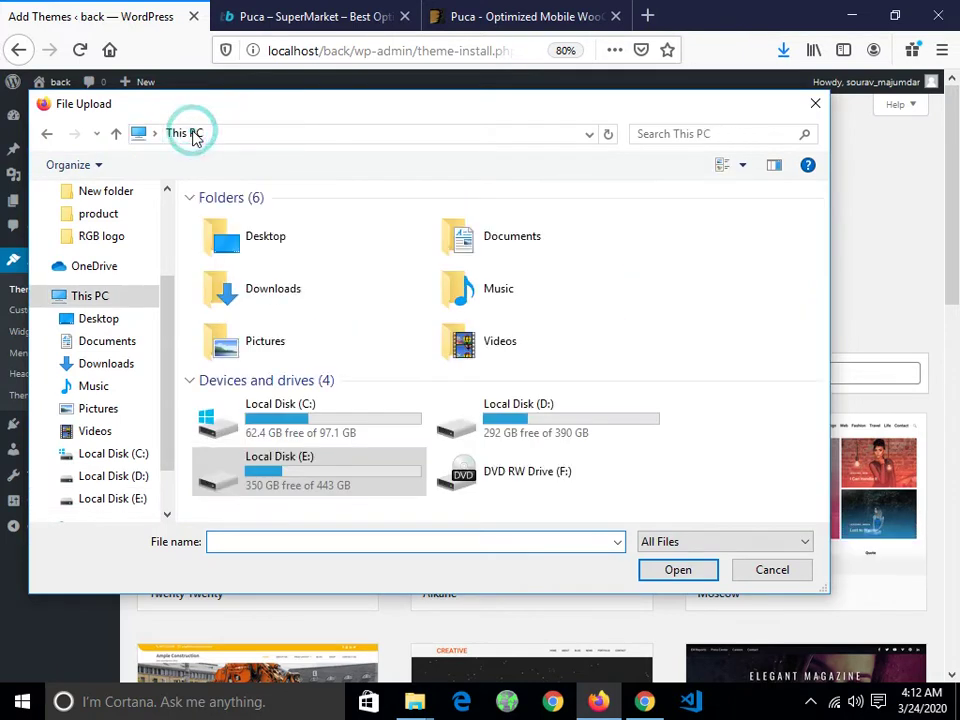
double_click(253, 238)
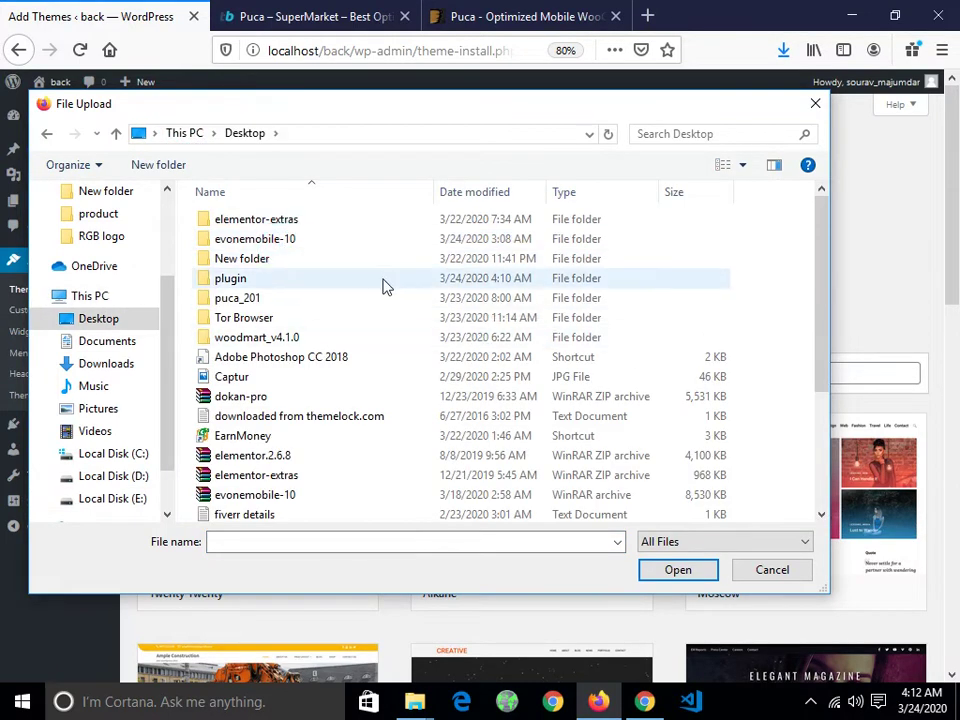
click(240, 303)
double_click(265, 306)
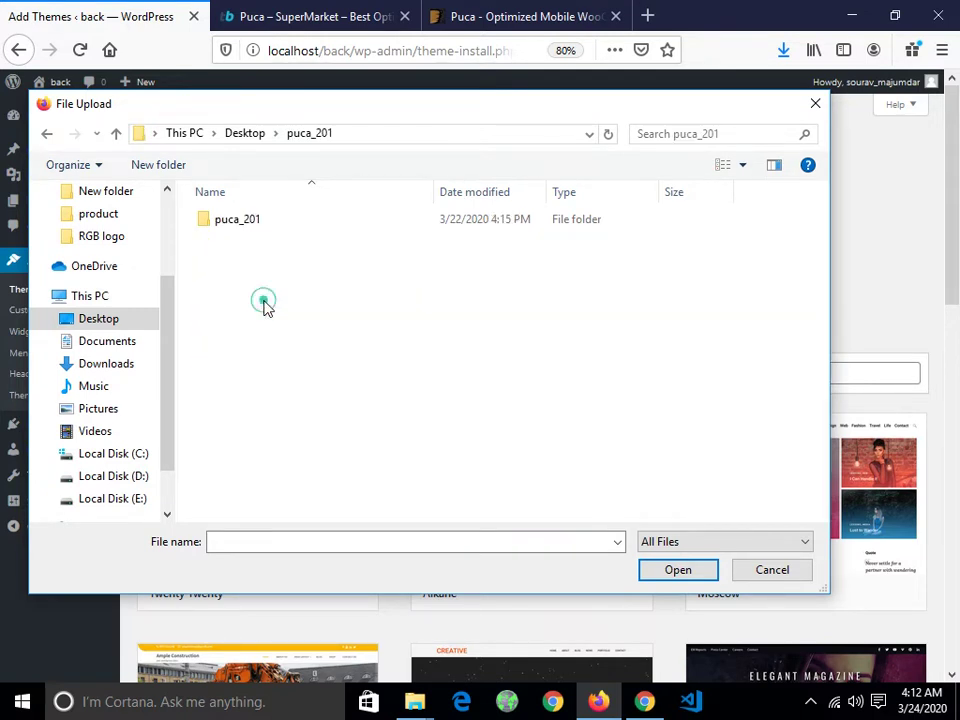
double_click(267, 226)
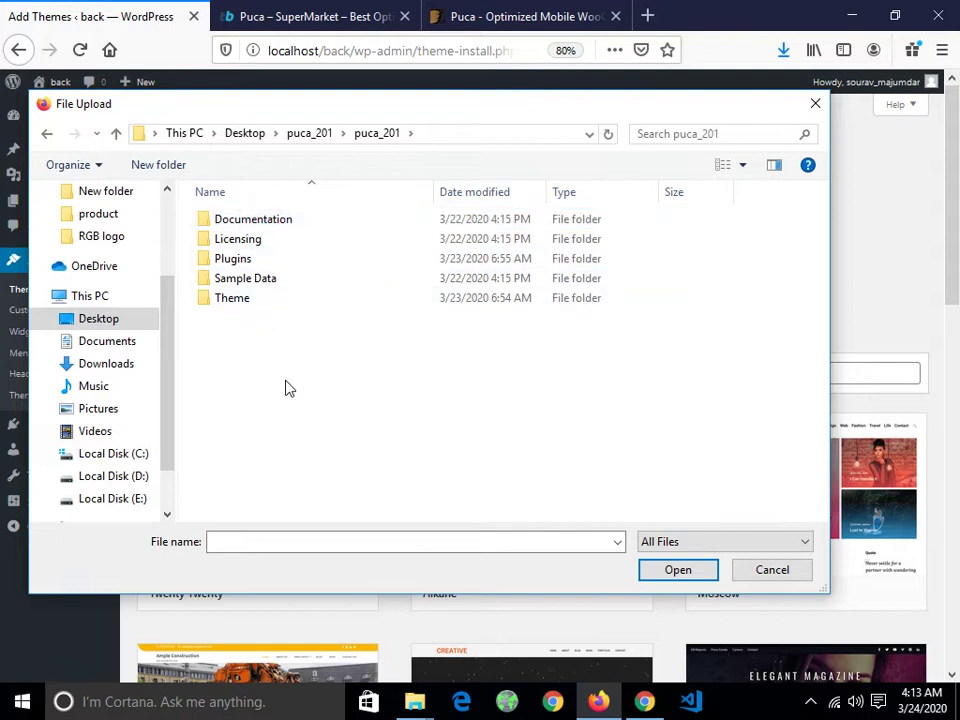
double_click(272, 298)
click(250, 242)
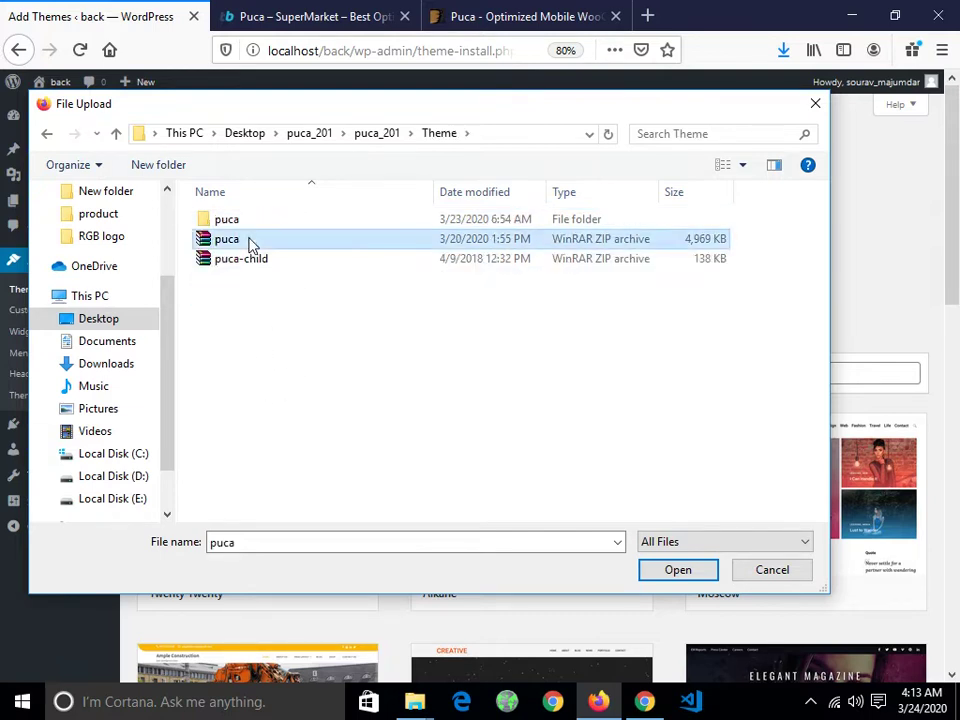
click(696, 571)
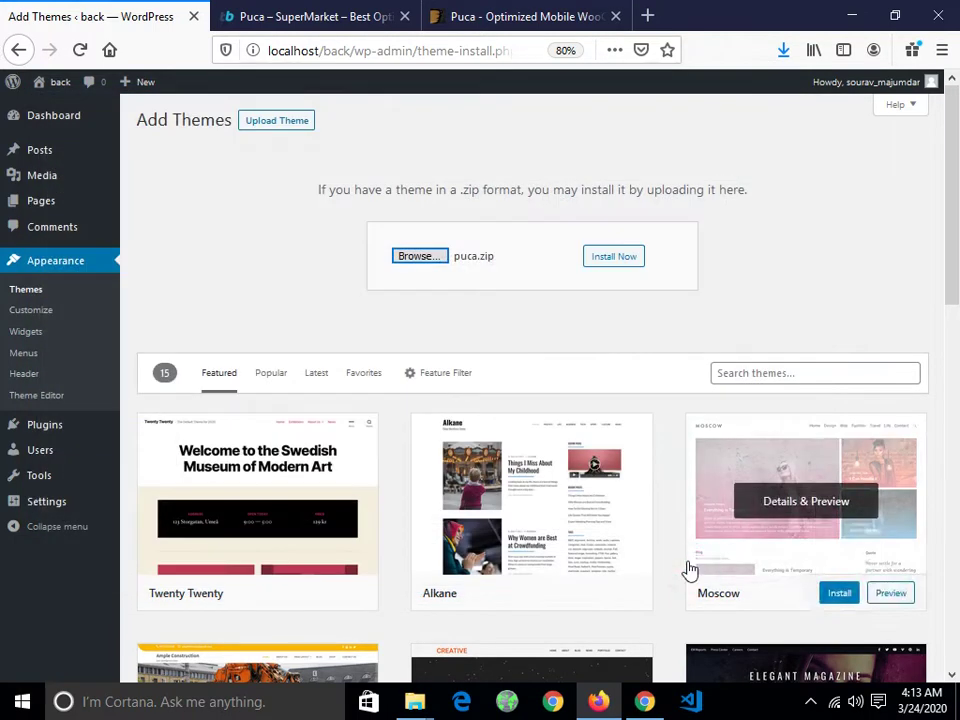
click(593, 262)
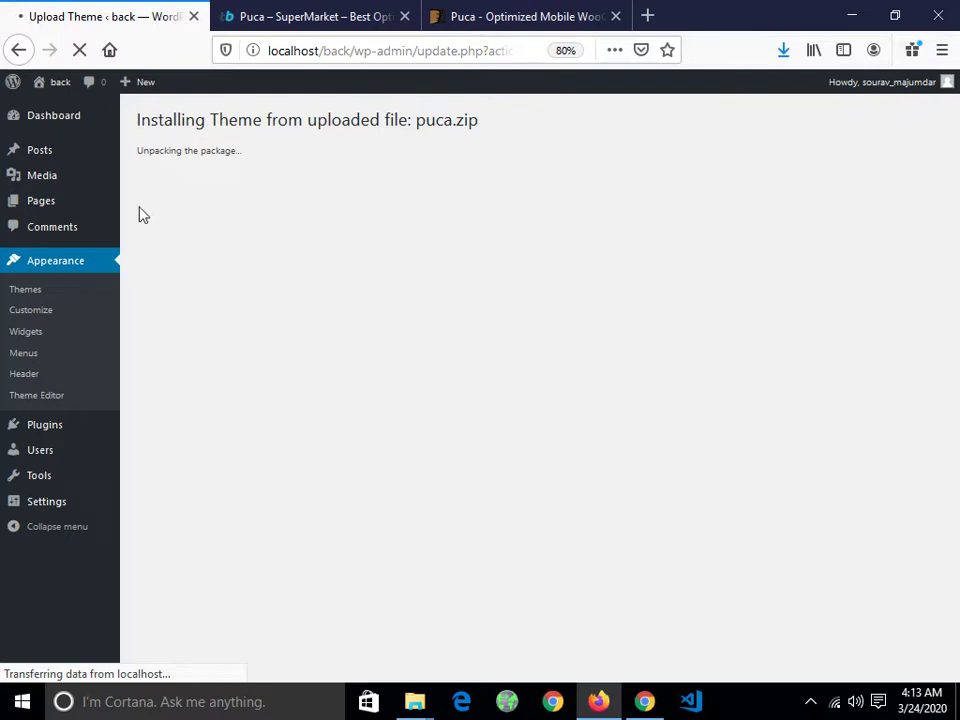
Step: Review the Puca SuperMarket demo's products, recent news and footer sections, and return to the page header
click(252, 18)
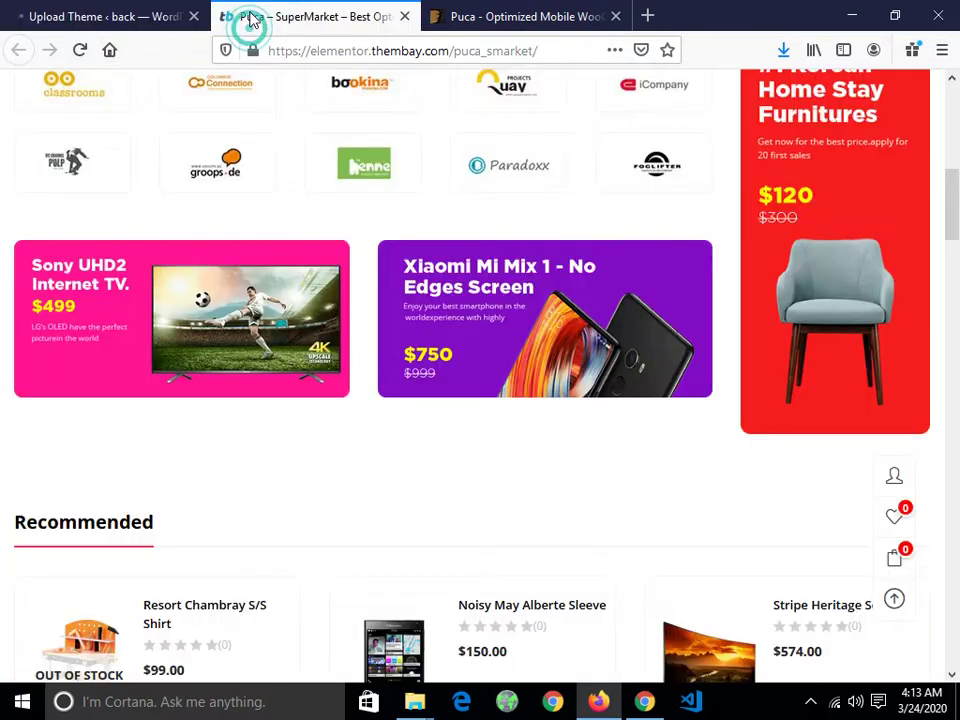
scroll(431, 282, down, 5)
scroll(431, 282, down, 10)
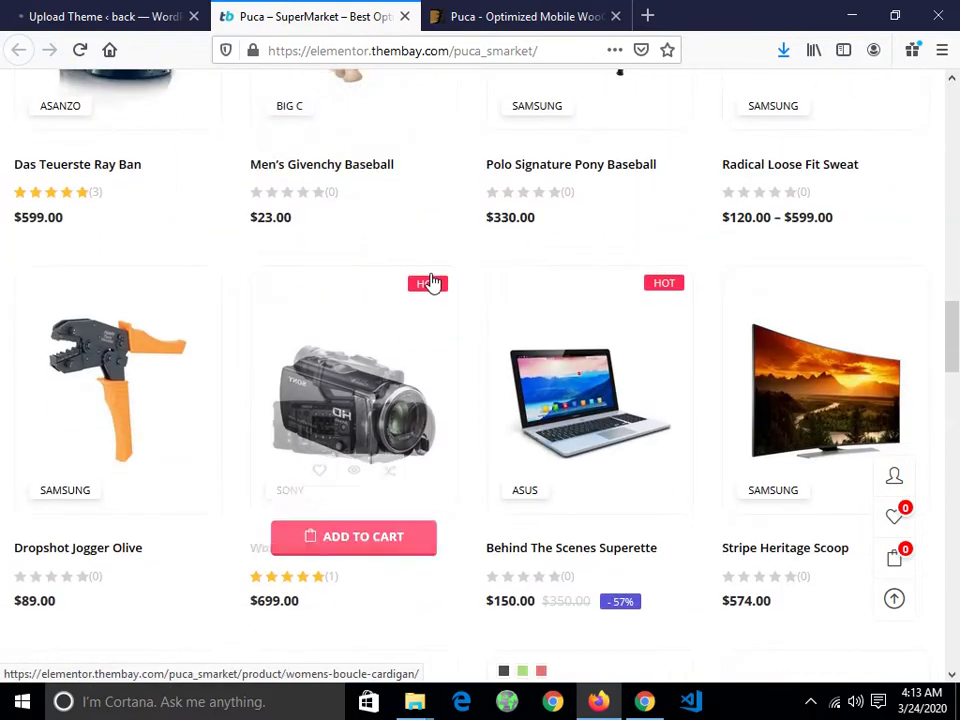
click(518, 20)
click(377, 19)
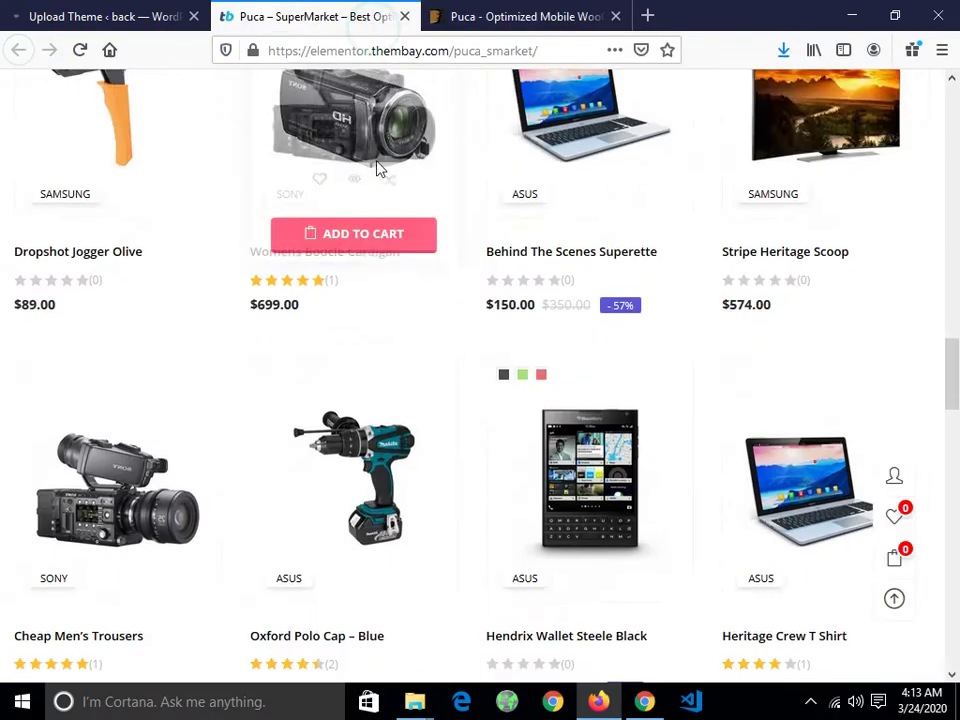
scroll(386, 184, down, 7)
scroll(420, 187, down, 10)
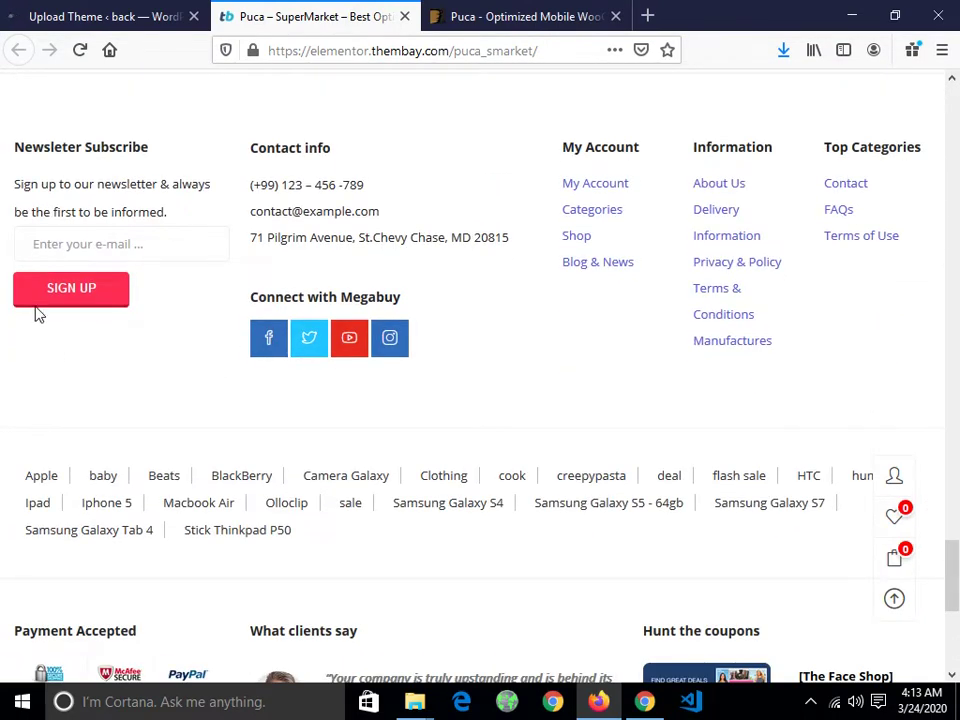
scroll(228, 560, down, 5)
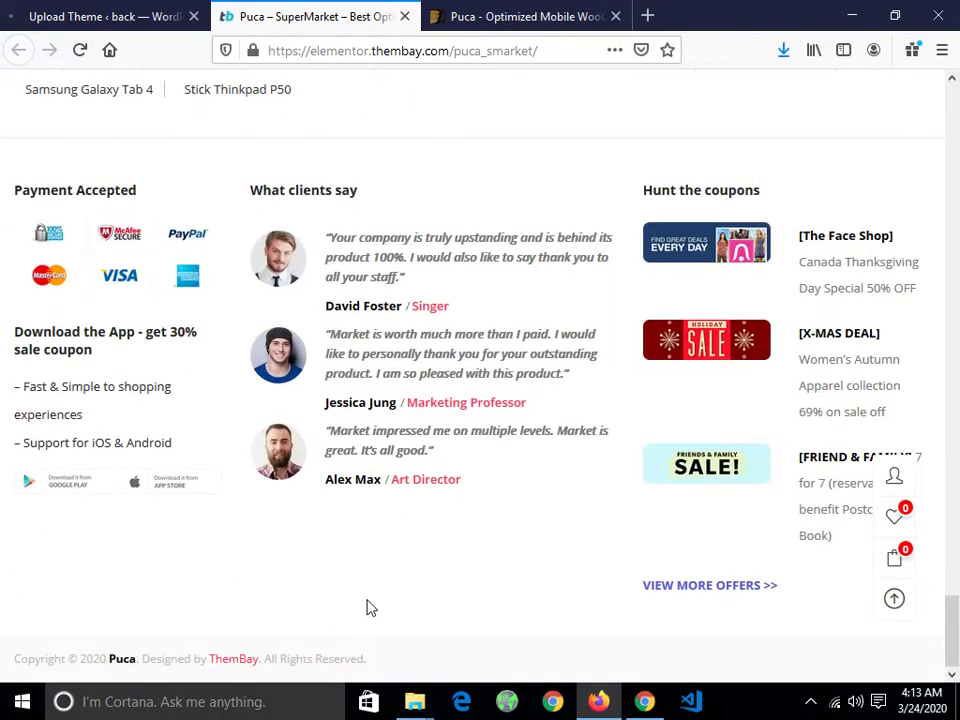
scroll(643, 506, up, 15)
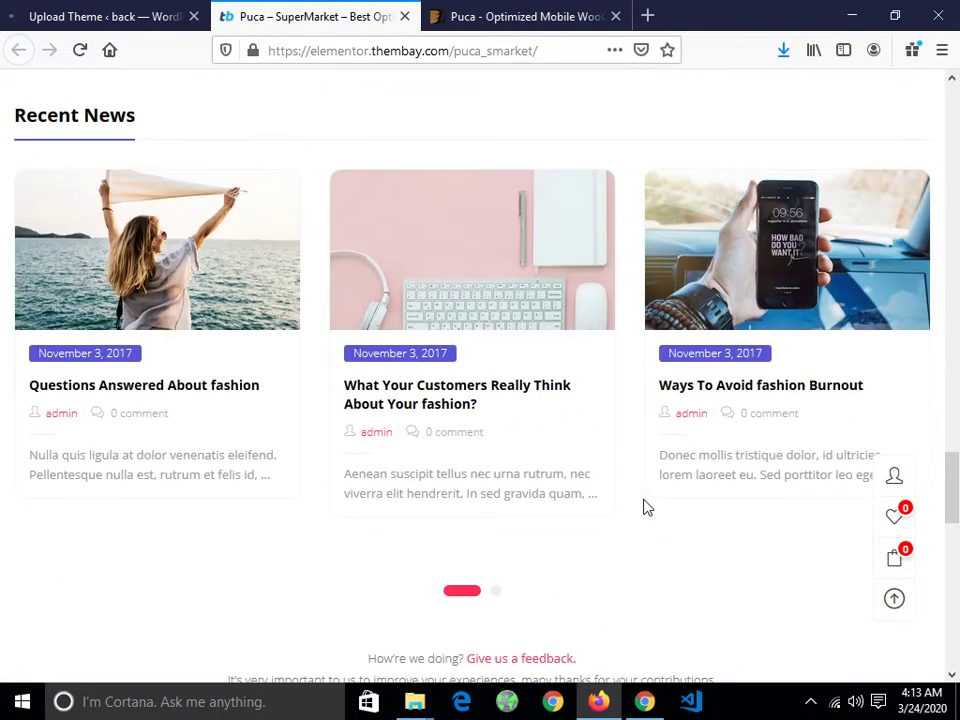
click(895, 603)
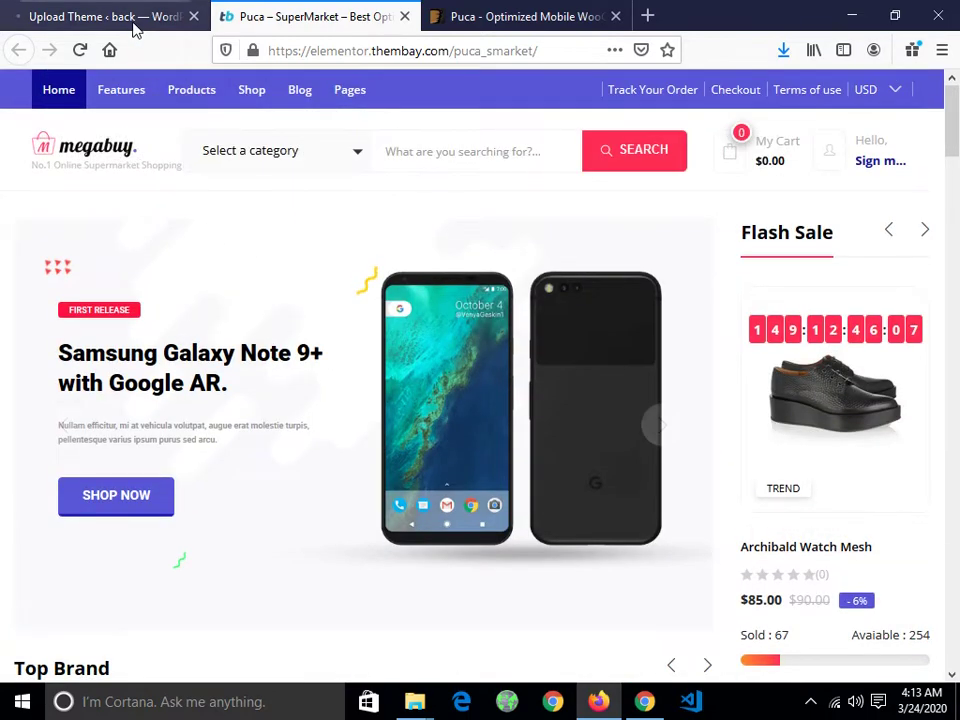
Step: Check the running theme installation and view the Puca ThemeForest page's version and compatibility list
click(134, 27)
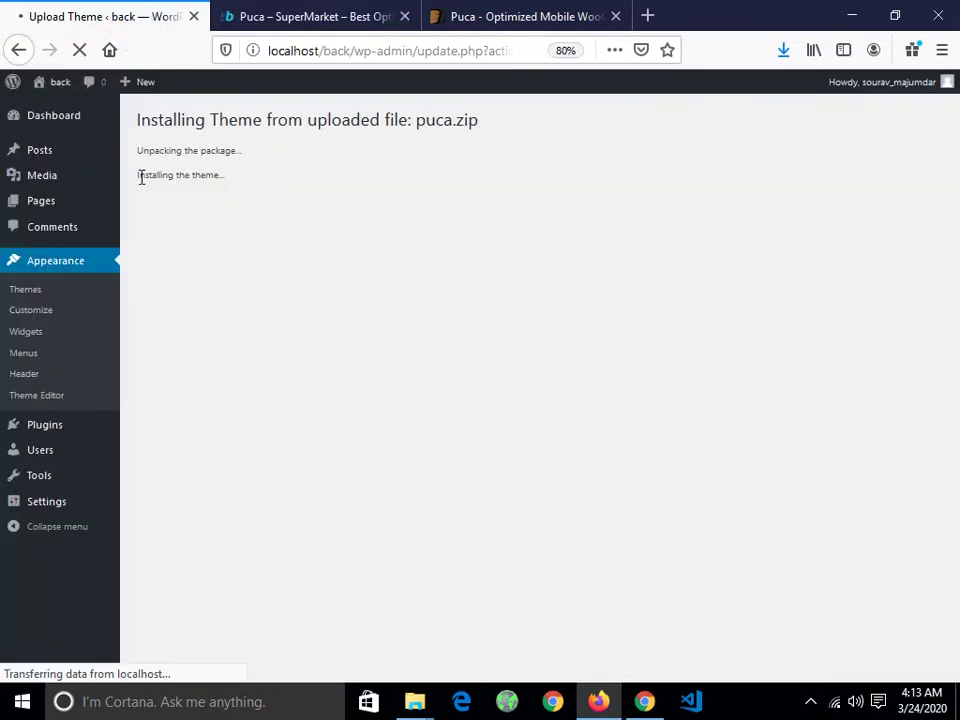
click(270, 26)
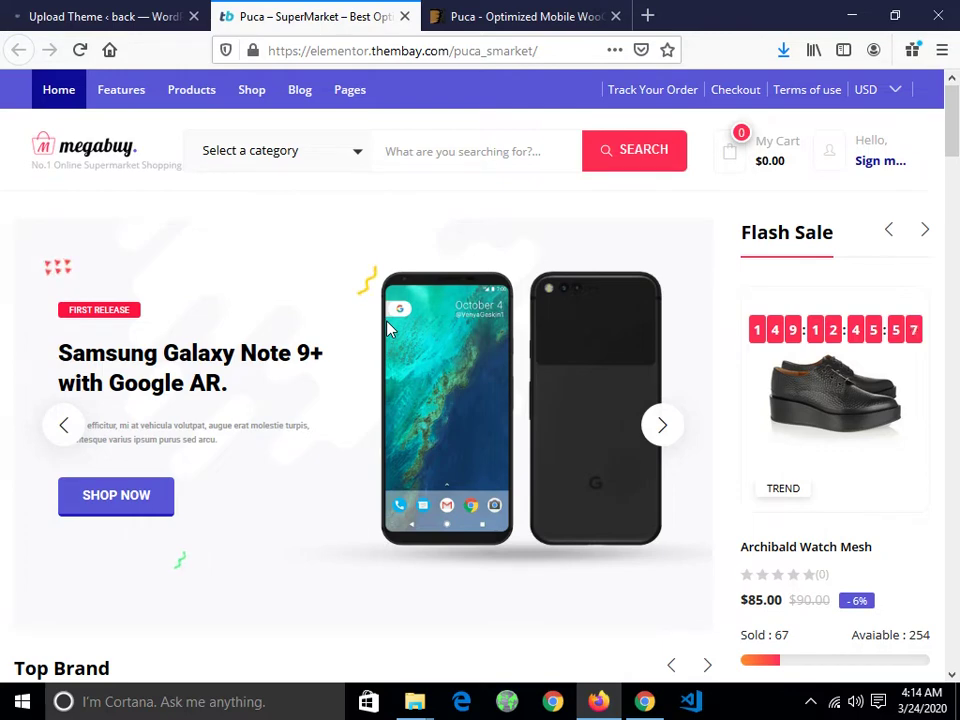
click(445, 17)
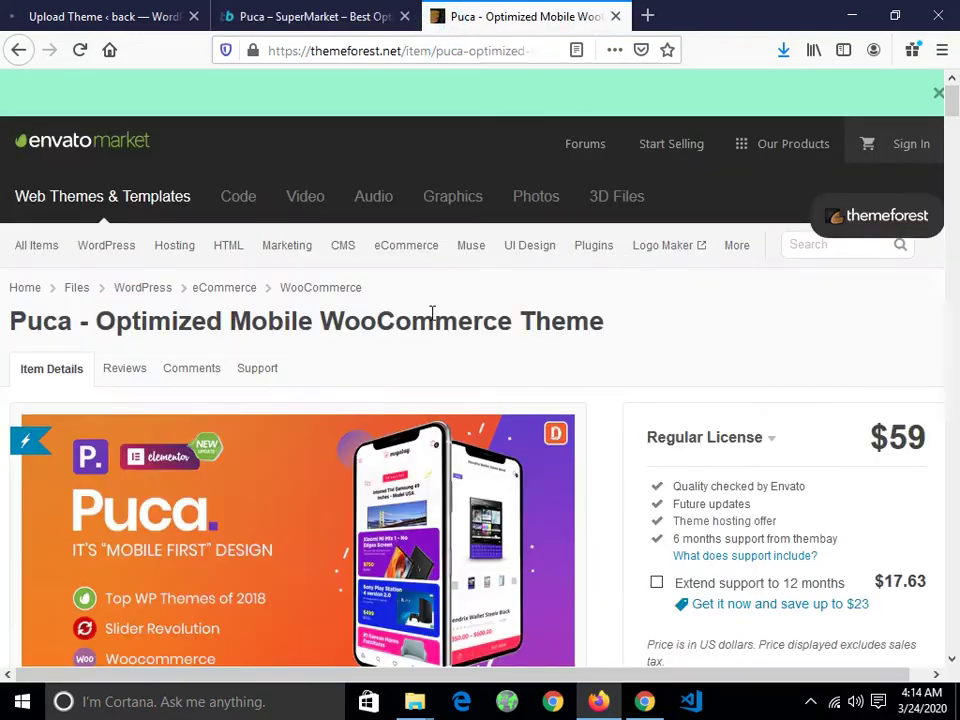
scroll(417, 313, down, 8)
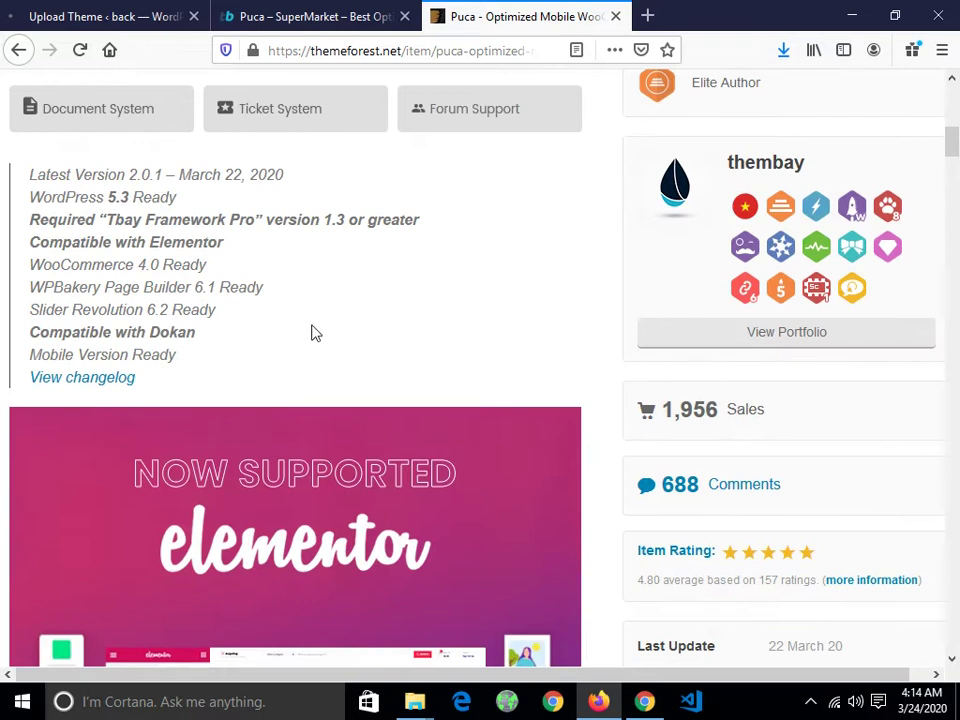
Step: Return to the WordPress theme installation and open the site's list of installed themes
key(ctrl+1)
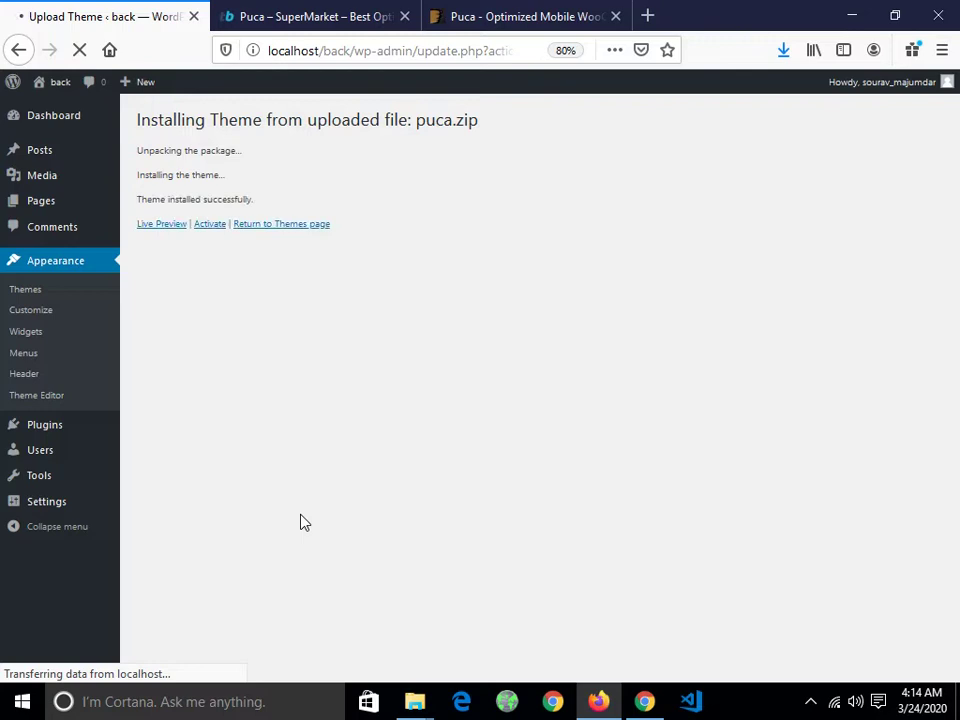
click(280, 233)
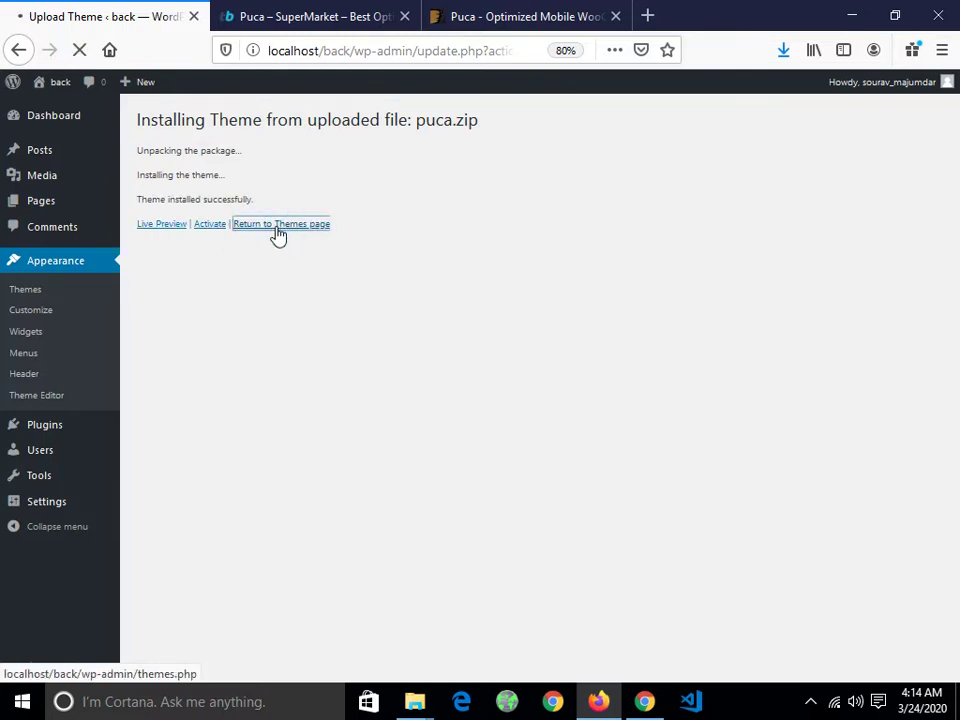
mouse_move(538, 284)
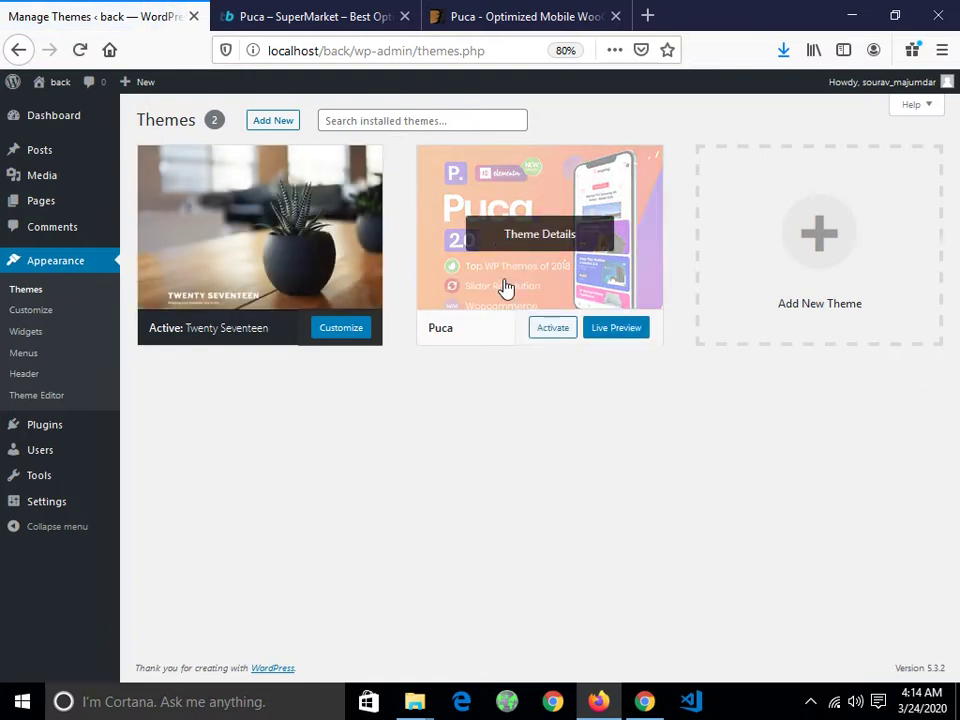
Step: Add a new theme by uploading the puca-child zip archive from the Theme folder and install it
click(761, 253)
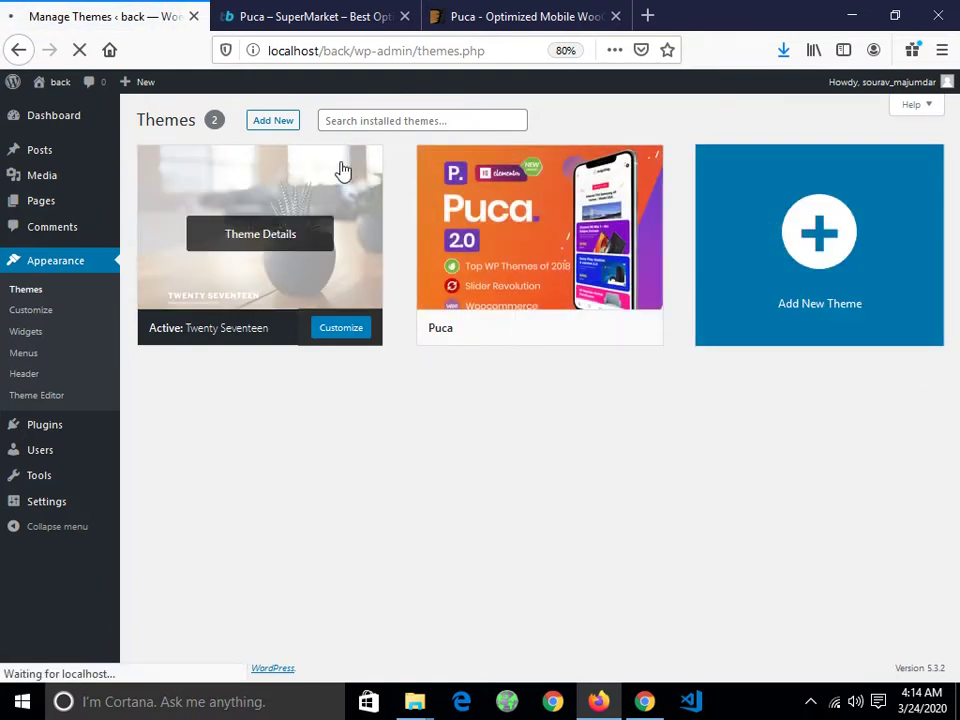
click(274, 125)
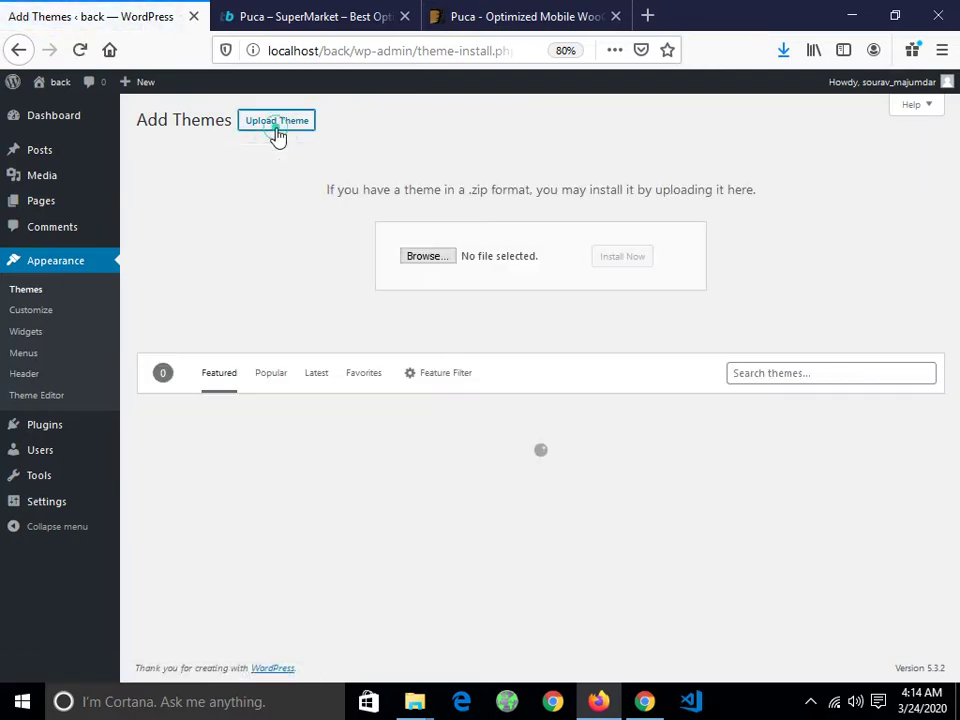
click(415, 258)
click(262, 259)
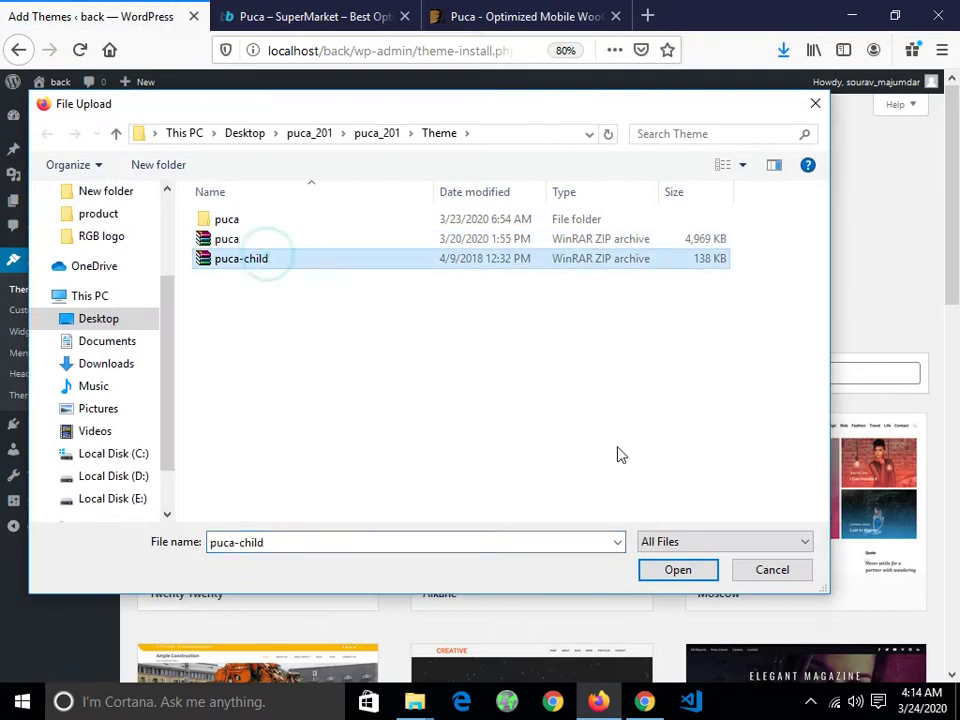
click(677, 571)
click(637, 261)
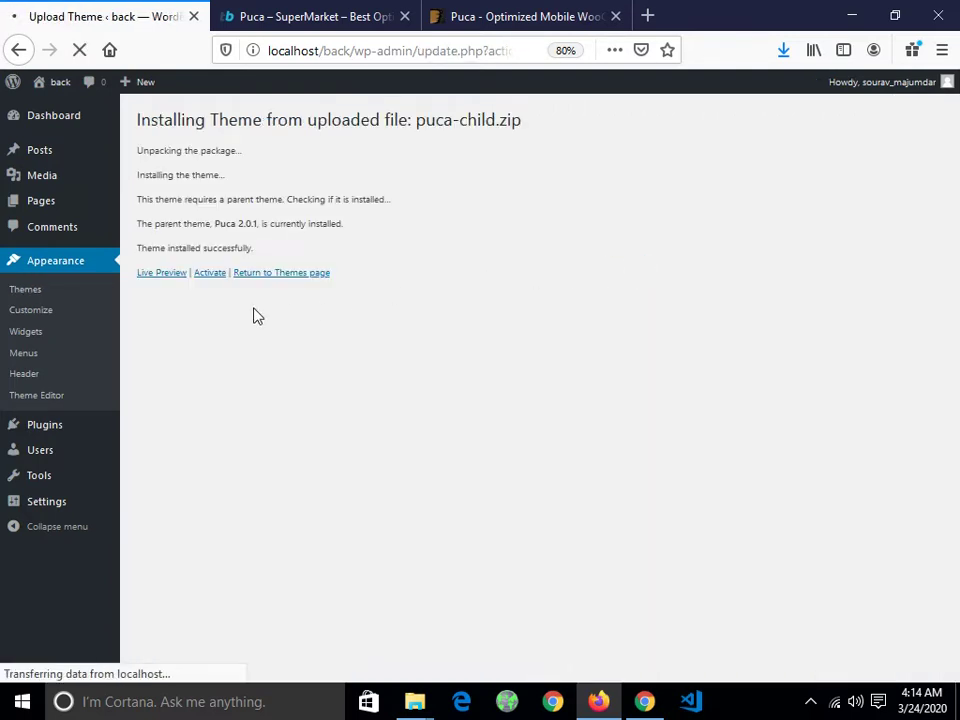
Step: Return to the installed themes and activate the Puca parent theme
click(270, 273)
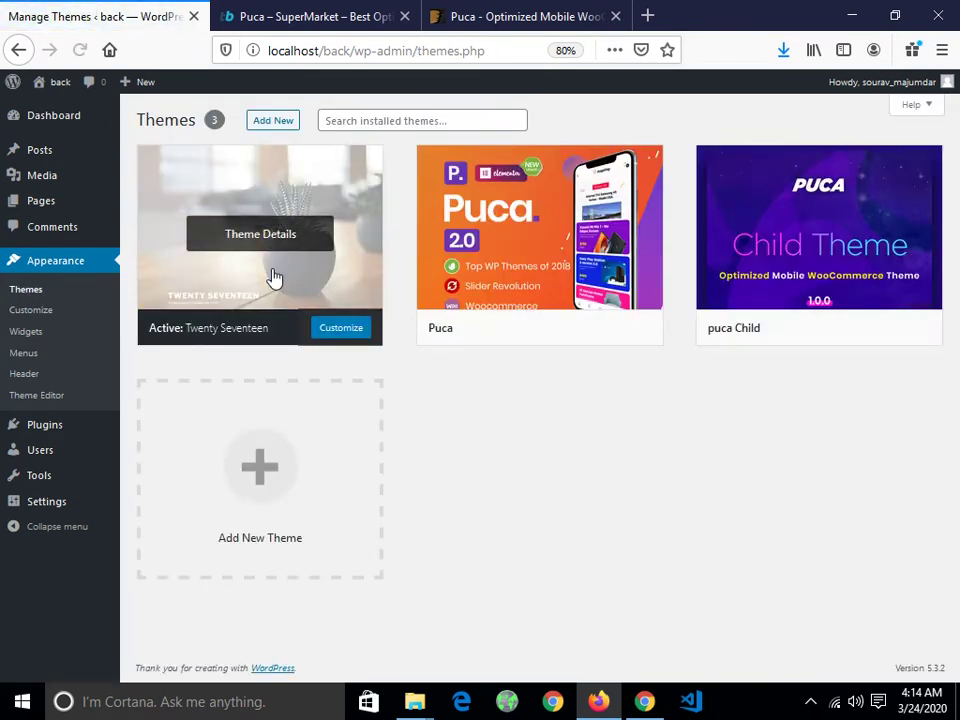
mouse_move(620, 342)
click(555, 333)
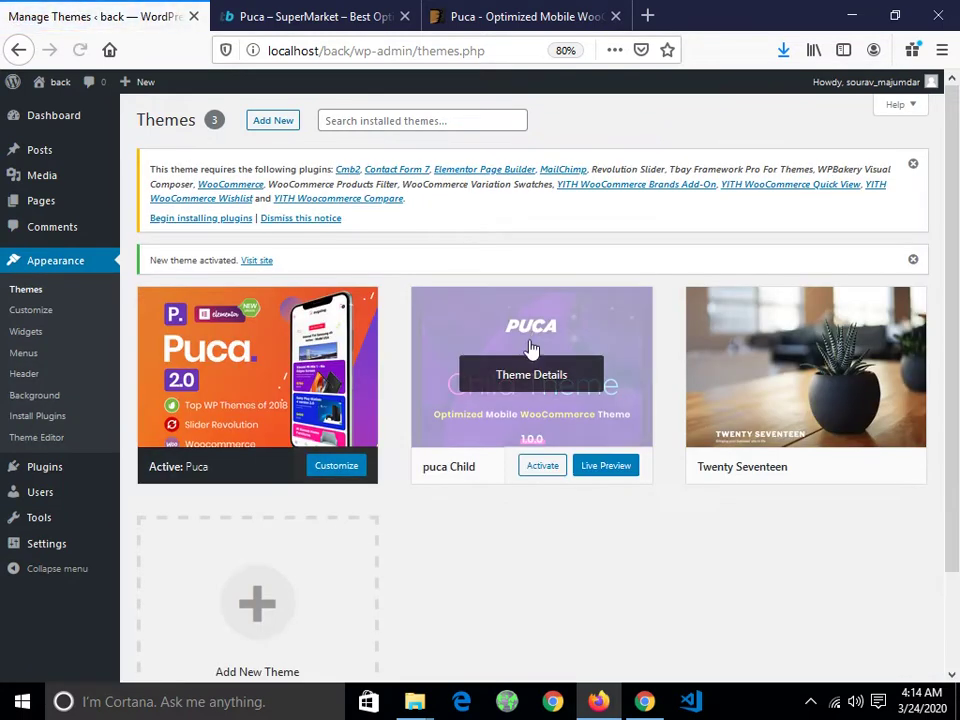
Step: Open the Puca theme's list of required plugins from its notice and review the plugins and their sources
scroll(566, 621, down, 3)
scroll(520, 590, up, 3)
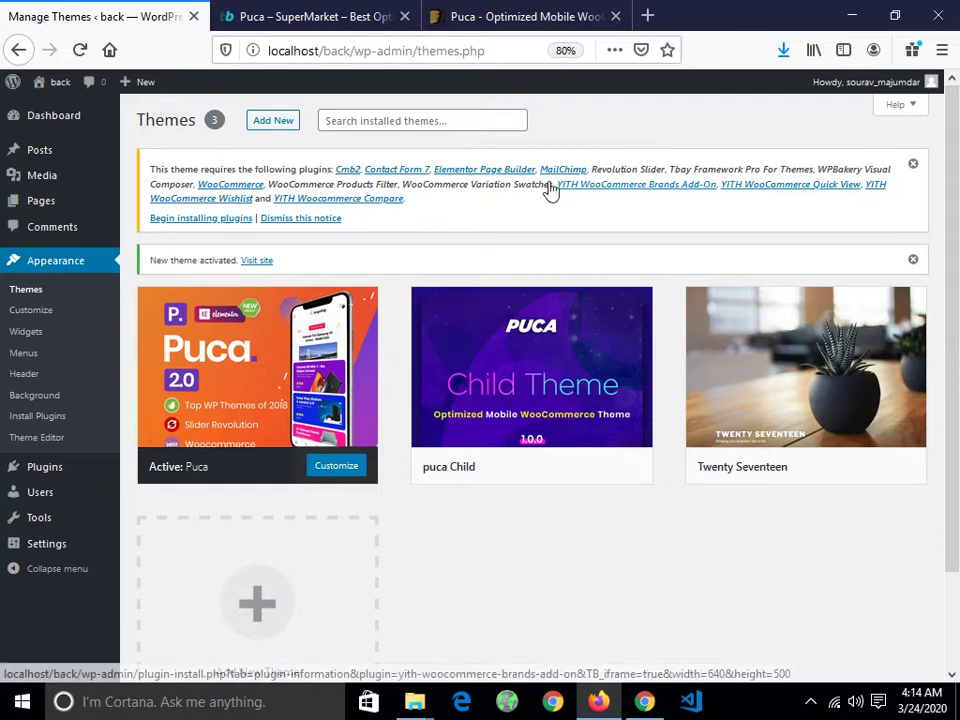
click(196, 221)
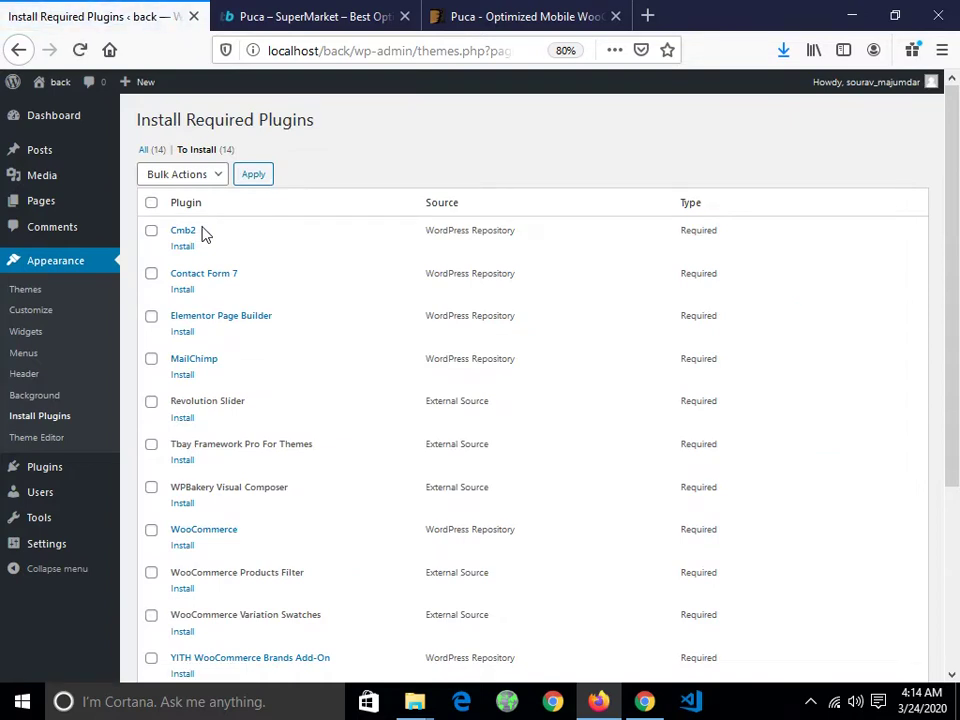
scroll(465, 270, down, 4)
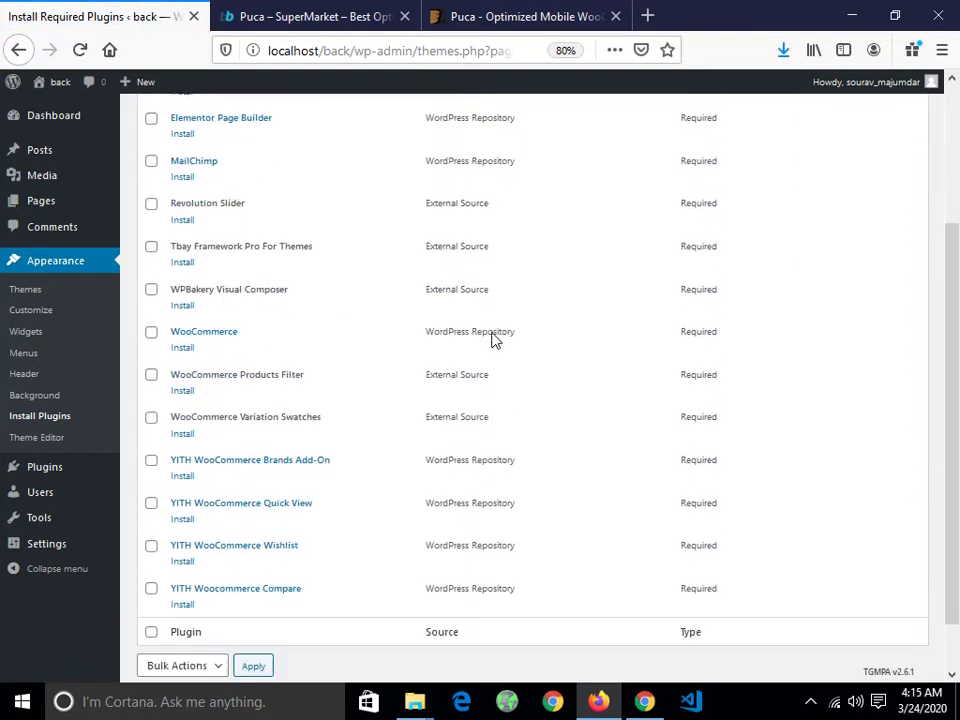
scroll(491, 342, up, 3)
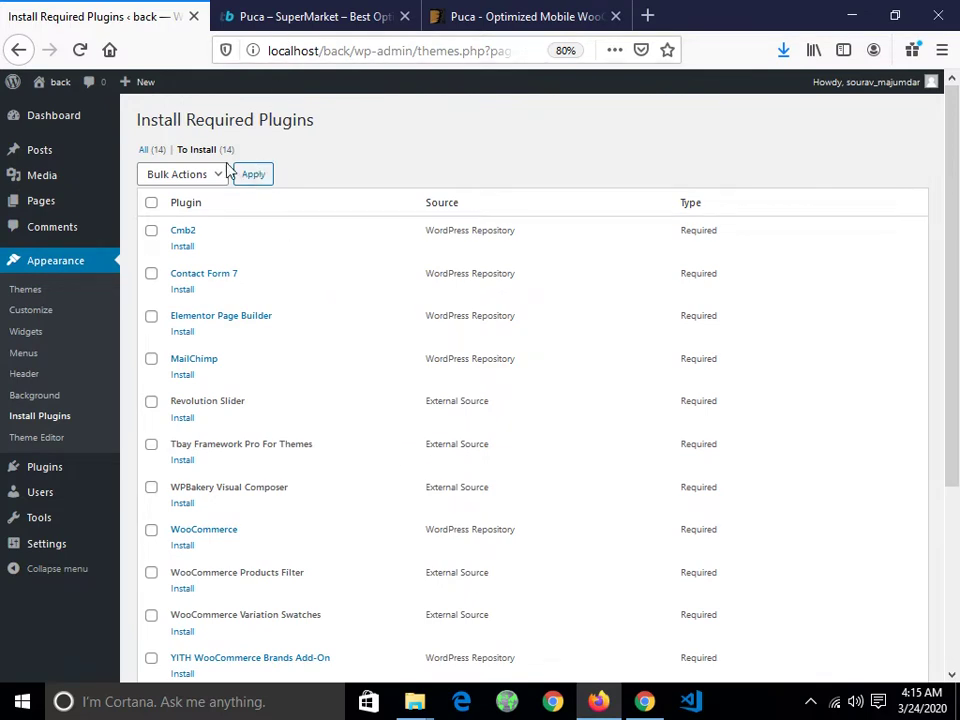
Step: Open the form for uploading a new plugin to the WordPress site
mouse_move(129, 469)
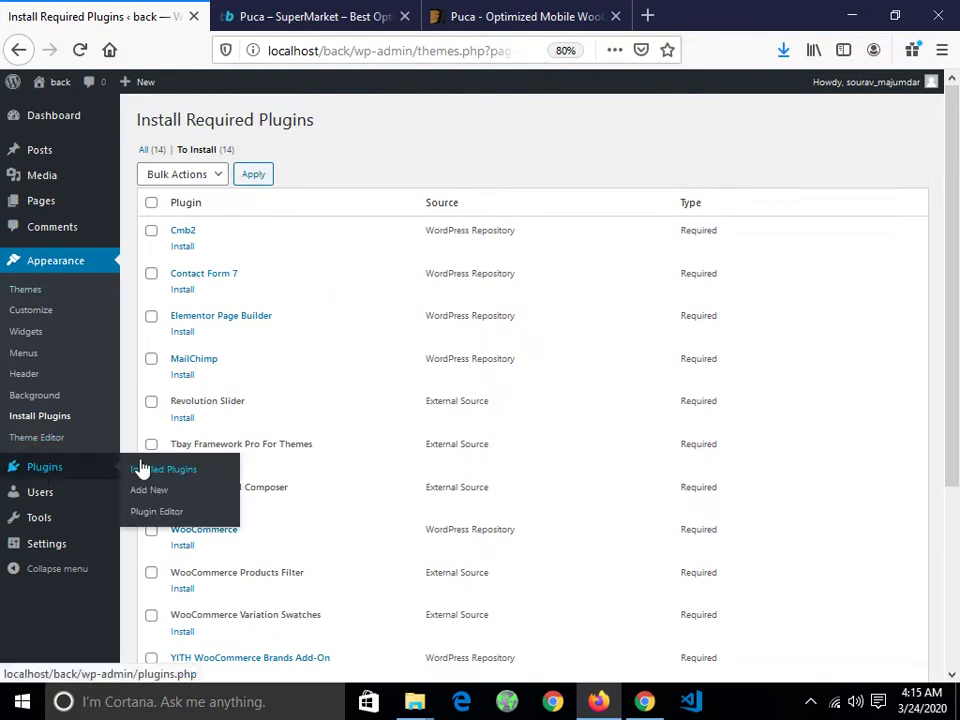
click(146, 492)
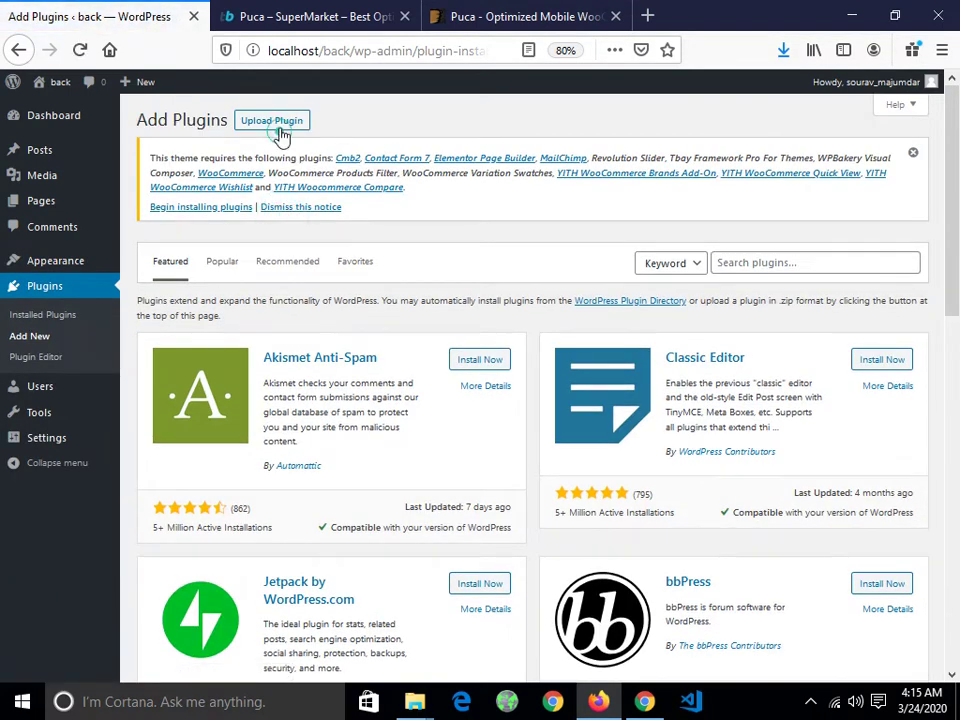
click(276, 121)
Step: Choose the js_composer zip archive from the Plugins folder inside Desktop > puca_201 > puca_201 and install it as a plugin
click(420, 356)
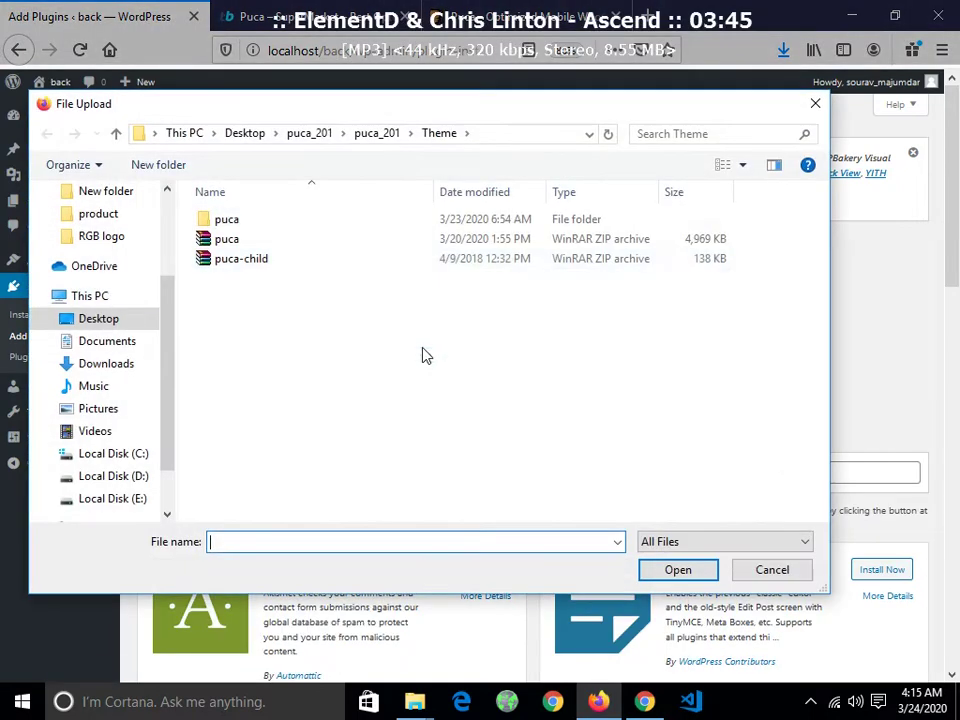
click(369, 135)
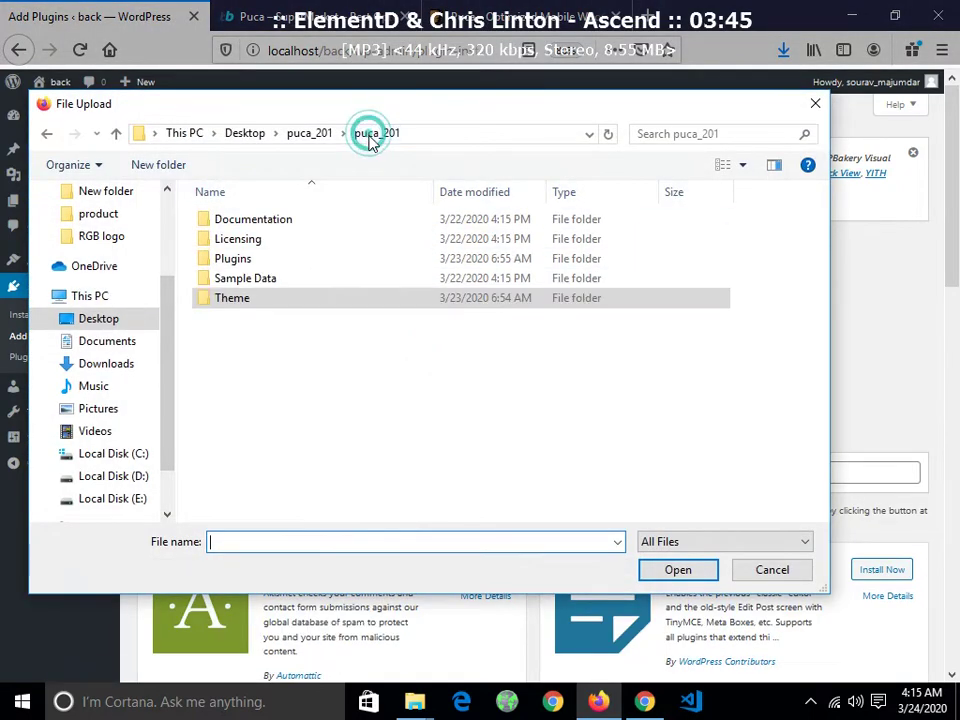
click(268, 259)
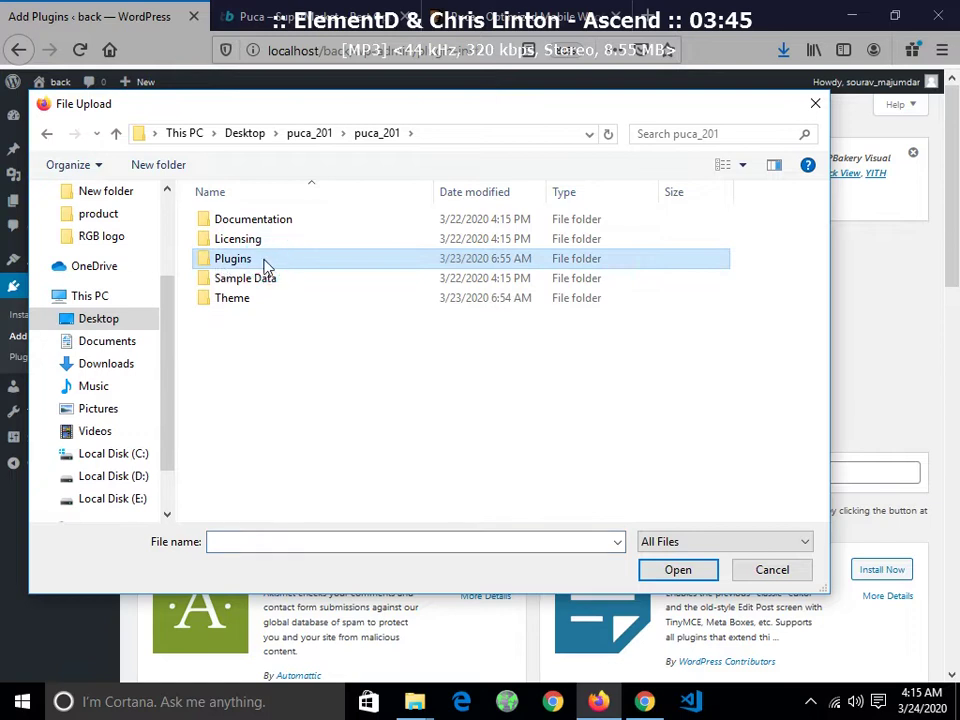
double_click(264, 262)
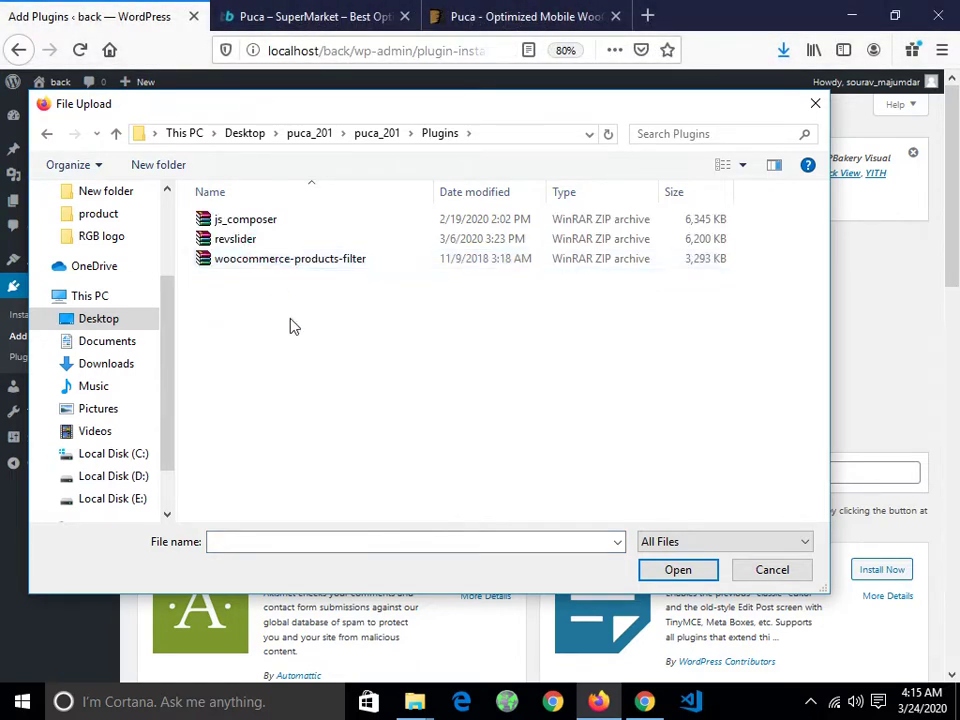
click(272, 221)
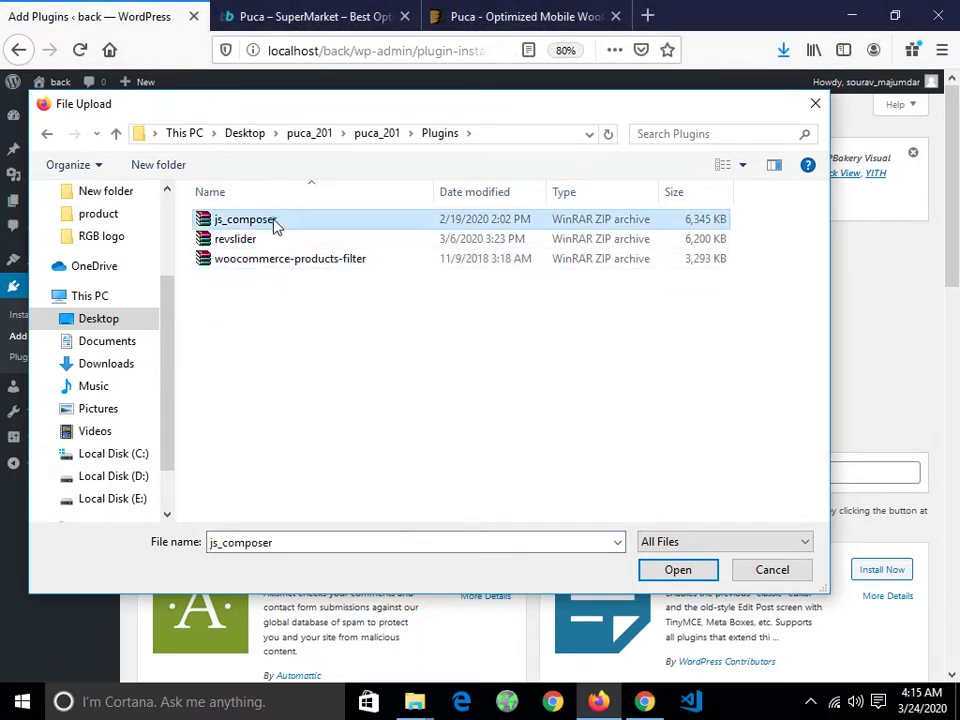
click(658, 575)
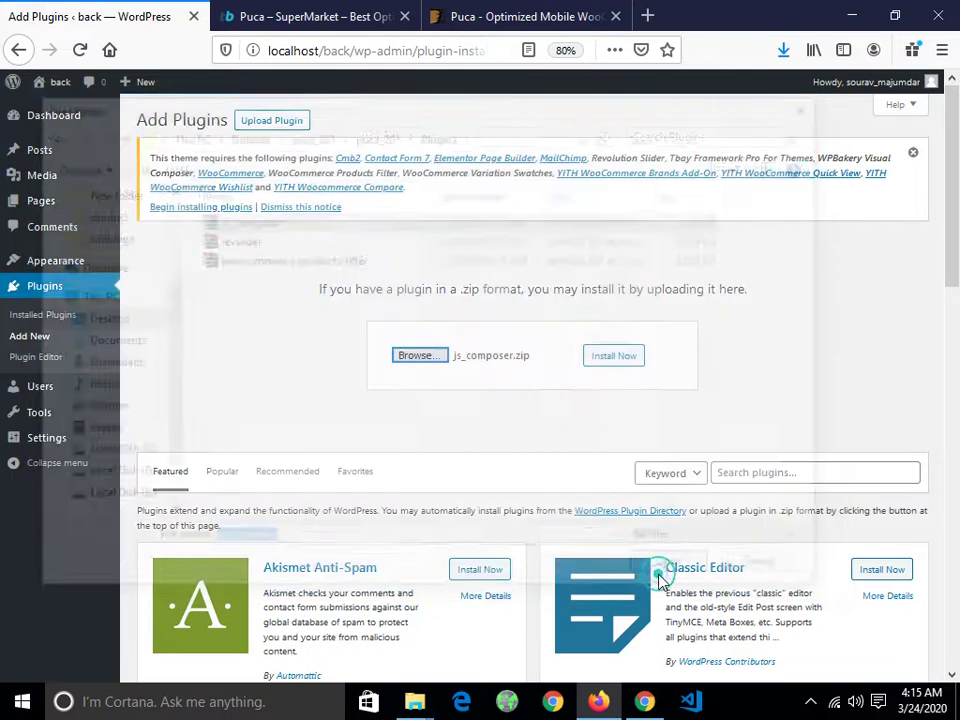
click(614, 355)
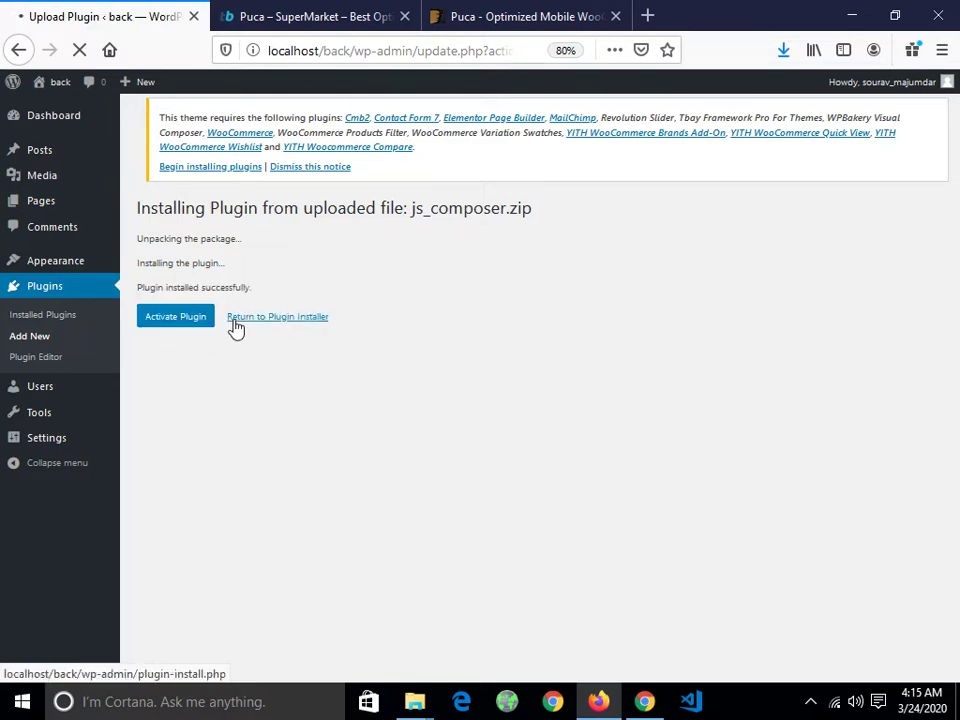
Step: Start another plugin upload, choose the revslider zip archive from the Plugins folder and install it
click(33, 340)
click(262, 119)
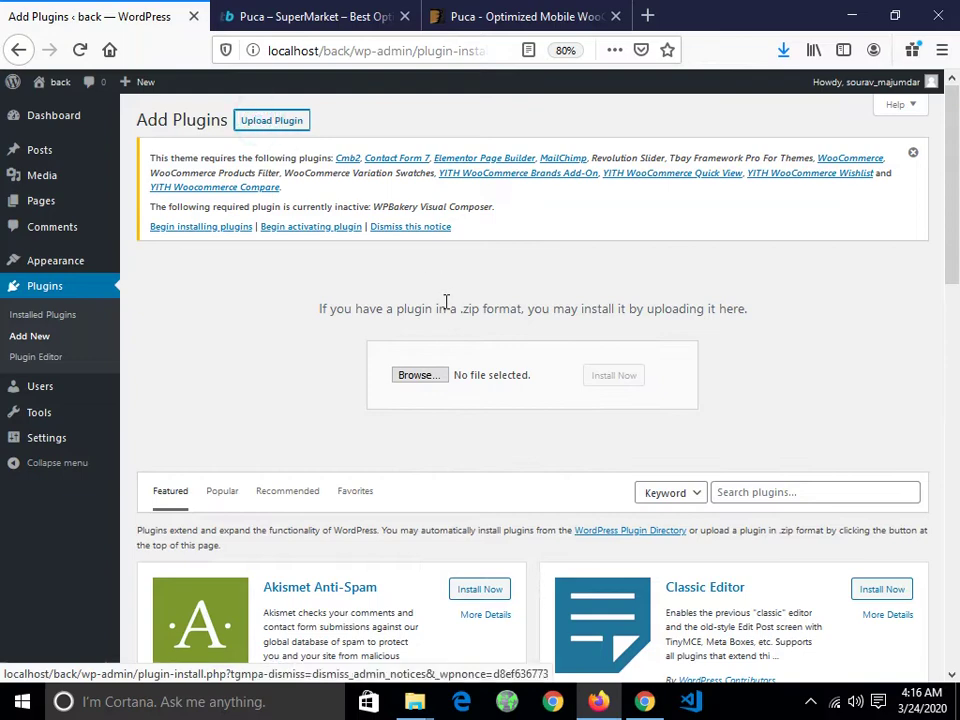
click(420, 380)
click(258, 242)
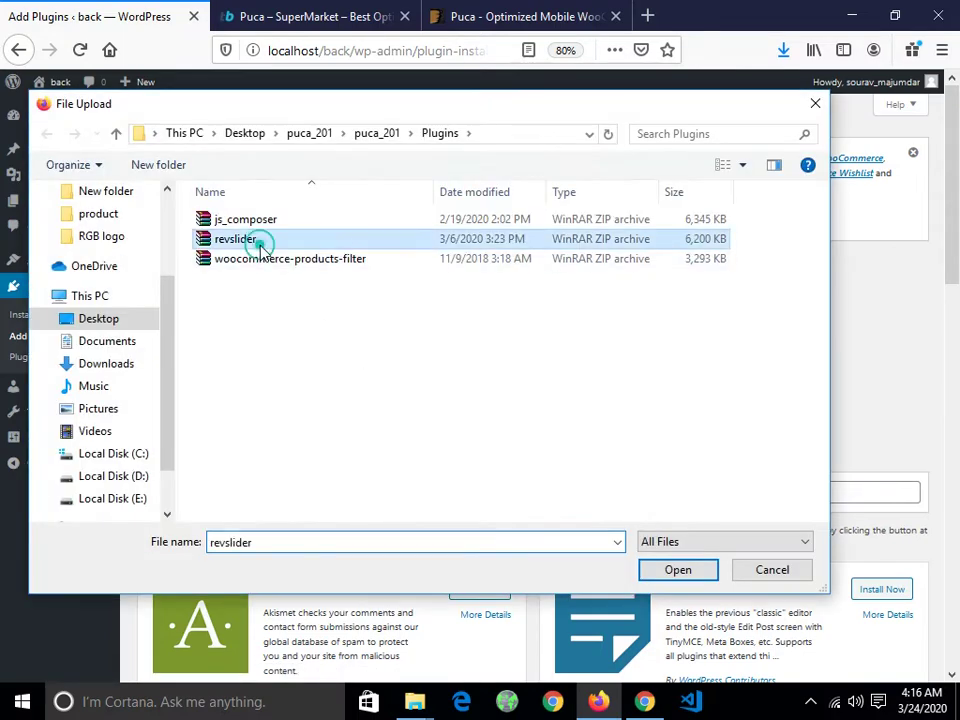
click(707, 572)
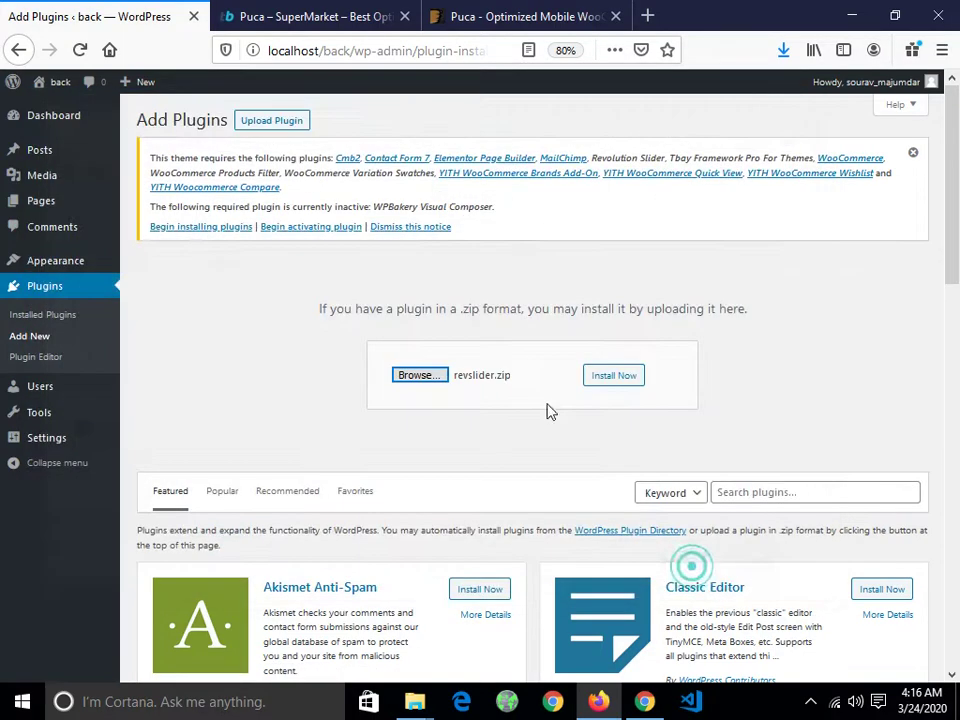
click(602, 375)
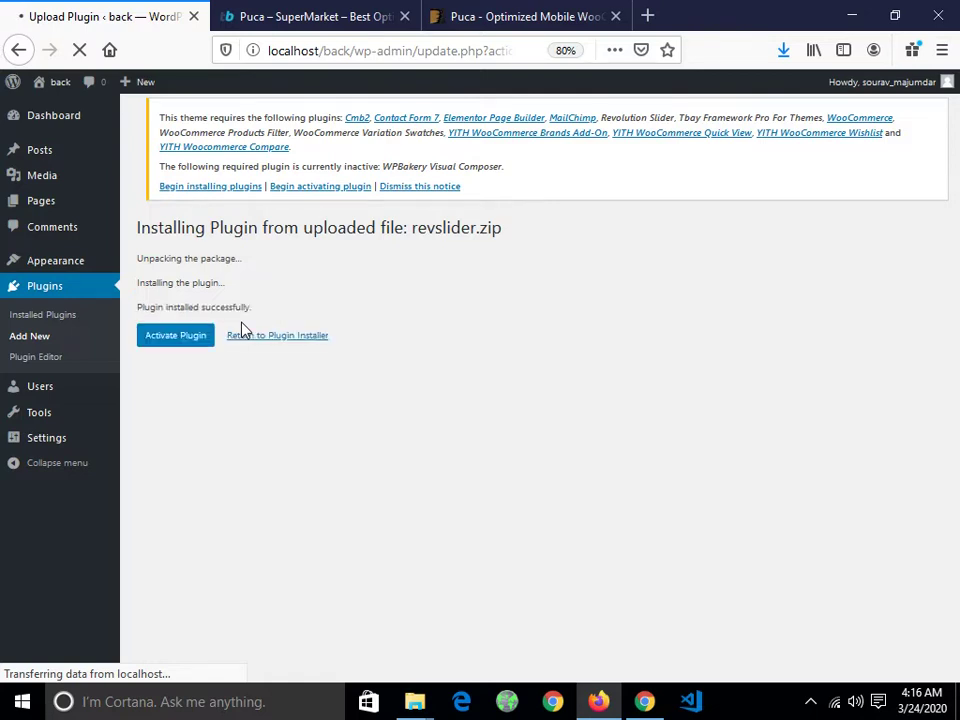
Step: Return to the plugin installer, upload the woocommerce-products-filter zip archive and start its installation
click(250, 340)
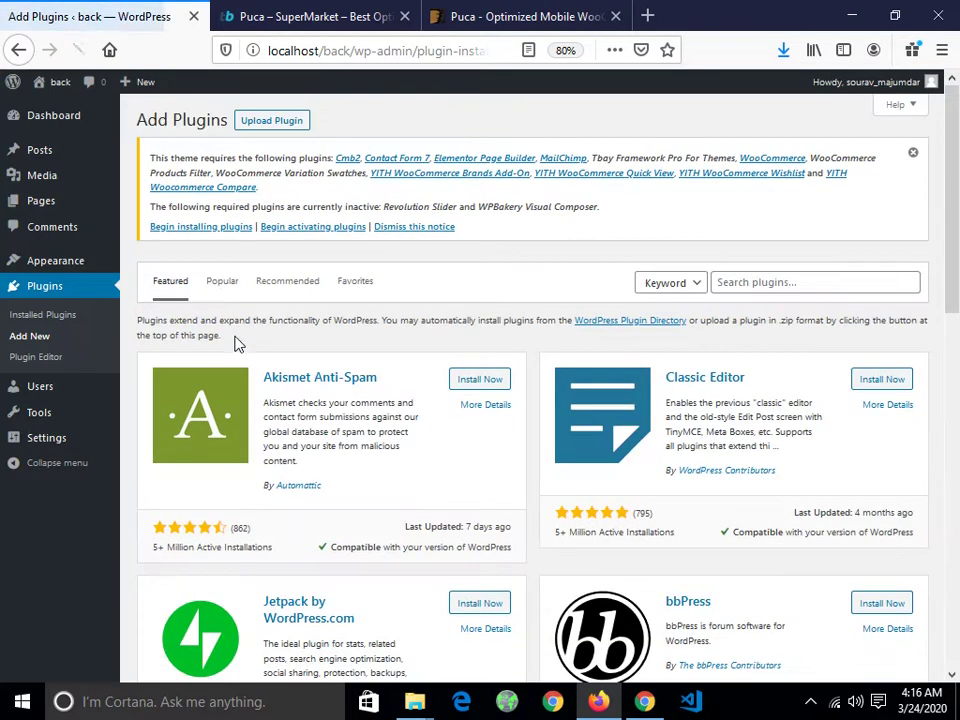
click(262, 121)
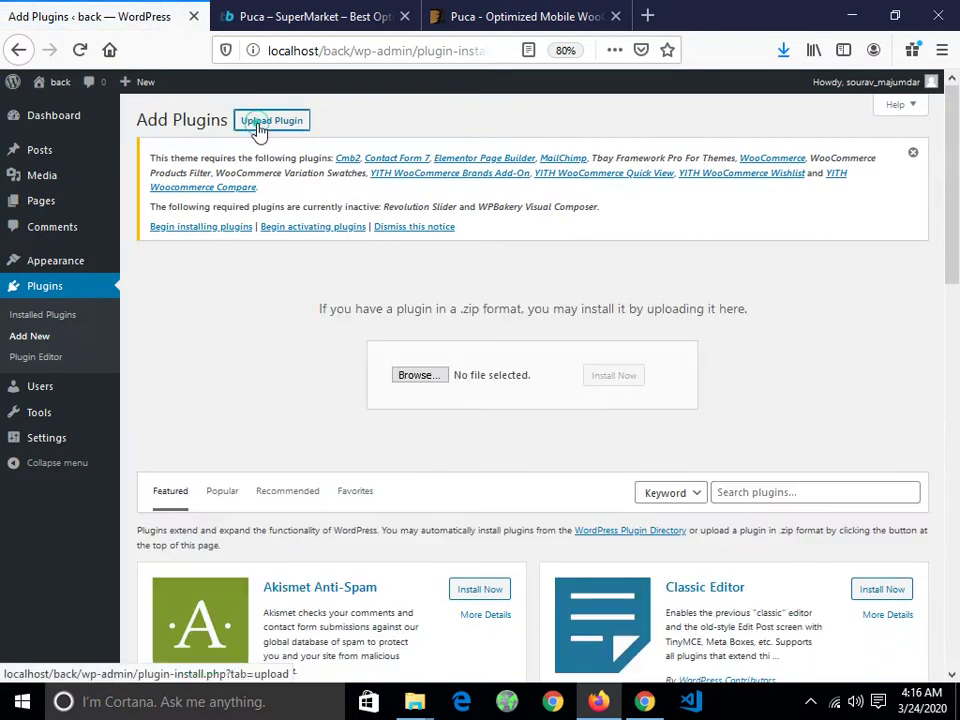
click(424, 380)
click(256, 262)
click(677, 569)
click(435, 400)
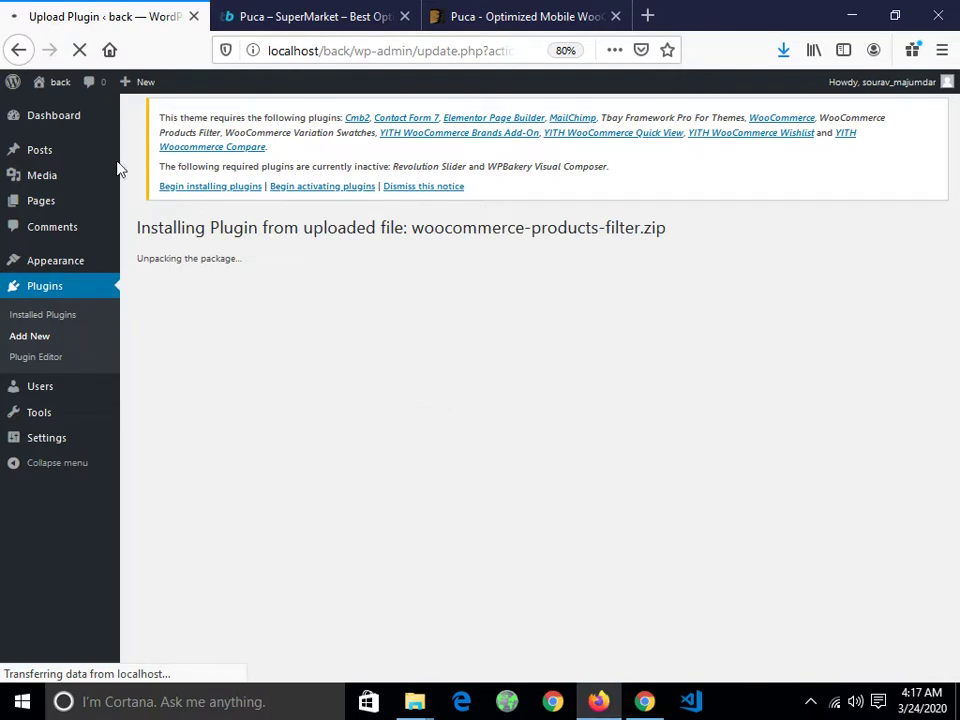
Step: Open the local site's front page in a new browser tab and view it
right_click(60, 90)
click(78, 94)
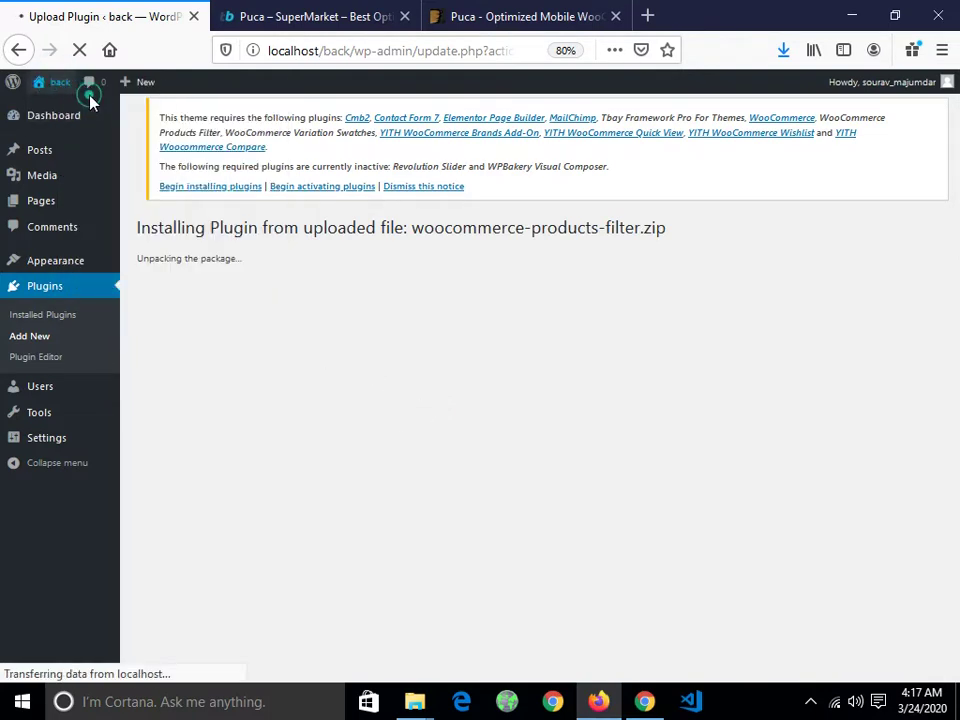
click(247, 18)
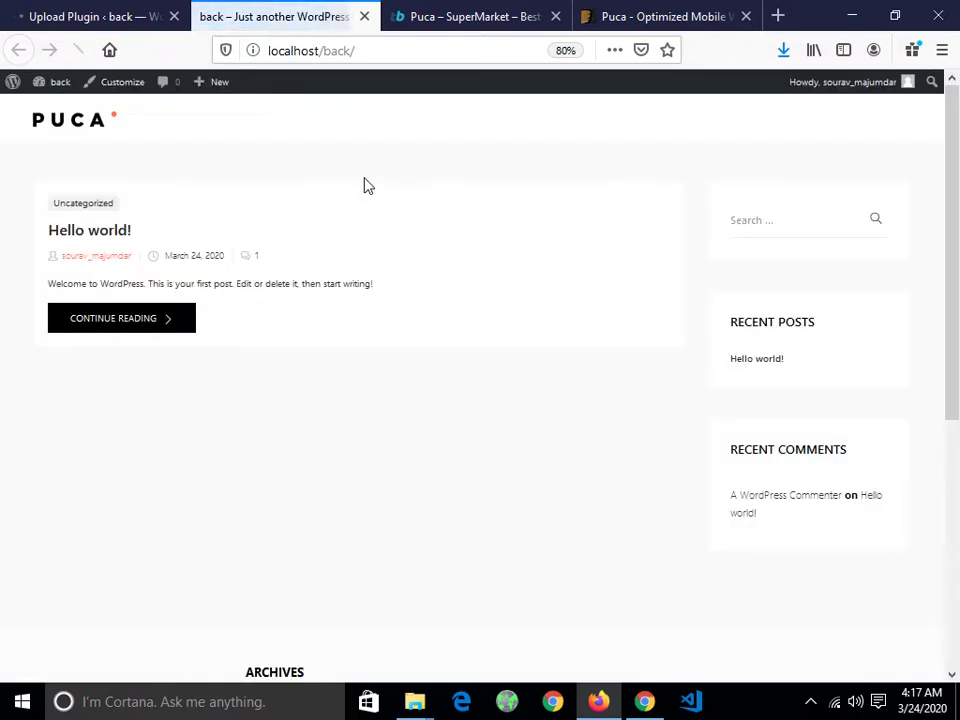
Step: Look over the site's front page down to the footer, return to the admin tab and open the theme's required plugins installer
scroll(690, 371, down, 8)
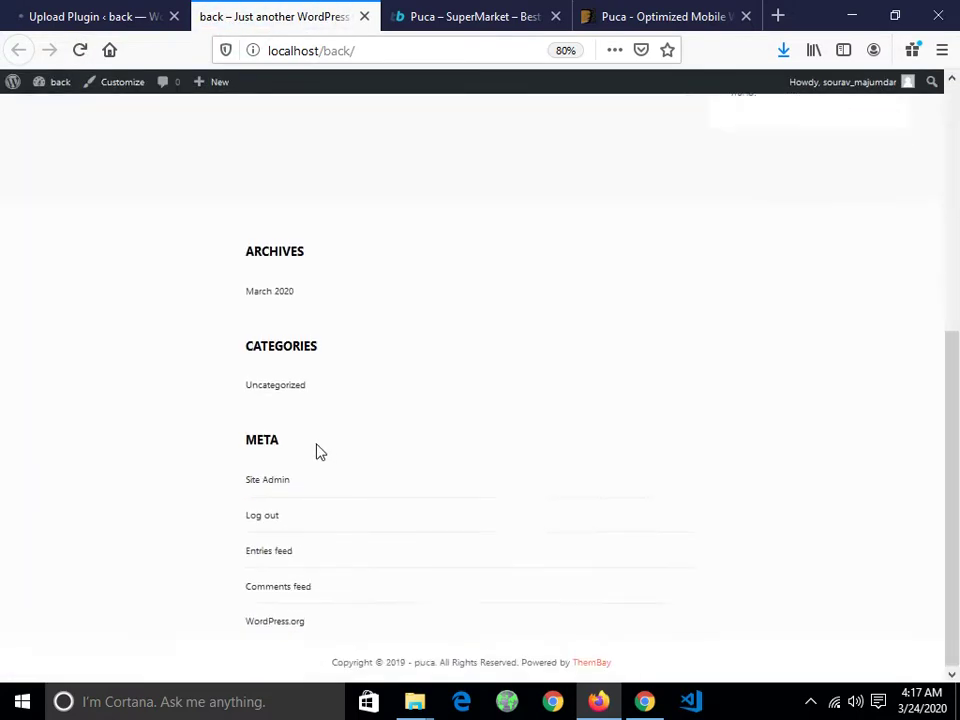
scroll(317, 450, up, 8)
click(113, 14)
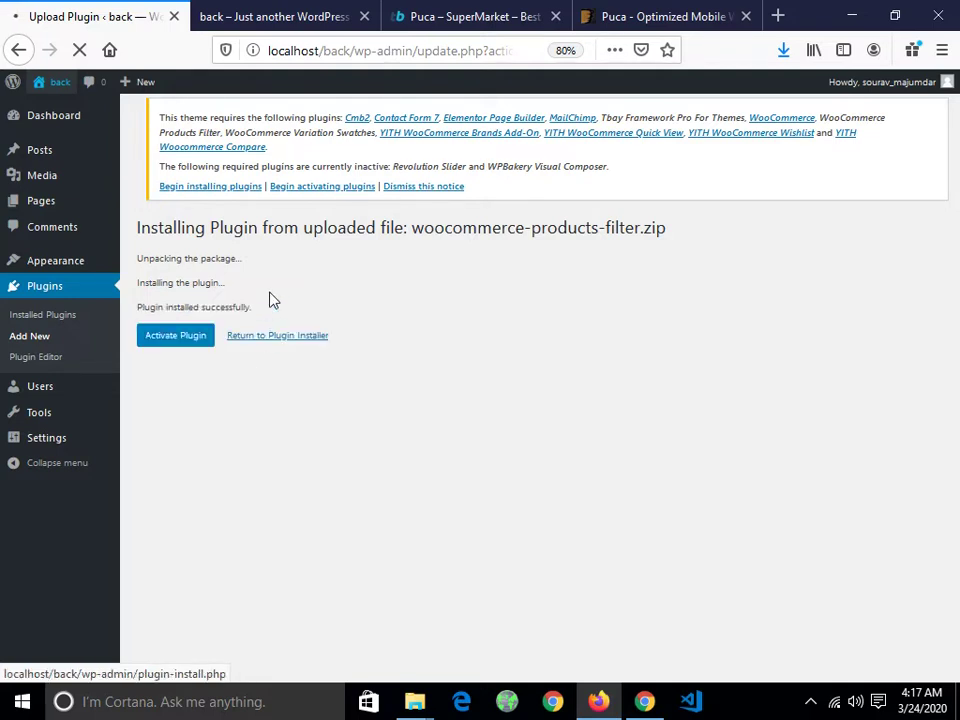
click(219, 187)
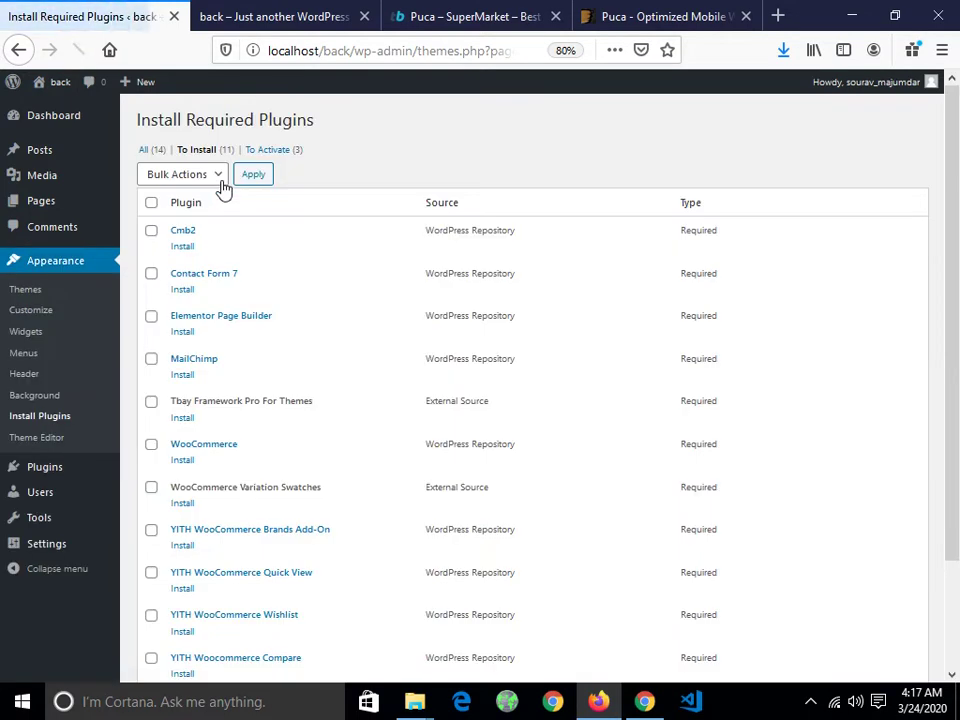
Step: Try to bulk-install all the listed required plugins, stopping the page while the installation is running
scroll(283, 257, down, 3)
scroll(289, 257, up, 3)
scroll(289, 262, down, 3)
scroll(289, 262, up, 3)
click(152, 204)
click(171, 180)
click(180, 216)
click(254, 180)
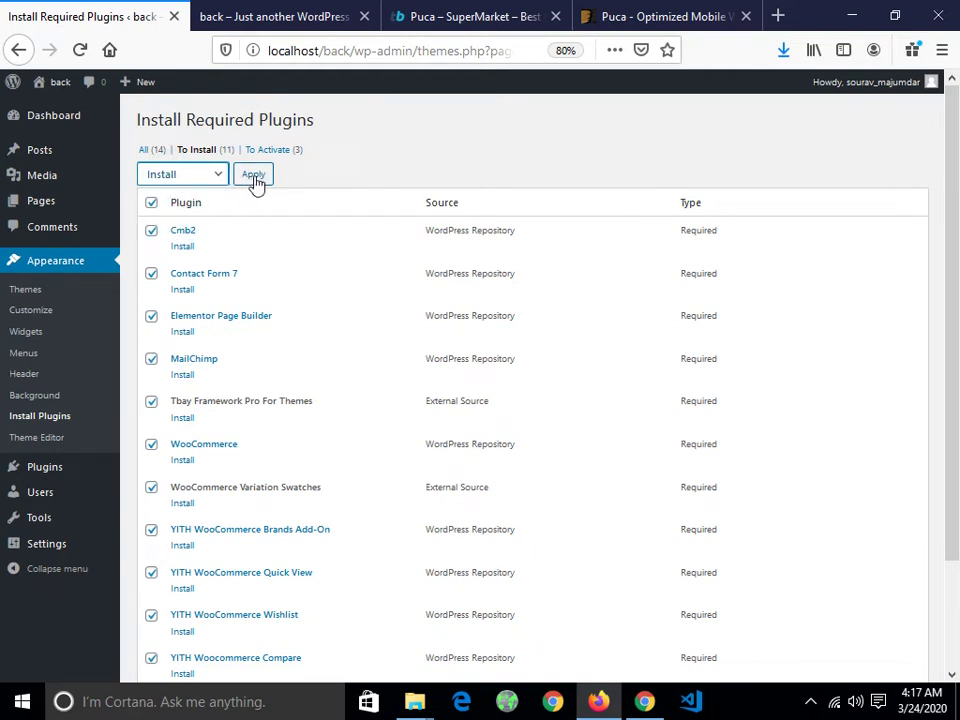
click(254, 180)
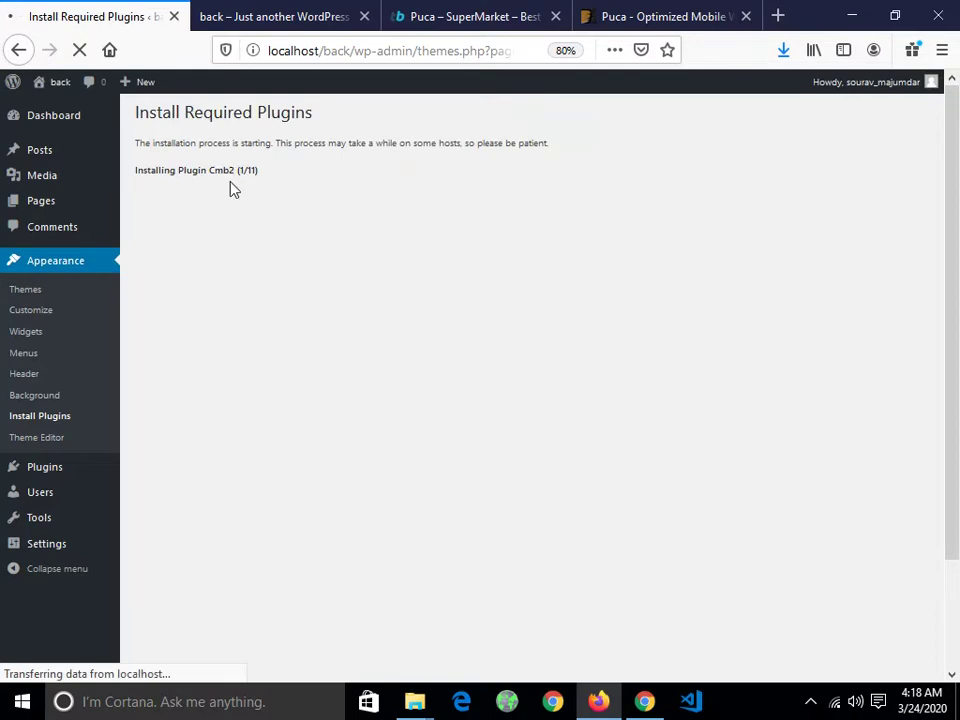
click(79, 49)
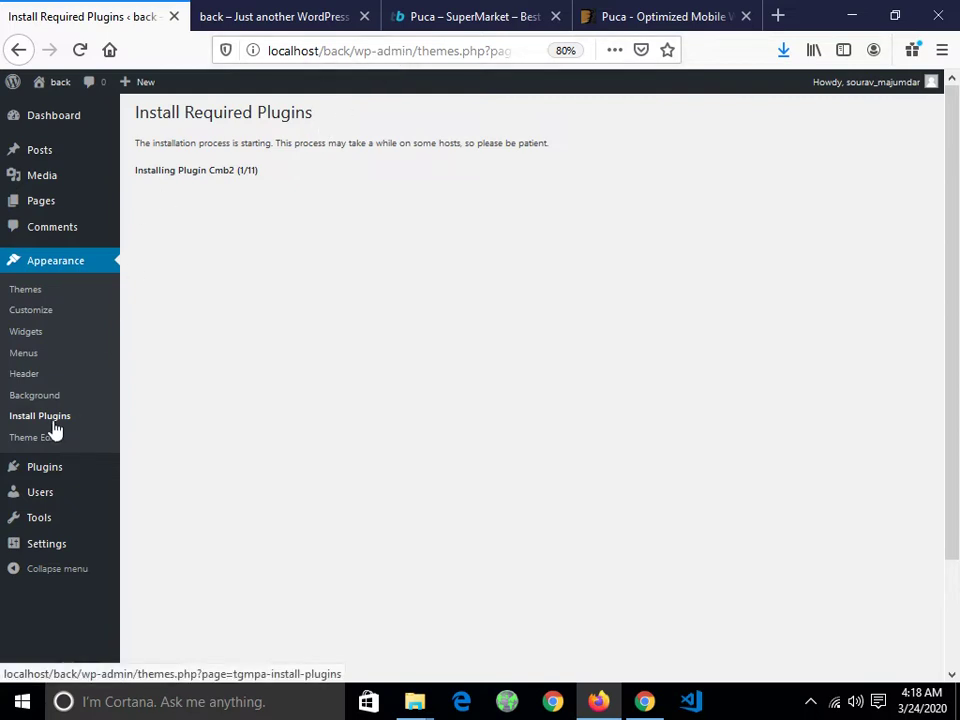
Step: Switch to File Explorer and open the local site's plugins folder inside xampp > htdocs > back > wp-content
click(852, 22)
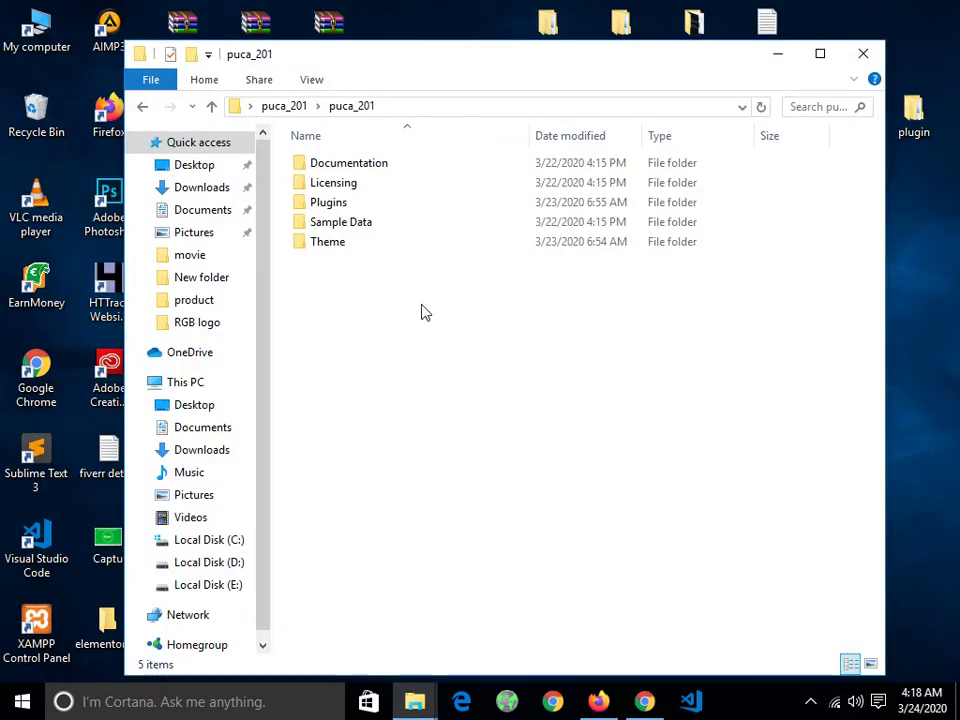
click(140, 106)
click(414, 701)
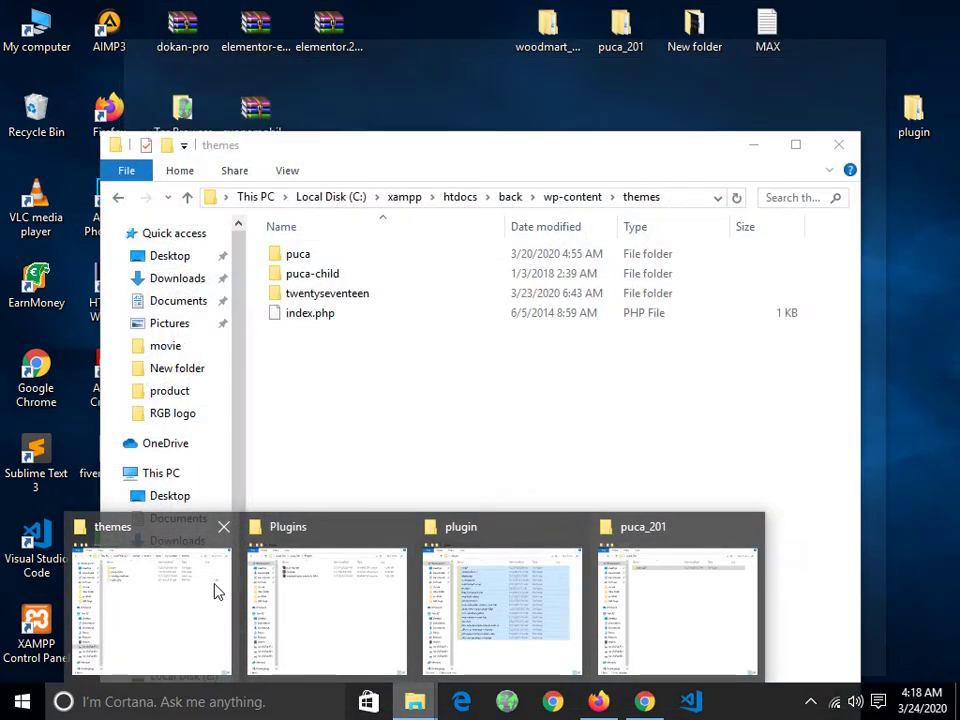
click(210, 598)
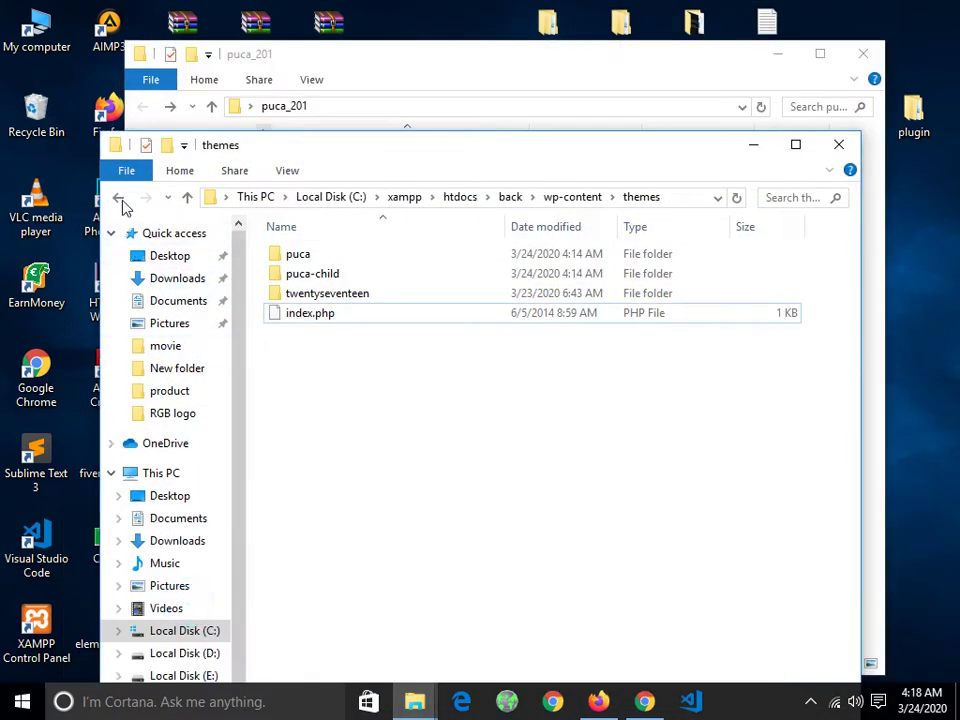
click(118, 197)
click(313, 260)
double_click(311, 257)
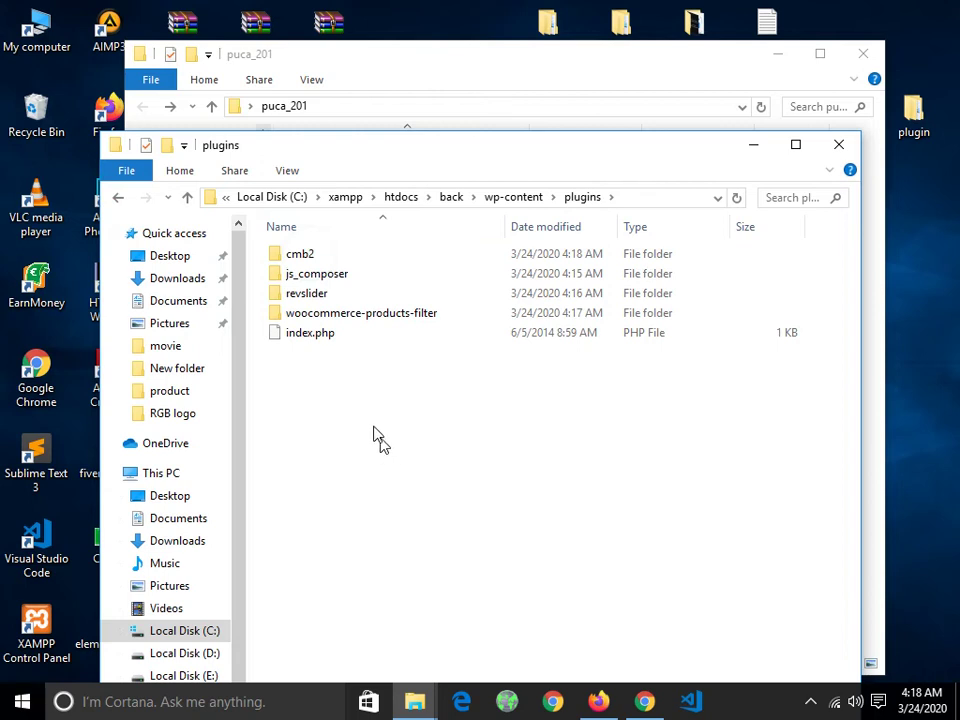
Step: Replace everything except index.php in the site's plugins folder with a copy of all items from the desktop's plugin folder
double_click(914, 110)
key(ctrl+a)
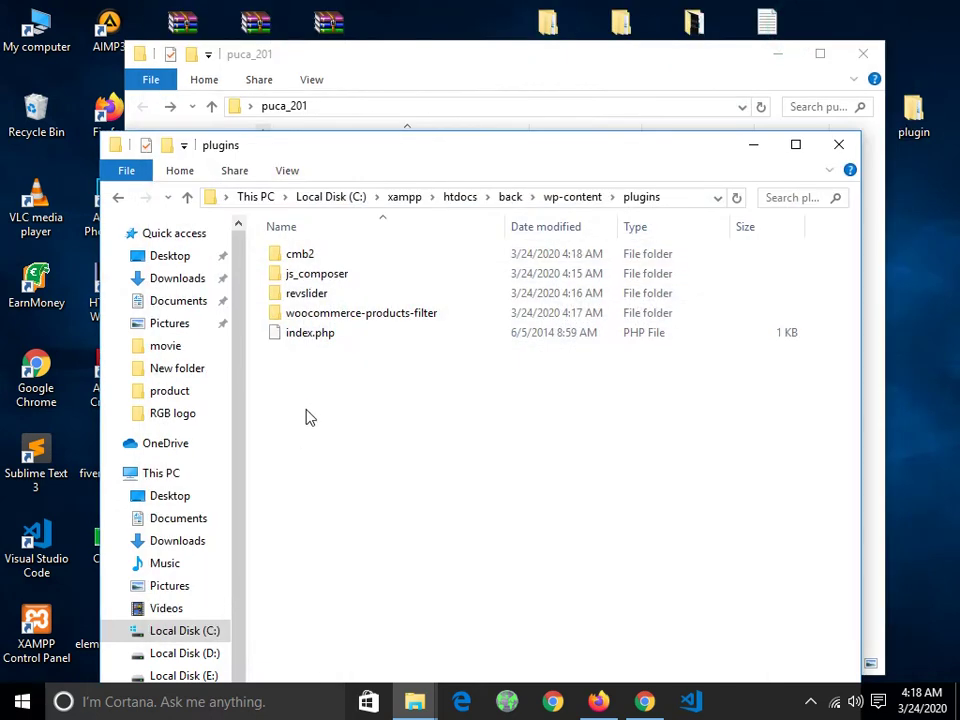
key(ctrl+a)
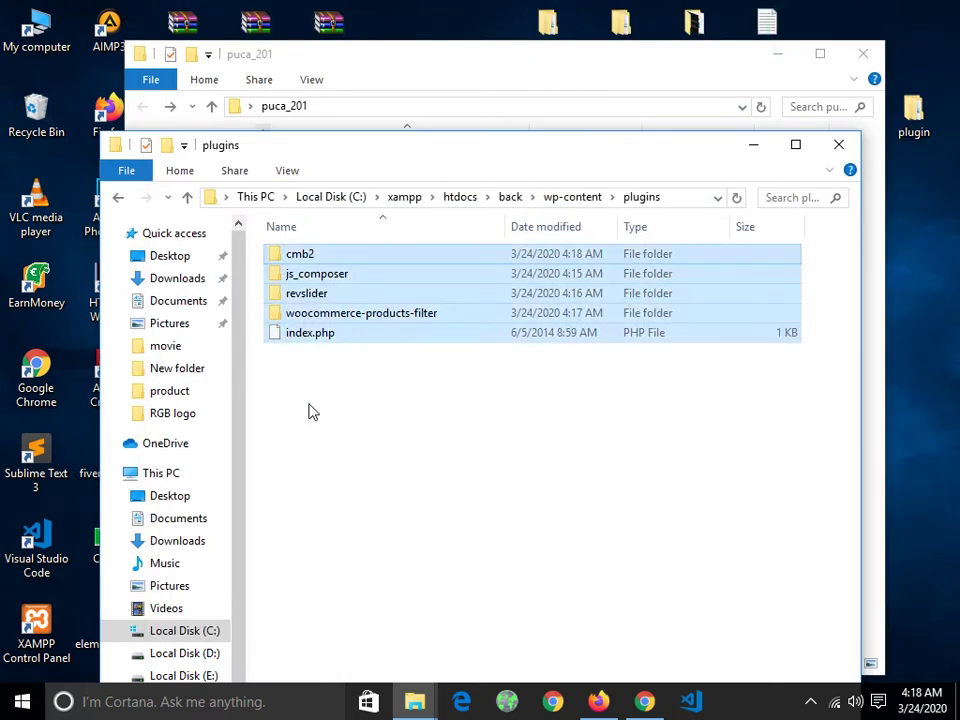
ctrl+click(356, 338)
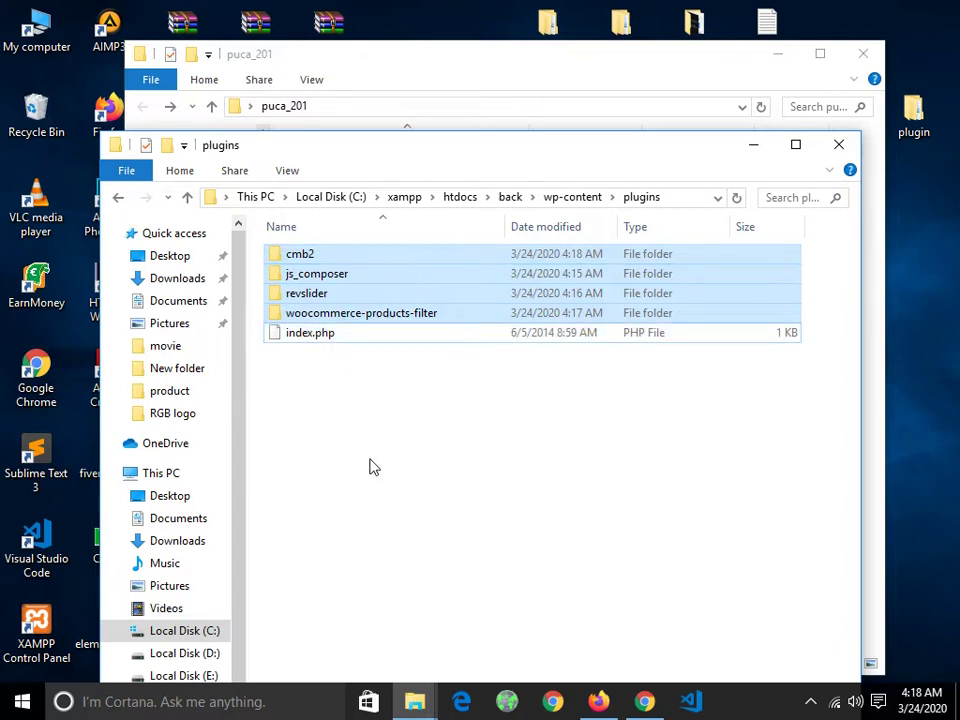
key(Delete)
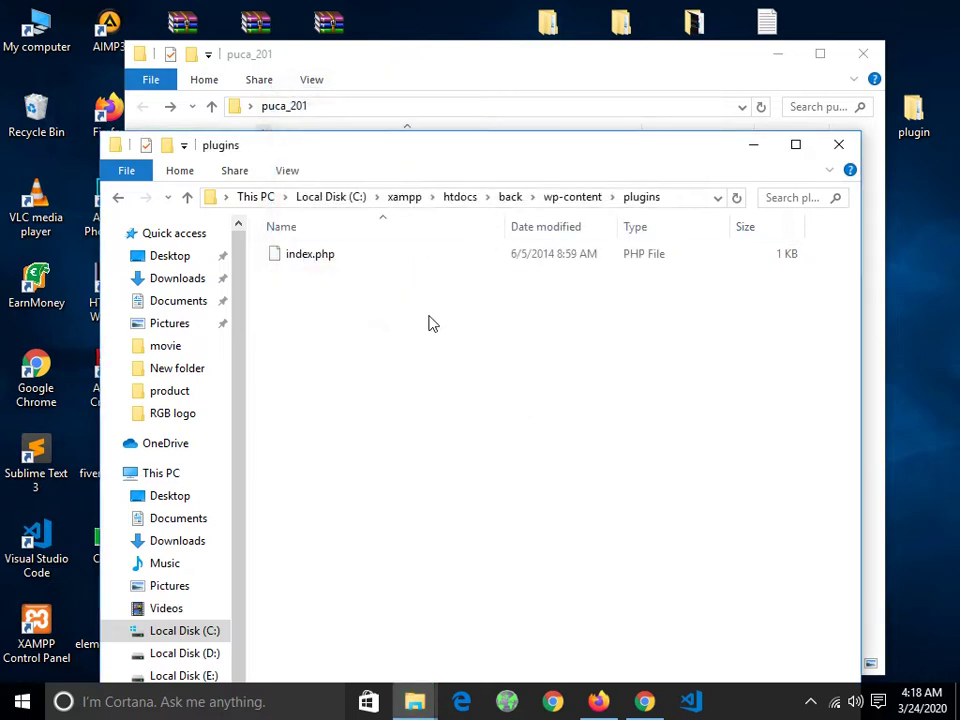
key(ctrl+v)
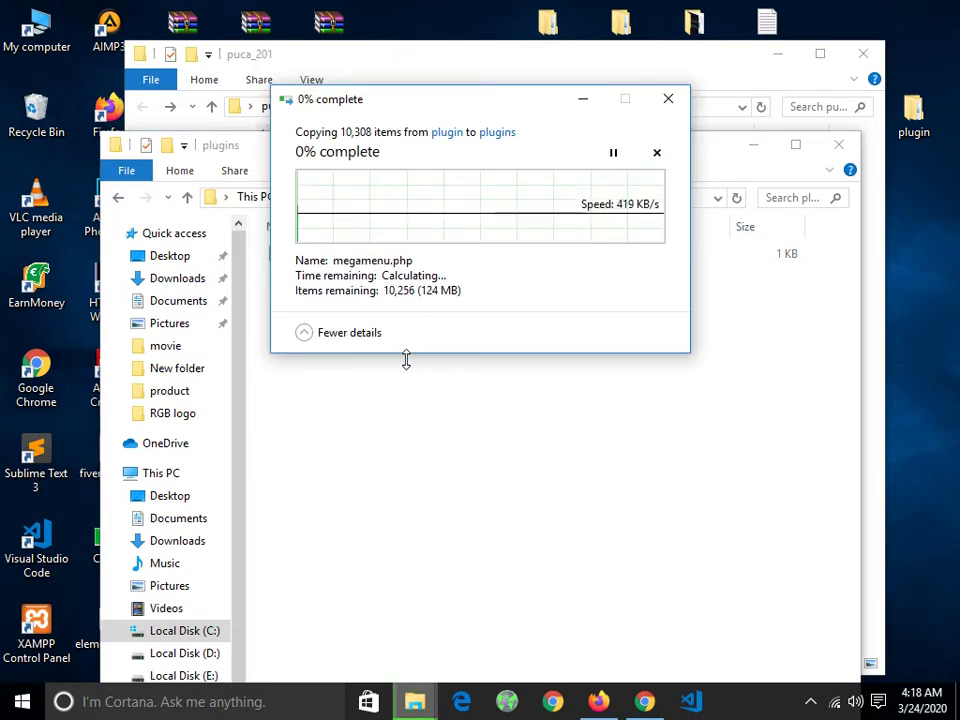
drag(448, 99, 465, 467)
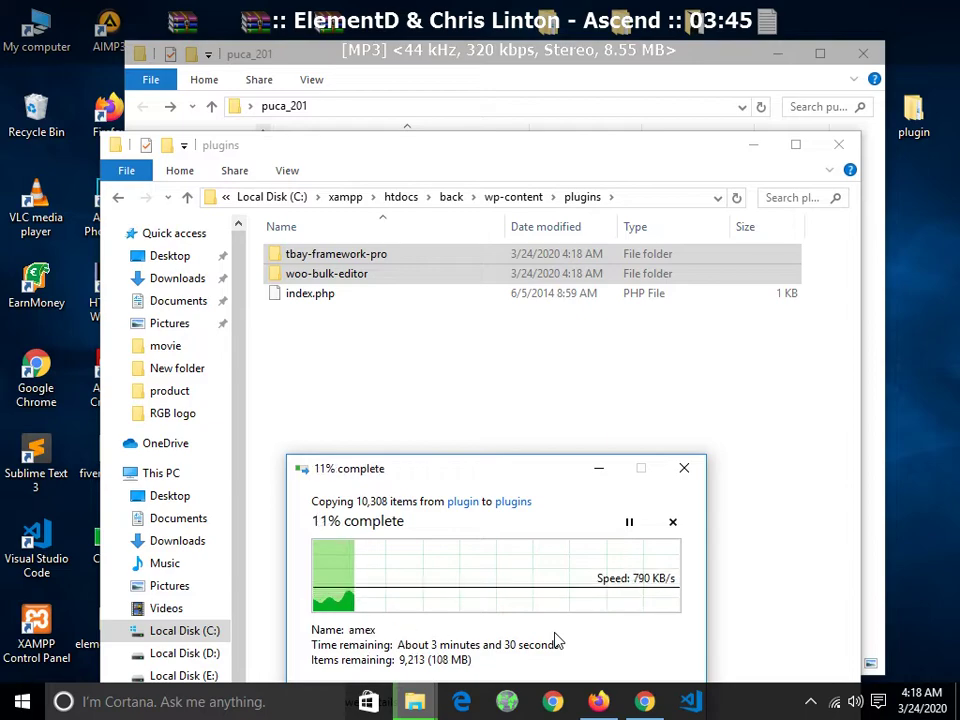
Step: Switch back to Firefox and check the plugin status in the theme's required plugins list and on the Installed Plugins page
click(645, 702)
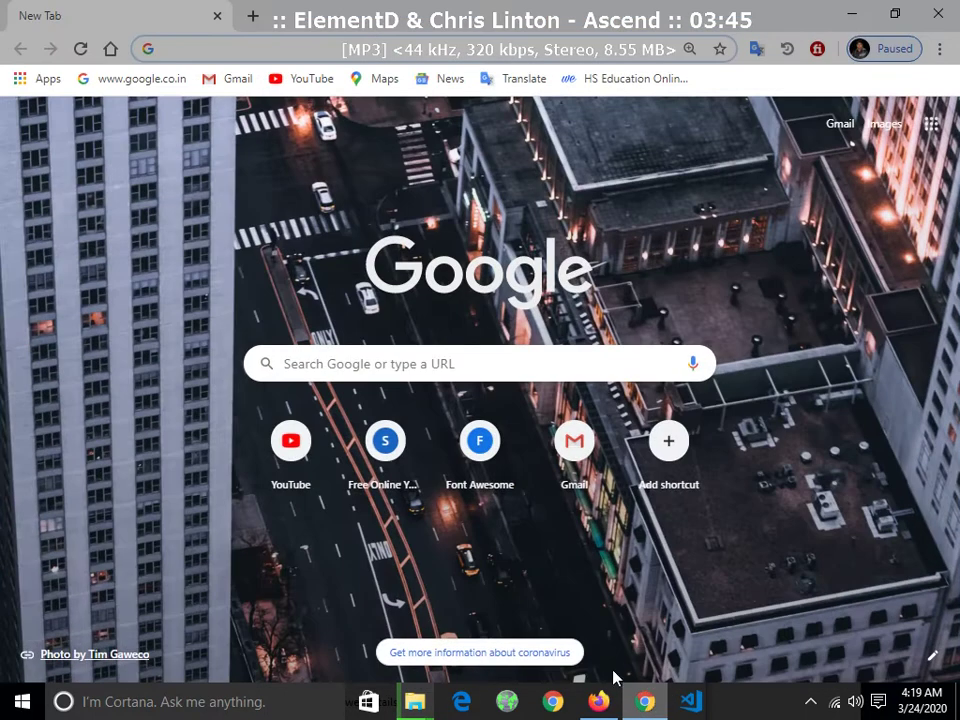
click(598, 700)
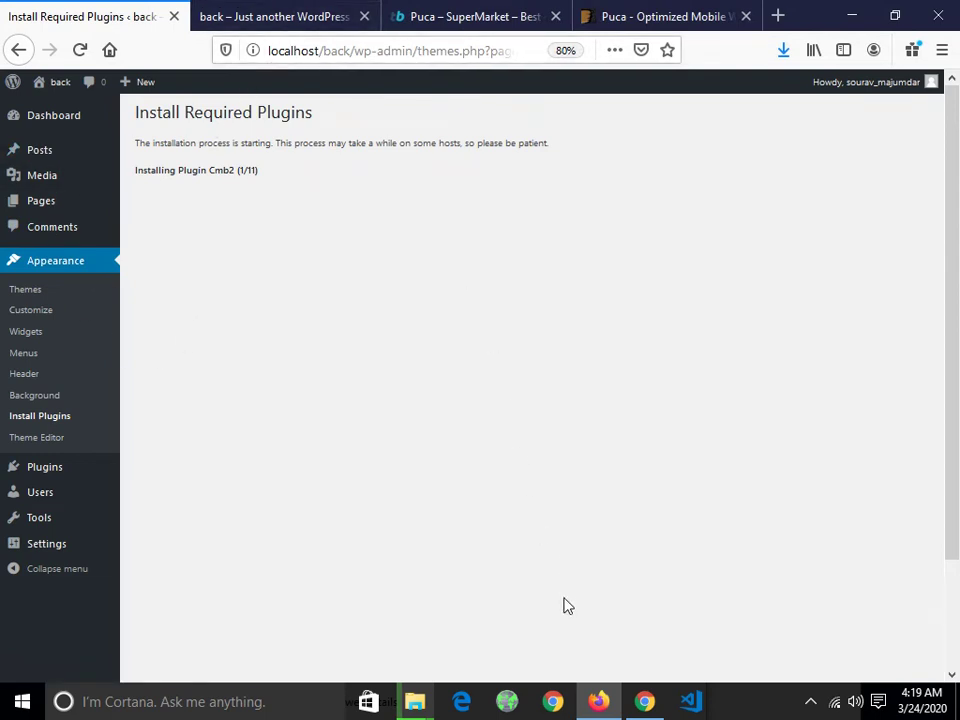
click(40, 417)
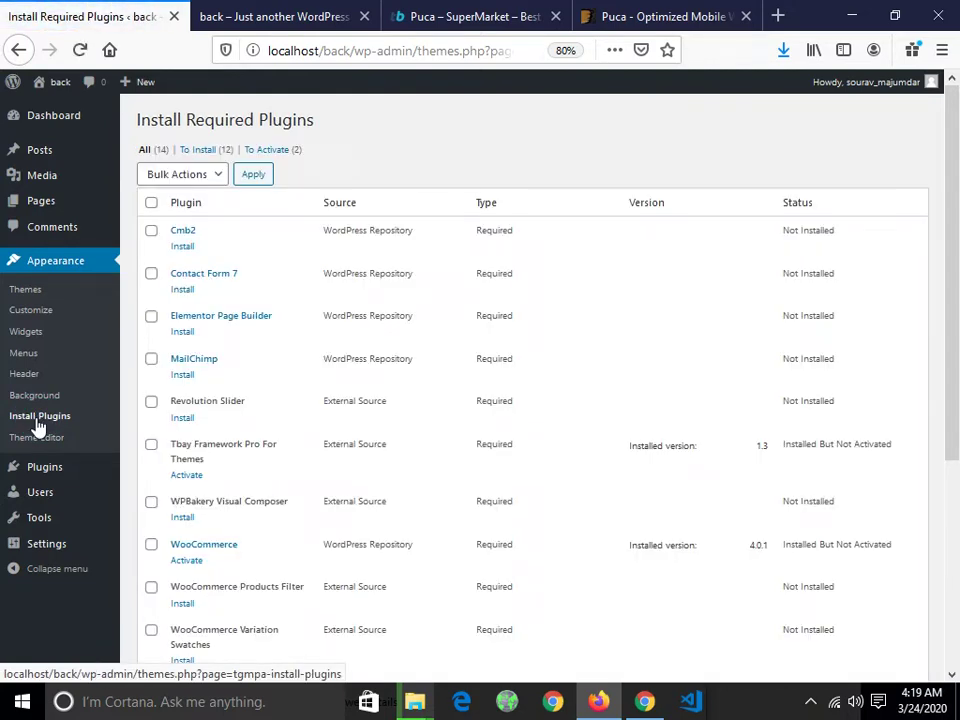
mouse_move(29, 476)
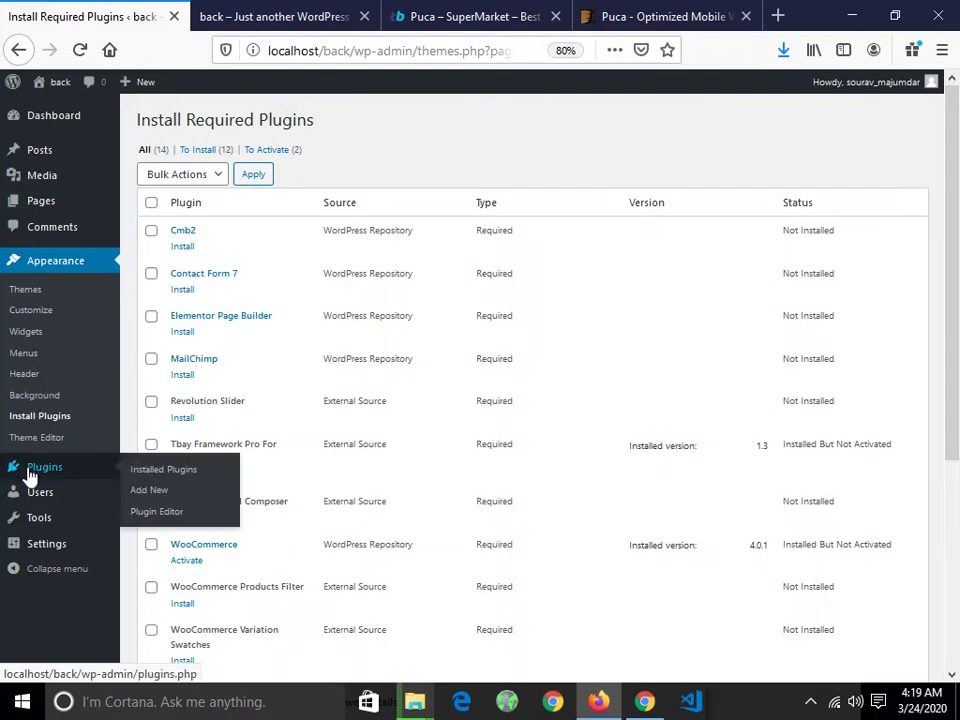
click(138, 470)
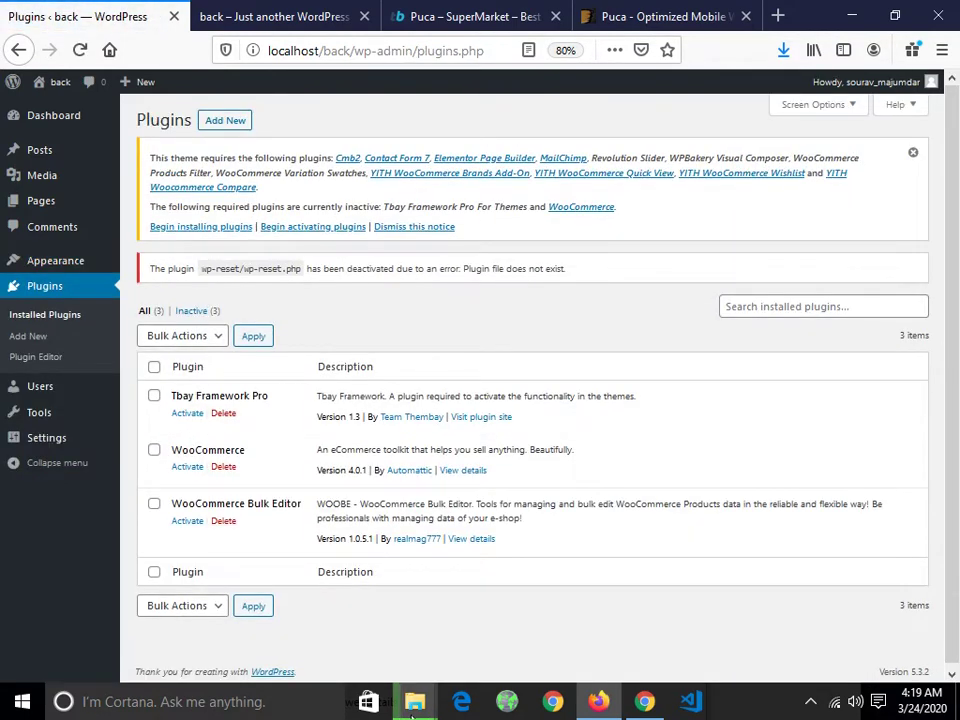
mouse_move(412, 706)
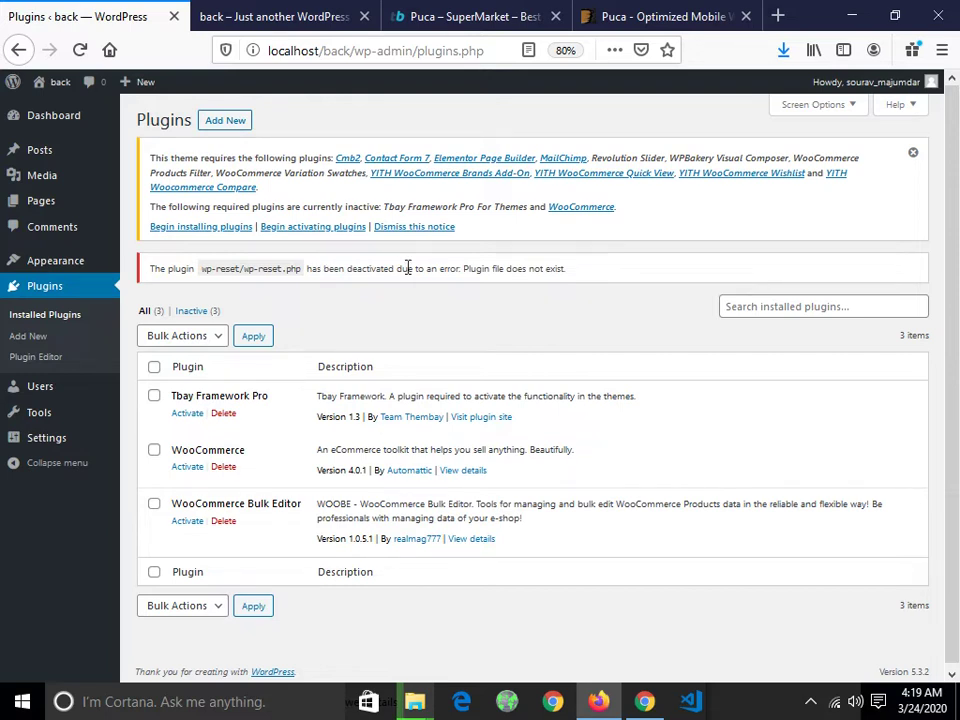
scroll(355, 348, down, 1)
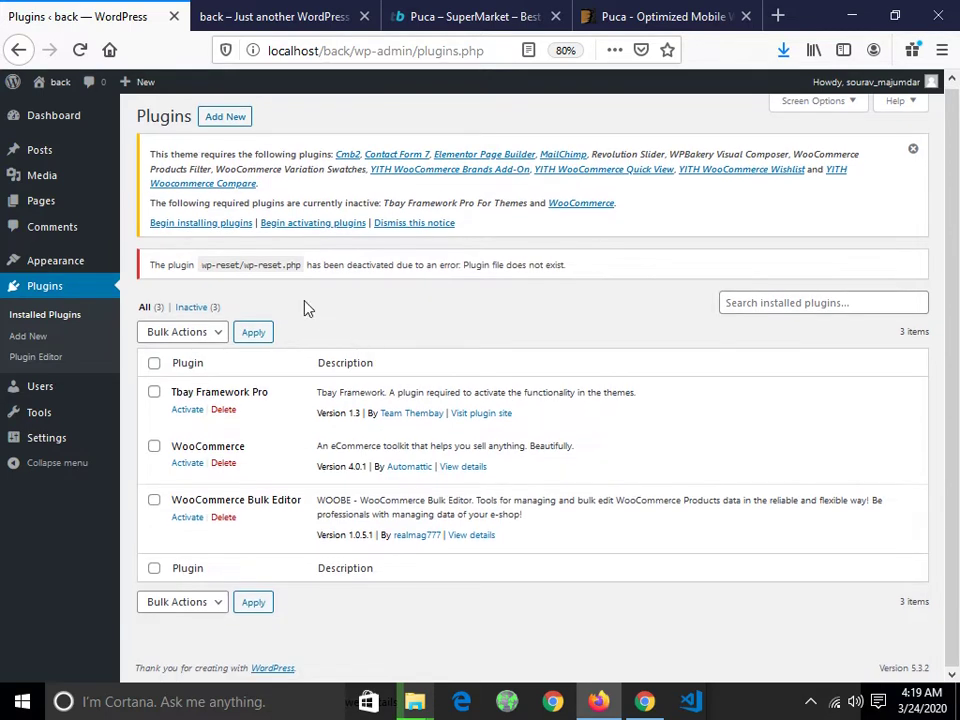
Step: Open the list of required plugins still to install, select all of them and choose the Install bulk action
click(207, 224)
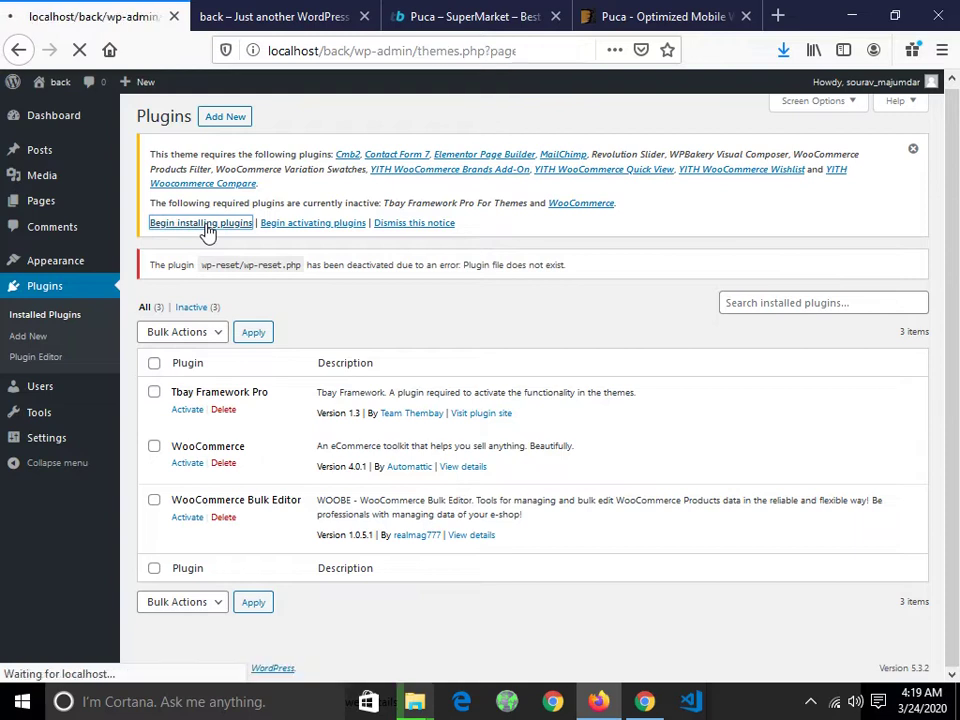
scroll(238, 267, down, 3)
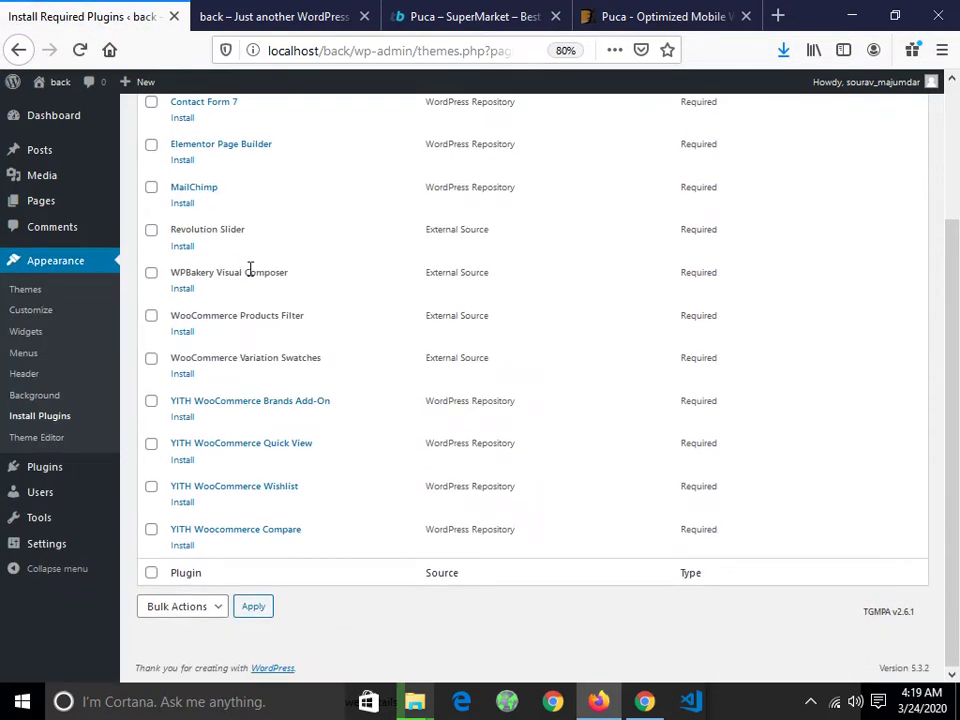
scroll(250, 270, up, 3)
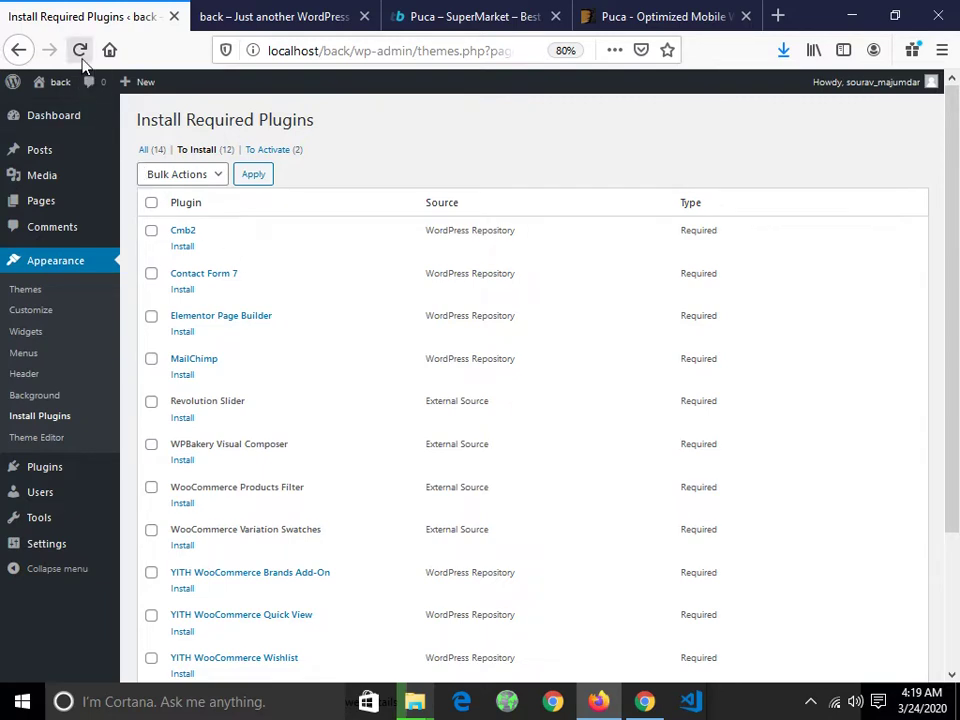
scroll(318, 396, down, 3)
scroll(313, 394, up, 3)
click(152, 205)
click(161, 180)
click(178, 214)
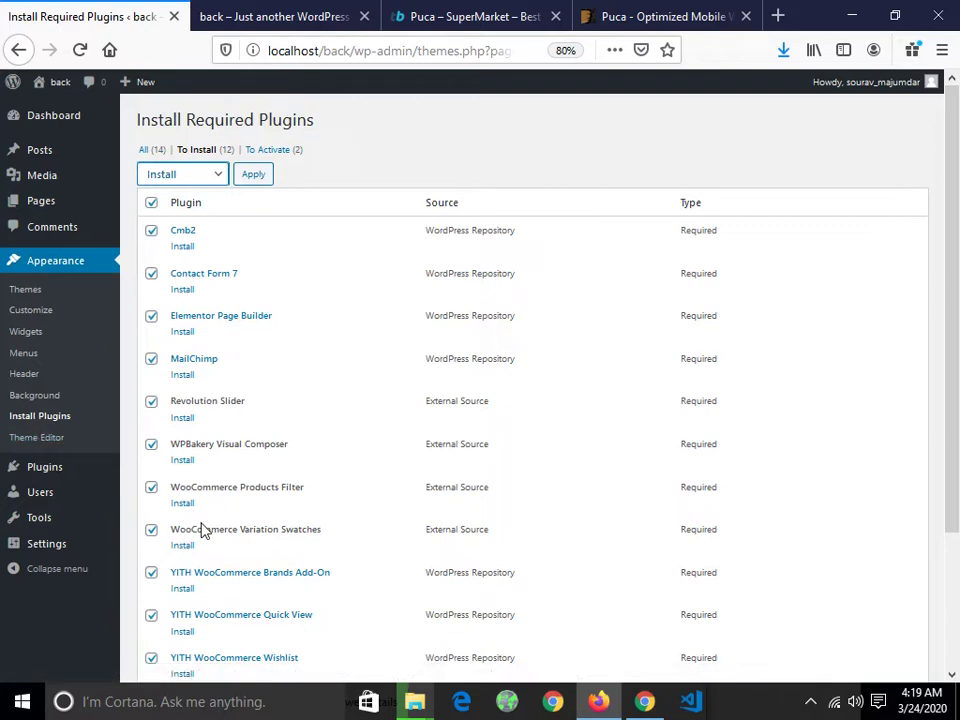
Step: Reload the site's front page to check it, and return to the required plugins tab
click(223, 30)
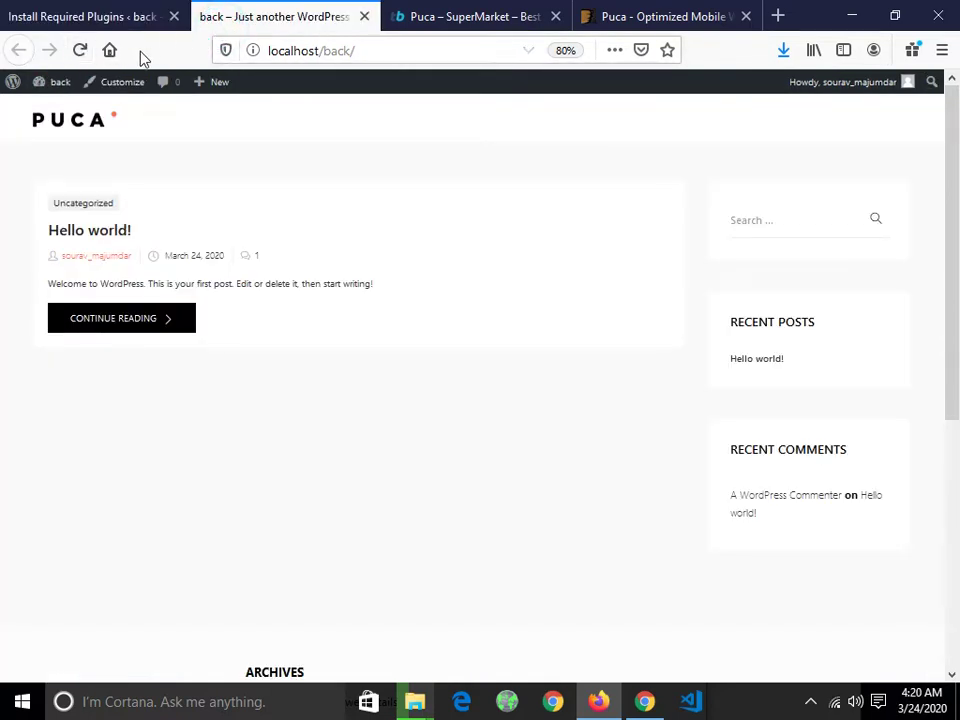
click(80, 50)
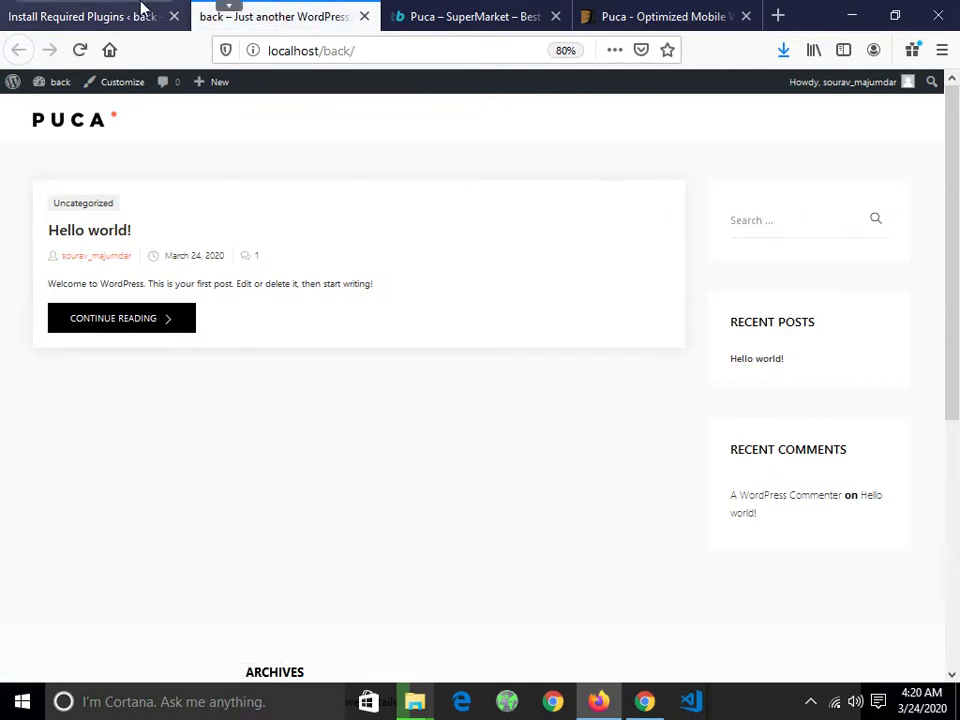
click(140, 12)
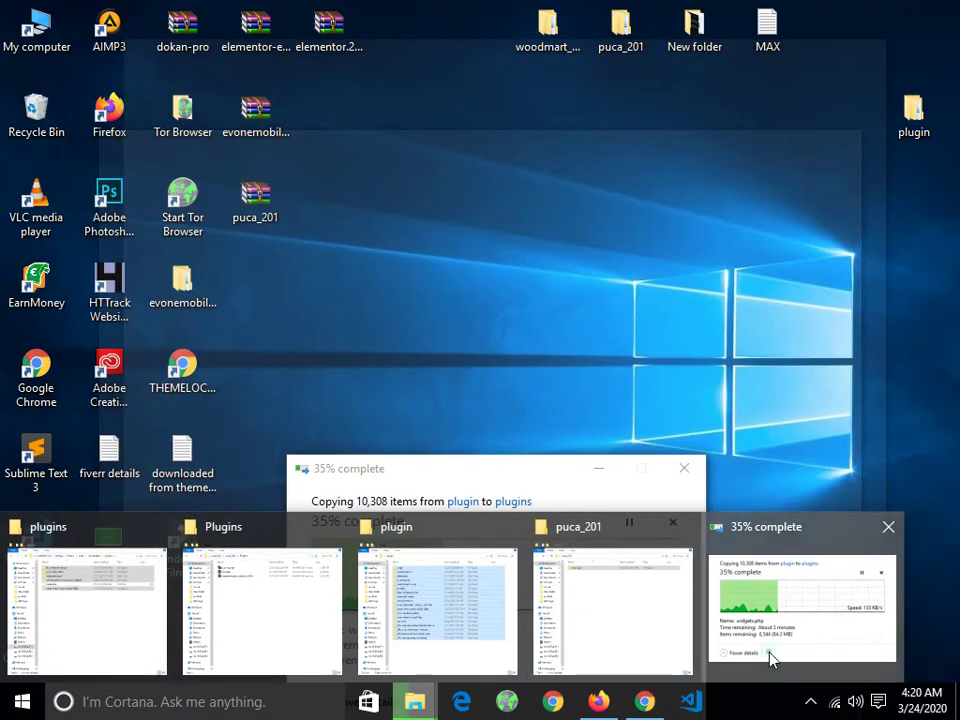
Step: Monitor the plugin copy's progress window over the browser and reload the required plugins list to check which remain to install
click(770, 655)
drag(508, 476, 506, 516)
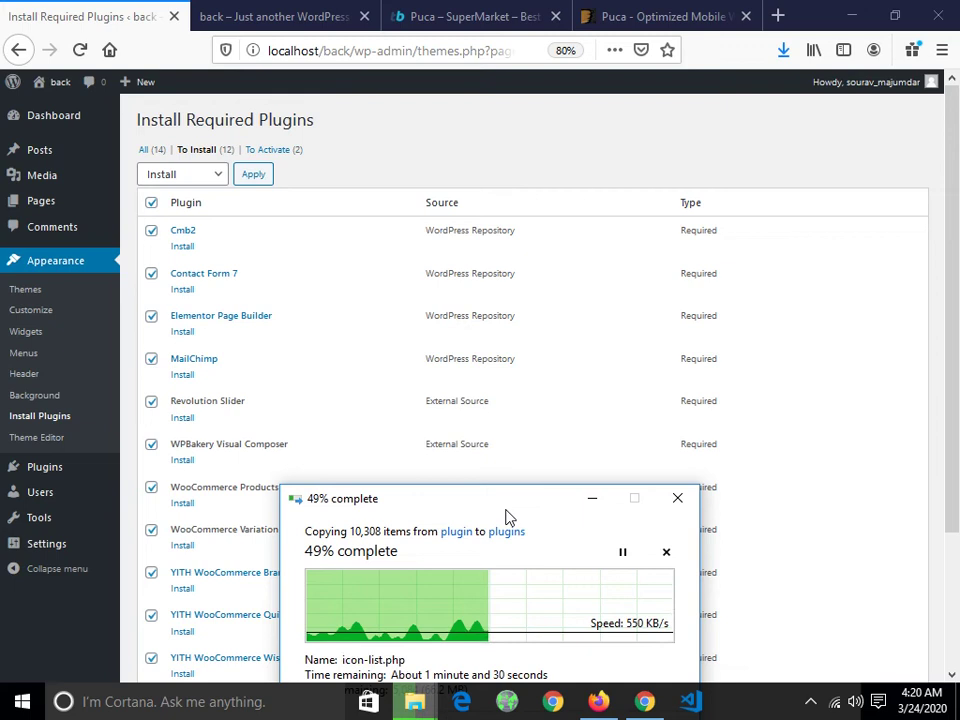
click(80, 52)
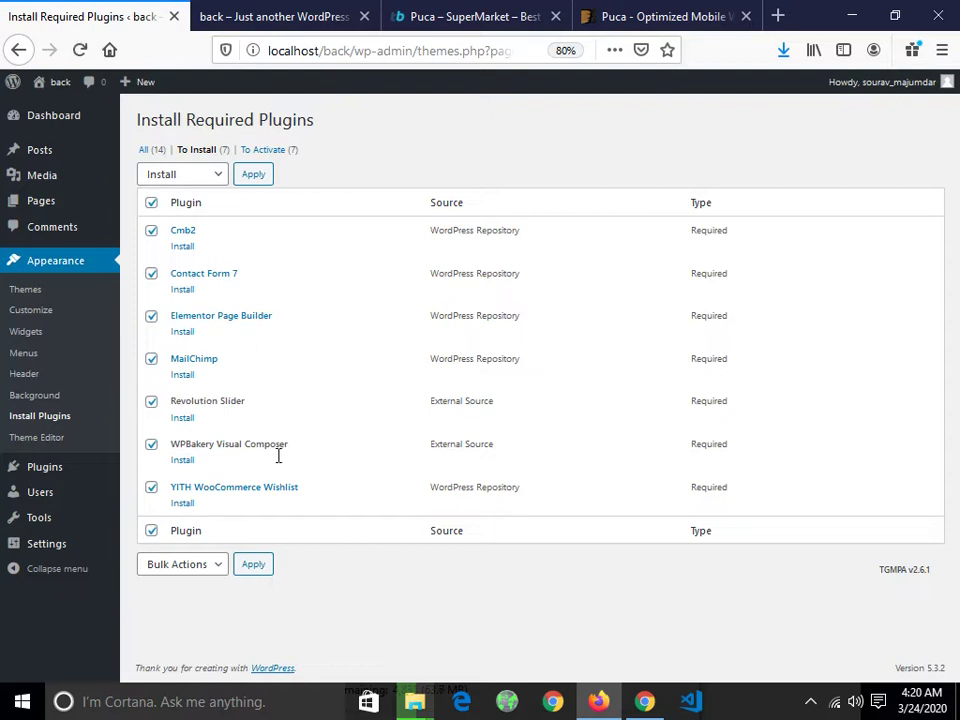
mouse_move(420, 702)
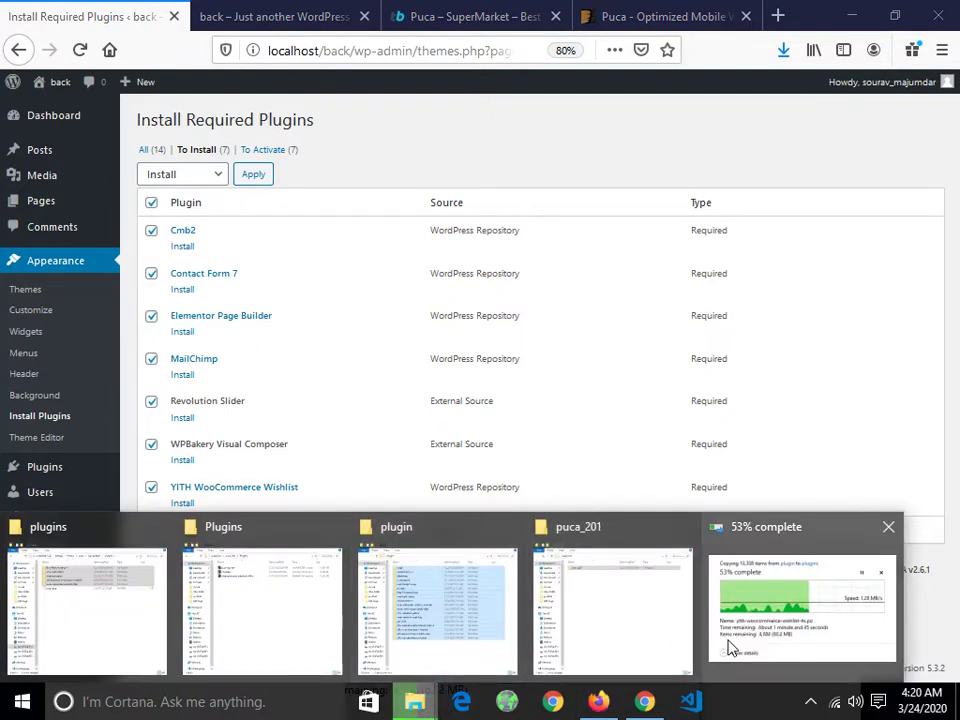
click(730, 648)
drag(525, 497, 527, 561)
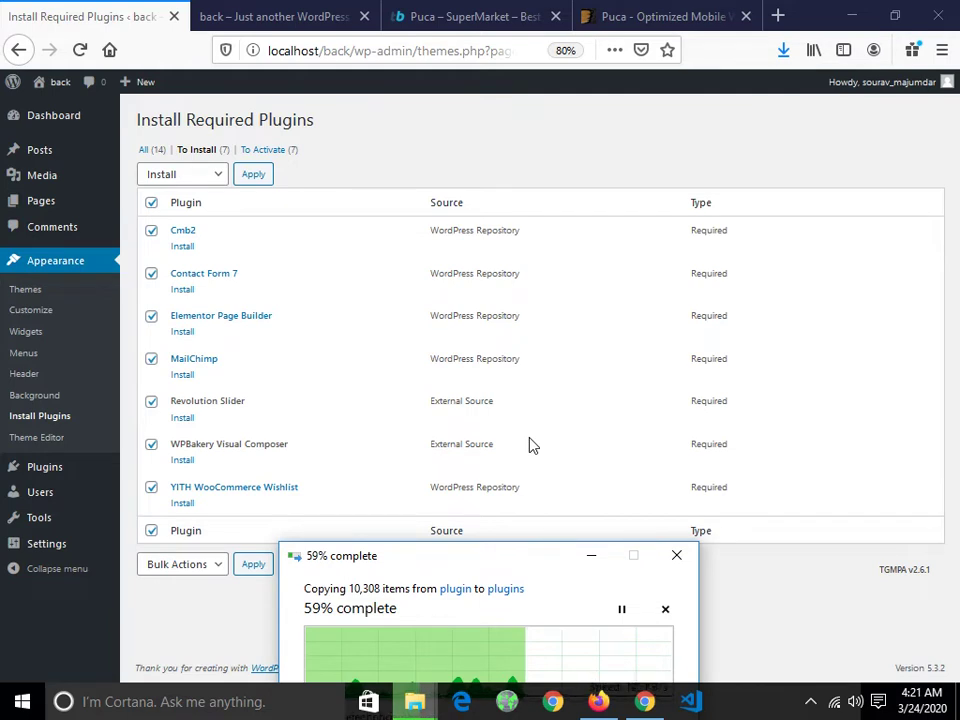
drag(523, 561, 536, 516)
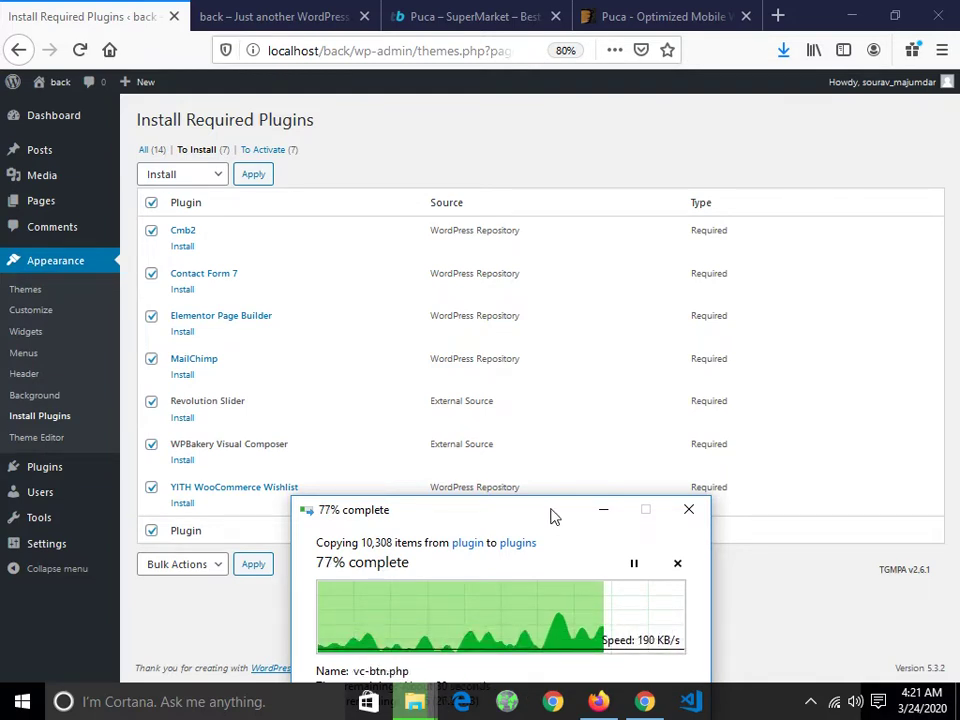
Step: Check which required plugins remain to install and monitor the plugin copy's progress window over the browser
click(190, 292)
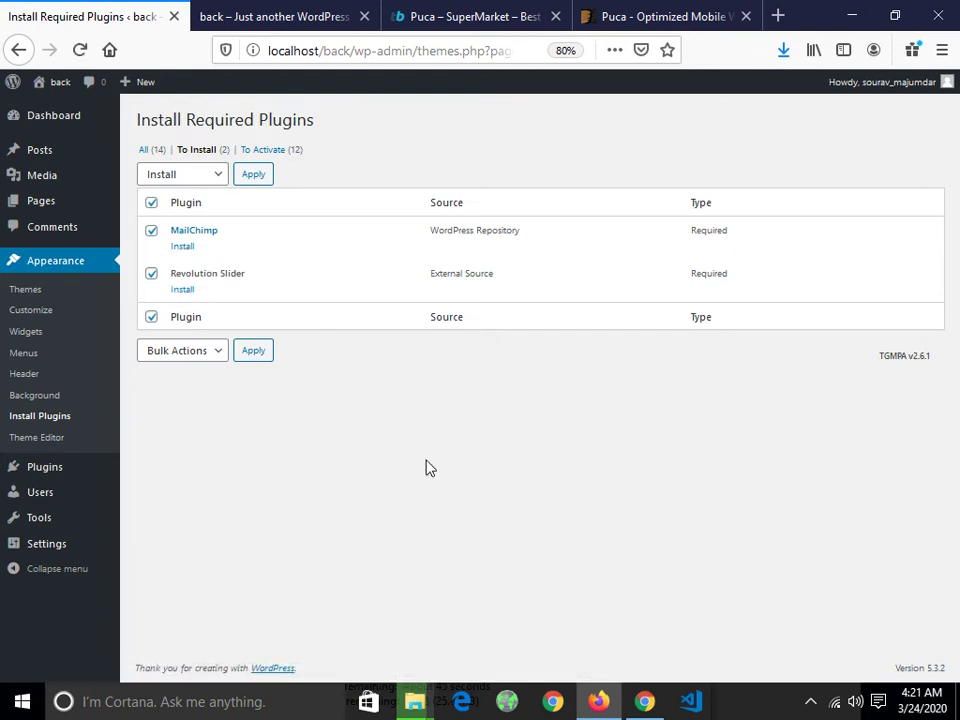
mouse_move(416, 700)
click(739, 611)
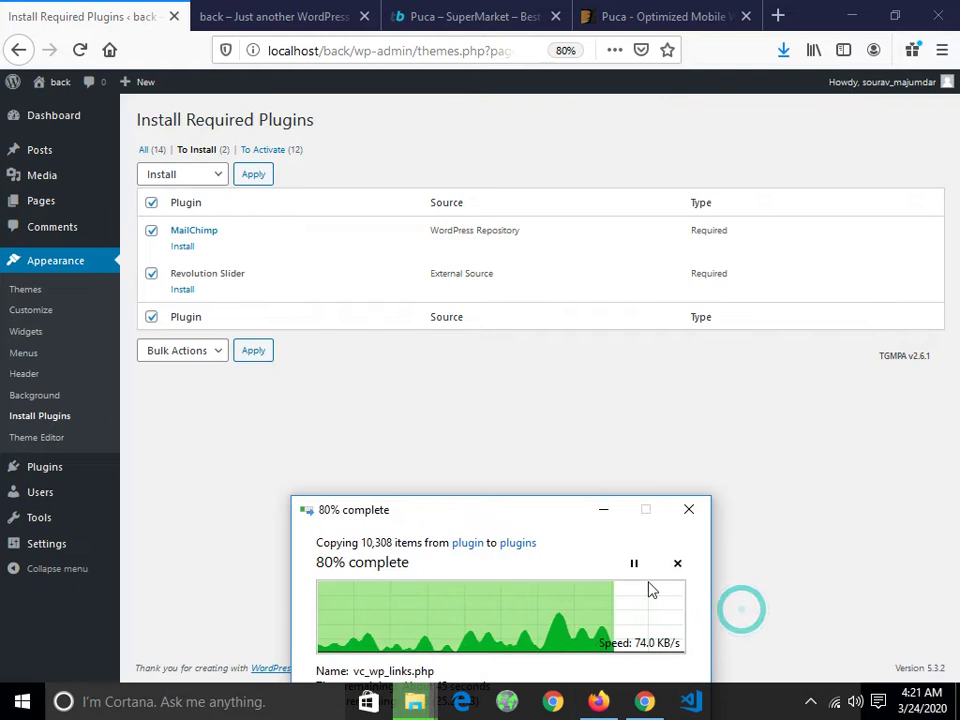
drag(505, 520, 505, 542)
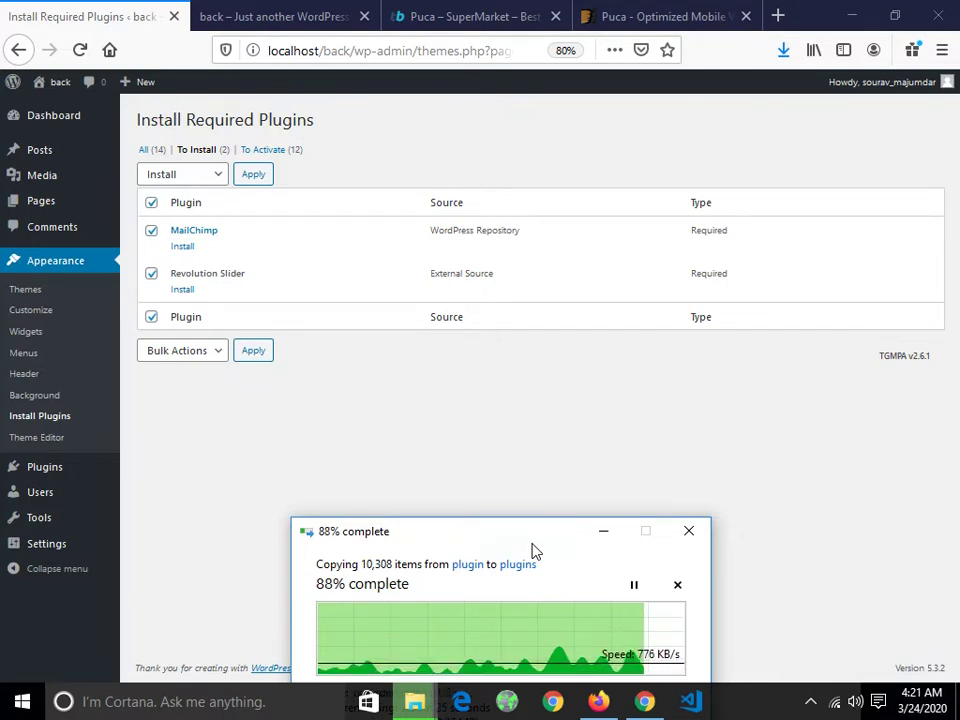
Step: Open the Themes page and begin activating the inactive required plugins from its notice
click(31, 300)
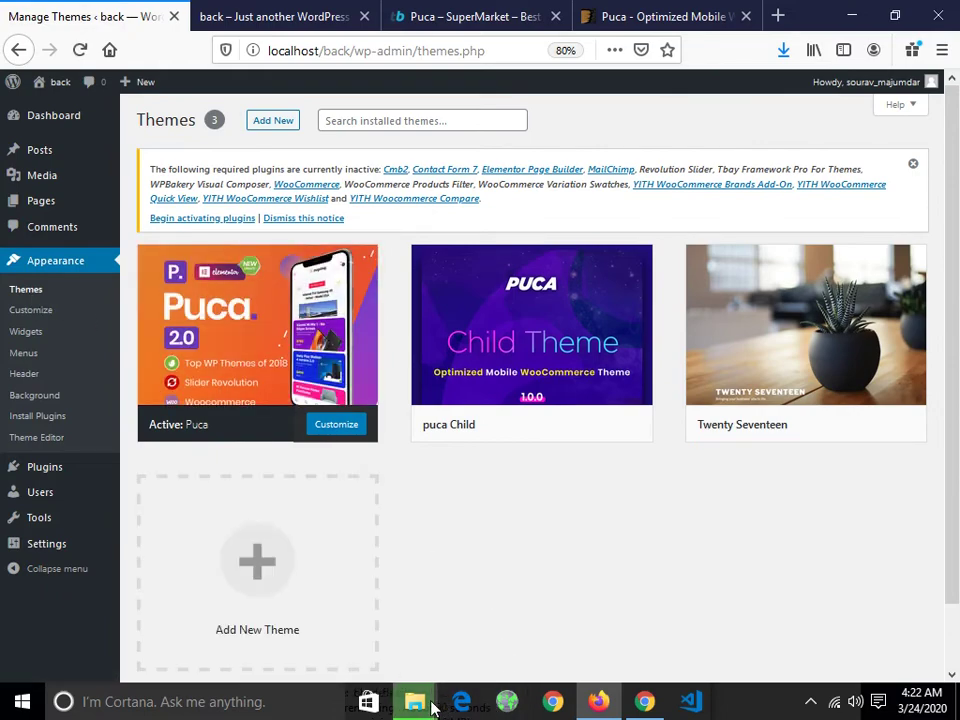
mouse_move(435, 706)
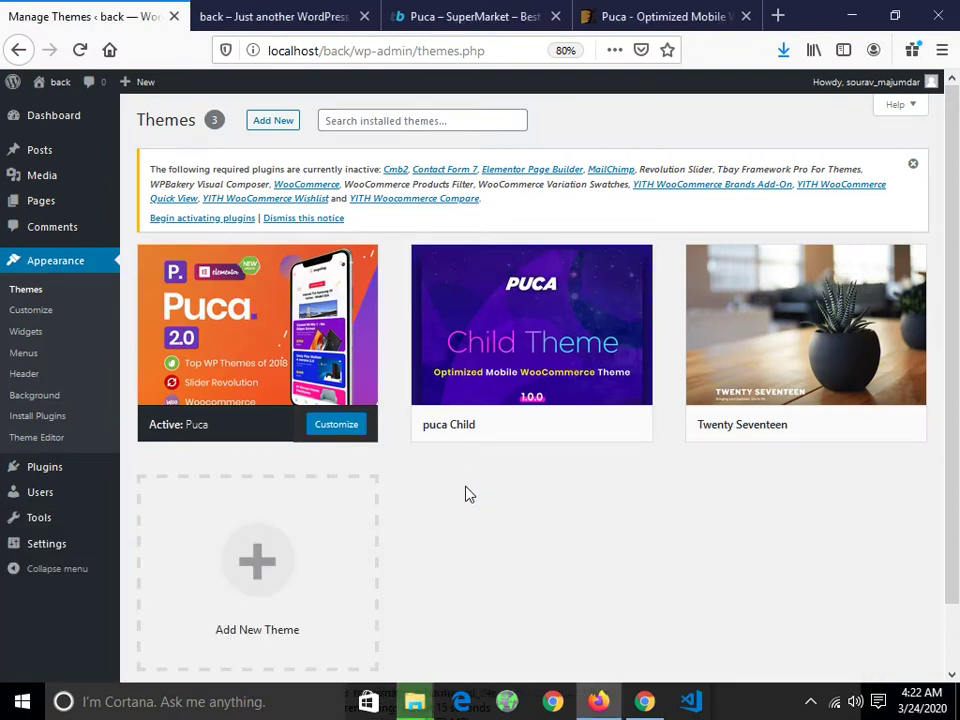
click(185, 219)
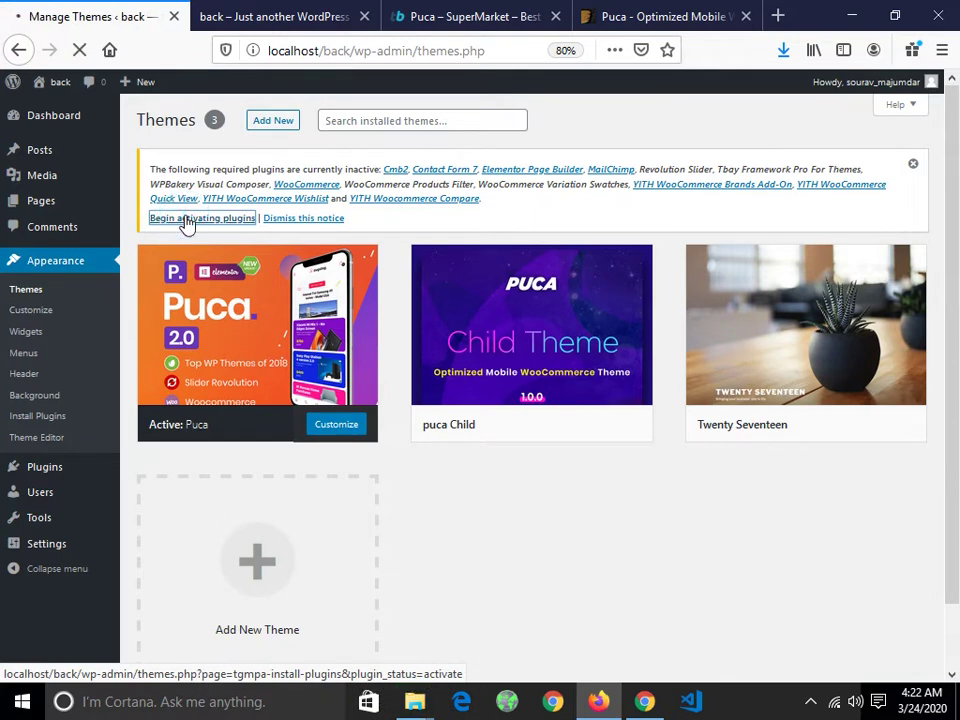
scroll(240, 394, down, 5)
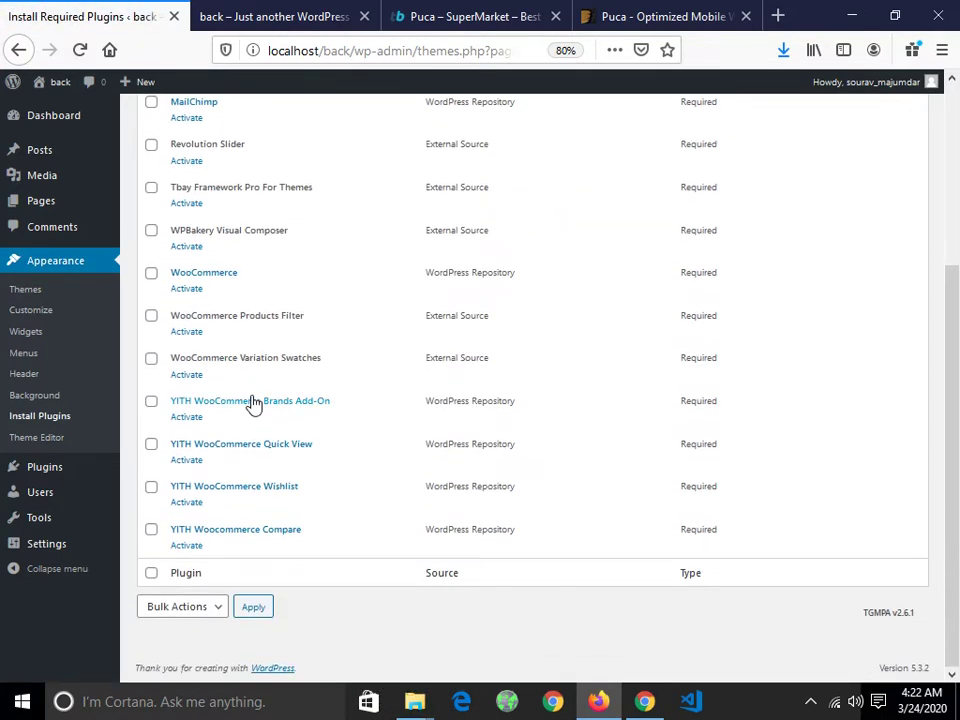
Step: Select all the required plugins awaiting activation and apply the Activate bulk action
scroll(253, 403, up, 3)
scroll(243, 393, up, 2)
click(151, 202)
click(170, 174)
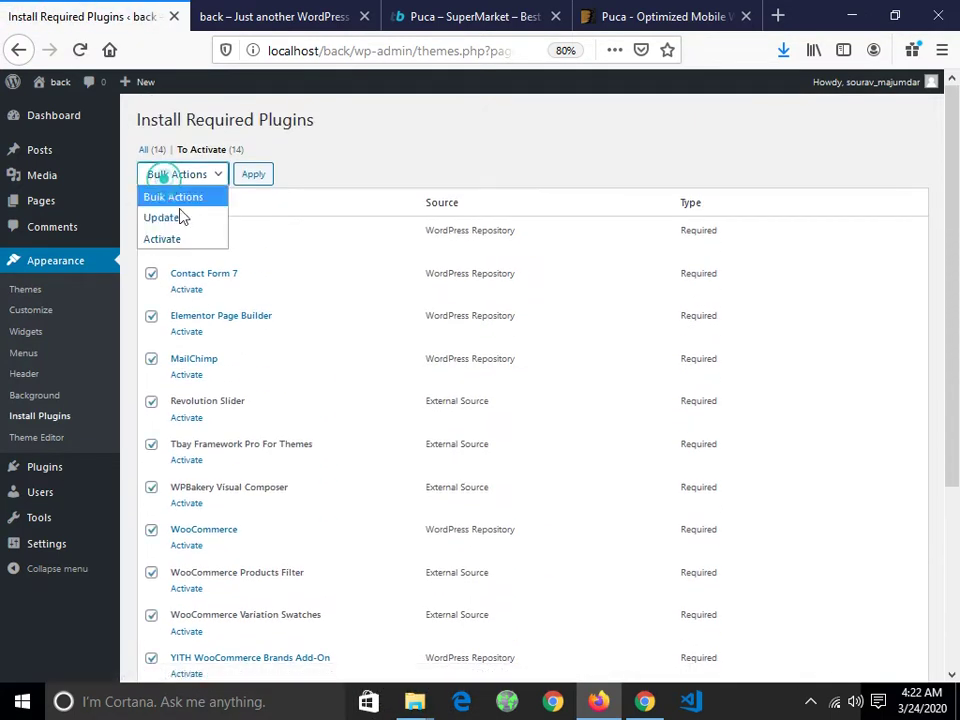
click(190, 240)
click(260, 174)
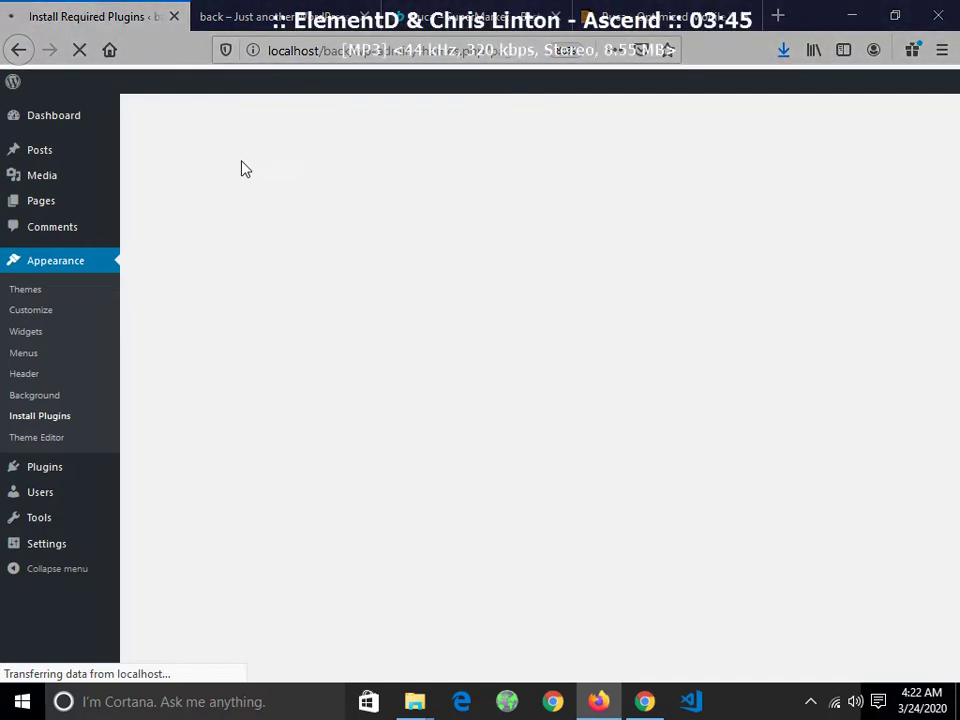
click(253, 178)
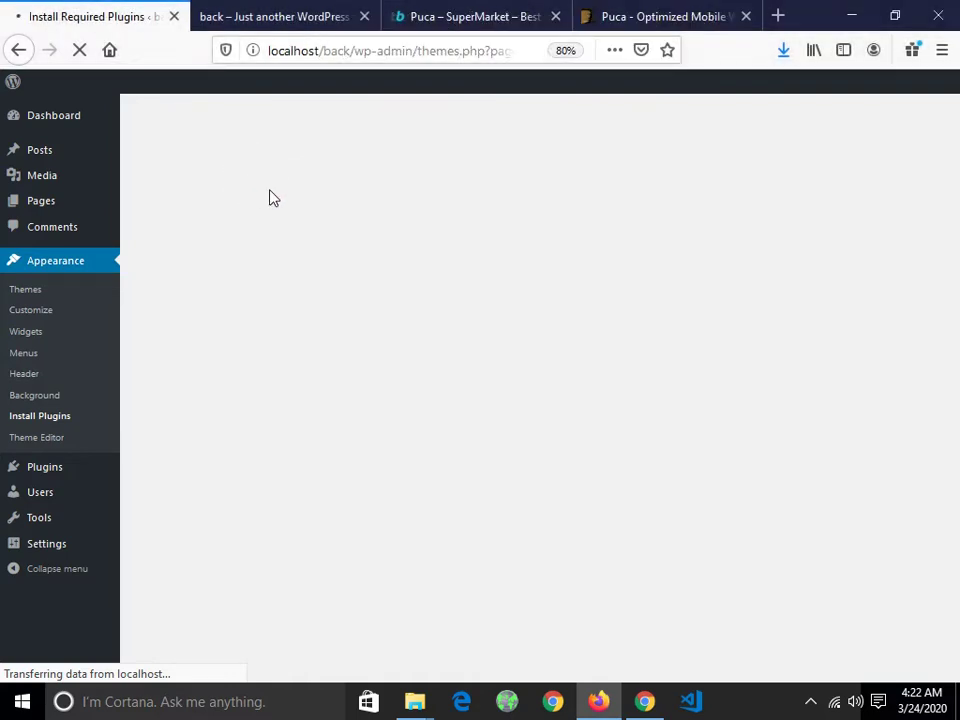
Step: Reload the site's front page while the activation runs, and return to the required plugins tab
click(266, 20)
click(133, 20)
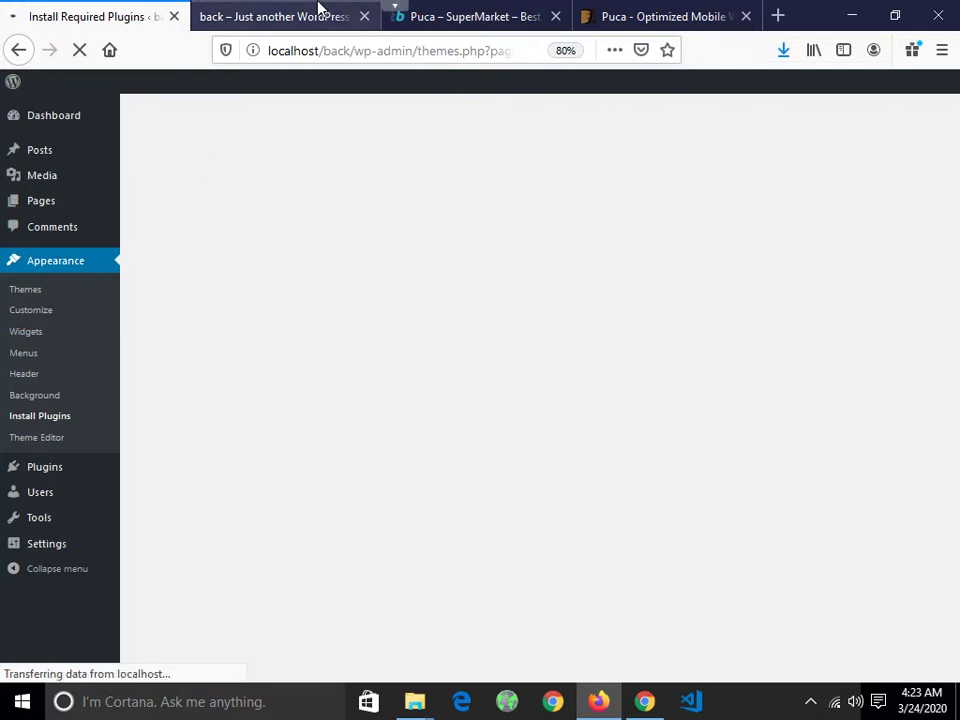
click(317, 10)
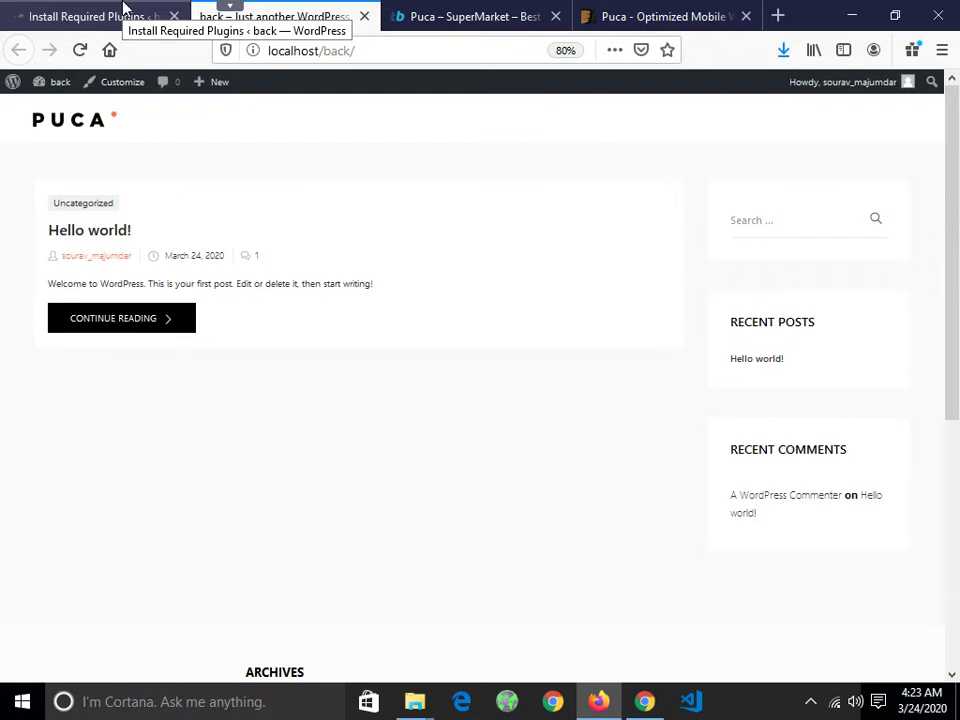
click(80, 50)
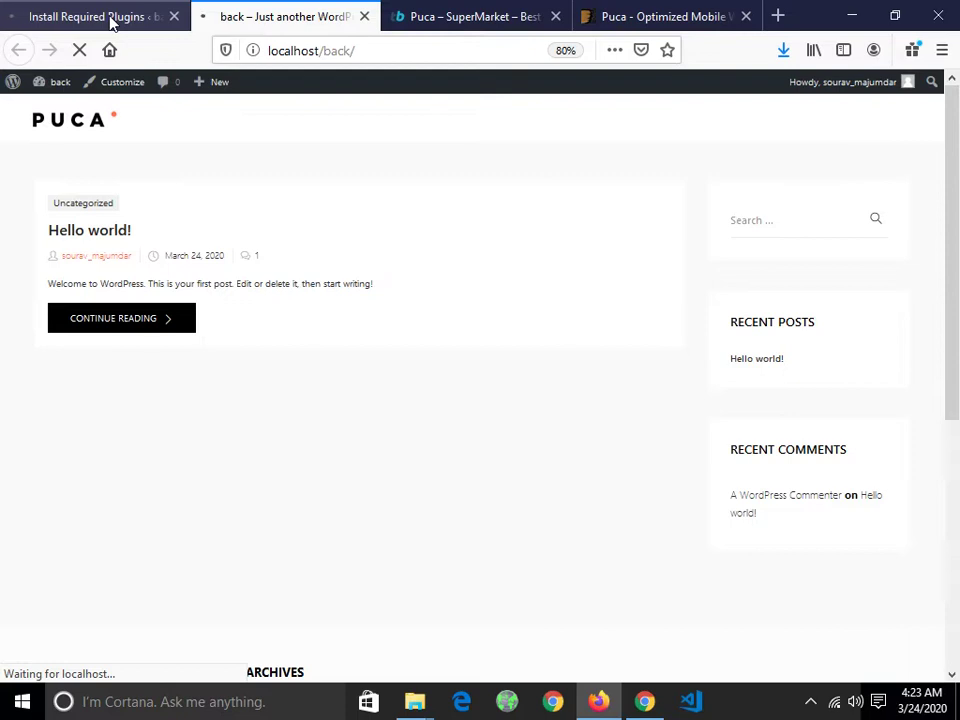
click(112, 20)
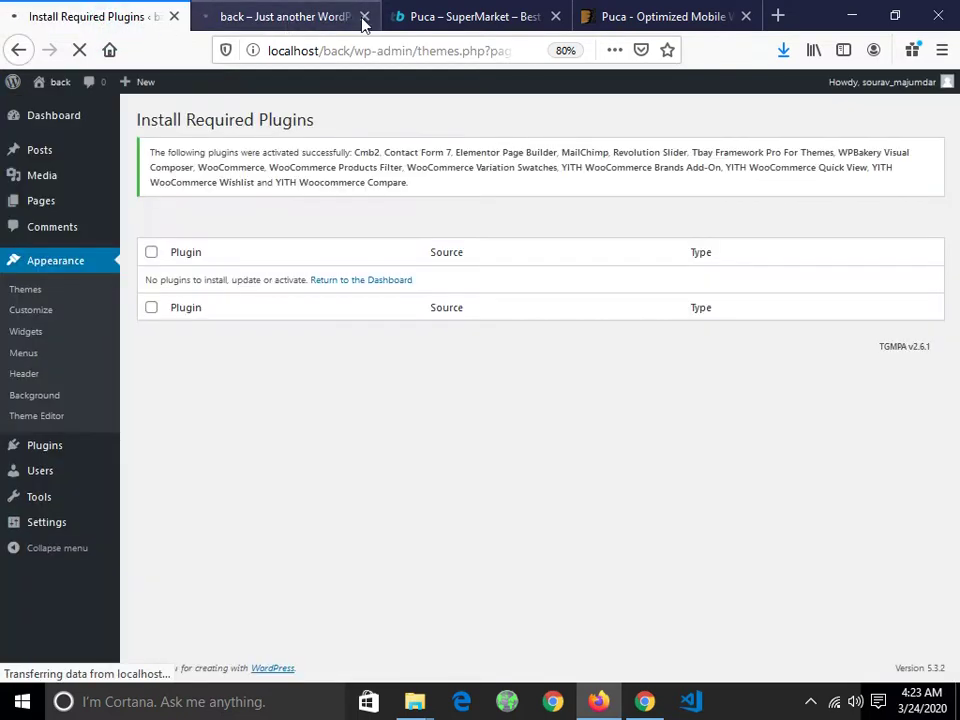
Step: Request the return to the Dashboard and read the plugin activation notice while the page loads
click(337, 285)
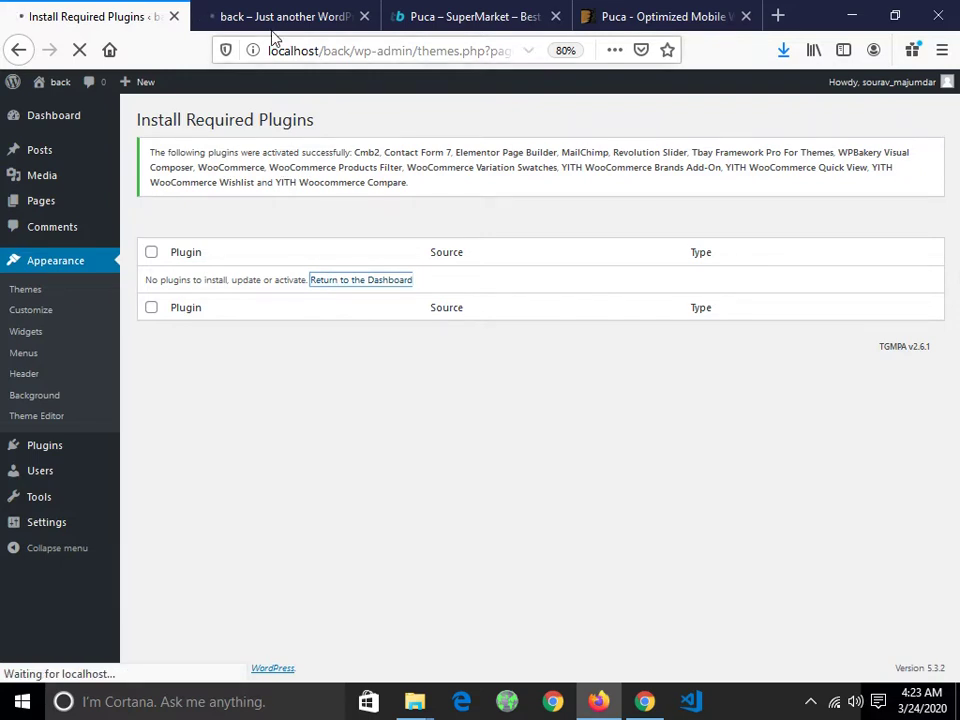
click(268, 18)
click(40, 18)
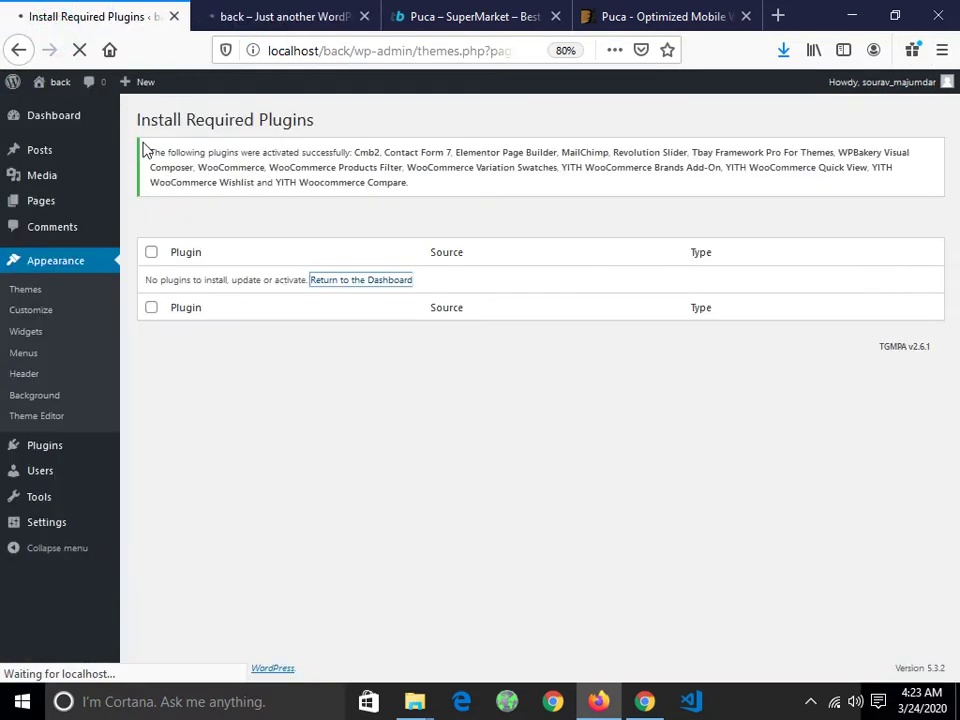
drag(408, 183, 145, 162)
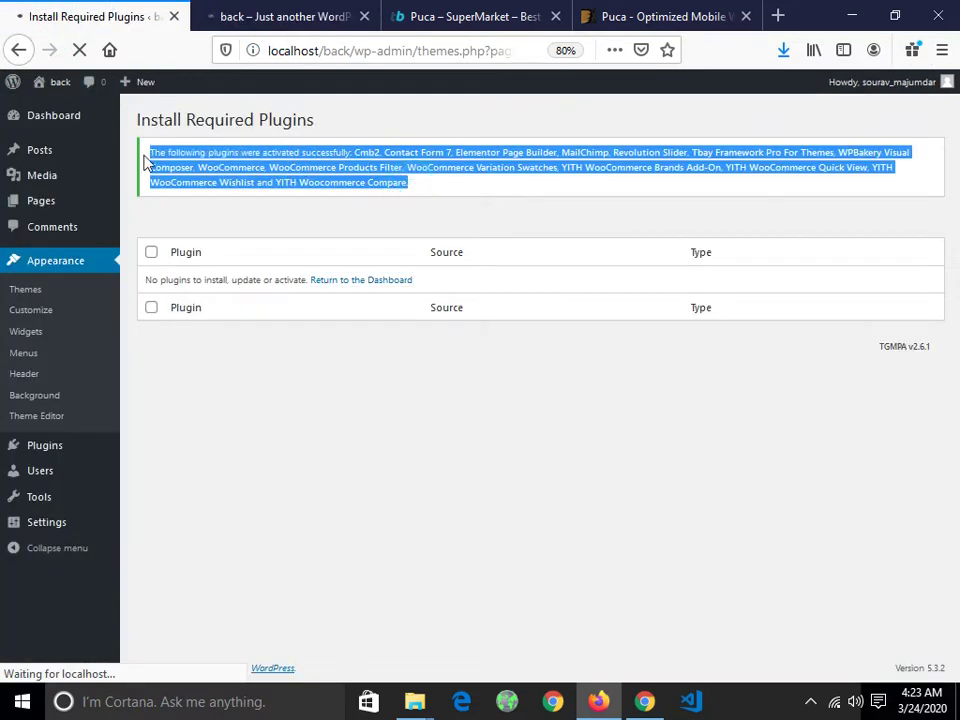
click(327, 214)
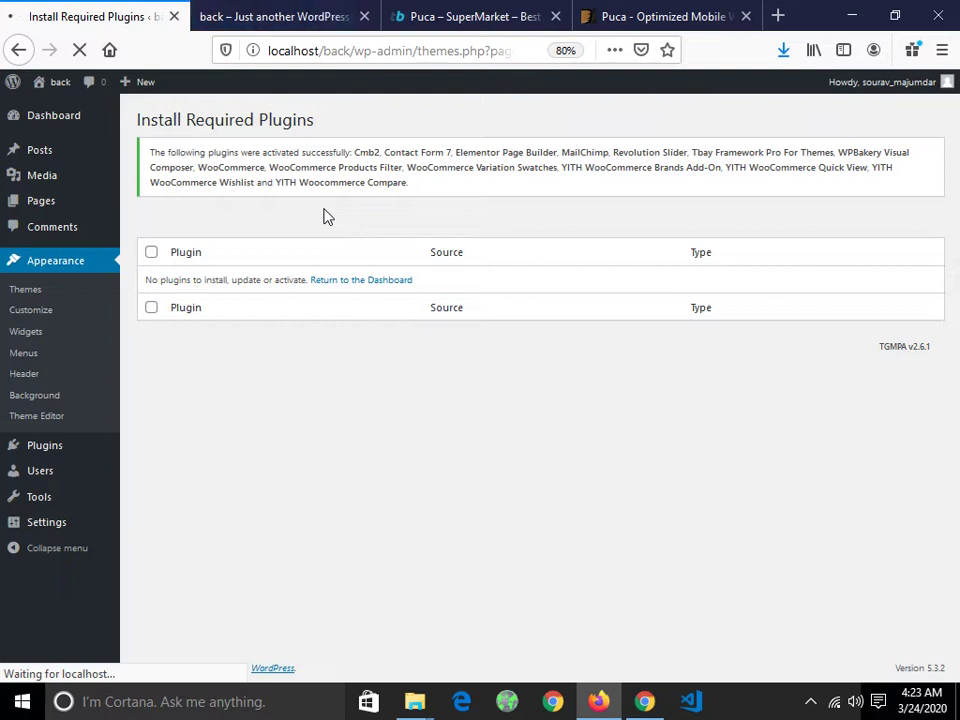
Step: Look over the reloaded front page from header to footer, and go back to the admin tab
click(250, 17)
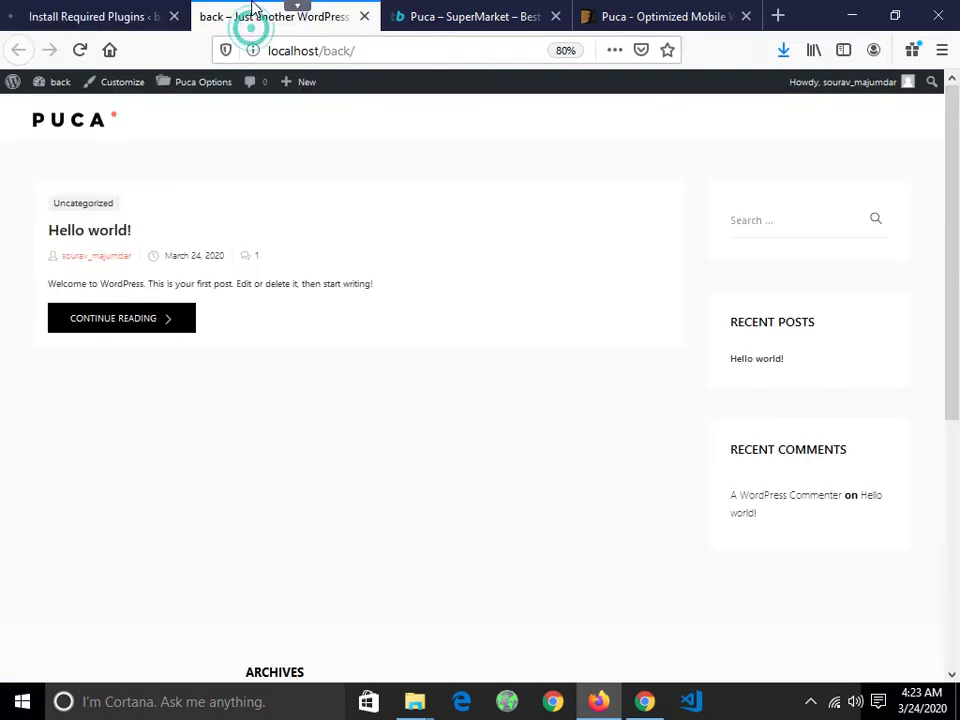
scroll(400, 268, down, 5)
scroll(443, 266, up, 5)
click(71, 17)
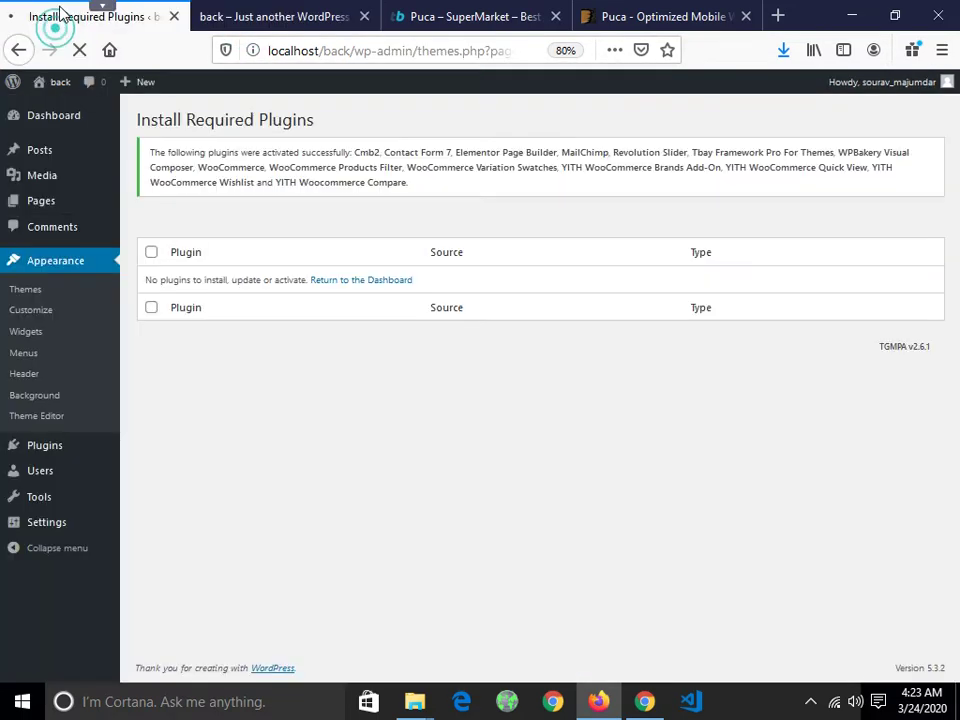
Step: Return from the required plugins page to the WordPress Dashboard
click(358, 283)
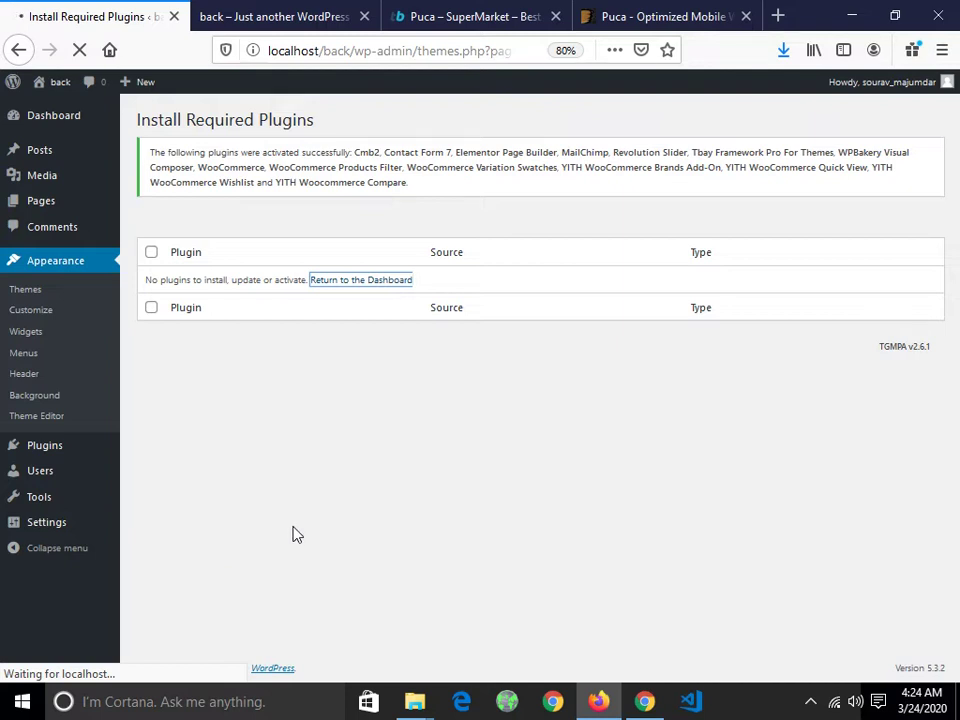
key(ctrl+plus)
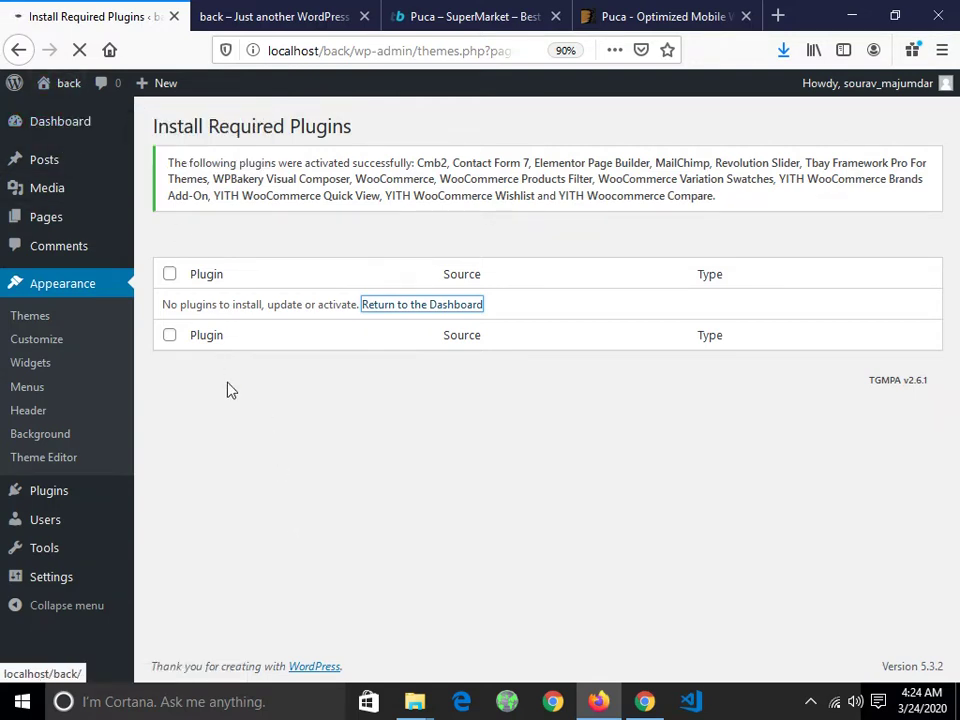
key(ctrl+minus)
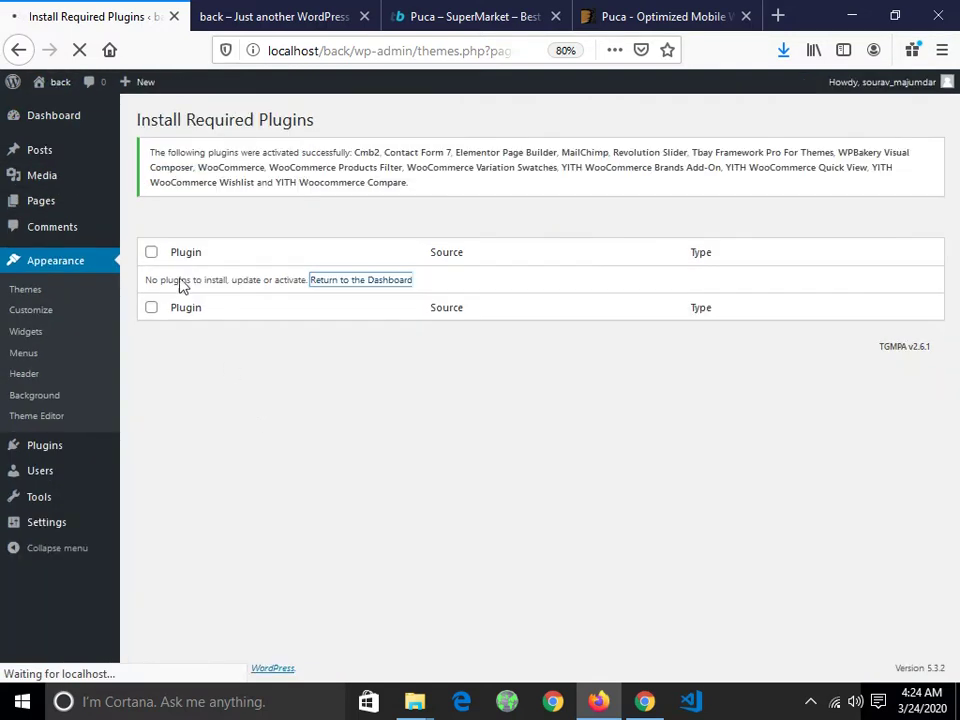
click(222, 17)
click(129, 17)
click(78, 48)
click(51, 125)
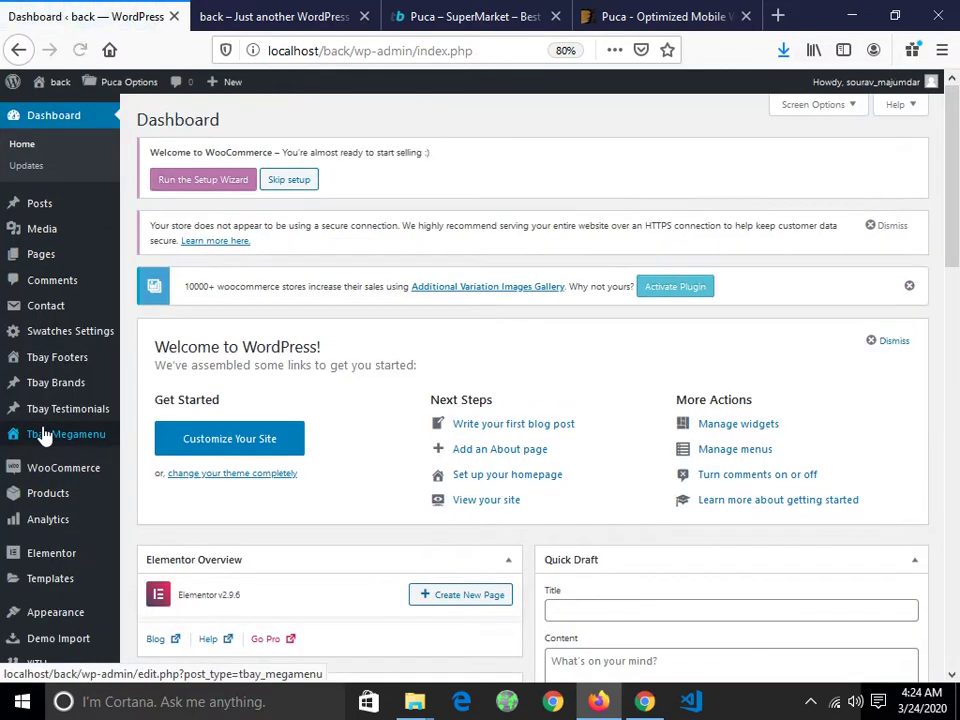
Step: Look over the Dashboard, run the WooCommerce Setup Wizard and continue with the old setup wizard
scroll(296, 375, down, 15)
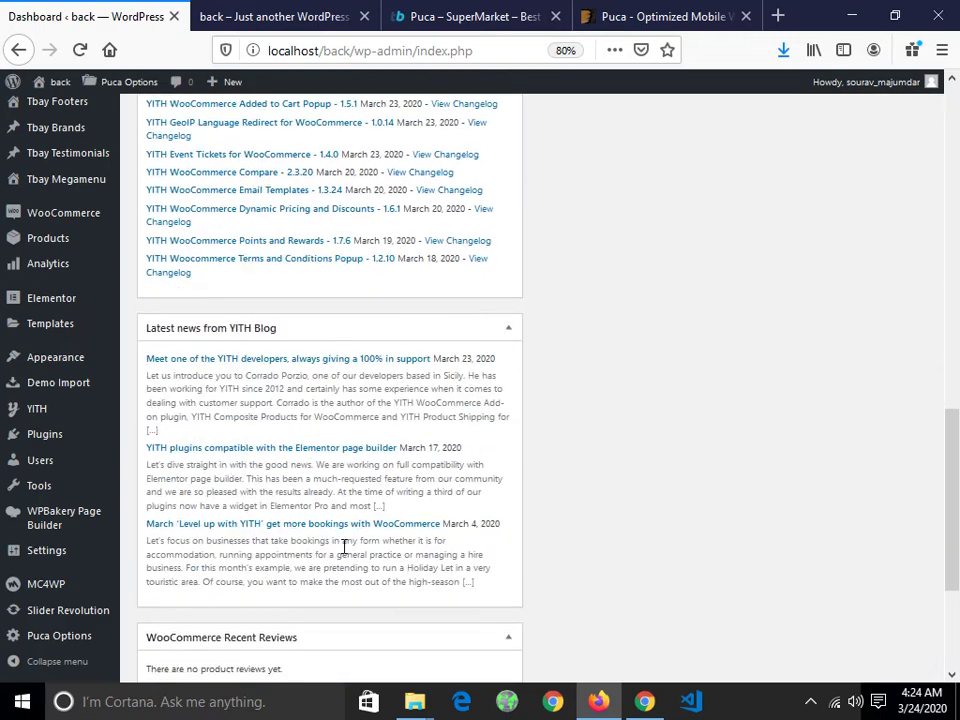
scroll(343, 547, up, 15)
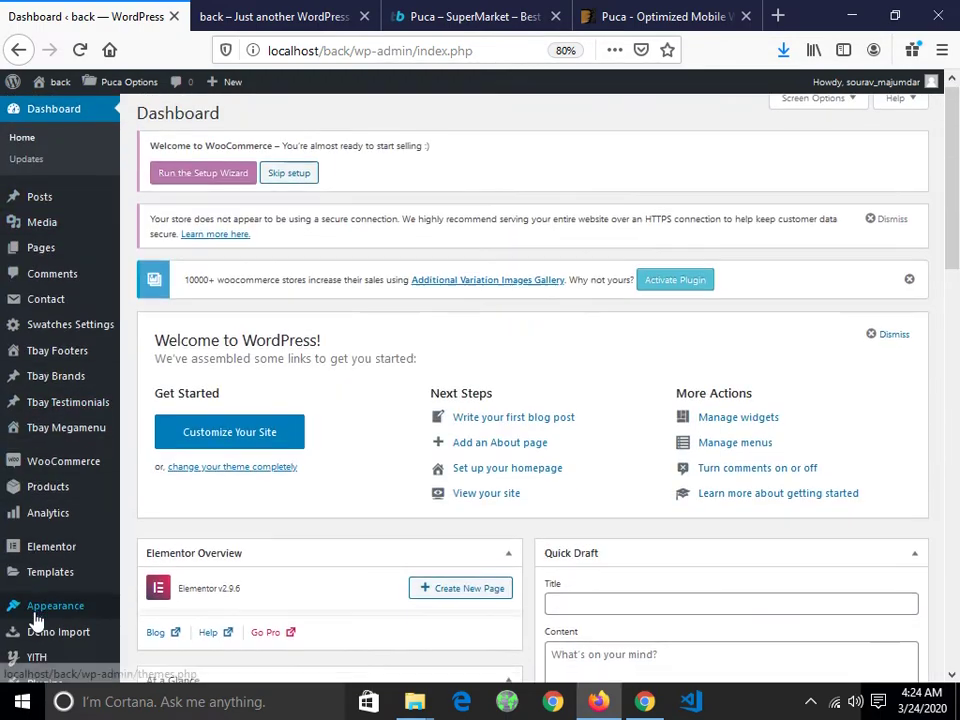
scroll(35, 620, down, 4)
scroll(64, 285, up, 4)
click(203, 180)
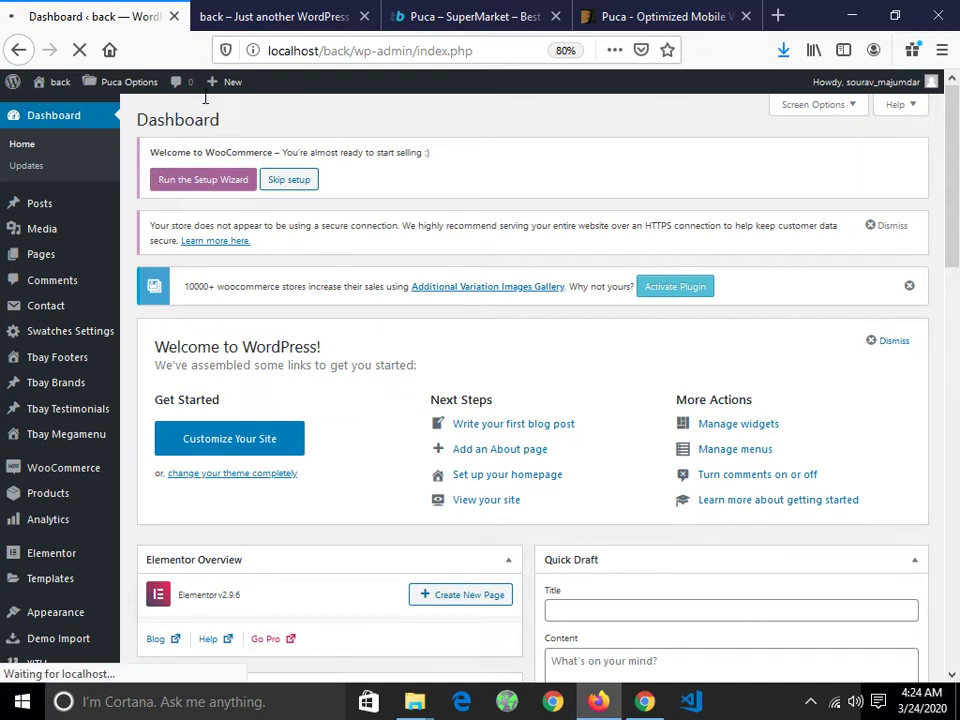
click(232, 18)
click(107, 22)
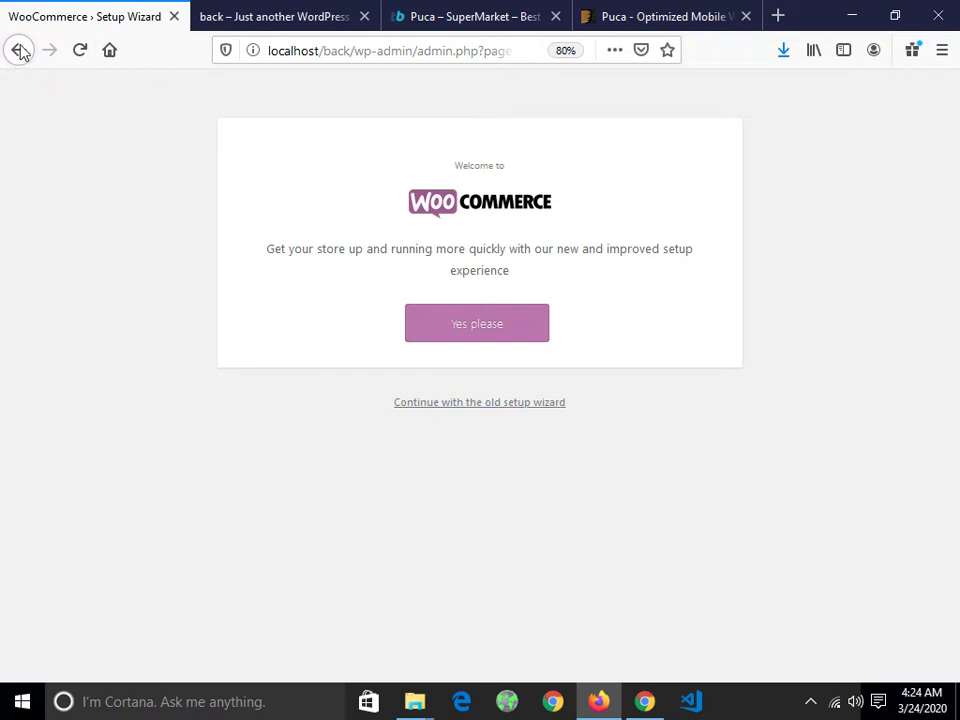
click(447, 404)
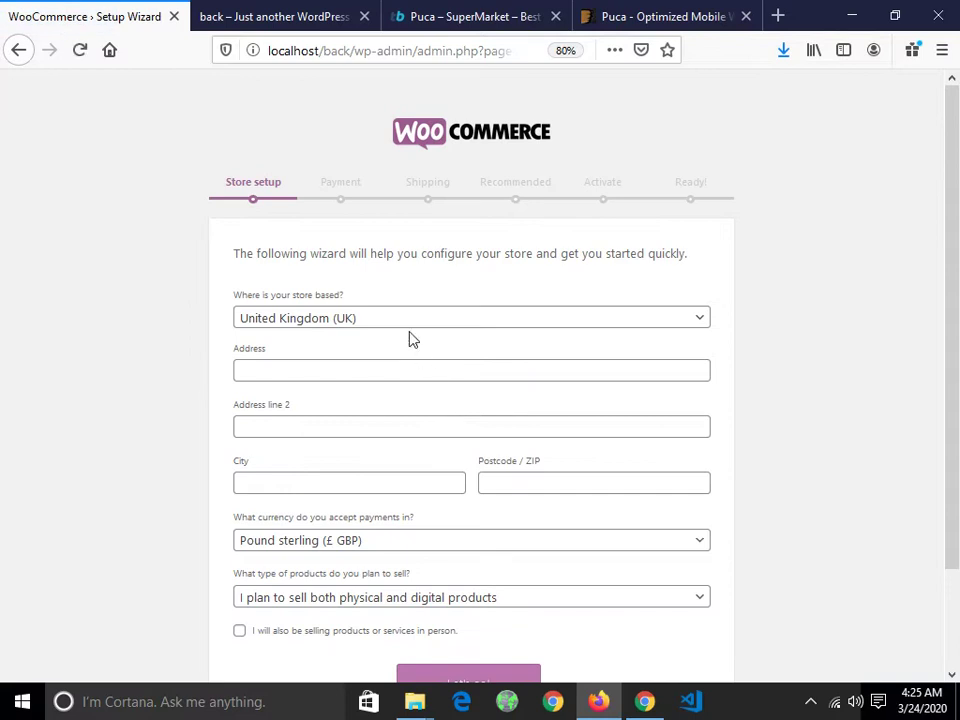
Step: Set the country where the store is based to India
click(405, 322)
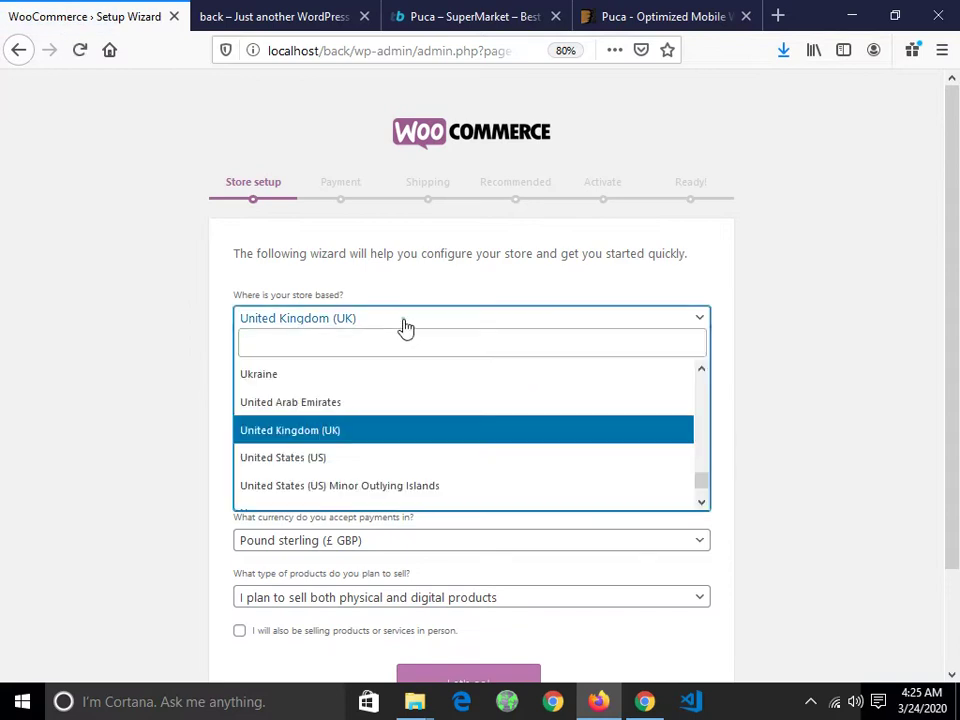
text(india)
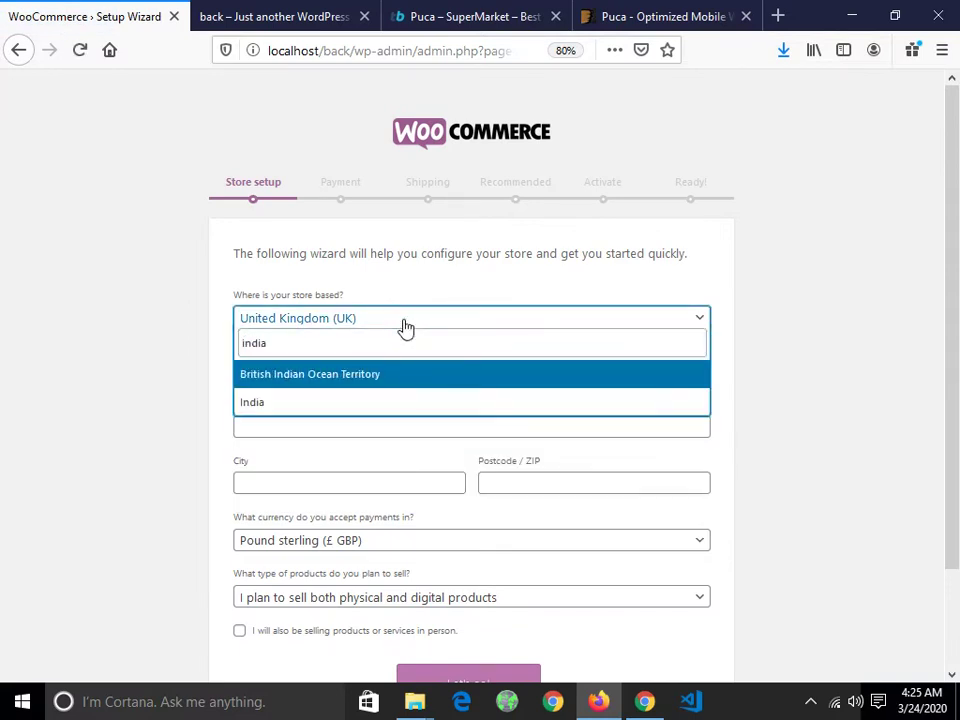
key(Down)
key(Return)
key(Tab)
Step: Fill in both address lines of the store in the store setup form
text(kol)
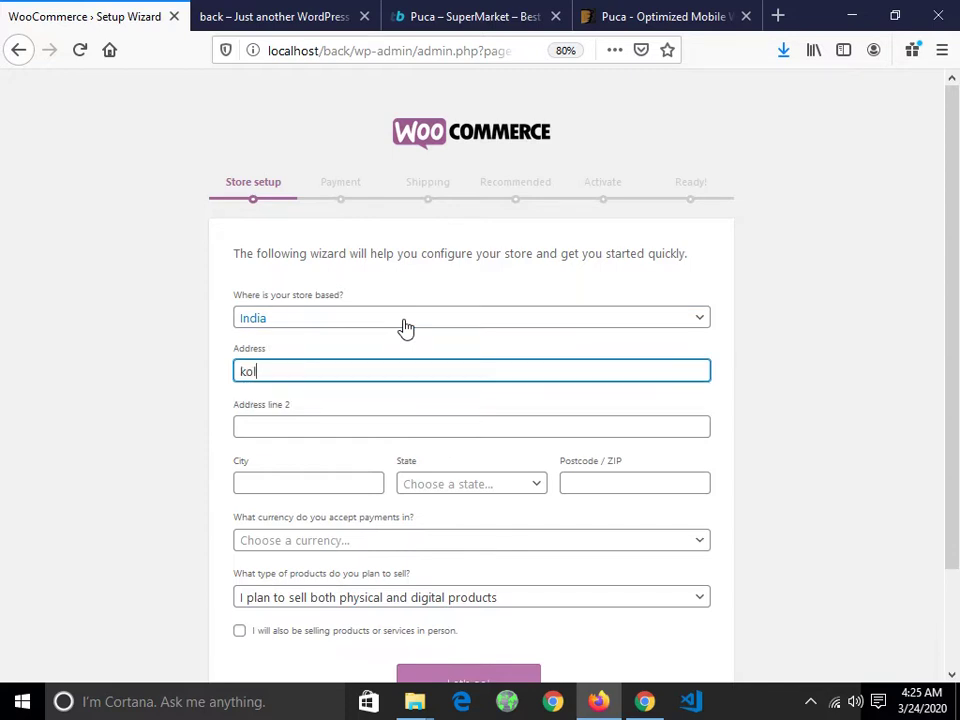
text(kata)
key(Tab)
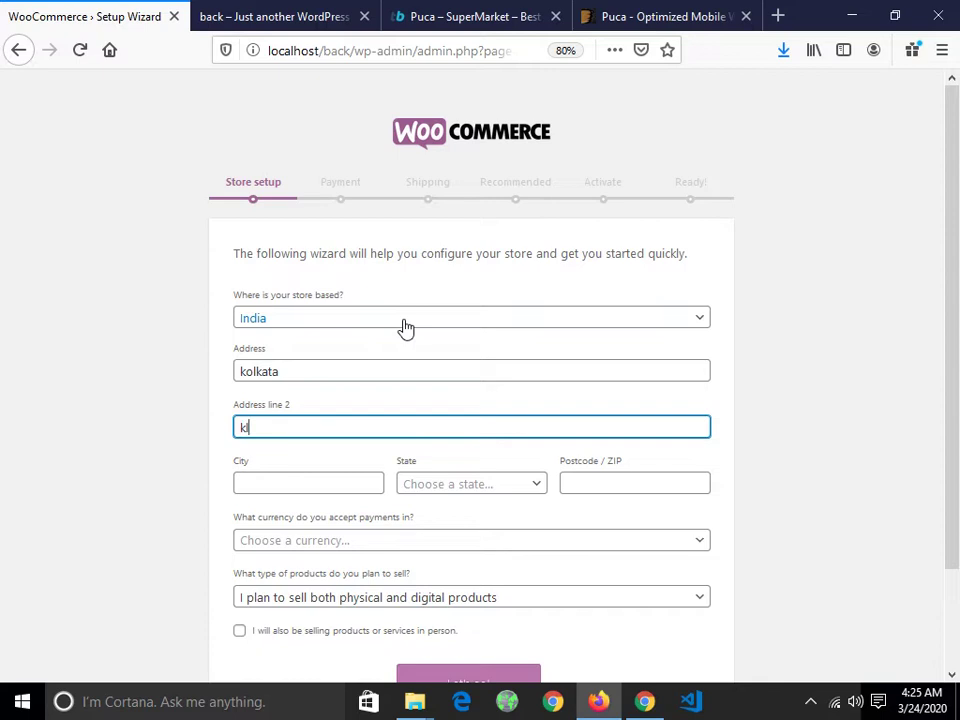
key(Tab)
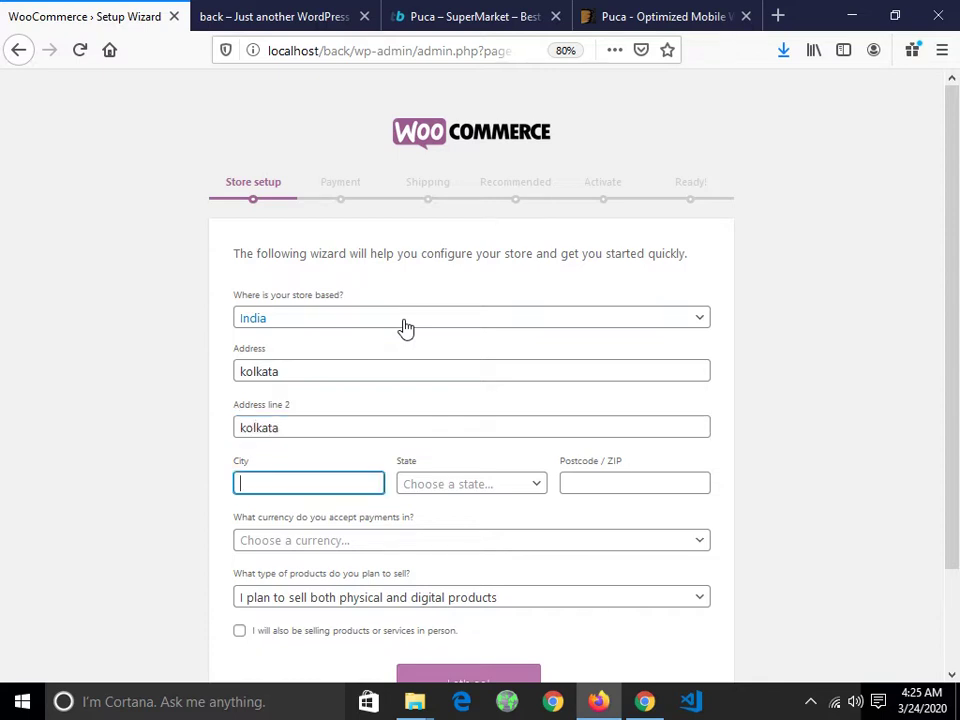
Step: Enter the store's city and postcode, and choose West Bengal as the state
text(klkata)
key(Tab)
text(wes)
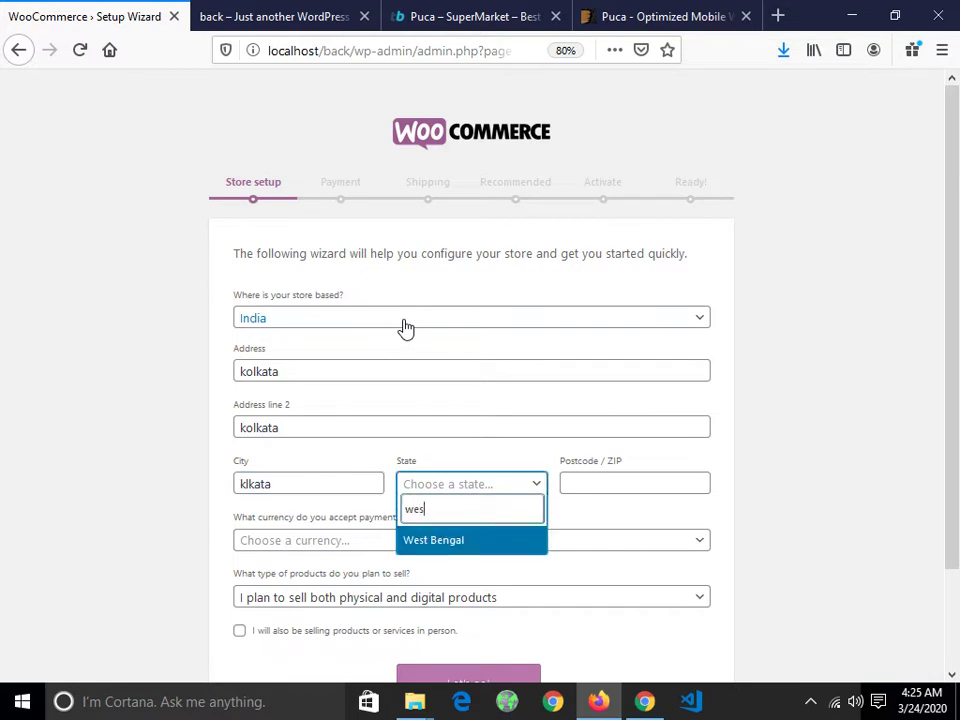
key(Return)
key(Tab)
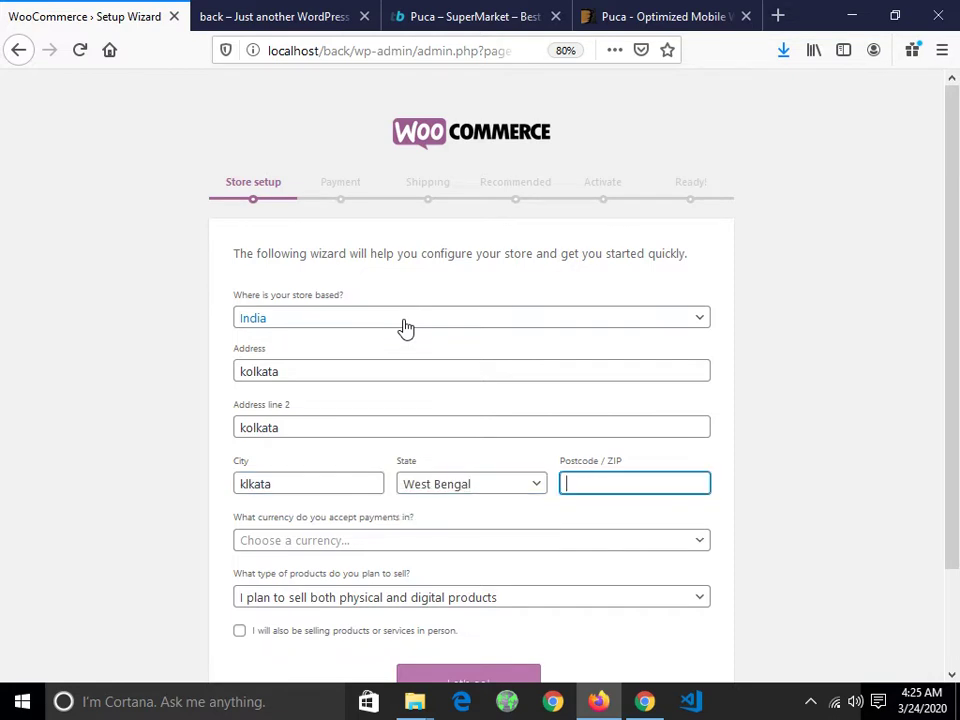
text(70)
text(0001)
key(Tab)
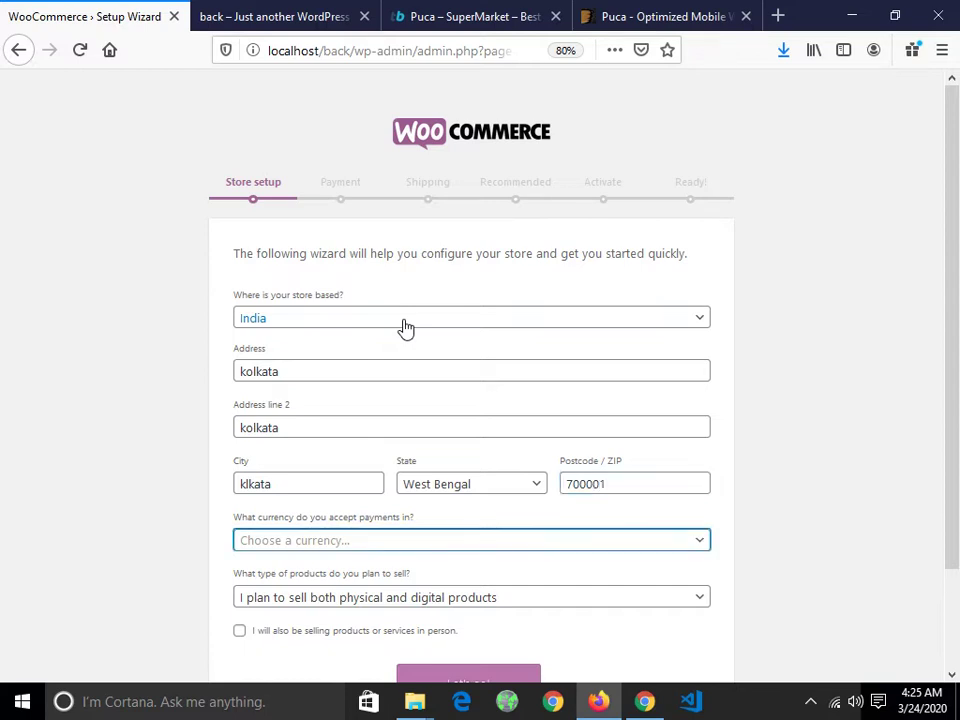
Step: Set the currency for accepting payments to Indian rupee (₹ INR)
text(inr)
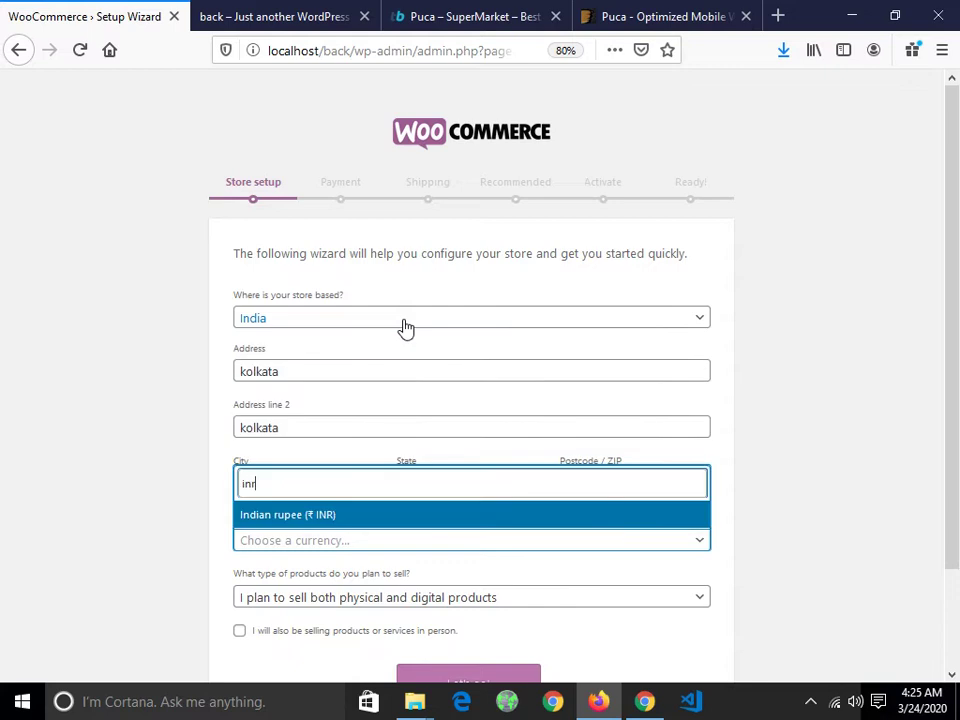
key(Return)
key(Tab)
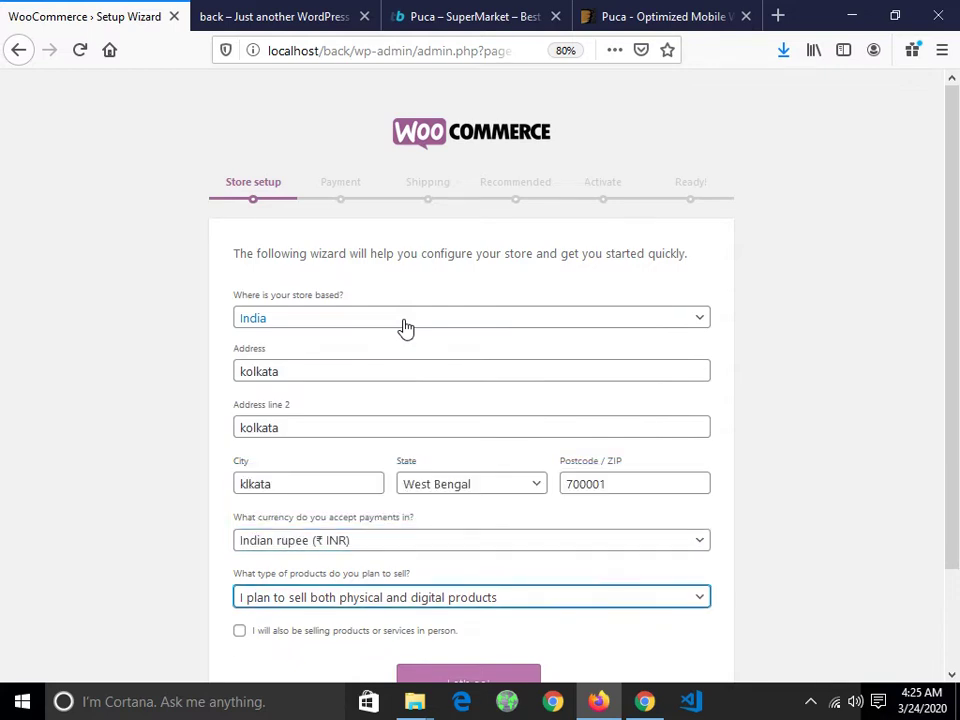
Step: Mark that products or services are also sold in person, and submit the store setup with usage tracking enabled
scroll(470, 380, down, 2)
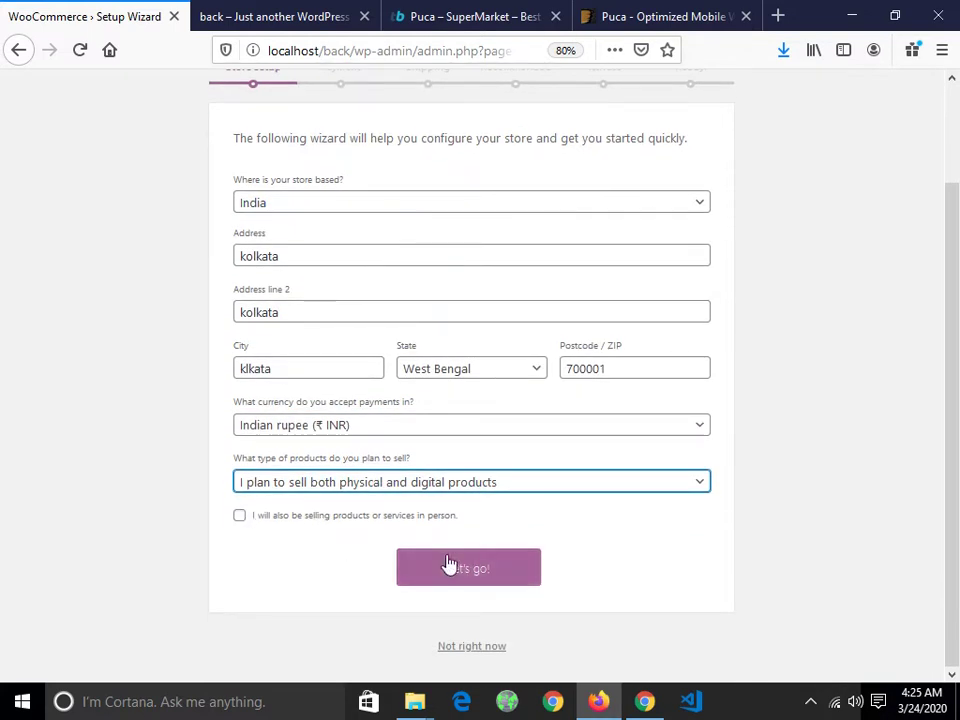
click(240, 515)
click(476, 566)
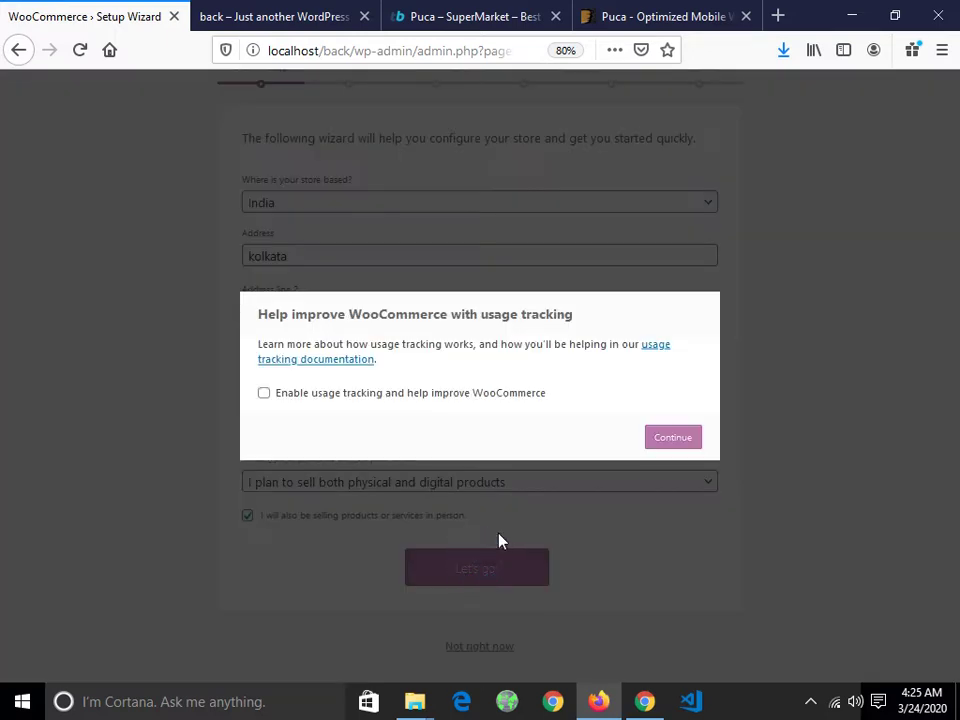
click(261, 392)
click(668, 441)
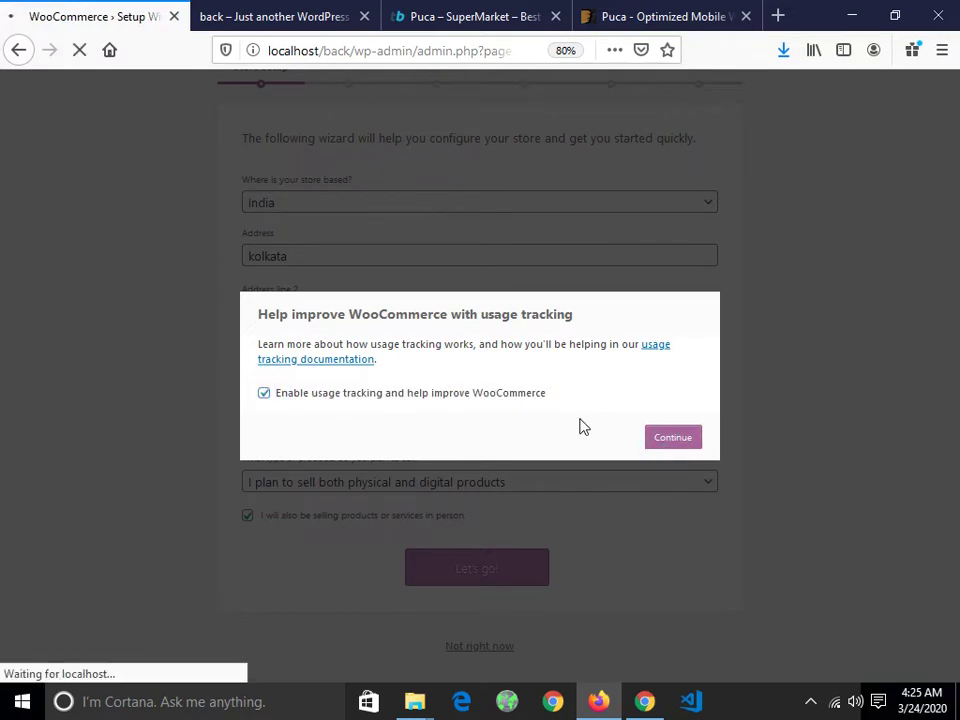
click(250, 16)
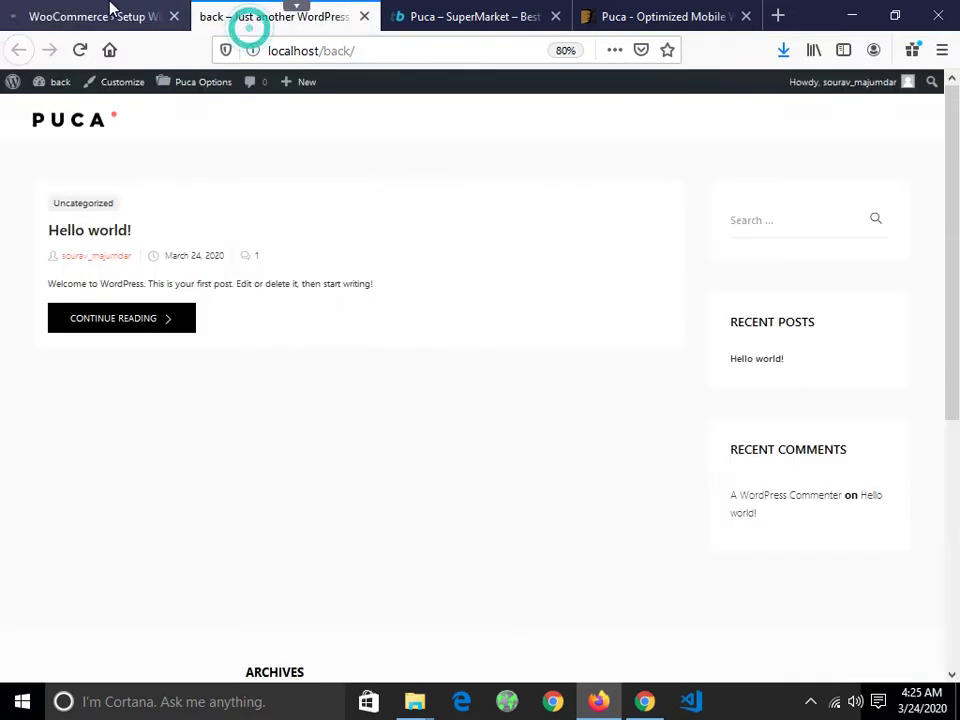
click(111, 16)
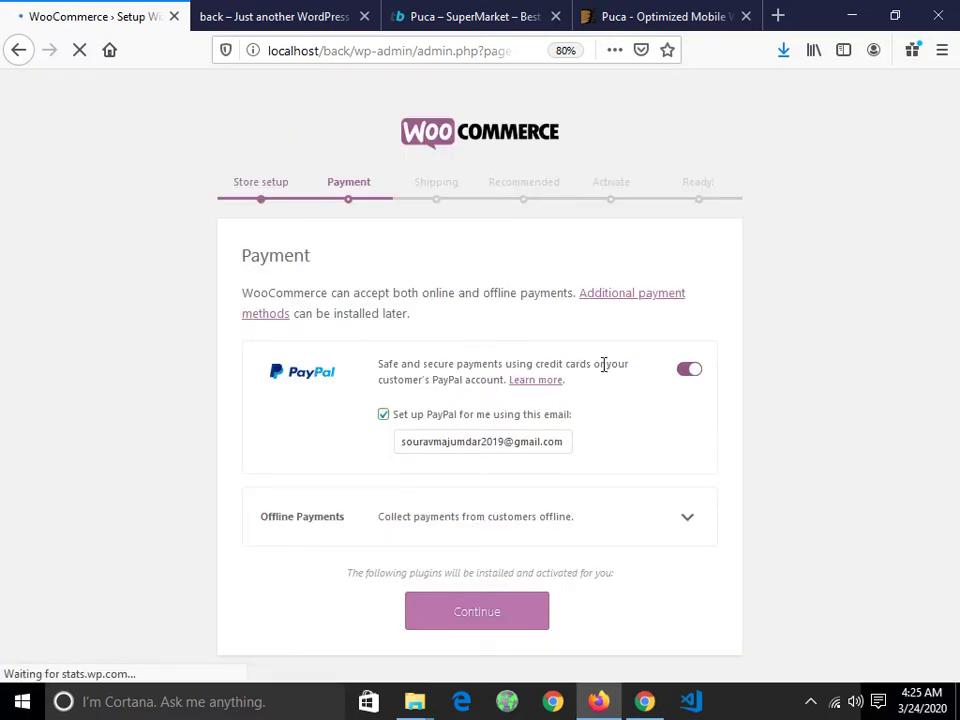
Step: Turn off PayPal, enable Cash on delivery among the offline payments, and continue to the shipping setup
click(682, 370)
click(625, 455)
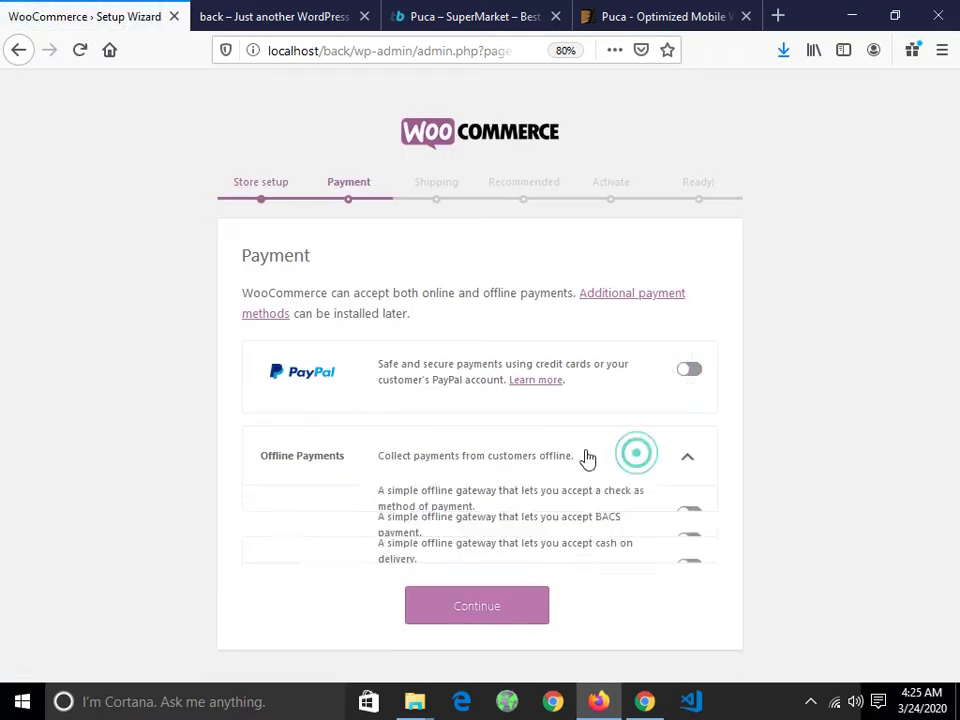
scroll(418, 525, down, 2)
click(682, 546)
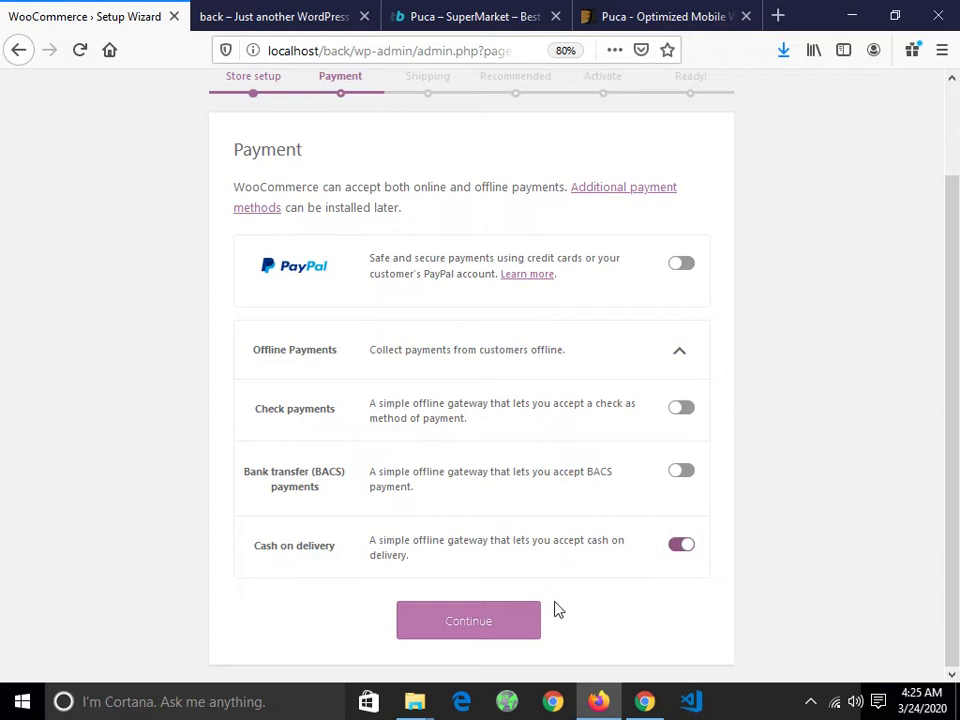
click(482, 634)
scroll(640, 452, up, 2)
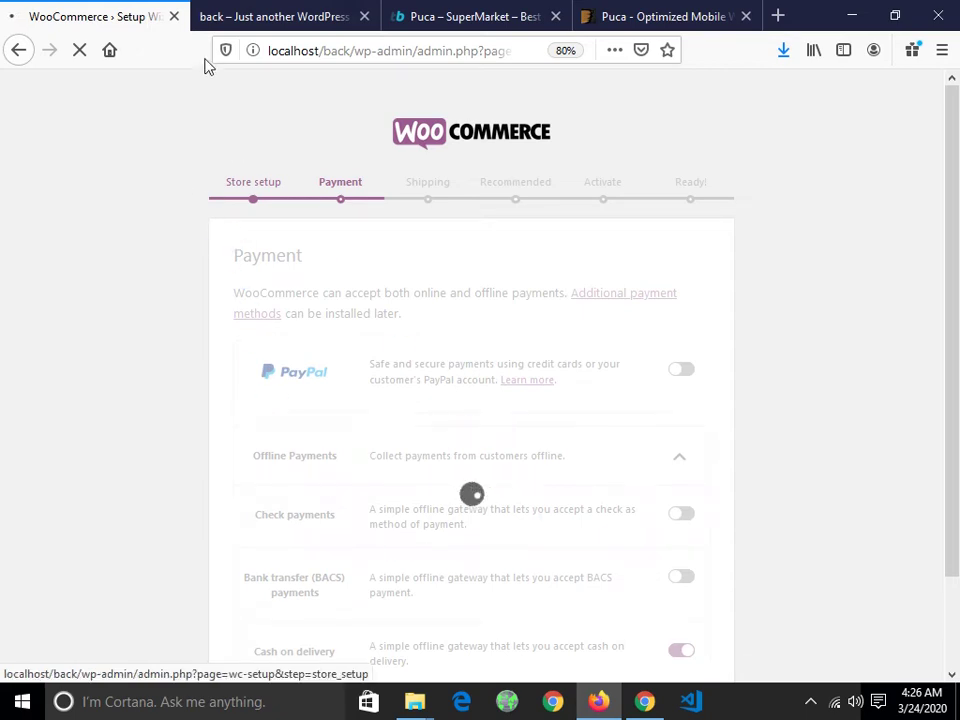
Step: Set the shipping method to Free Shipping for India and for locations not covered by other zones
scroll(407, 300, down, 2)
click(474, 327)
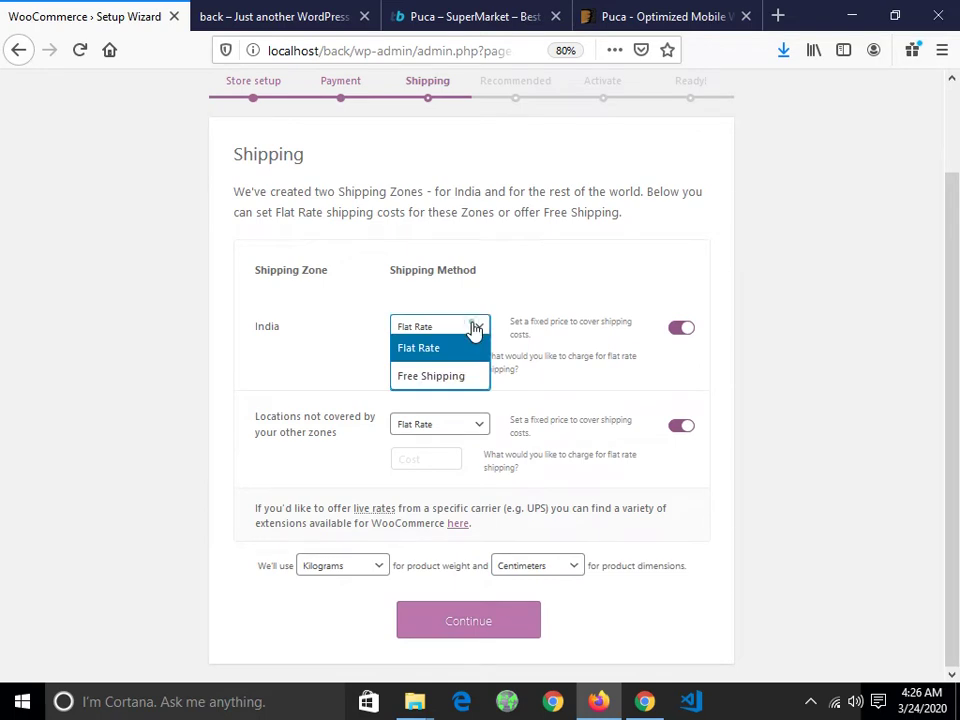
click(431, 376)
click(455, 425)
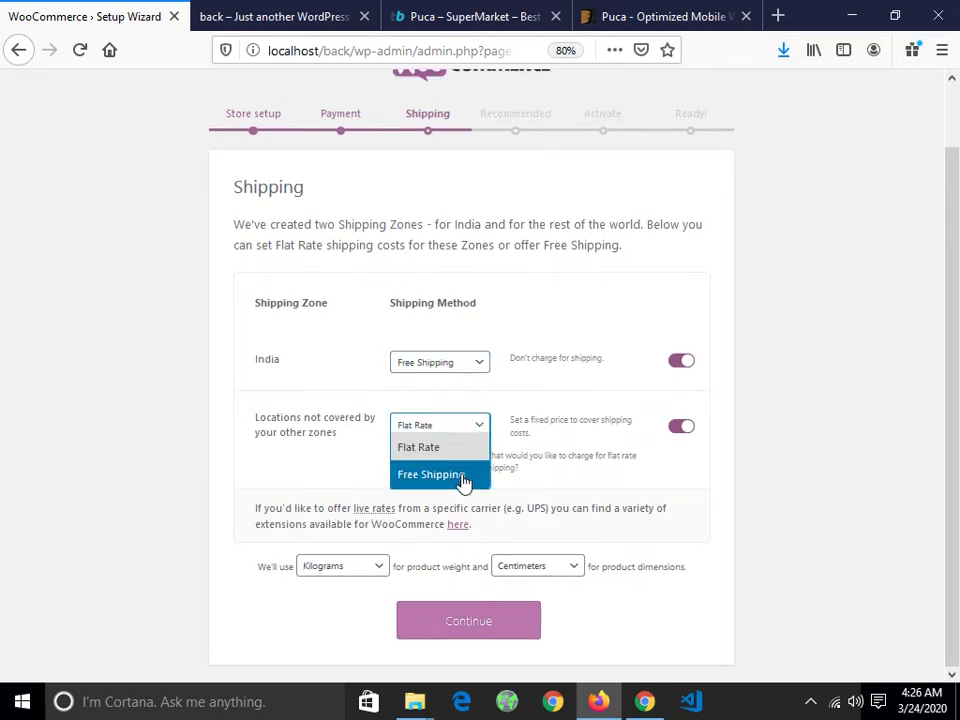
click(463, 476)
Step: Switch off shipping for both zones and continue to the recommended features
click(679, 394)
click(680, 458)
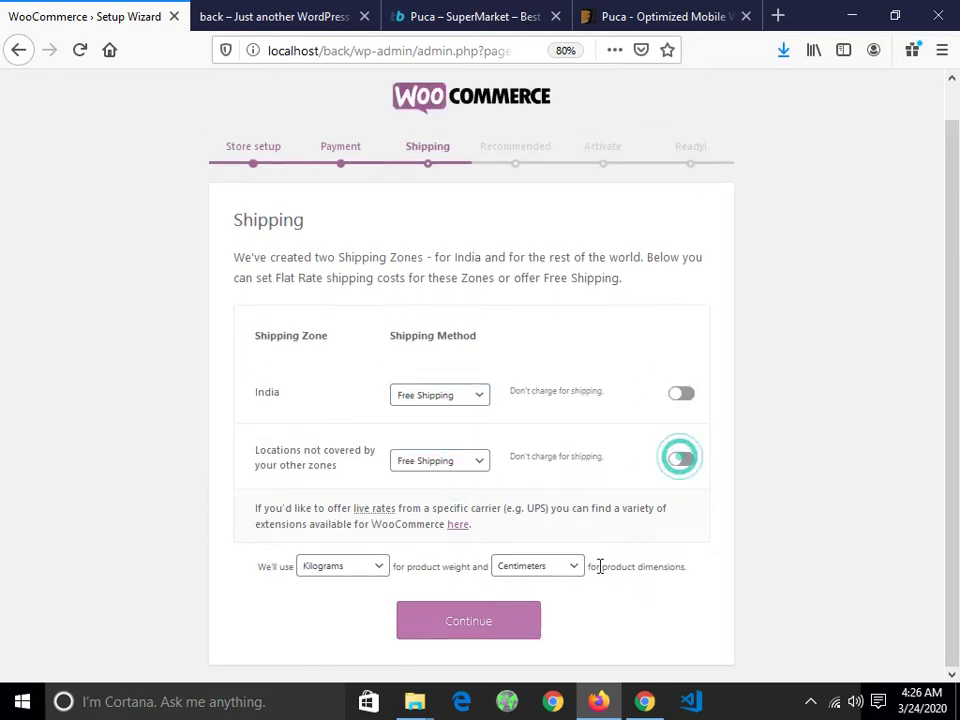
click(472, 626)
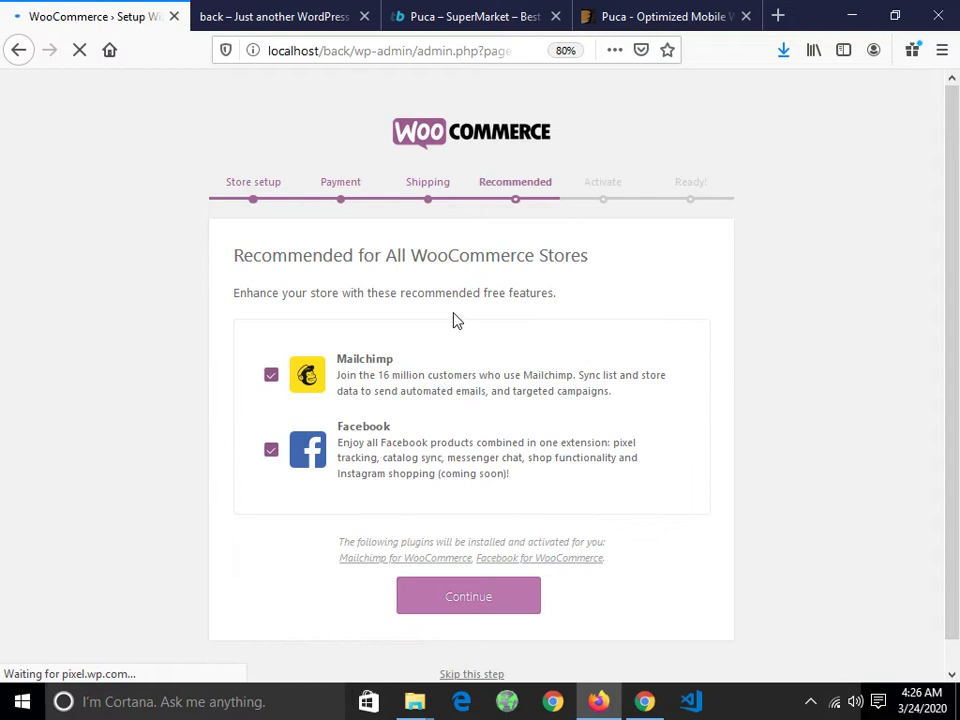
Step: Skip the recommended Mailchimp and Facebook features and the Jetpack connection
scroll(440, 420, down, 1)
click(483, 647)
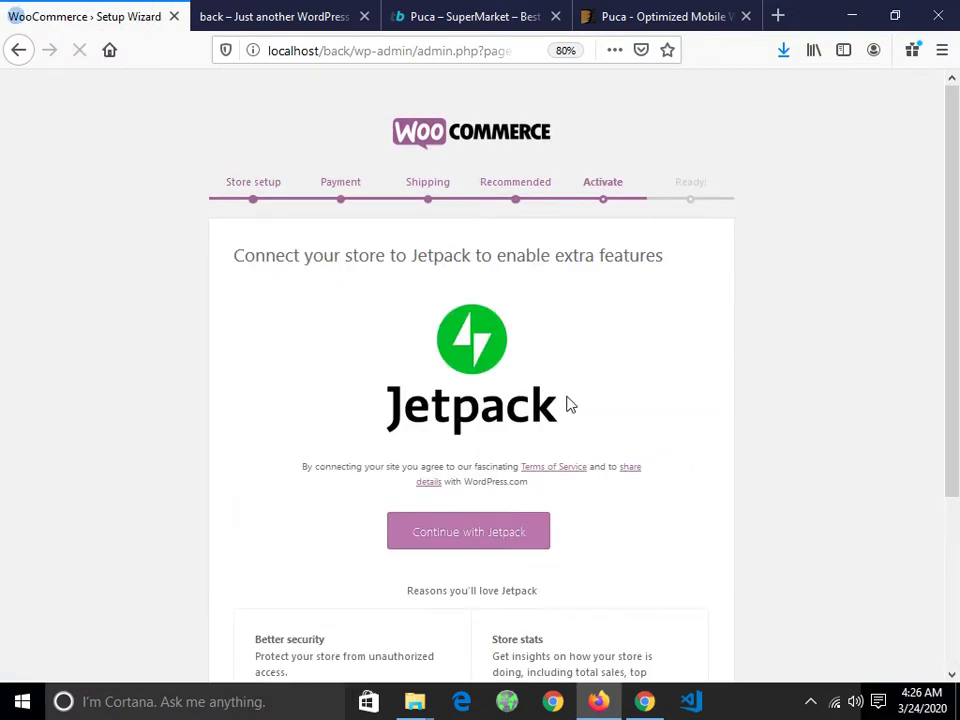
scroll(478, 643, down, 4)
click(472, 648)
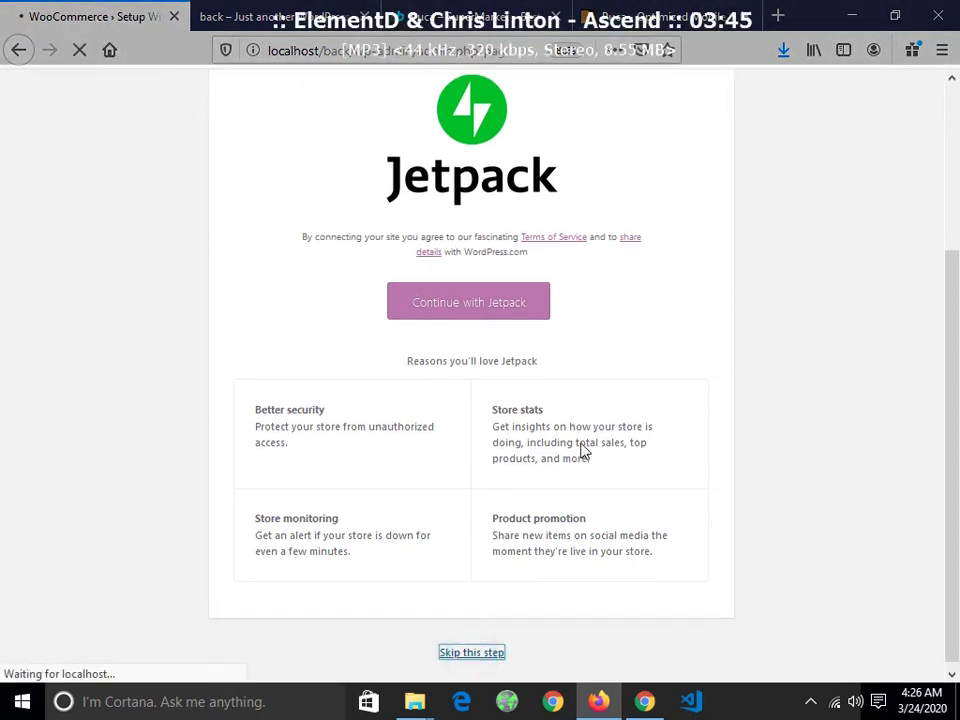
Step: Leave the completed setup wizard and go to the WordPress Dashboard
scroll(560, 440, up, 4)
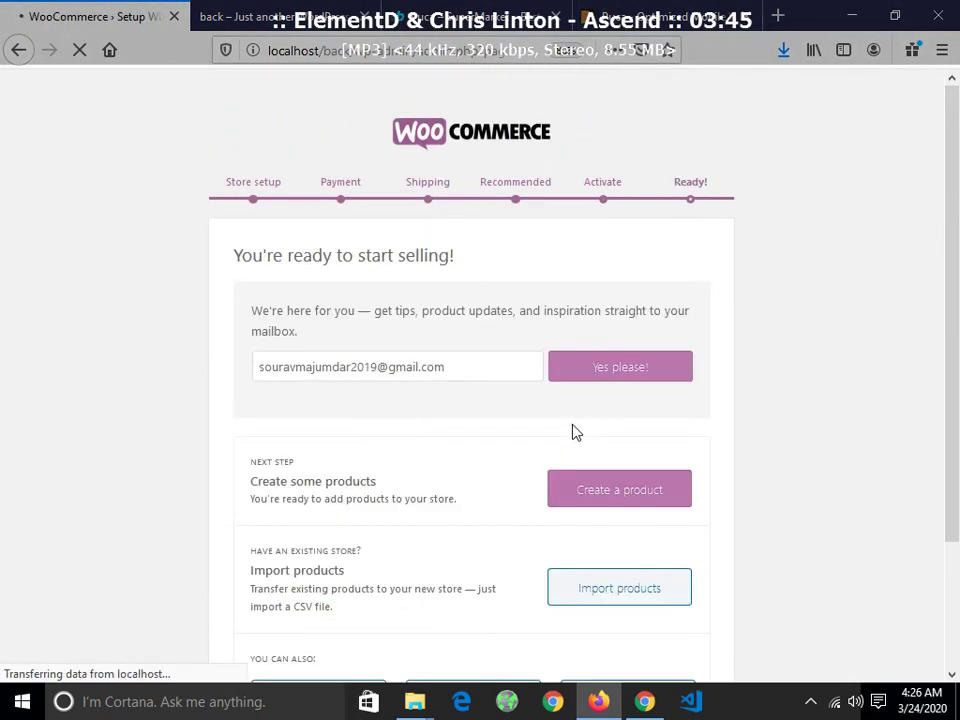
scroll(471, 520, down, 3)
click(300, 560)
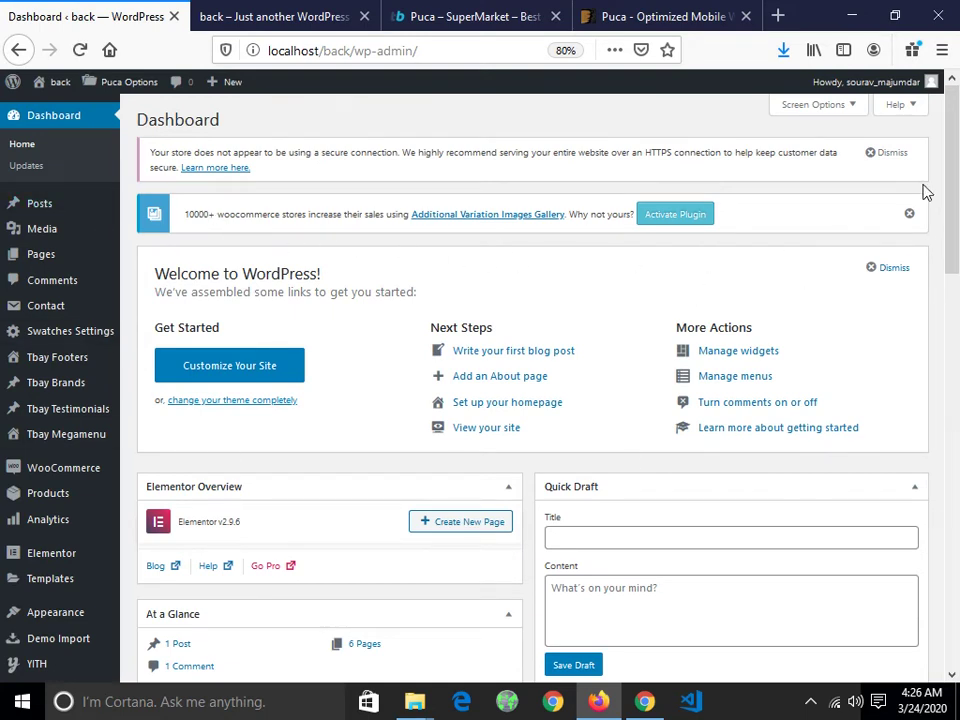
Step: Dismiss the secure connection notice and look over the Dashboard widgets down to WooCommerce Status
click(870, 152)
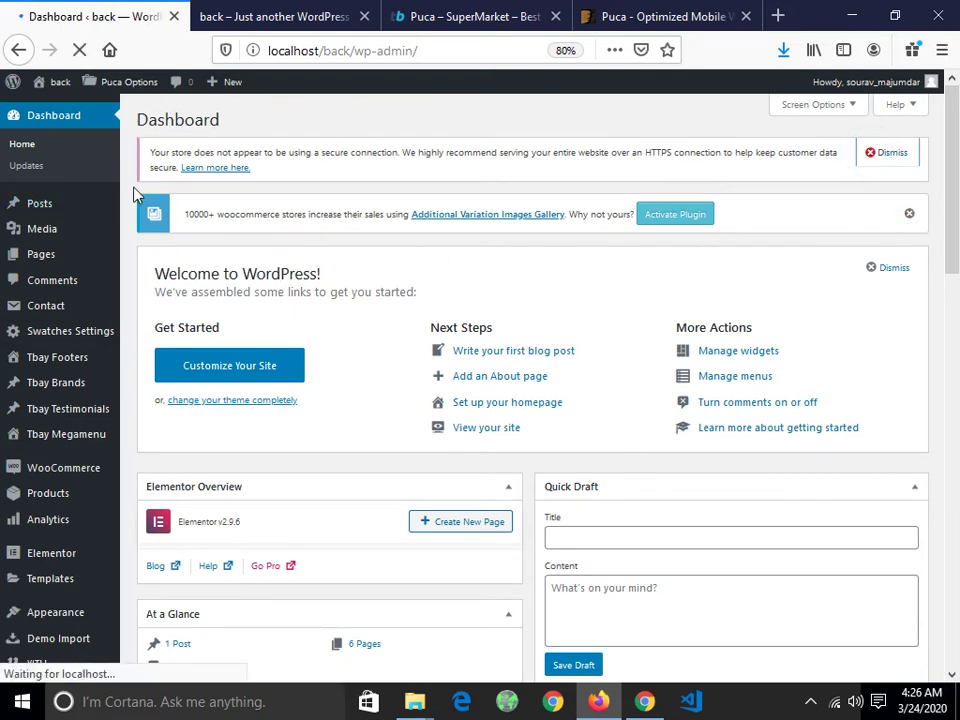
mouse_move(80, 207)
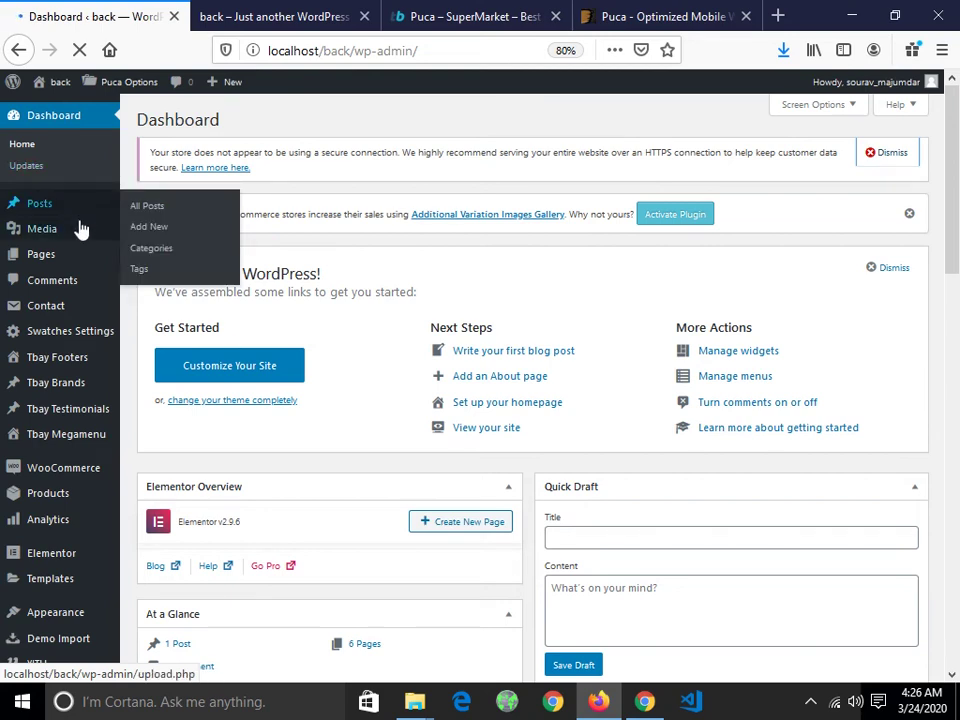
mouse_move(103, 398)
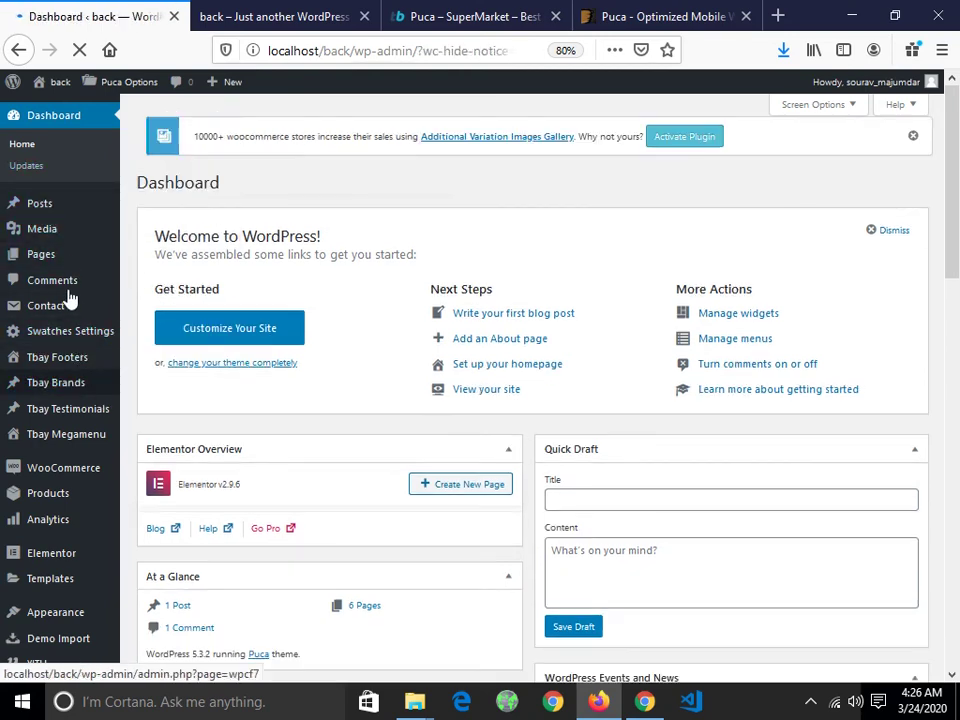
scroll(47, 230, down, 10)
scroll(503, 448, down, 5)
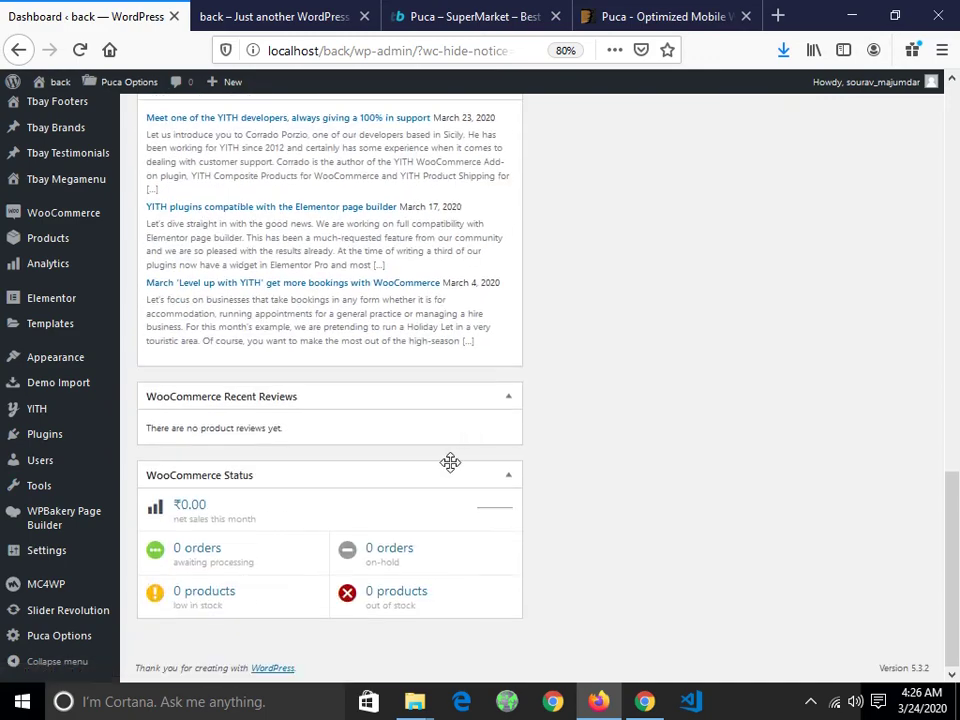
scroll(450, 461, up, 20)
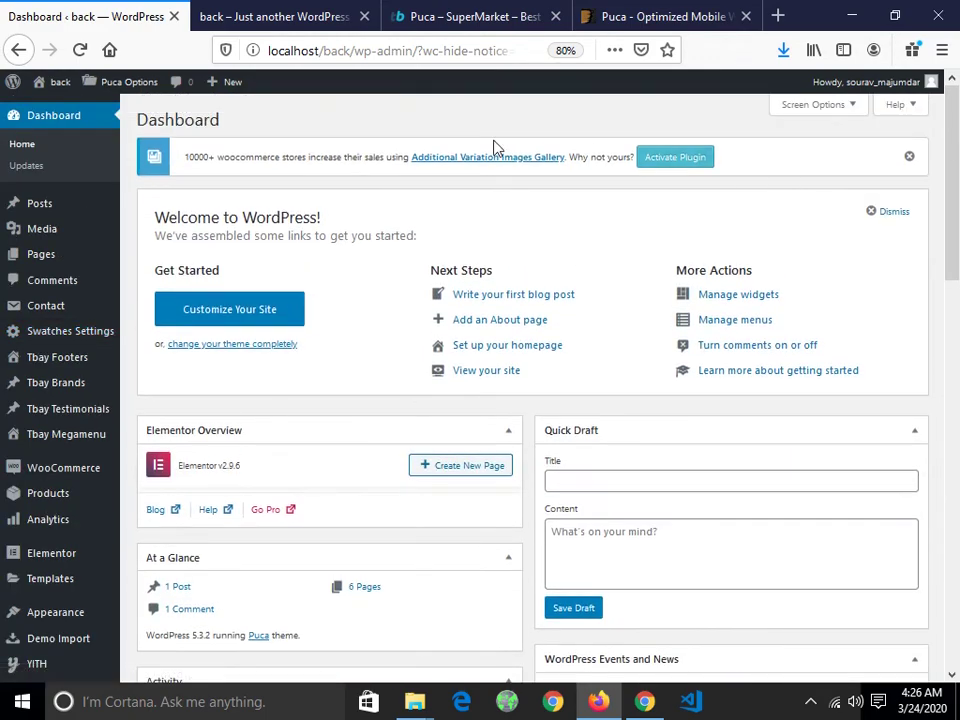
Step: Hide the At a Glance, Activity, Latest news from YITH Blog and WooCommerce Recent Reviews boxes on the Dashboard
click(812, 106)
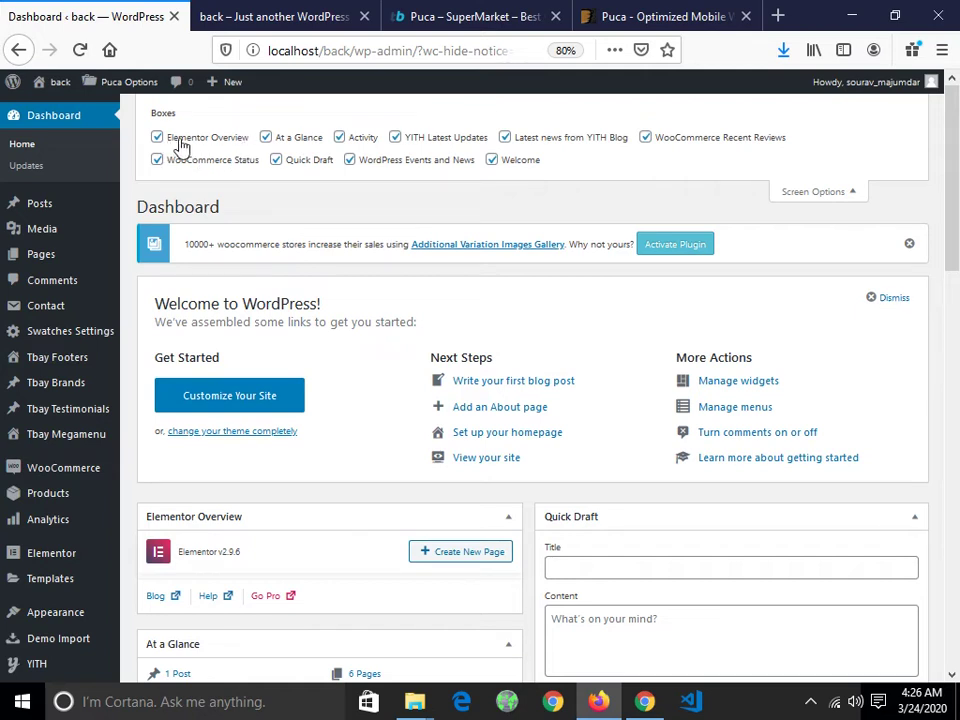
click(265, 140)
click(345, 138)
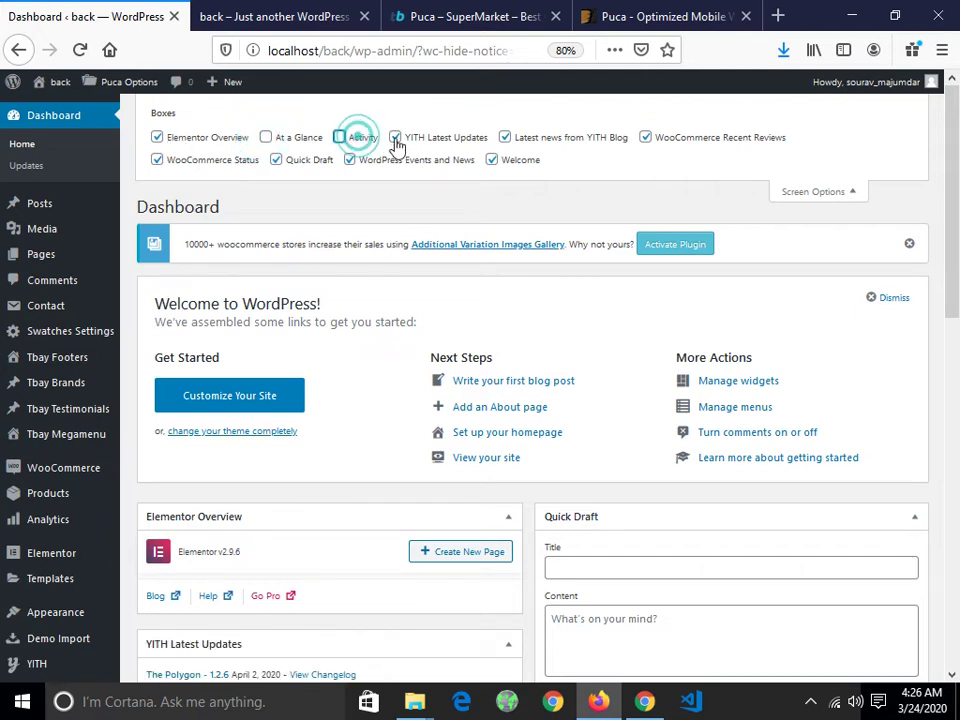
click(504, 138)
click(646, 138)
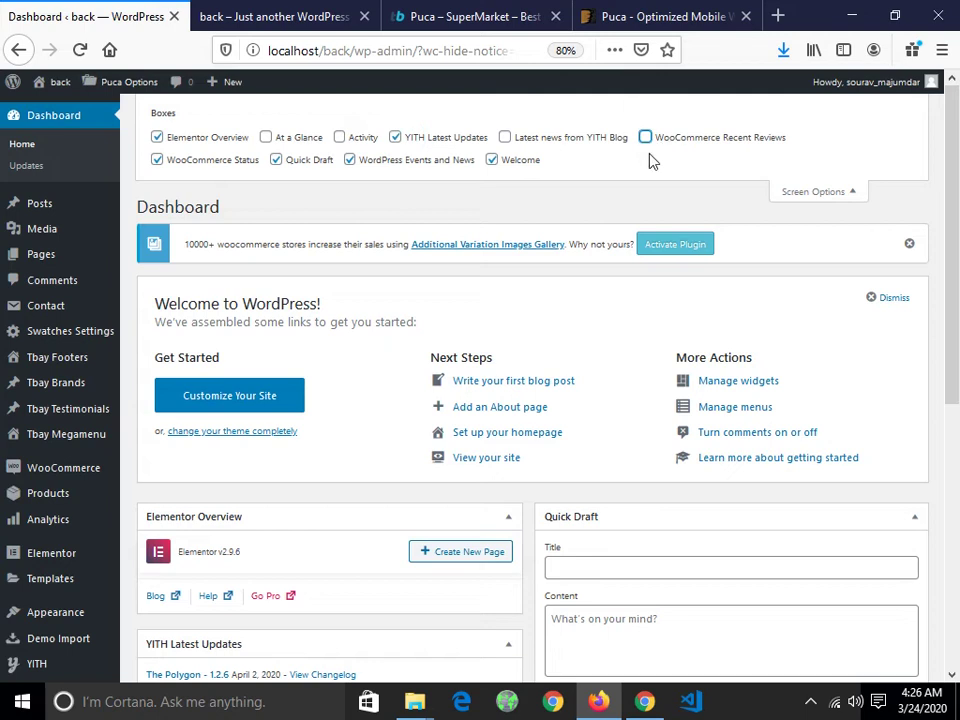
Step: Hide the Welcome and WordPress Events and News boxes too, keeping Quick Draft shown
click(493, 163)
click(349, 161)
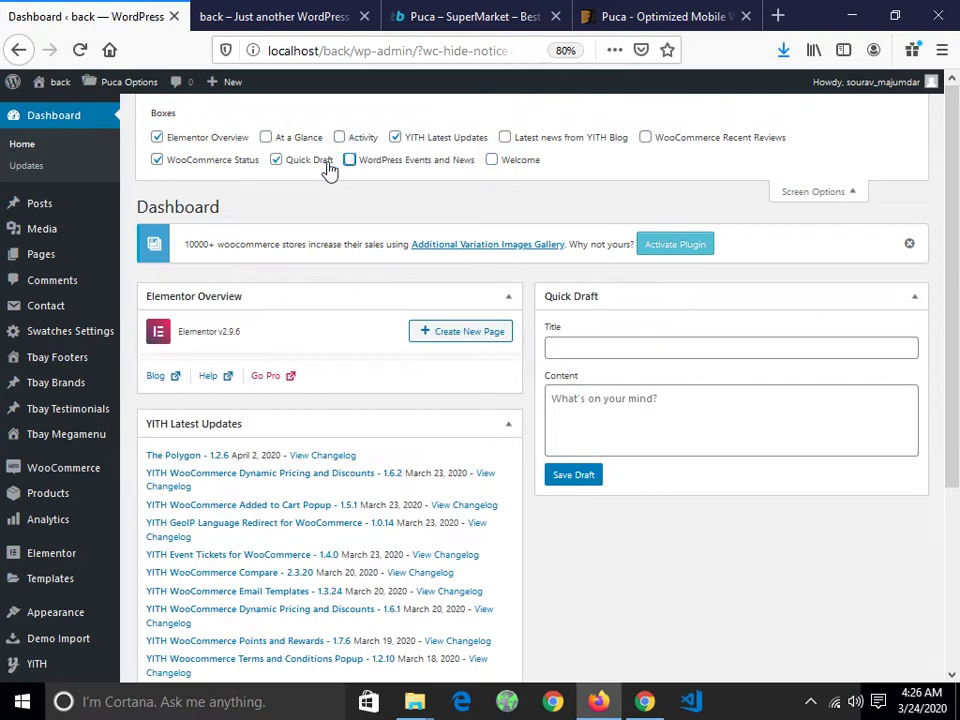
click(292, 172)
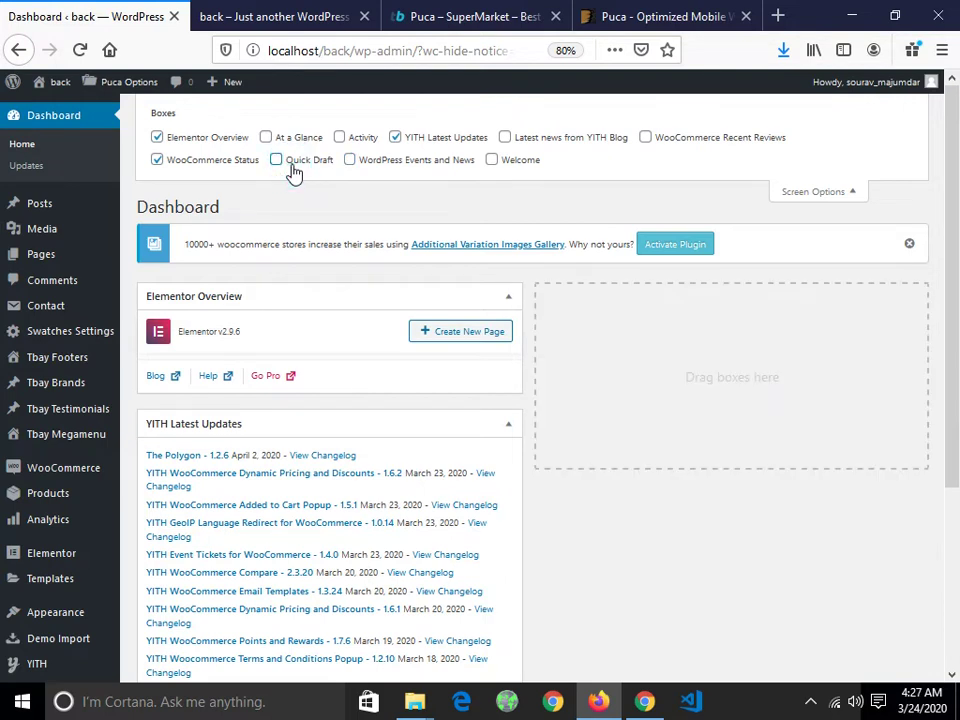
click(293, 171)
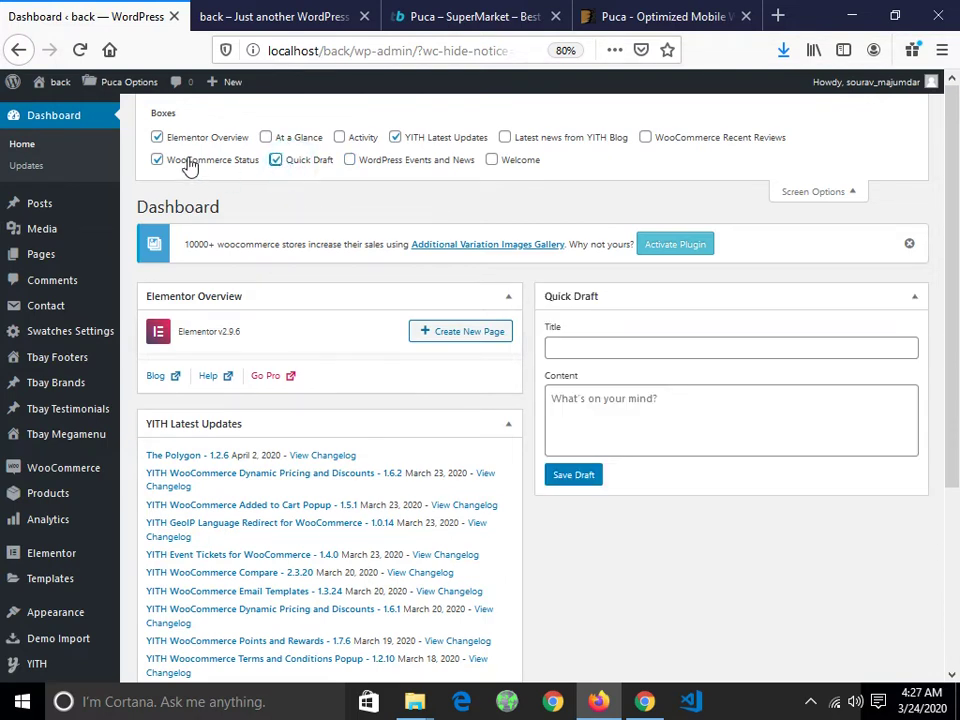
Step: Hide the Elementor Overview and YITH Latest Updates boxes on the Dashboard and show WooCommerce Recent Reviews again
click(158, 138)
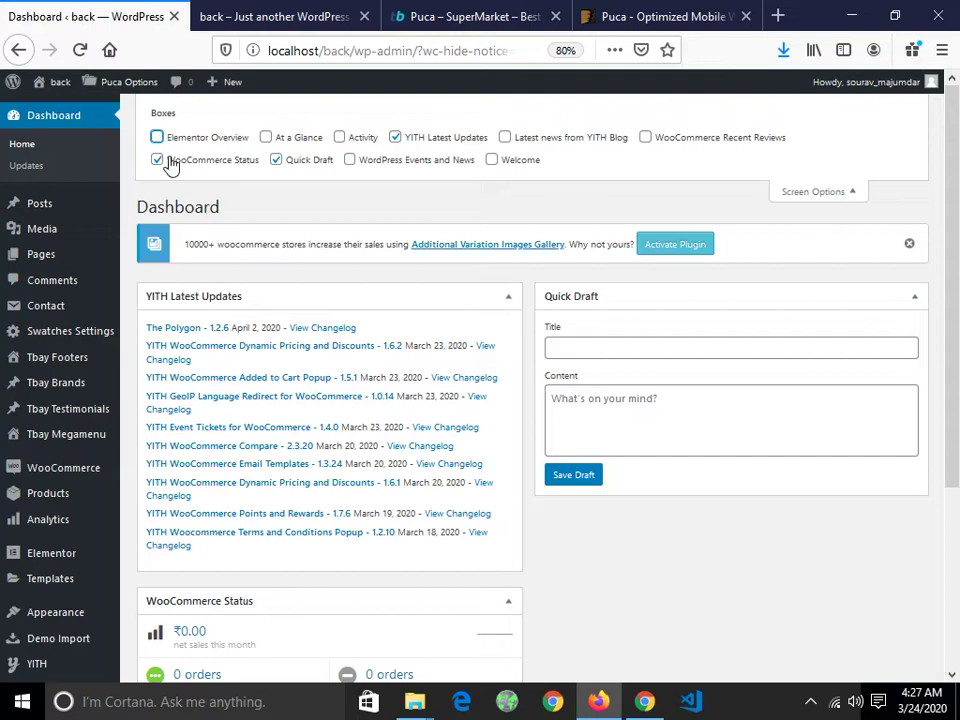
click(394, 138)
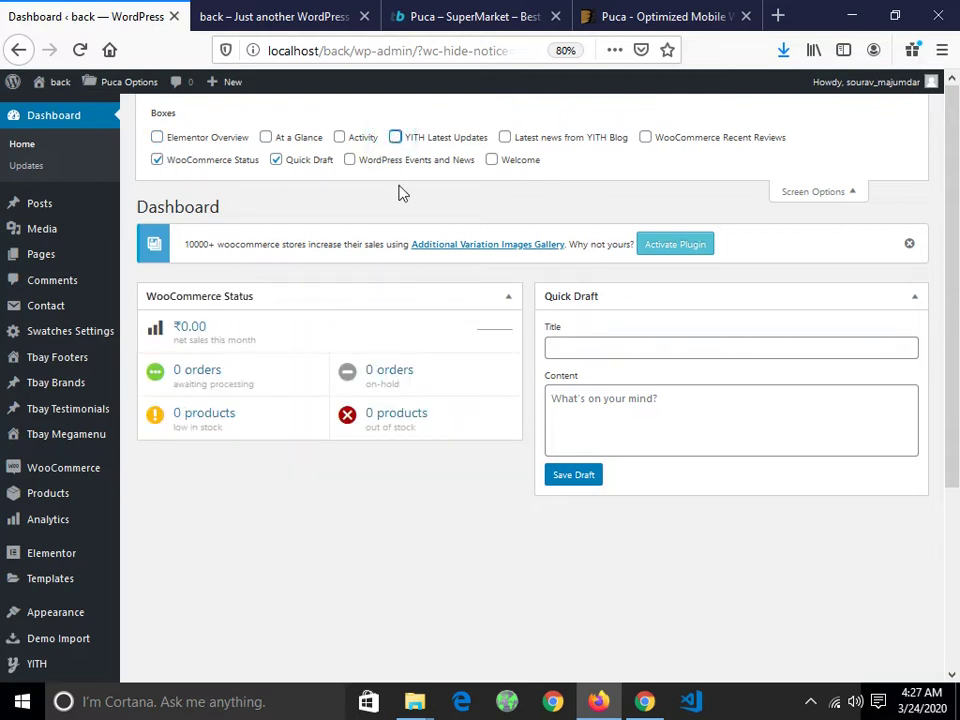
click(646, 138)
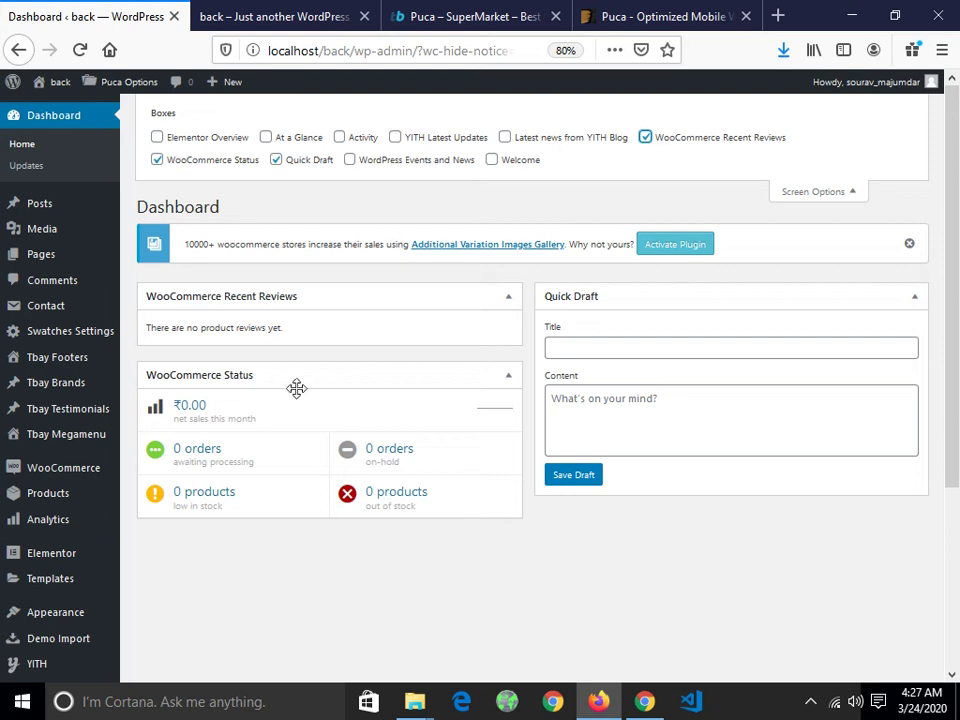
Step: Collapse the Quick Draft box and move the WooCommerce Recent Reviews box above it in the second column
click(914, 297)
click(914, 297)
click(914, 297)
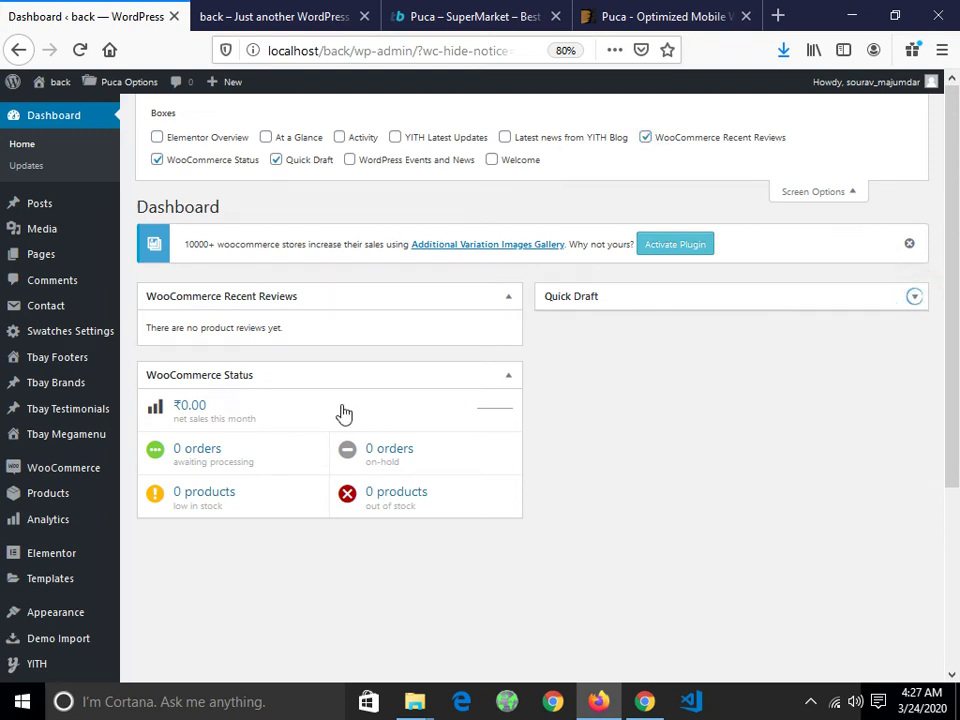
drag(381, 407, 716, 298)
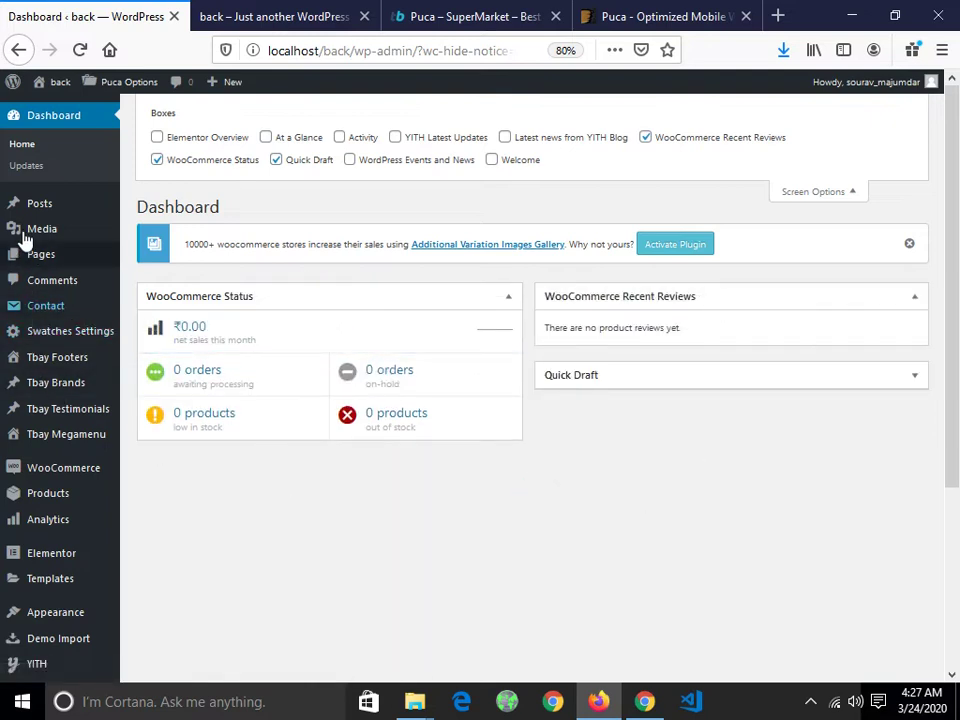
Step: Close the Dashboard's screen options and go to the theme's Demo Import page
scroll(257, 422, down, 3)
scroll(3, 233, up, 3)
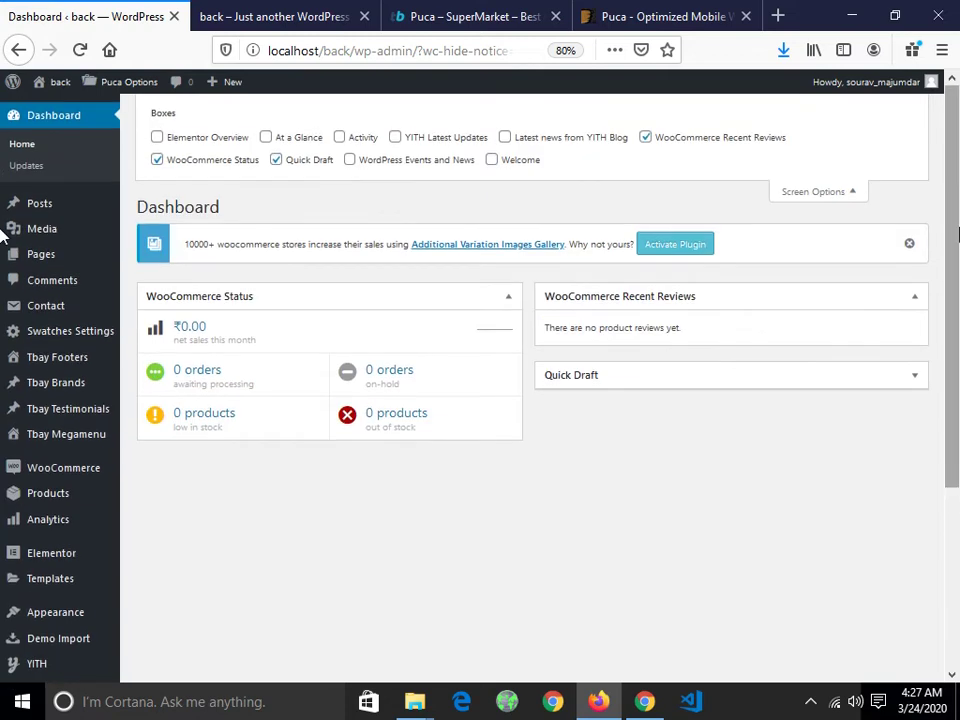
click(832, 191)
scroll(50, 450, down, 4)
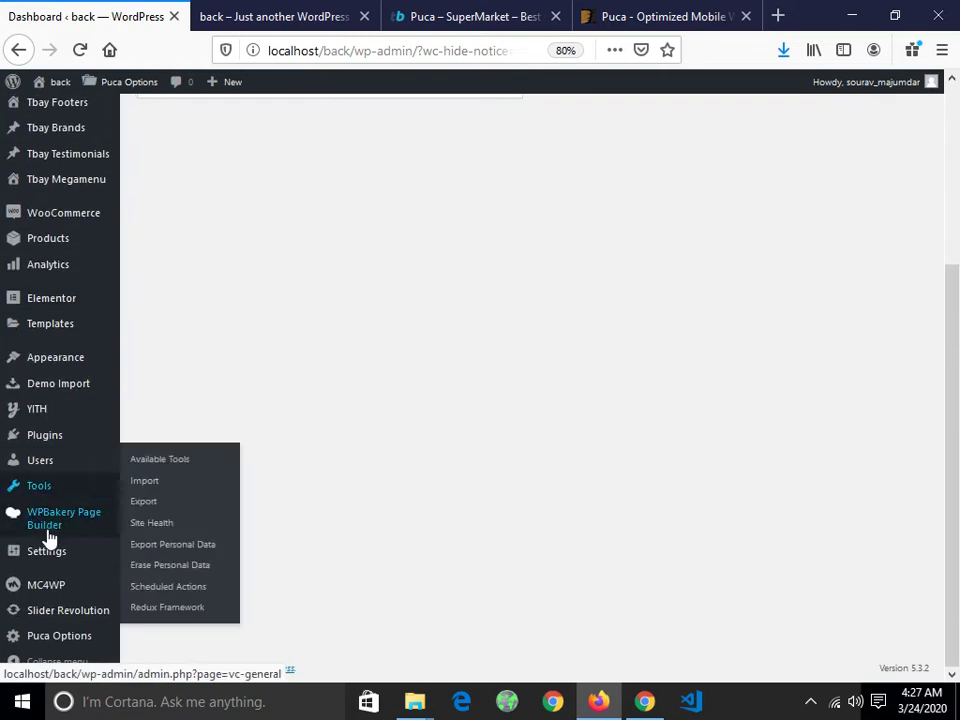
mouse_move(62, 637)
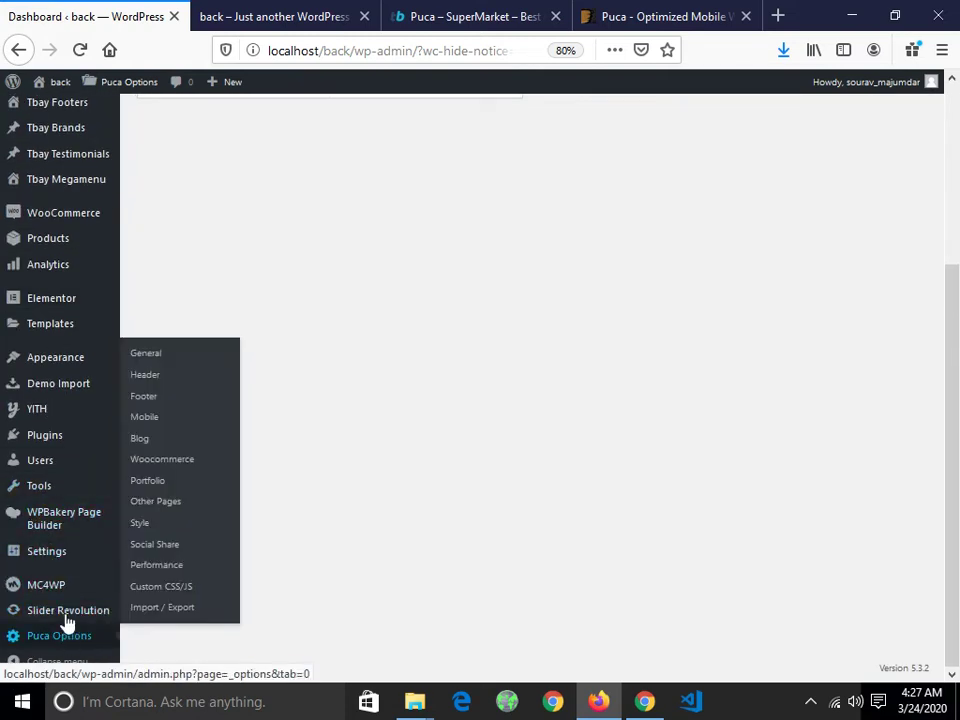
click(44, 387)
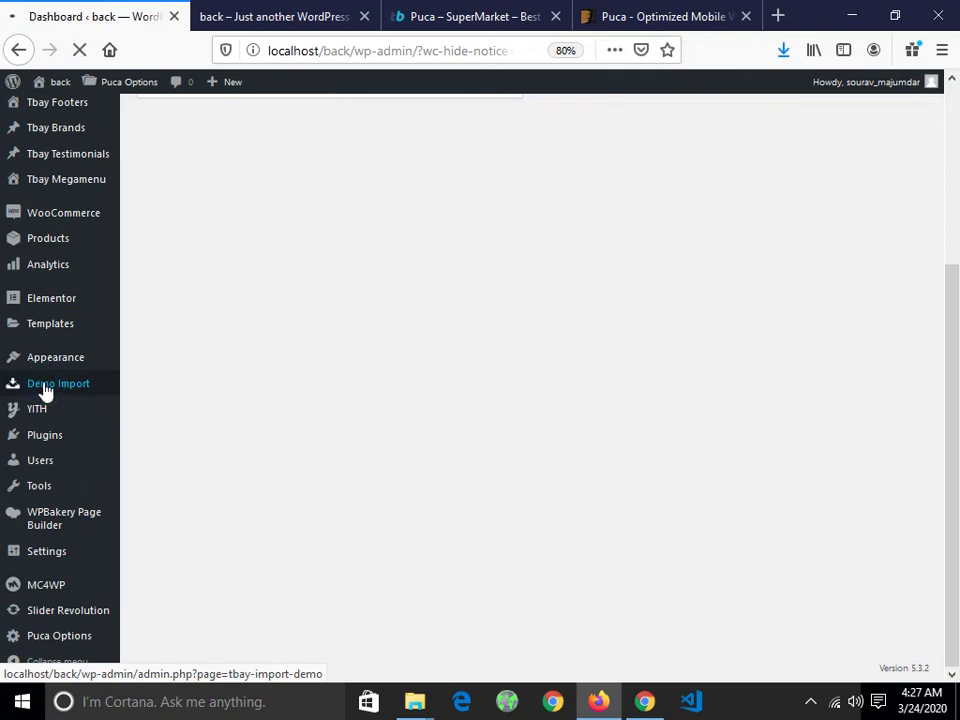
Step: Reload the shop's front end at localhost/back and look over its header, including the search and cart
click(260, 20)
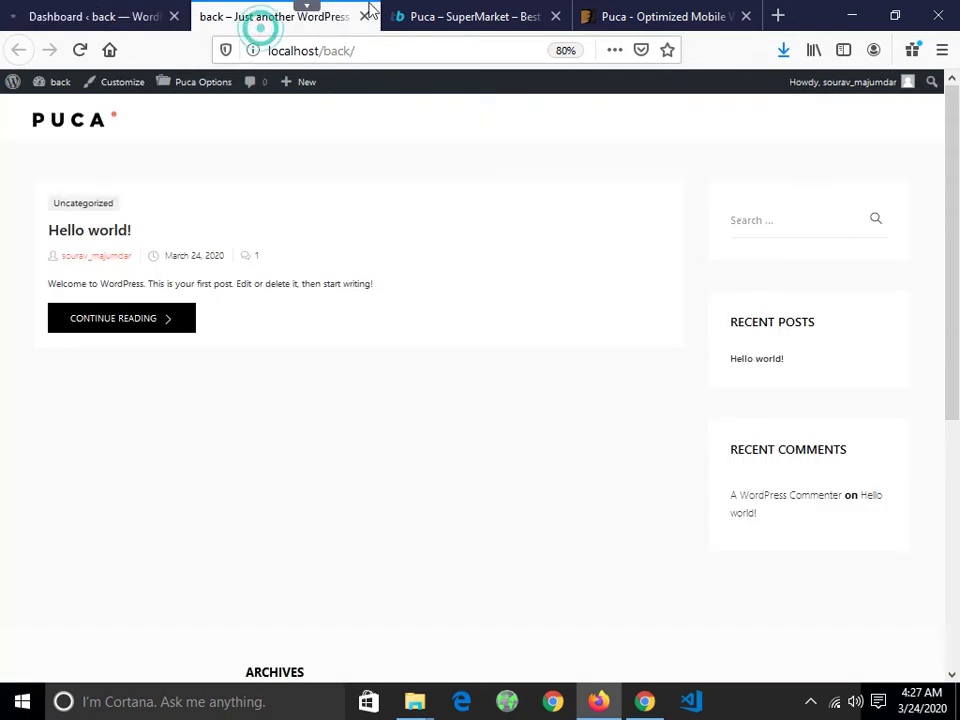
click(80, 49)
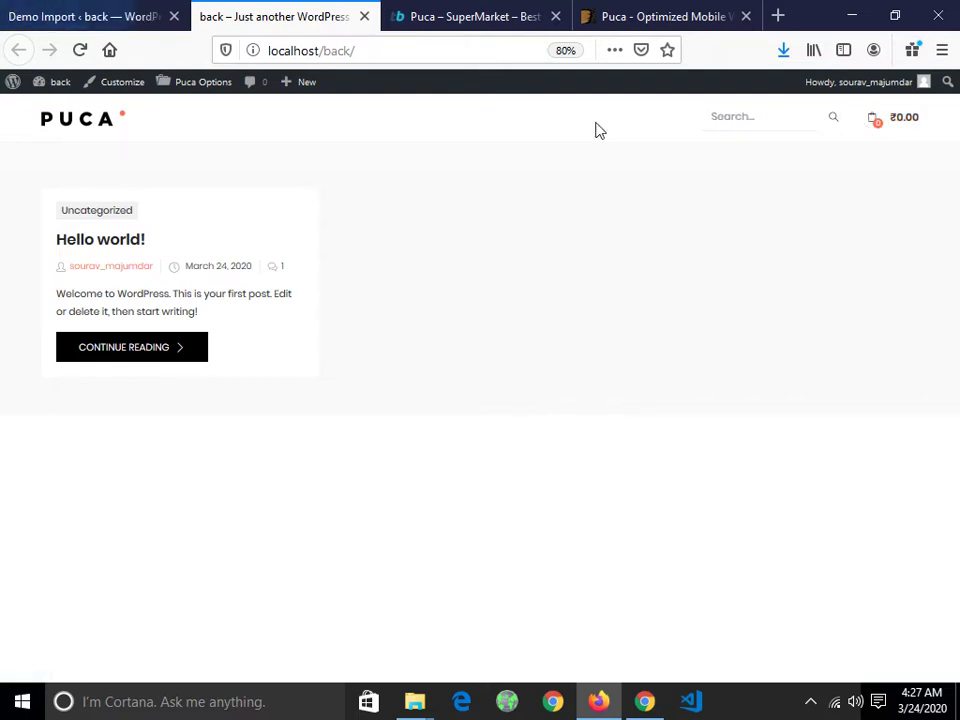
mouse_move(836, 122)
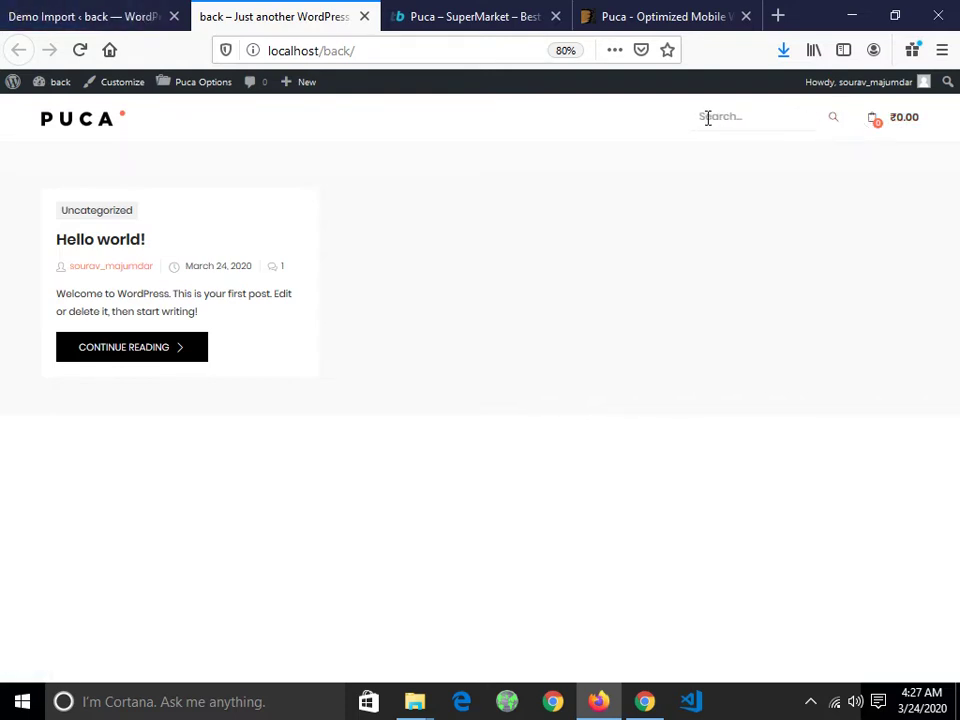
Step: Return to the TbayTheme Demo Importer and review its system requirements, such as memory limit, upload size and execution time
click(60, 17)
scroll(330, 410, down, 5)
scroll(360, 420, up, 5)
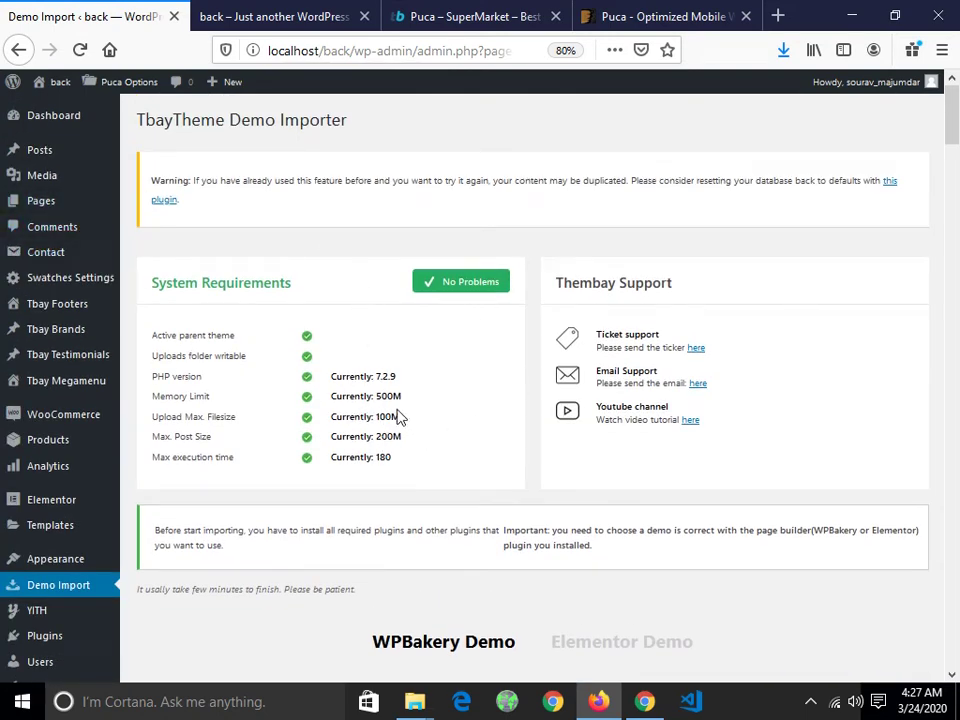
click(334, 396)
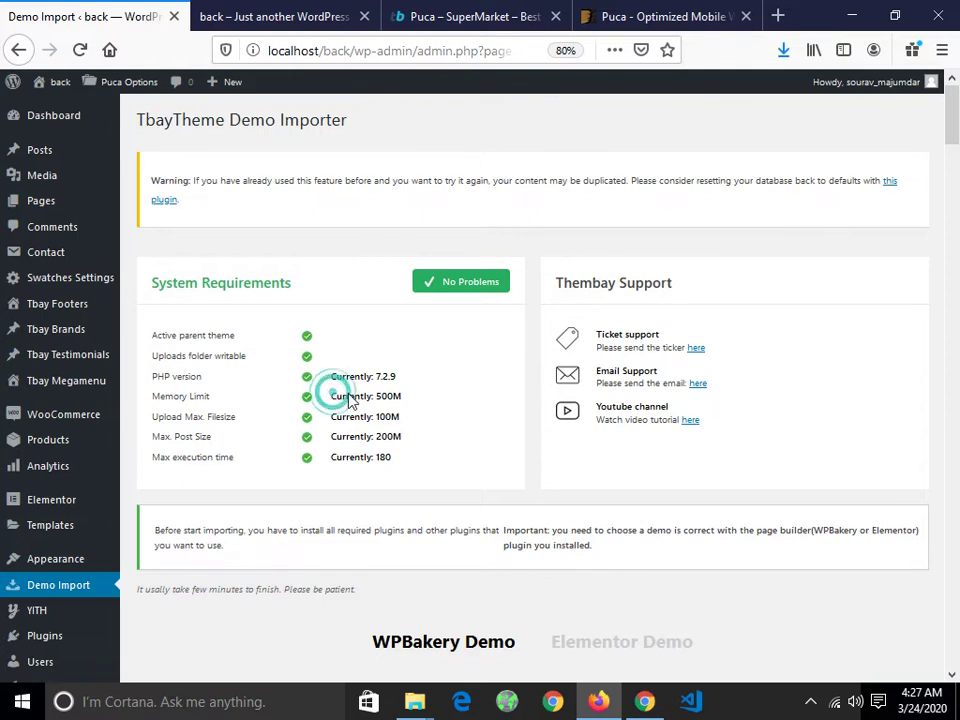
click(400, 420)
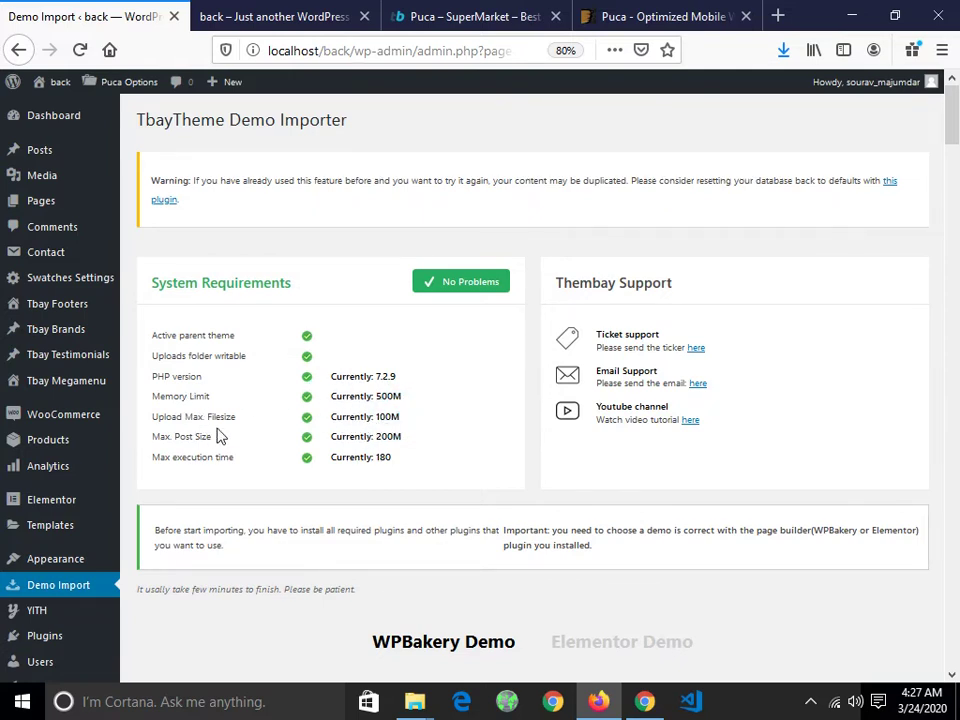
Step: Minimize the open windows and browse to the site folder C:\xampp\htdocs\back in File Explorer
click(851, 16)
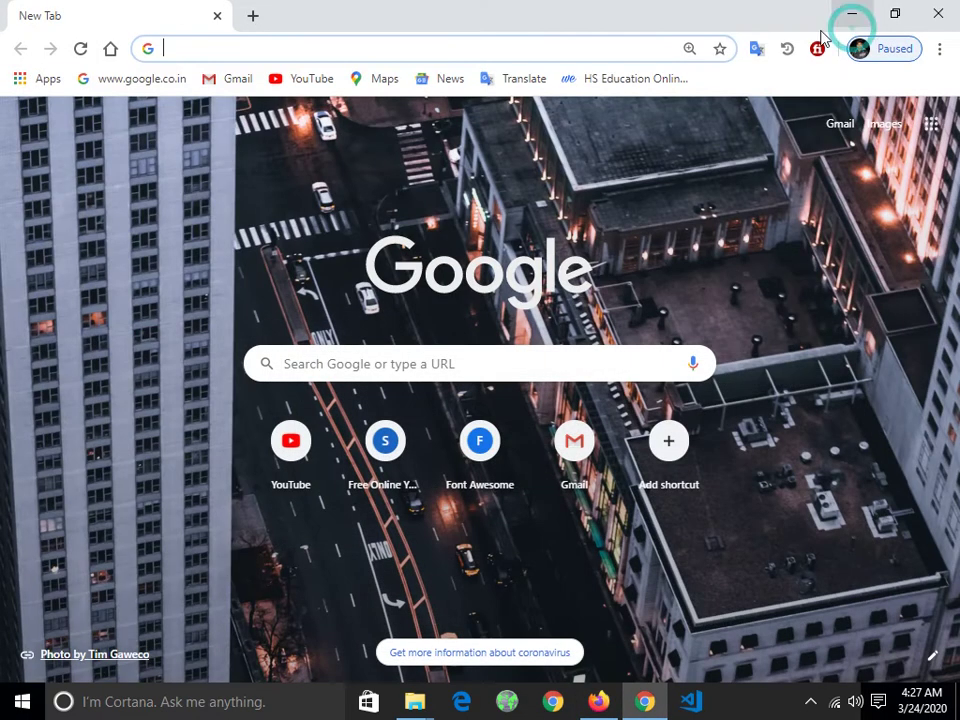
click(851, 15)
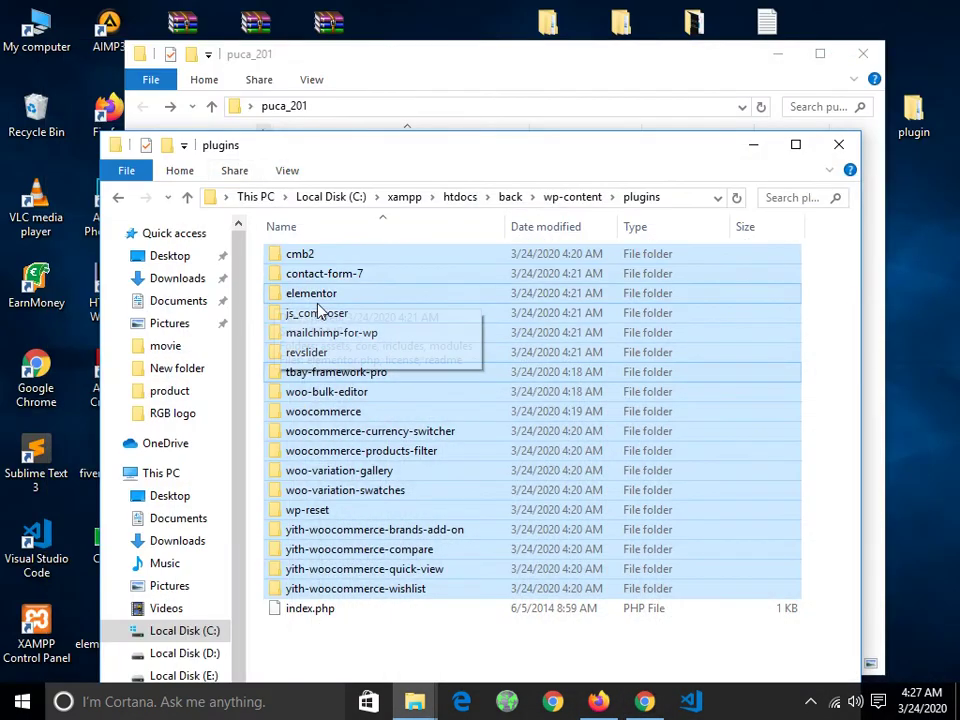
click(766, 146)
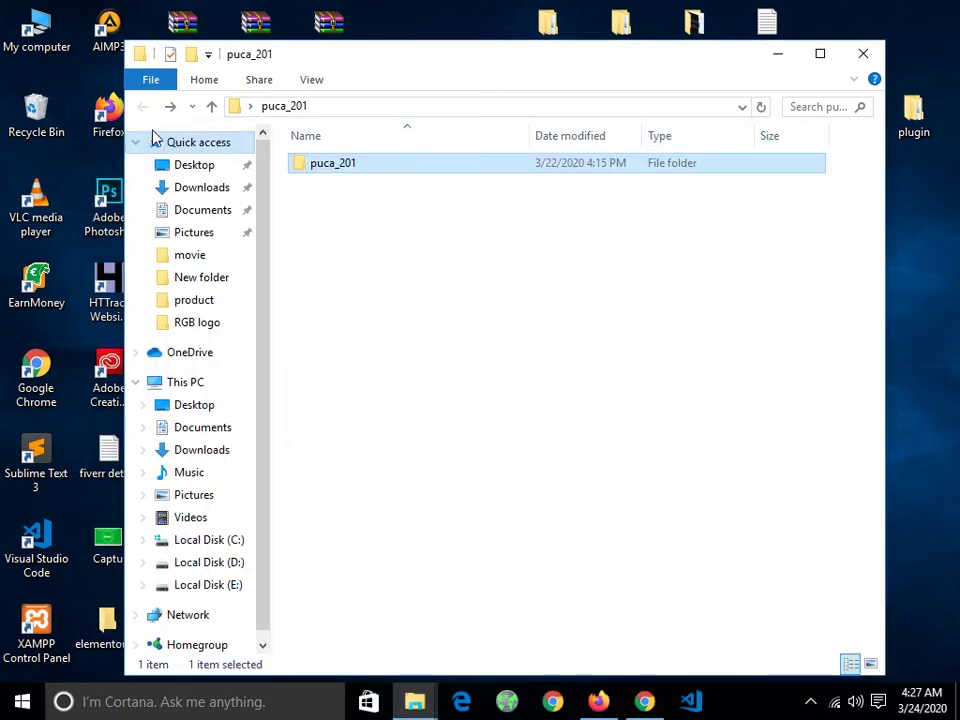
click(787, 66)
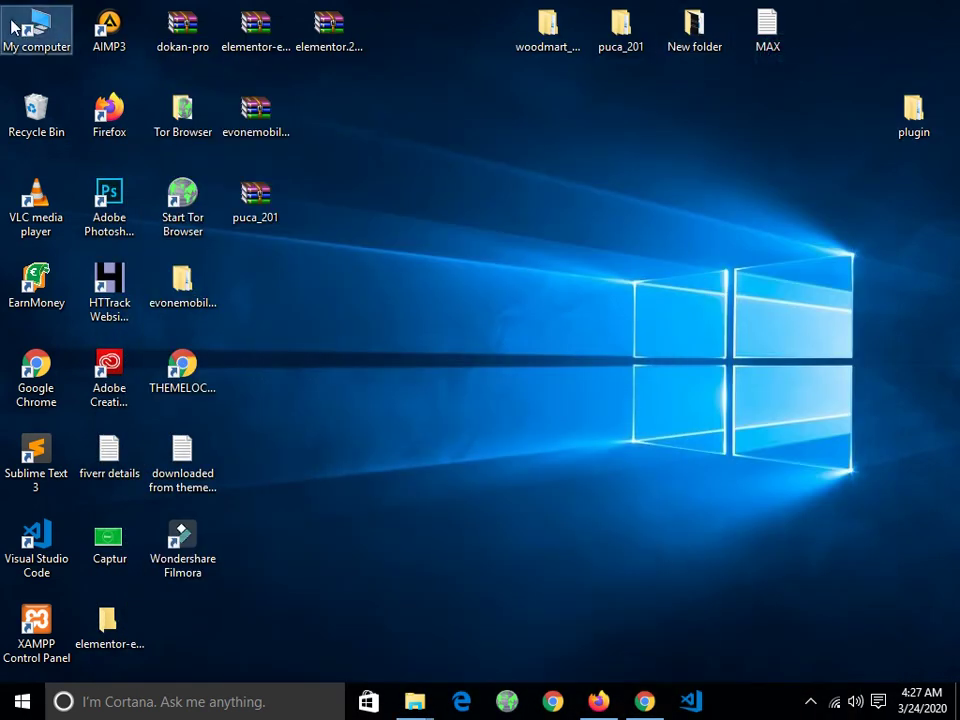
double_click(36, 30)
double_click(339, 356)
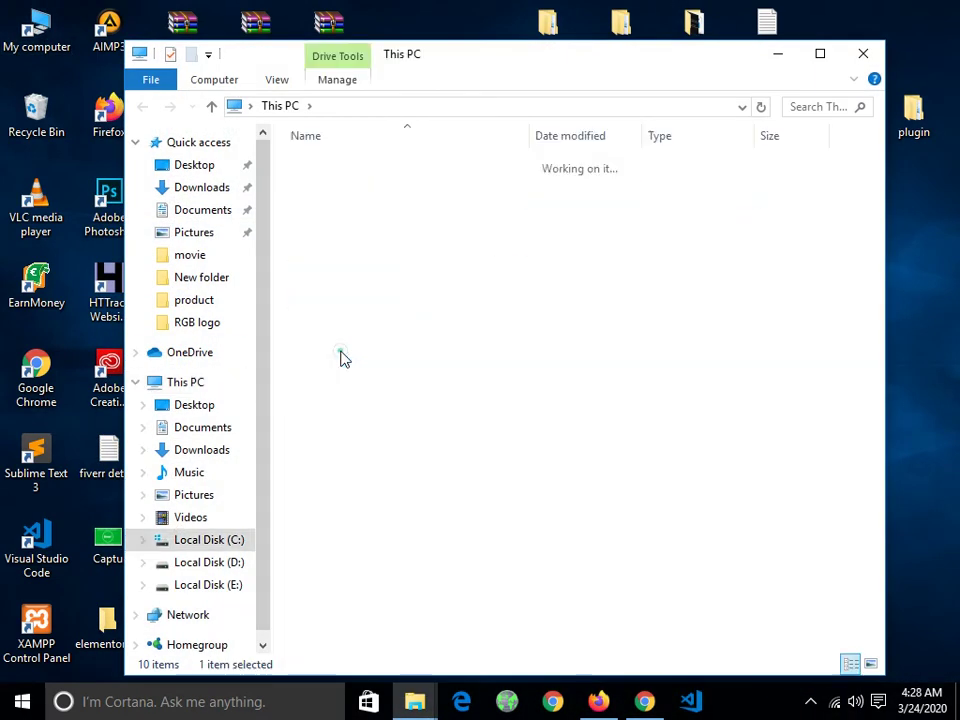
click(345, 284)
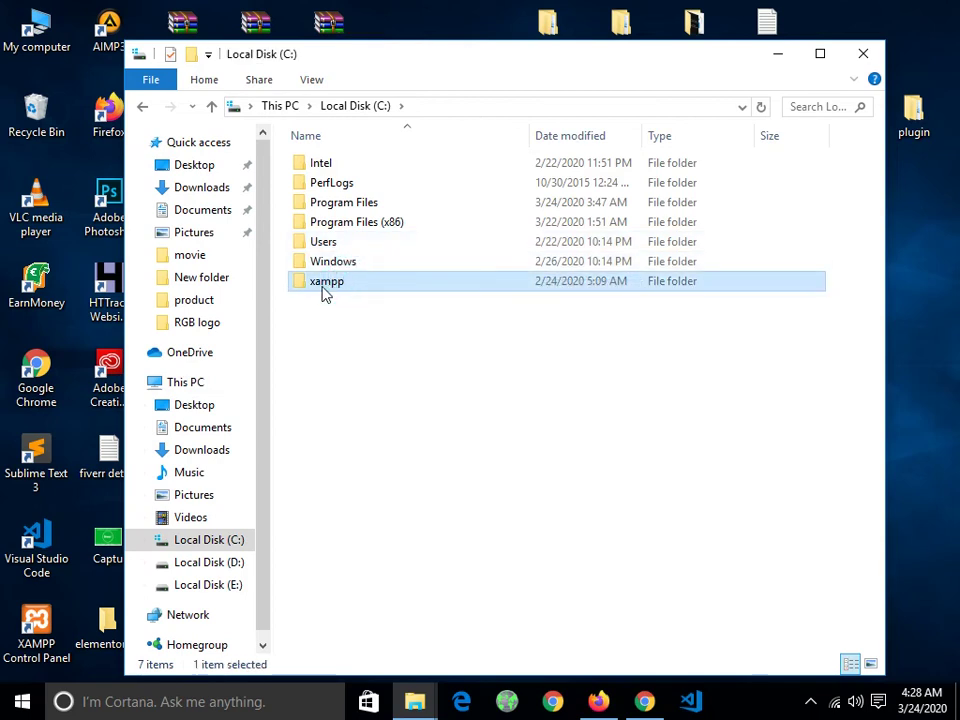
double_click(370, 288)
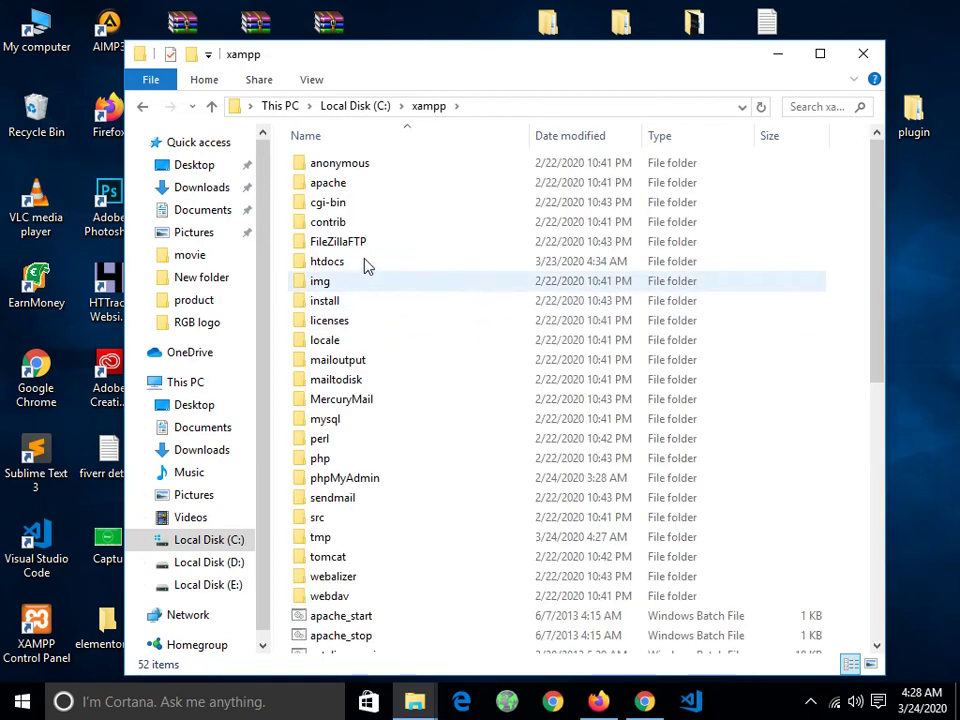
double_click(365, 261)
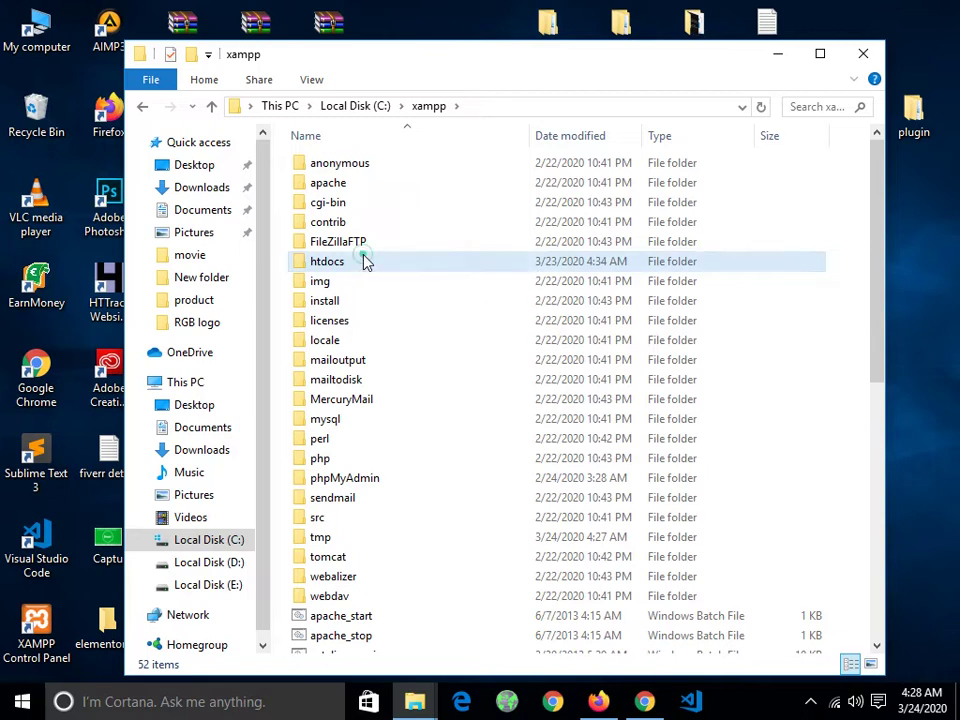
double_click(340, 168)
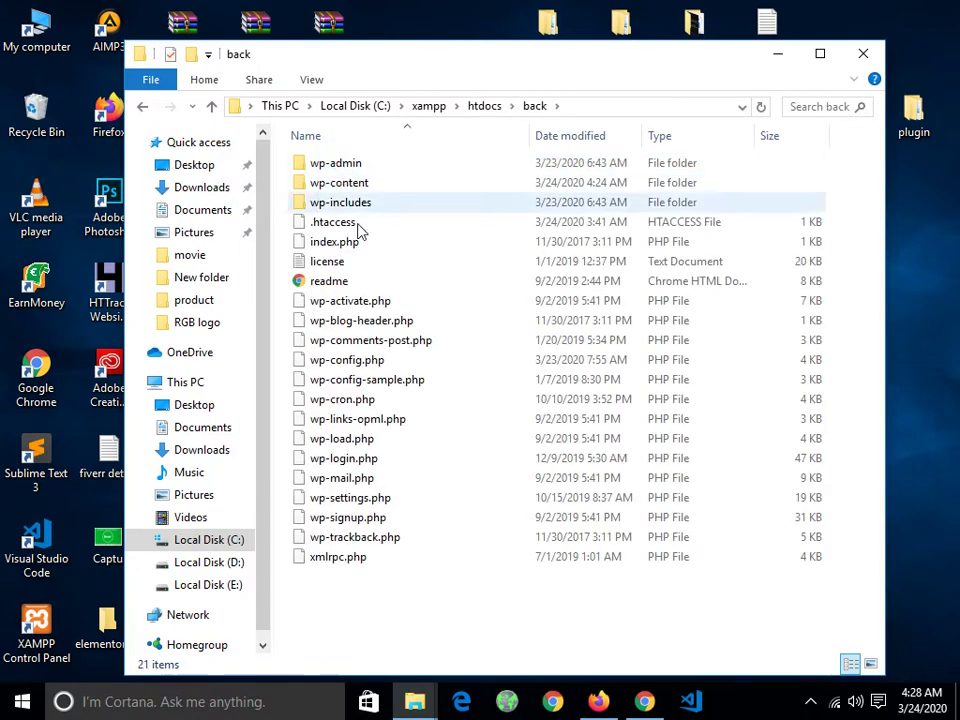
click(355, 227)
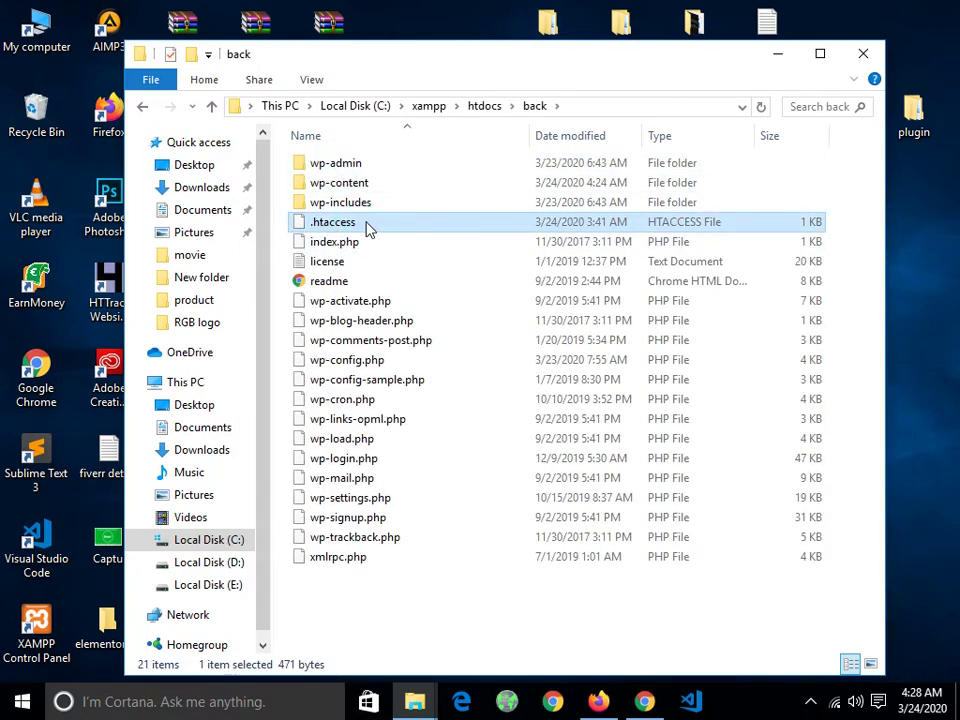
double_click(362, 224)
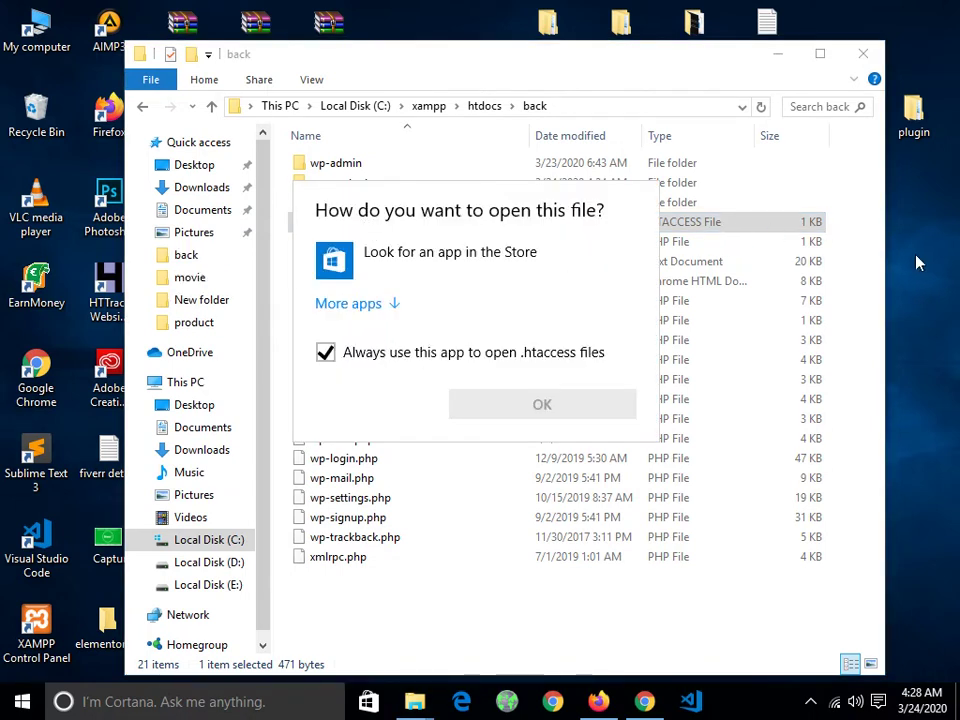
click(857, 264)
Step: Open the site's .htaccess file in Sublime Text, decline the editor update, and maximize the window
right_click(335, 232)
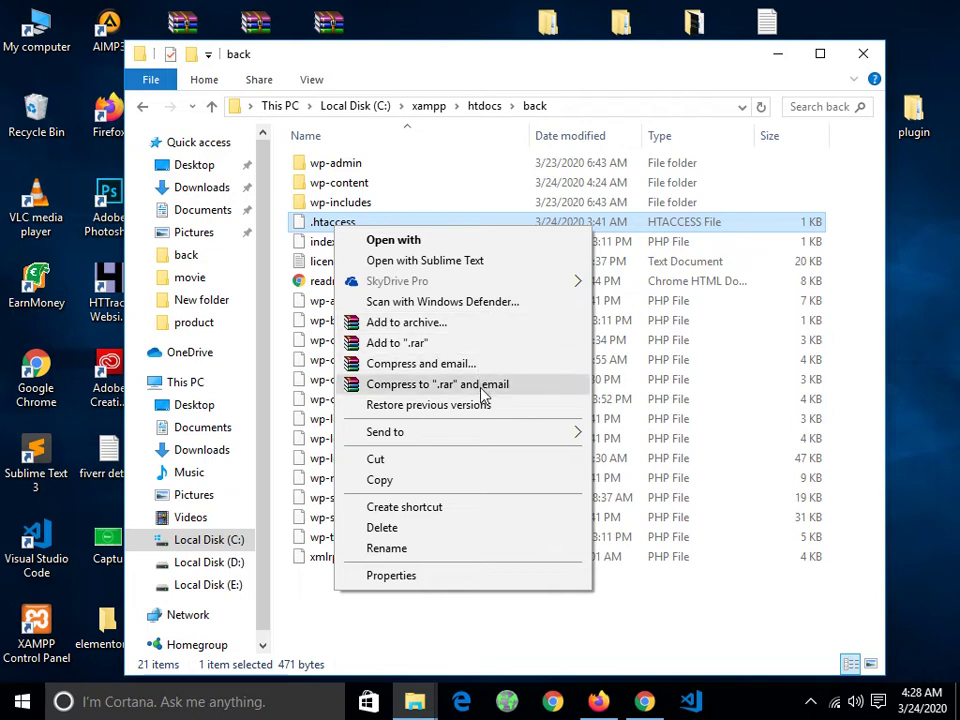
click(416, 261)
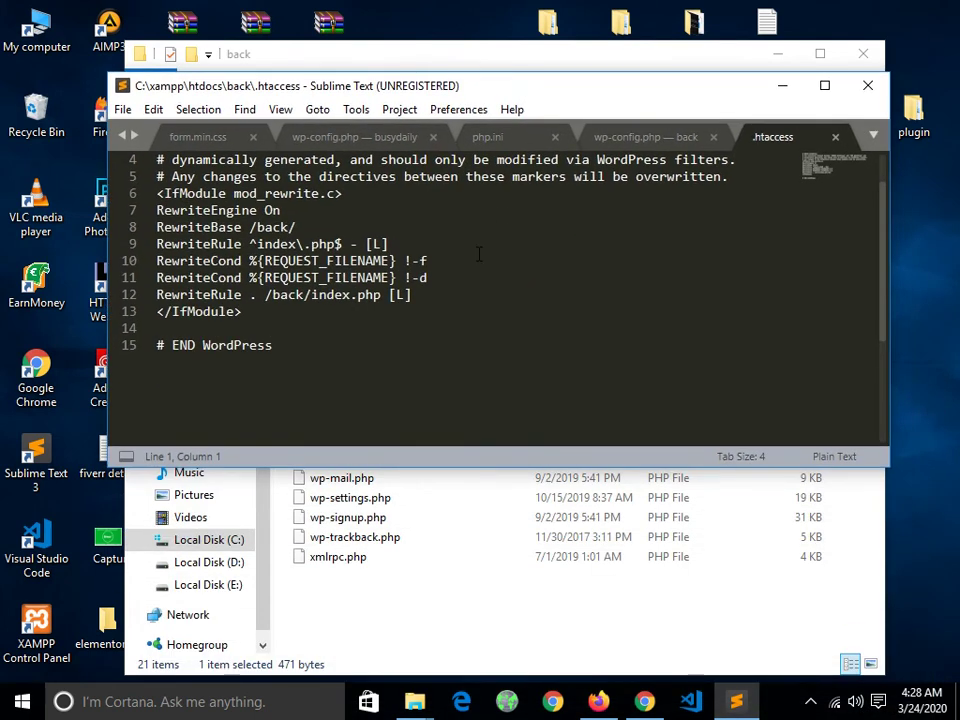
scroll(505, 293, up, 2)
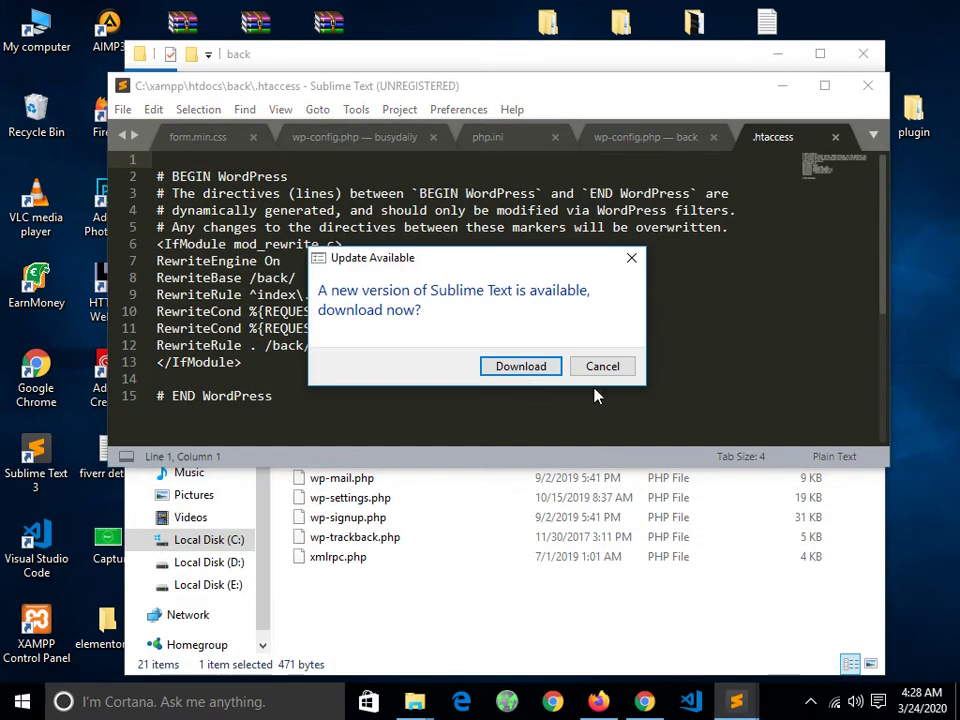
click(602, 366)
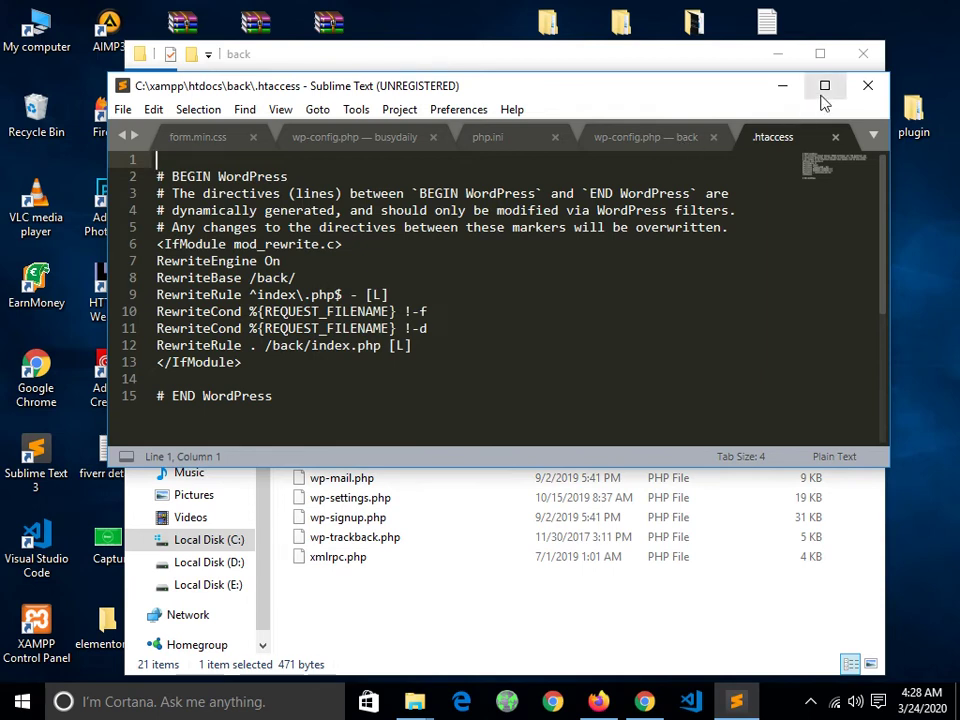
click(824, 86)
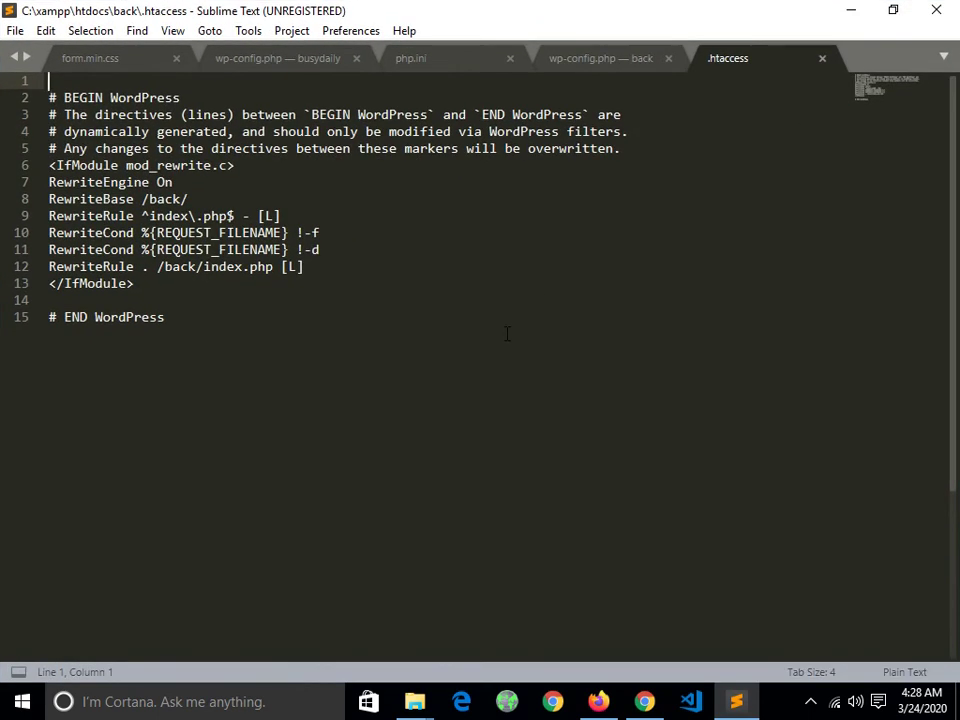
scroll(409, 378, down, 1)
scroll(409, 378, up, 1)
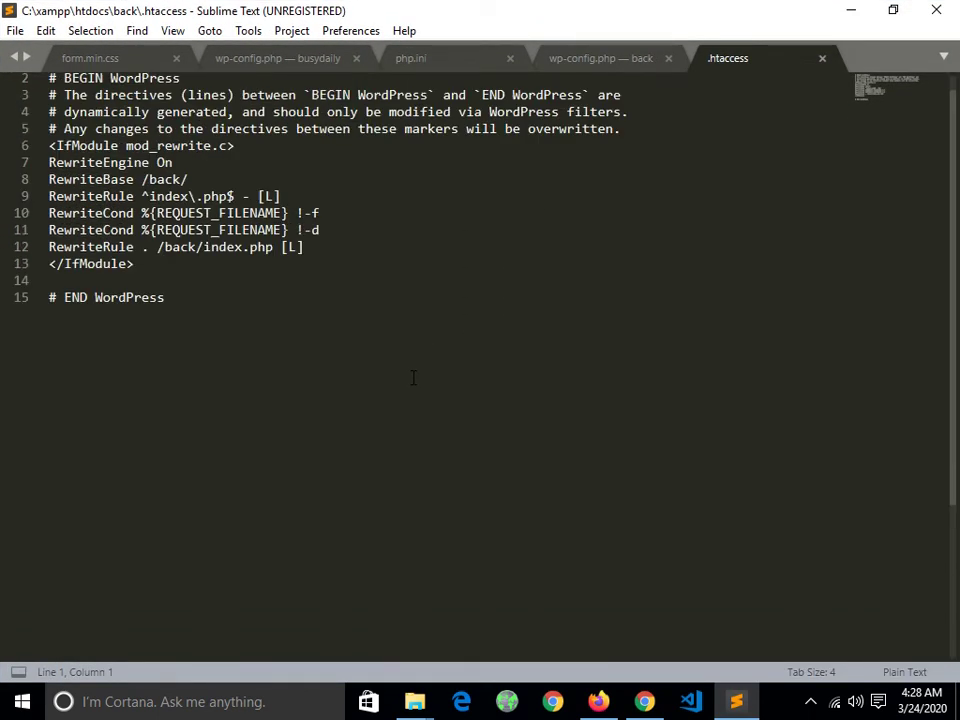
Step: Insert four blank lines before the # END WordPress line in .htaccess, then minimize the editor
click(172, 297)
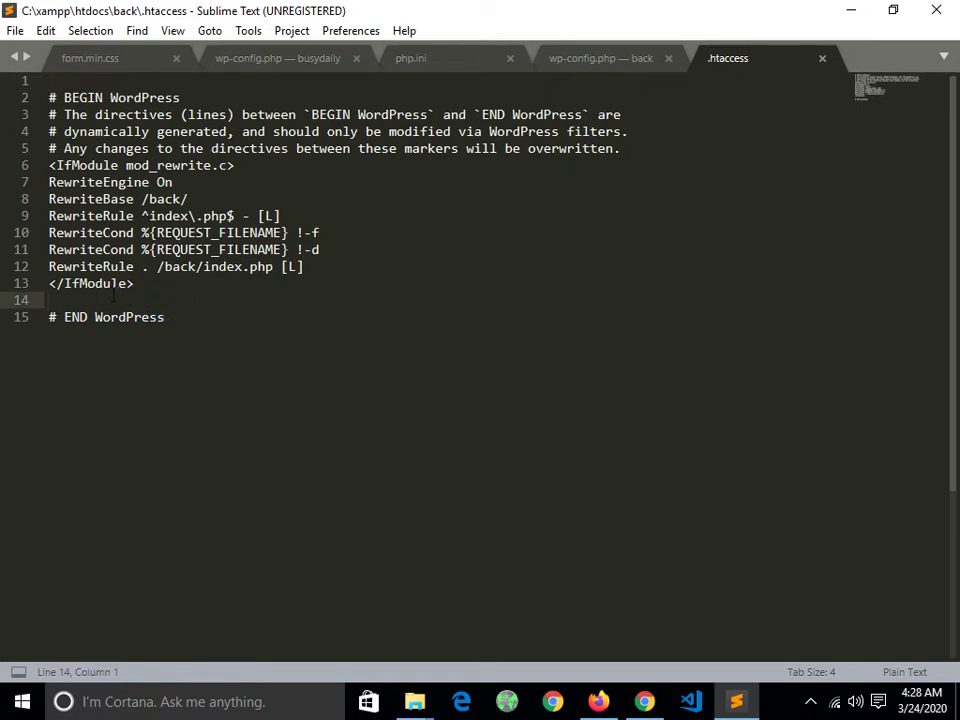
key(Return)
key(Return)
key(Return)
key(Return)
click(80, 326)
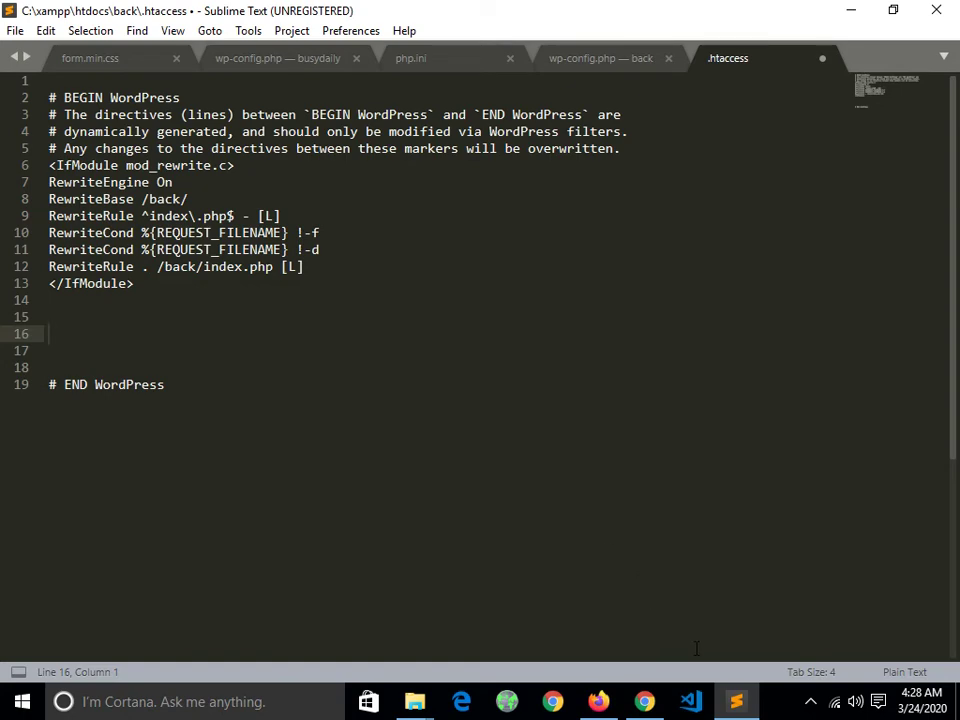
click(739, 702)
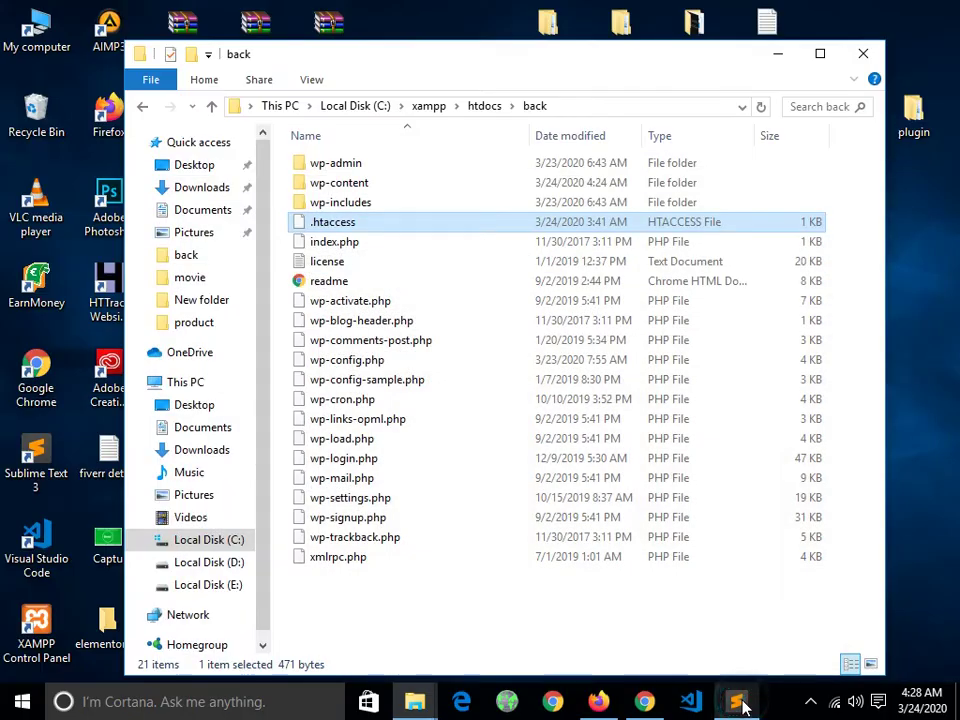
Step: Open the MAX text file from the desktop, select its five php_value limit lines, and return to .htaccess in Sublime Text
click(777, 53)
double_click(774, 50)
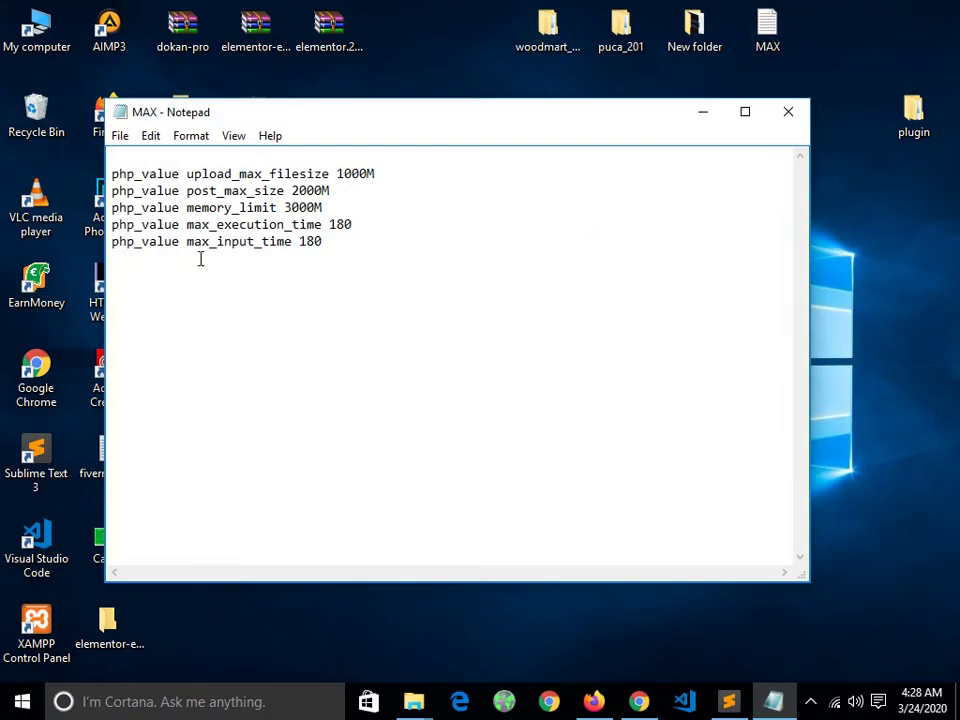
drag(339, 272, 148, 185)
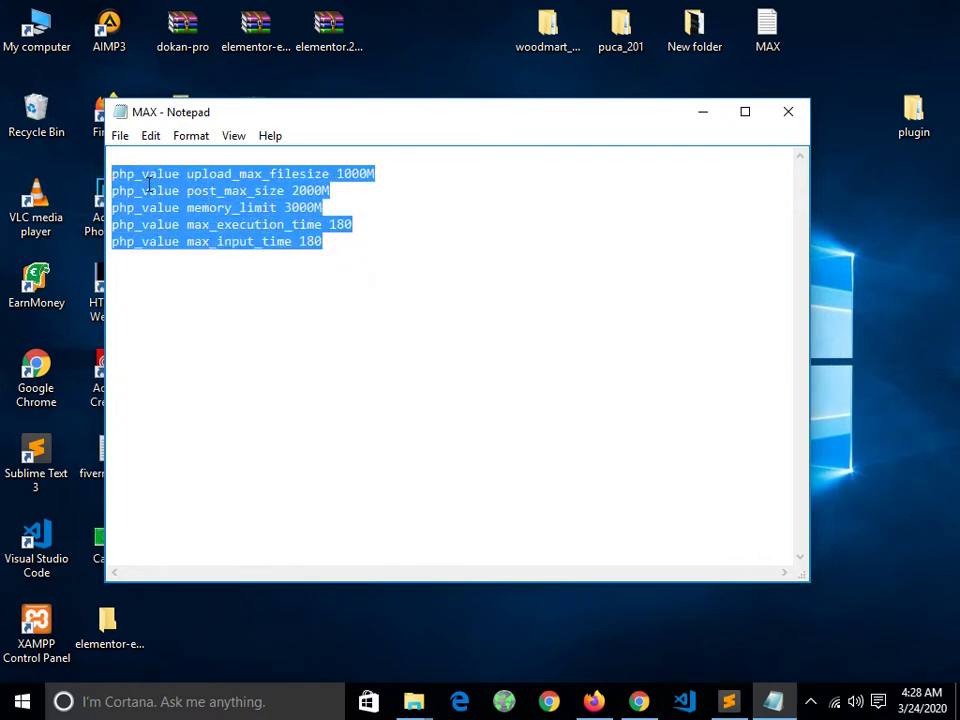
click(336, 348)
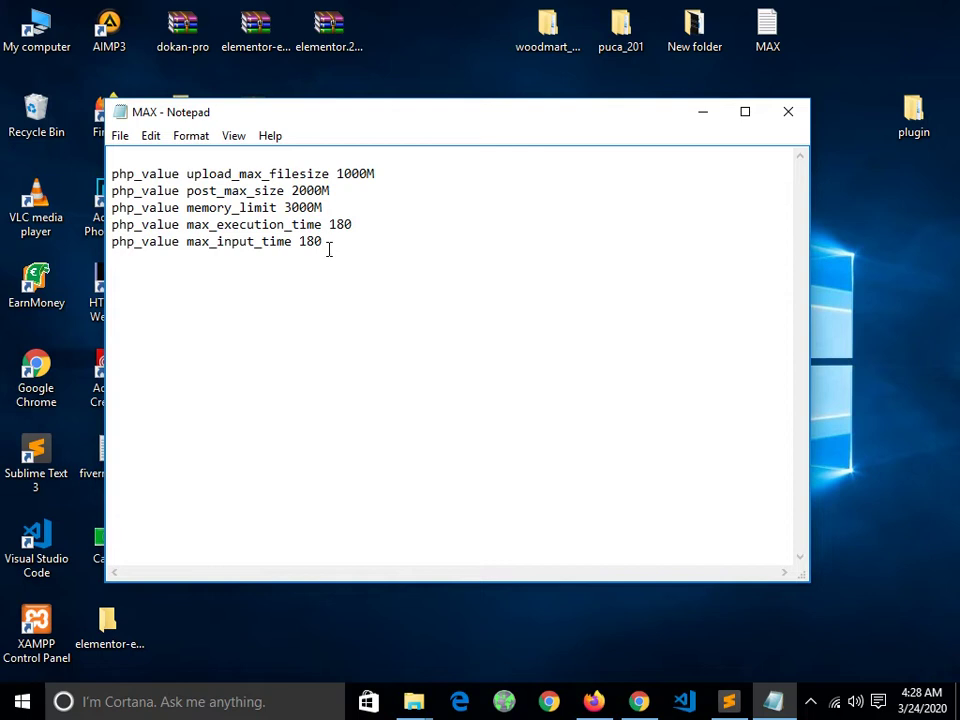
drag(330, 246, 112, 156)
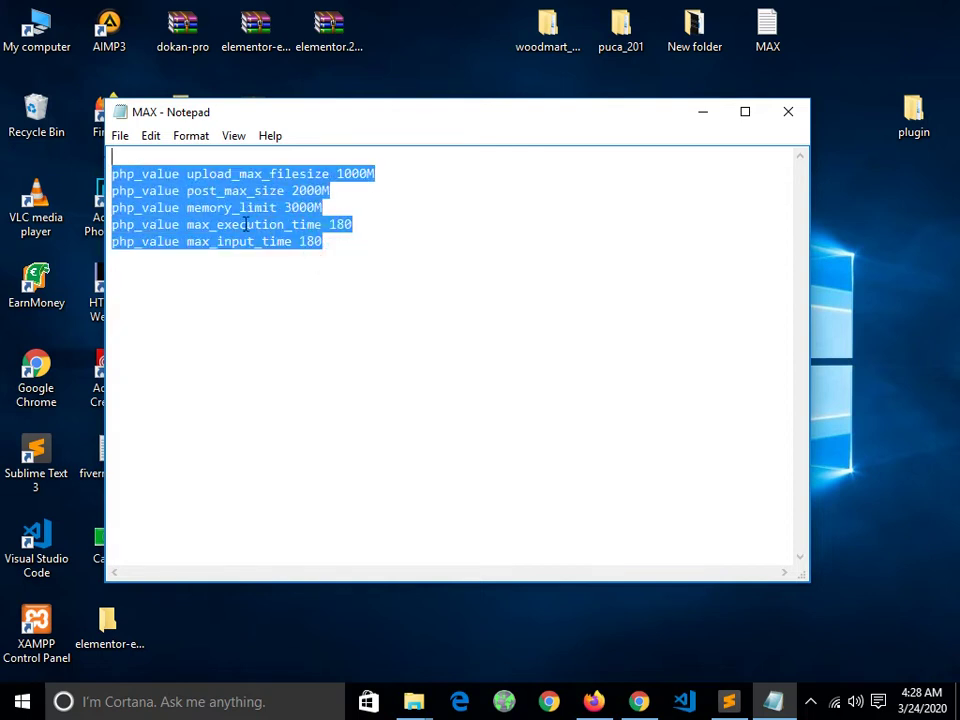
click(730, 702)
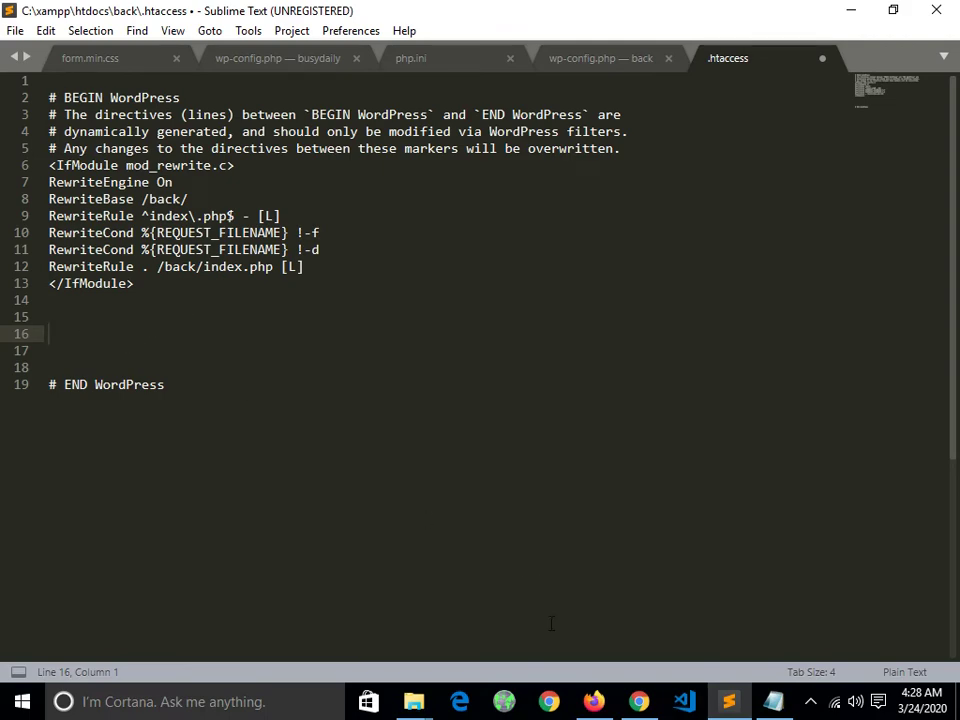
Step: Return to the TbayTheme Demo Importer in Firefox and switch the demo list from WPBakery to Elementor demos
click(596, 700)
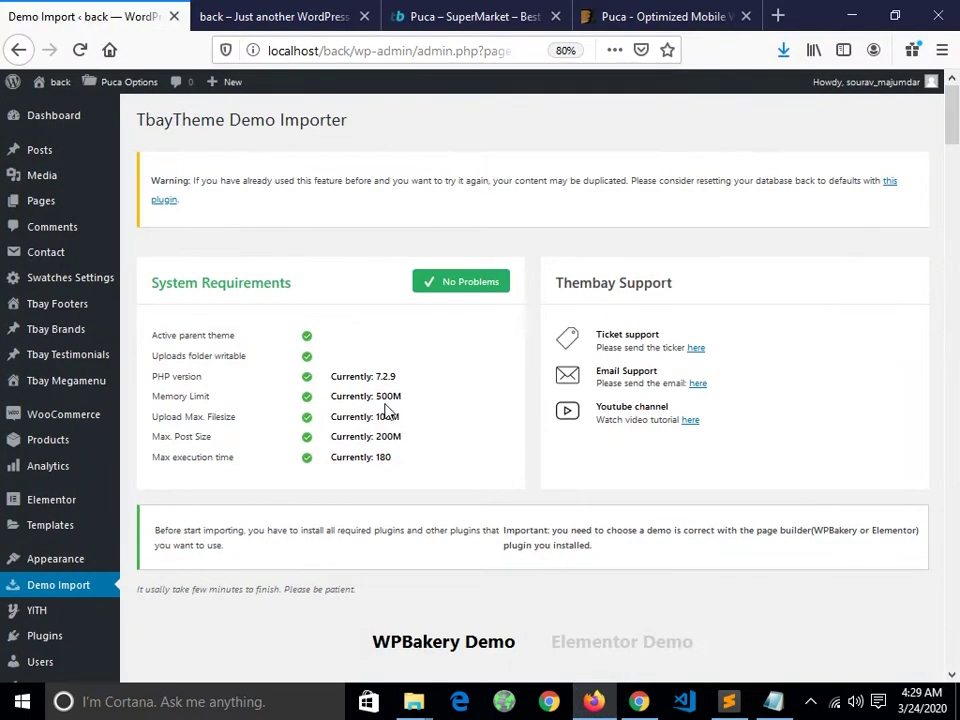
scroll(386, 410, down, 3)
scroll(506, 351, down, 10)
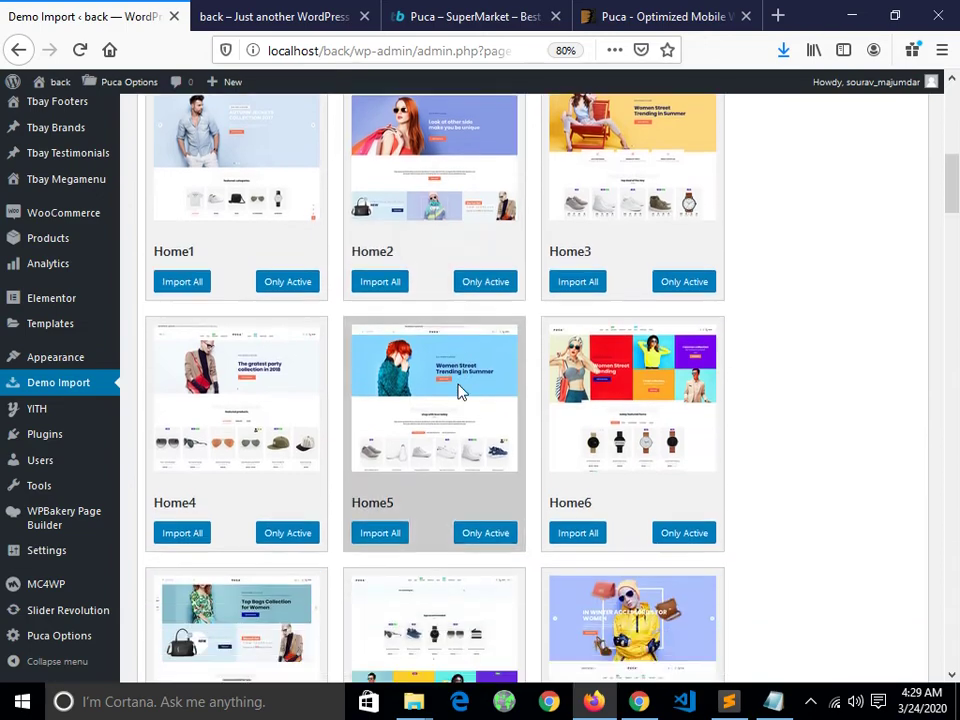
scroll(532, 458, up, 7)
scroll(532, 458, up, 5)
scroll(499, 506, down, 5)
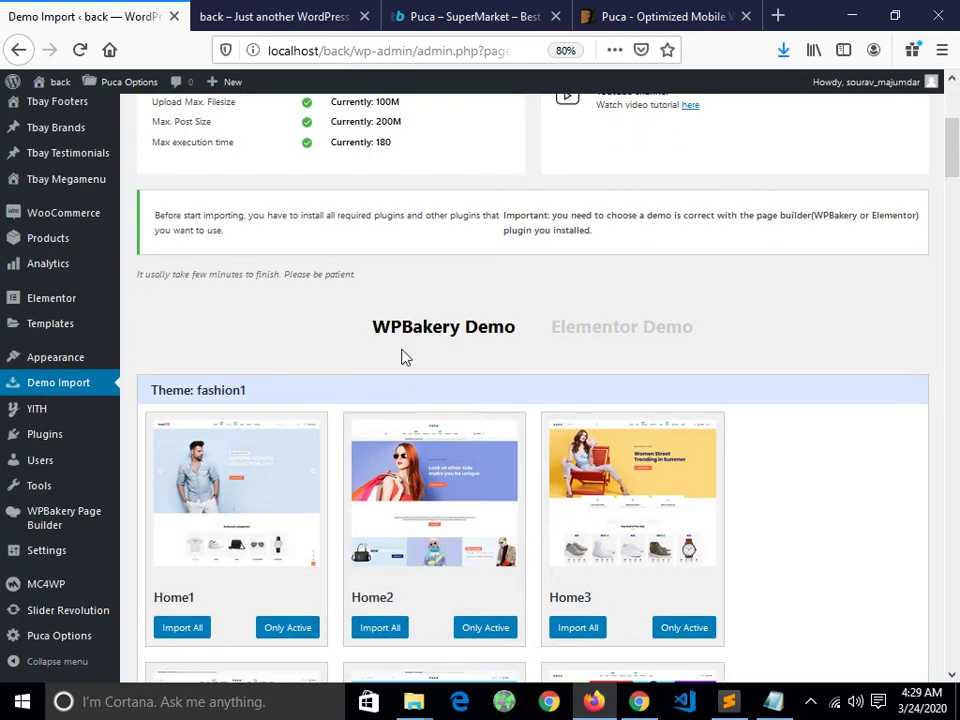
click(617, 328)
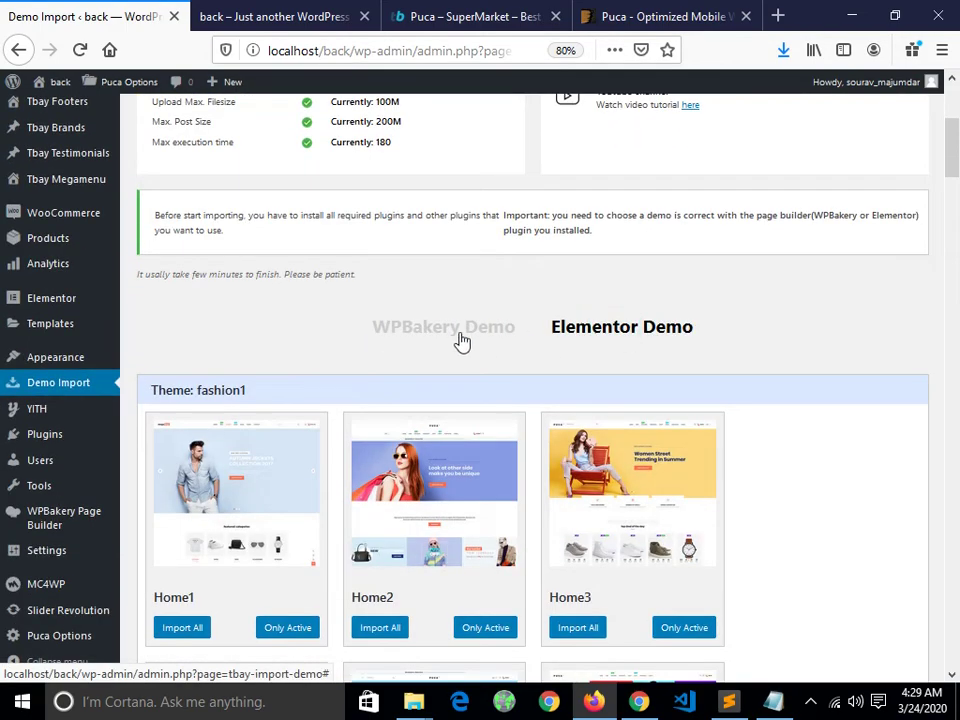
click(453, 341)
click(585, 332)
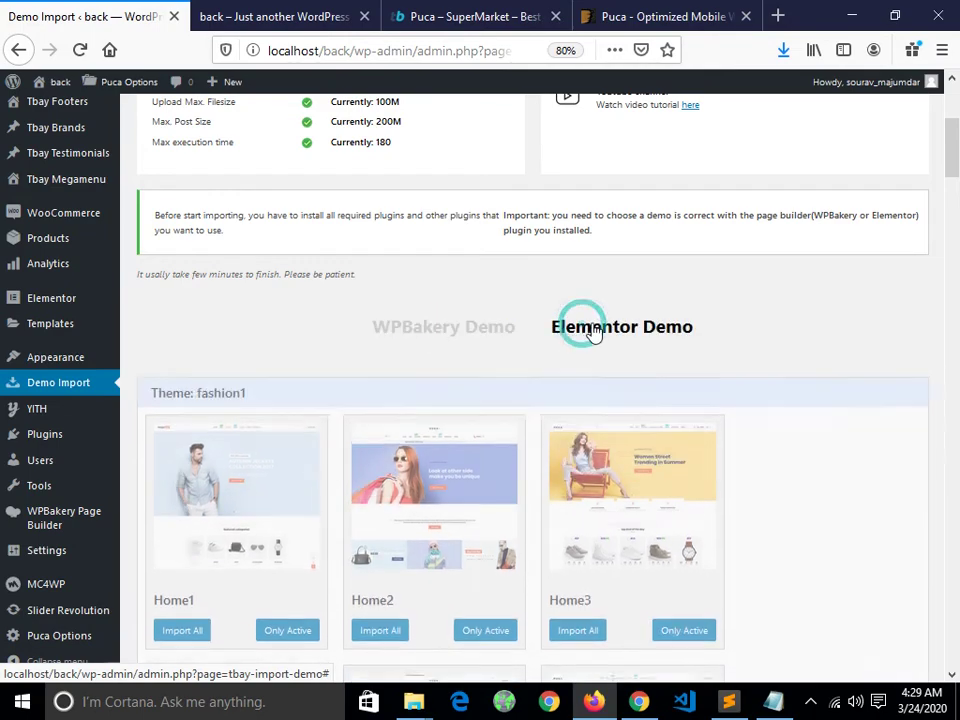
Step: Browse the Elementor demos and examine the live Puca SuperMarket page for the layout to match
scroll(583, 349, down, 10)
scroll(428, 410, down, 12)
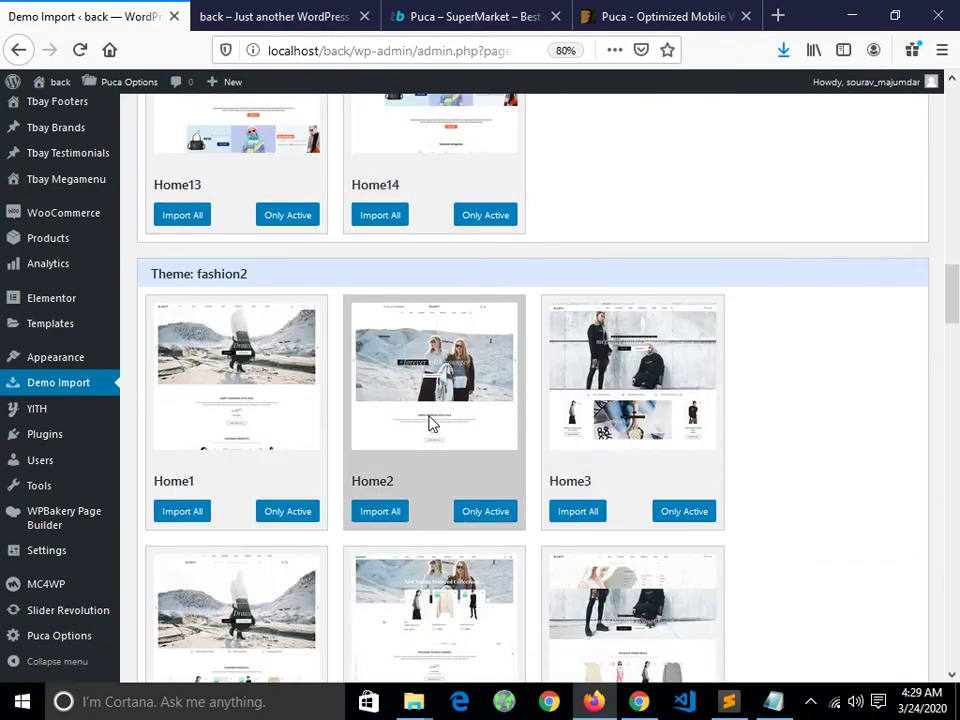
scroll(433, 407, down, 6)
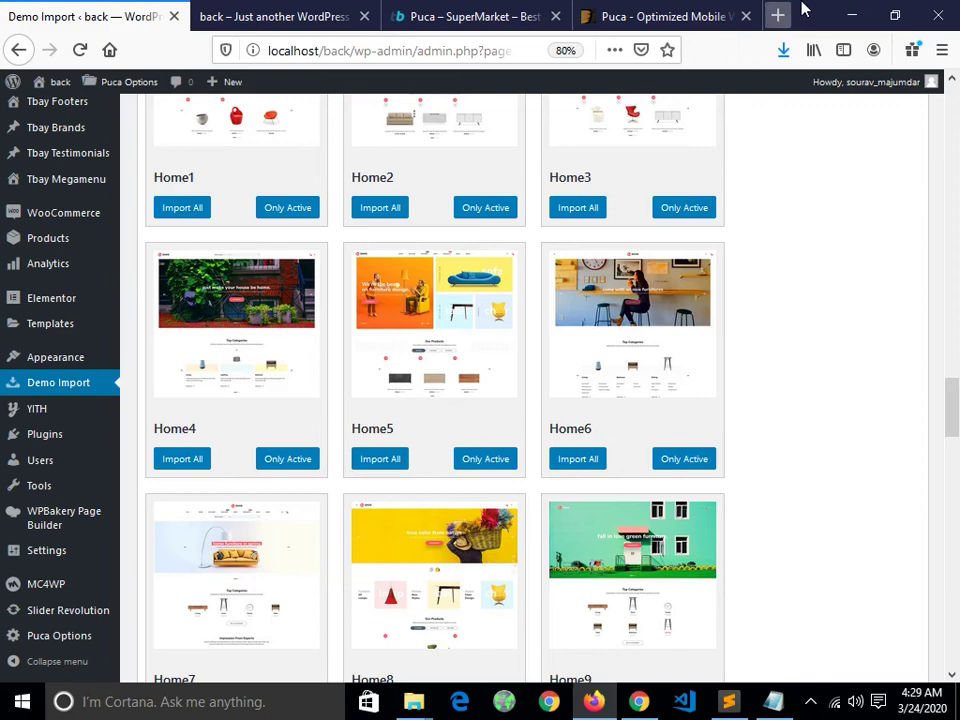
click(636, 22)
scroll(500, 297, up, 5)
click(478, 16)
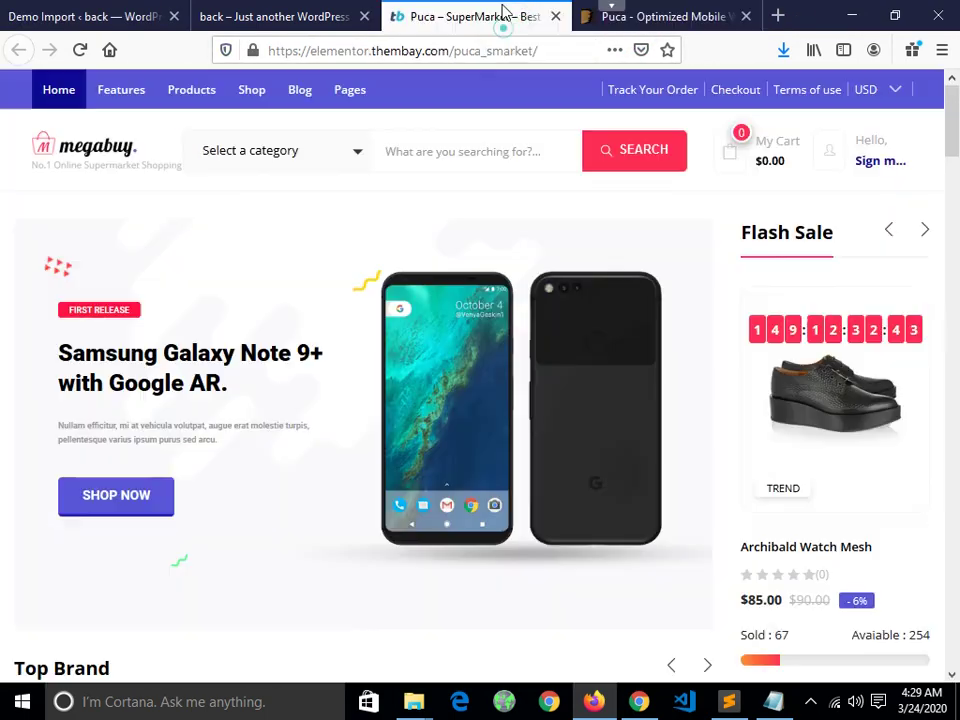
scroll(378, 306, down, 2)
scroll(615, 390, down, 3)
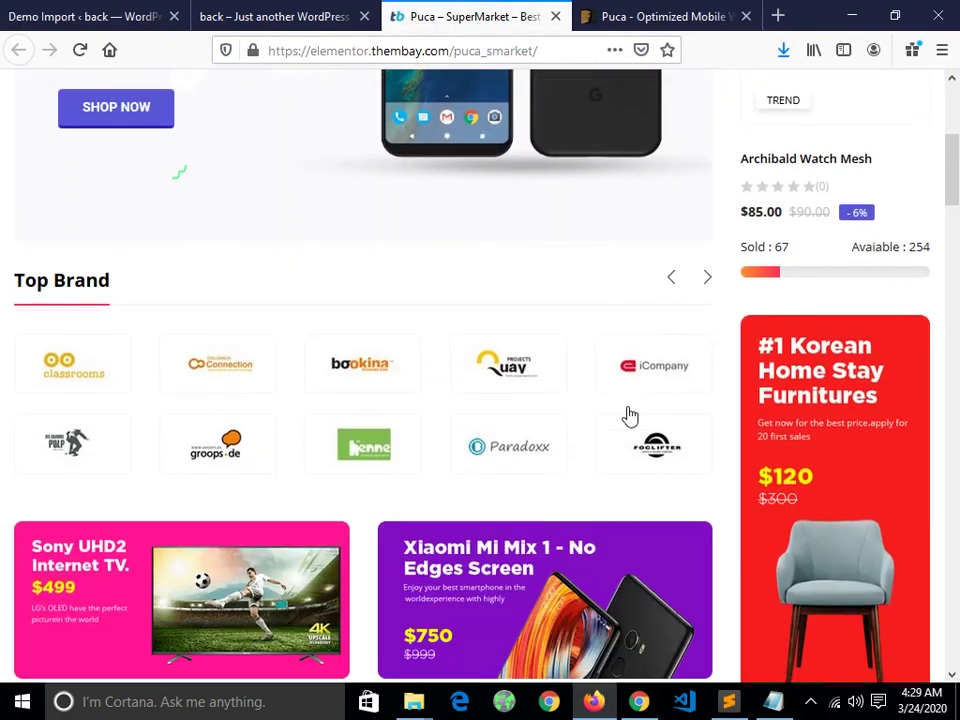
scroll(630, 416, up, 4)
click(235, 10)
click(118, 14)
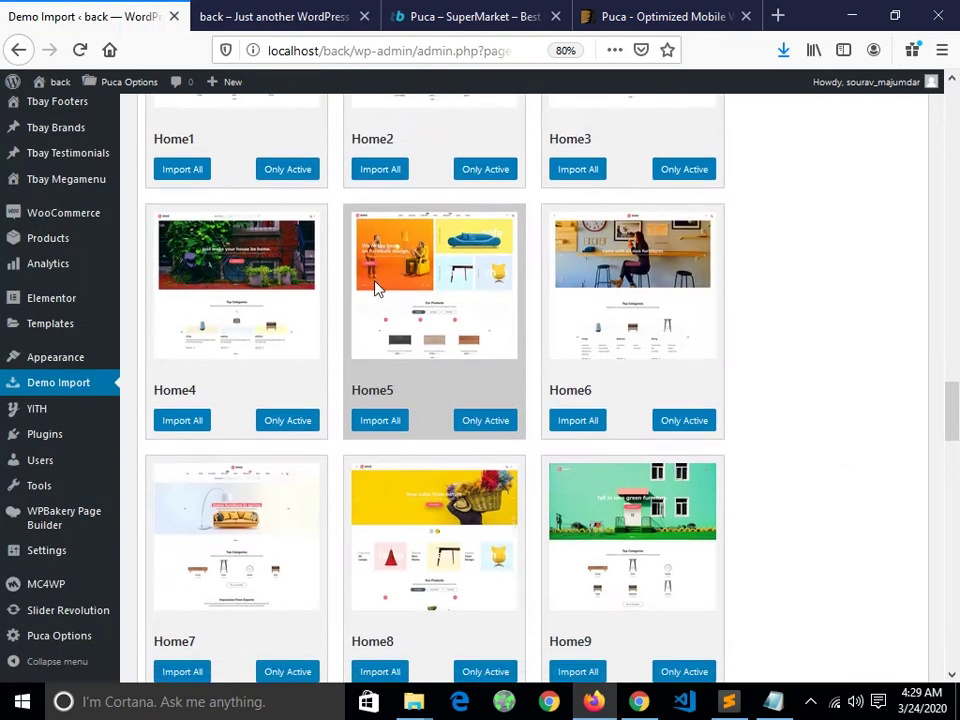
Step: Find the smarket1 skin matching the live SuperMarket page and import all data with Home1 as default
scroll(375, 285, down, 8)
scroll(424, 296, down, 9)
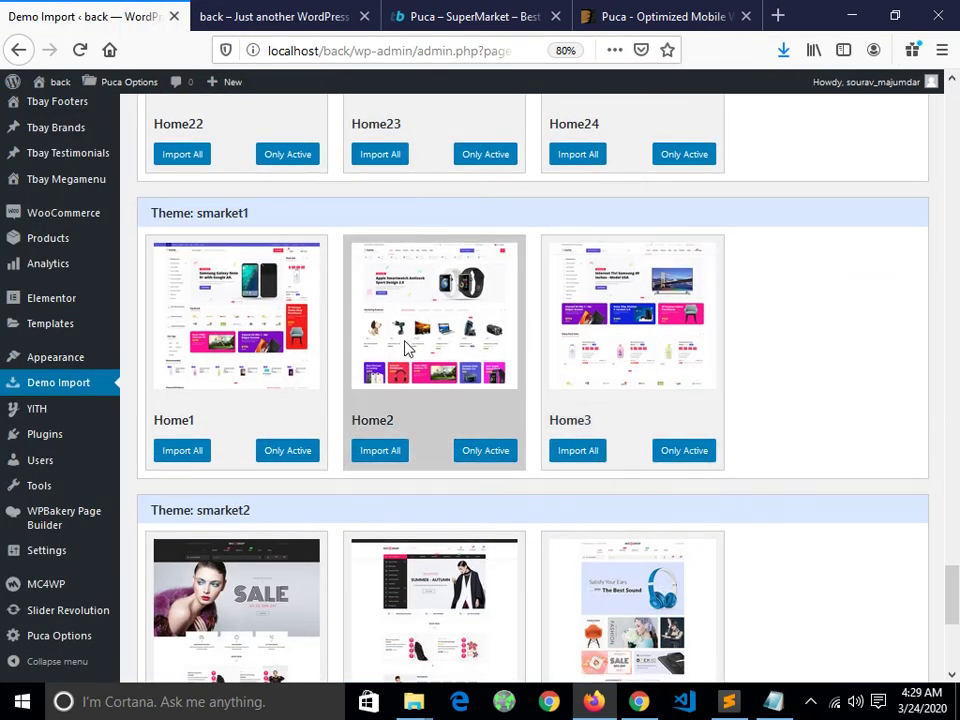
click(422, 18)
click(130, 16)
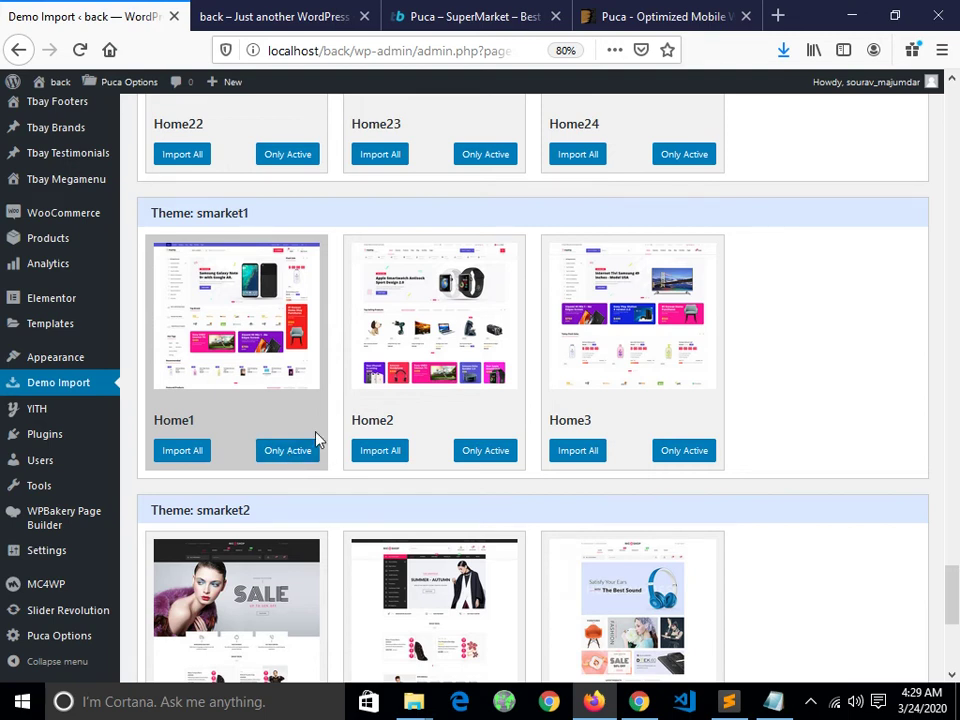
scroll(310, 438, down, 1)
click(181, 375)
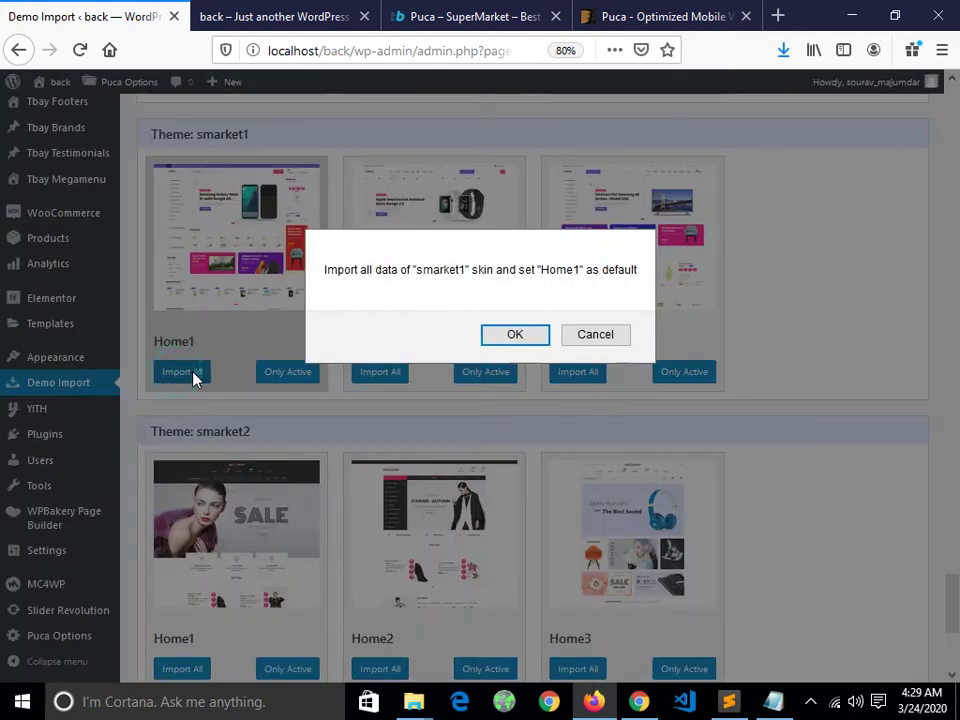
click(529, 339)
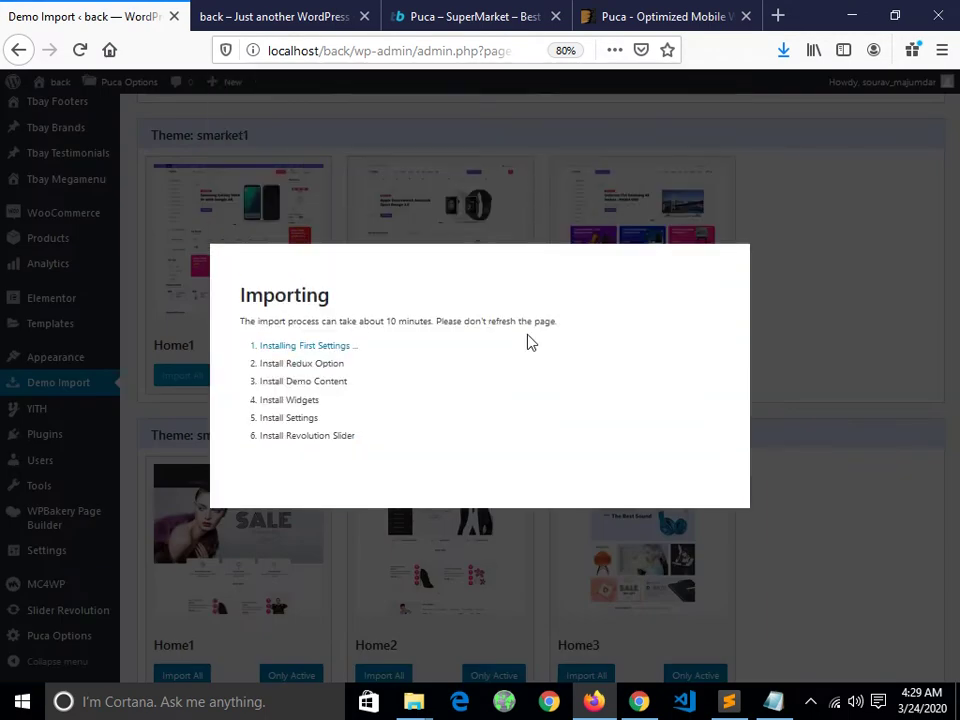
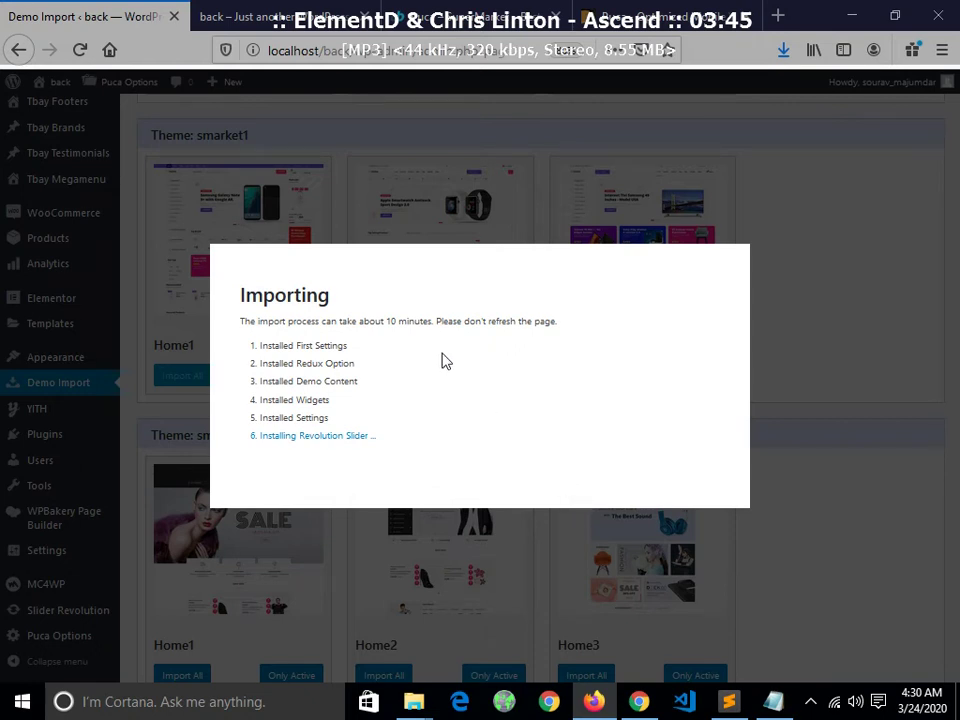
Step: Reload the shop's front page at localhost/back, check the import status, and inspect the reloaded page
click(274, 18)
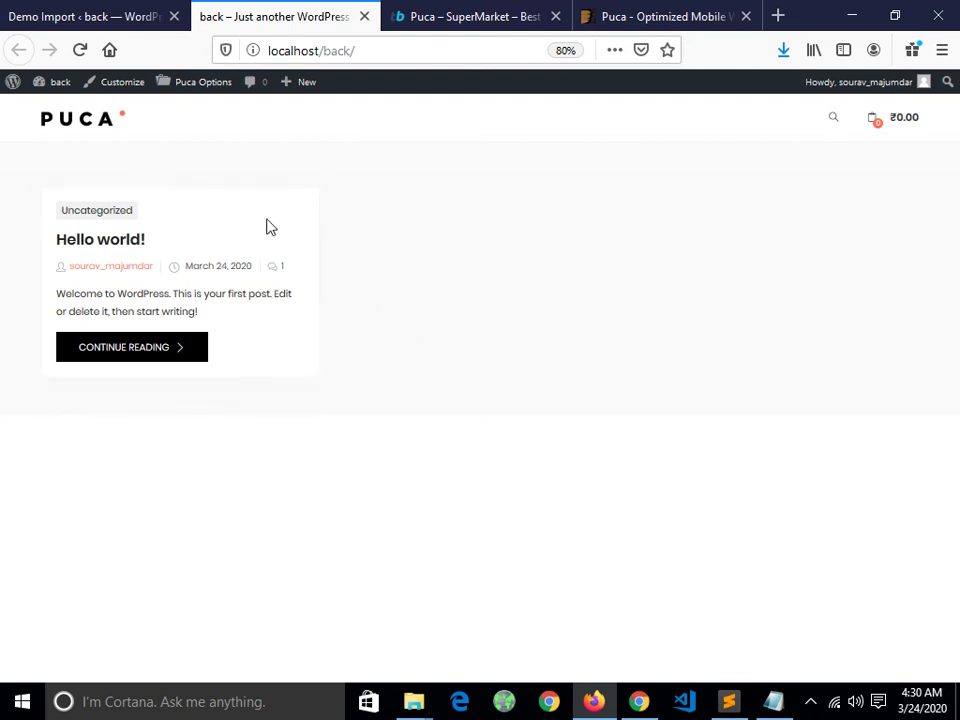
click(80, 48)
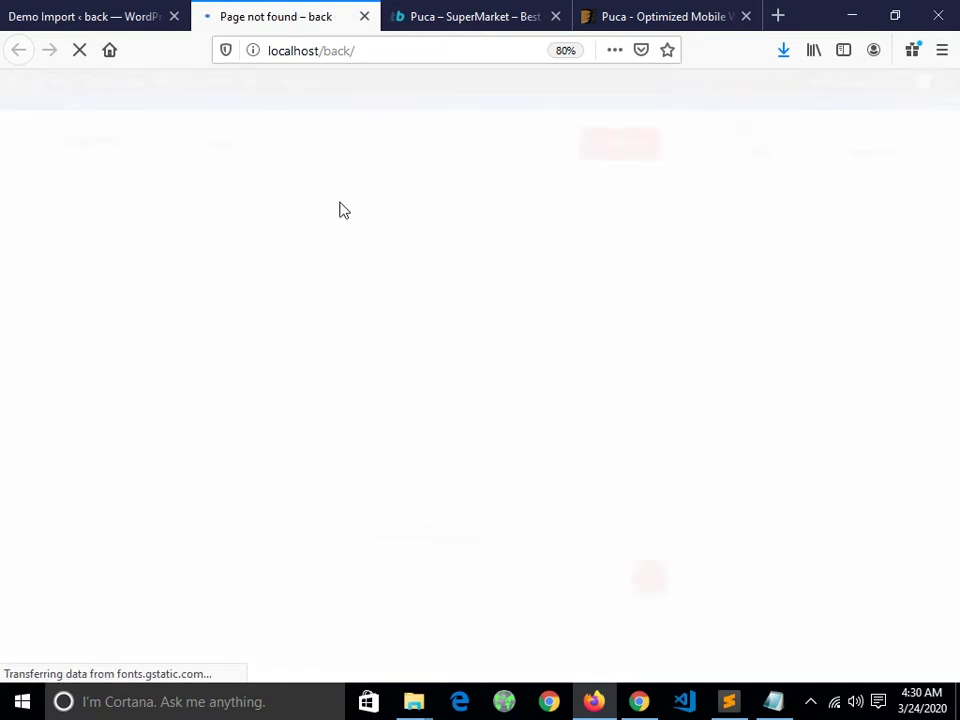
click(77, 18)
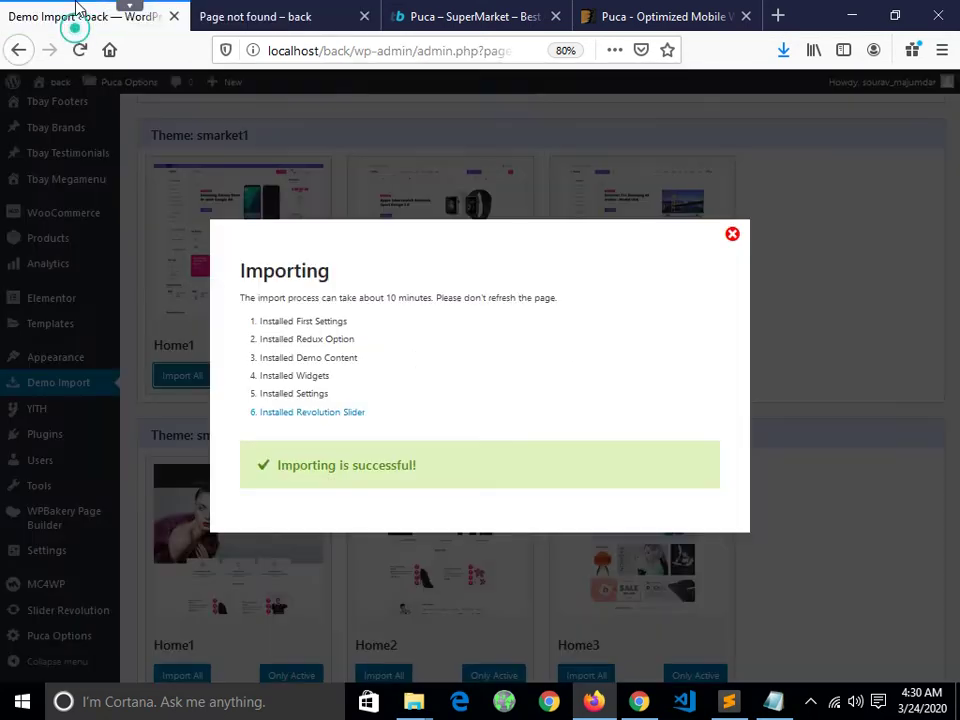
click(298, 24)
click(82, 50)
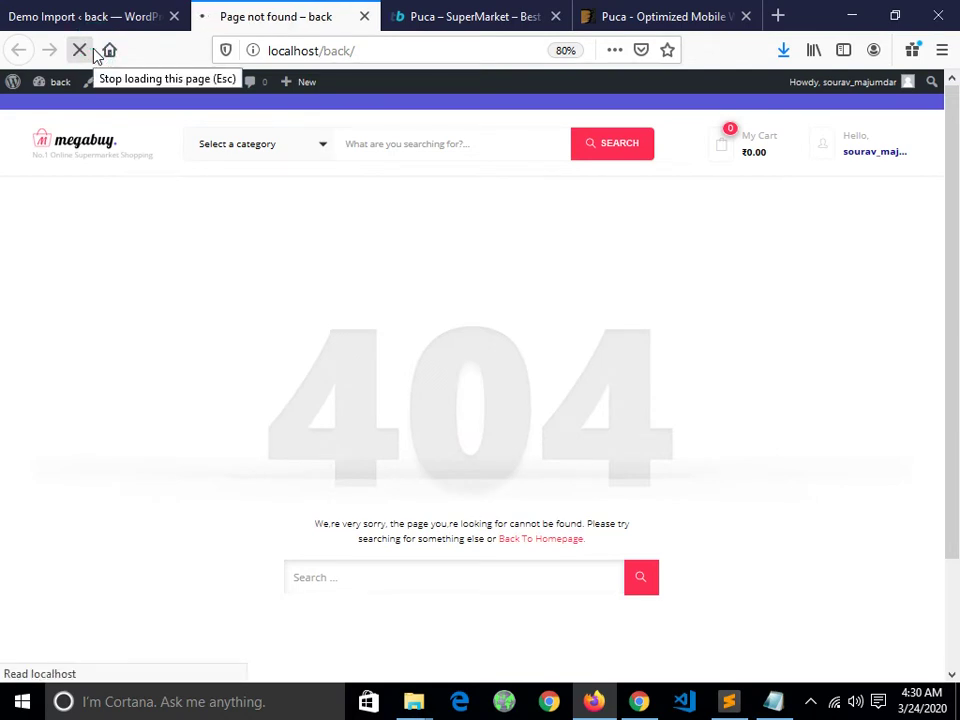
scroll(475, 352, down, 3)
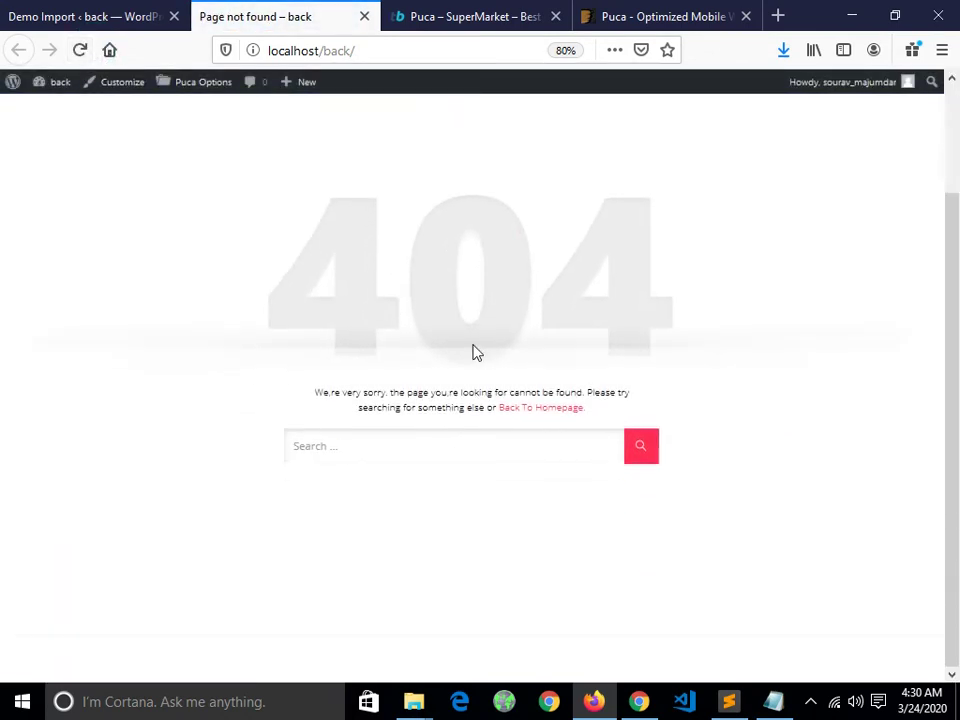
scroll(422, 424, up, 3)
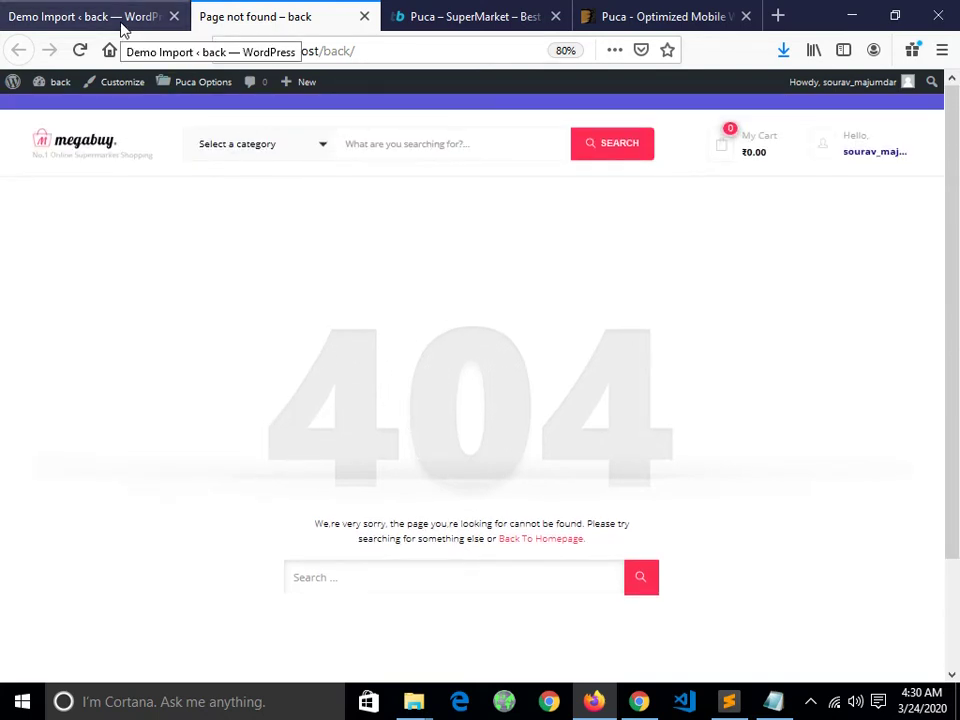
Step: Close the import progress dialog and review the Demo Importer's warning about repeated imports and resetting the database
click(95, 17)
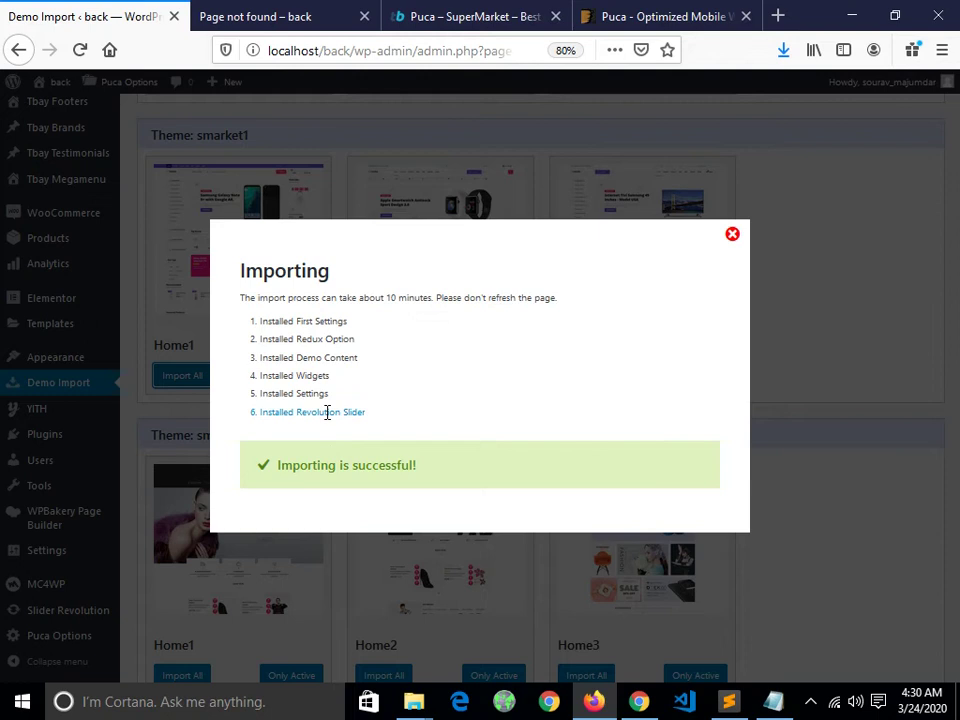
click(734, 236)
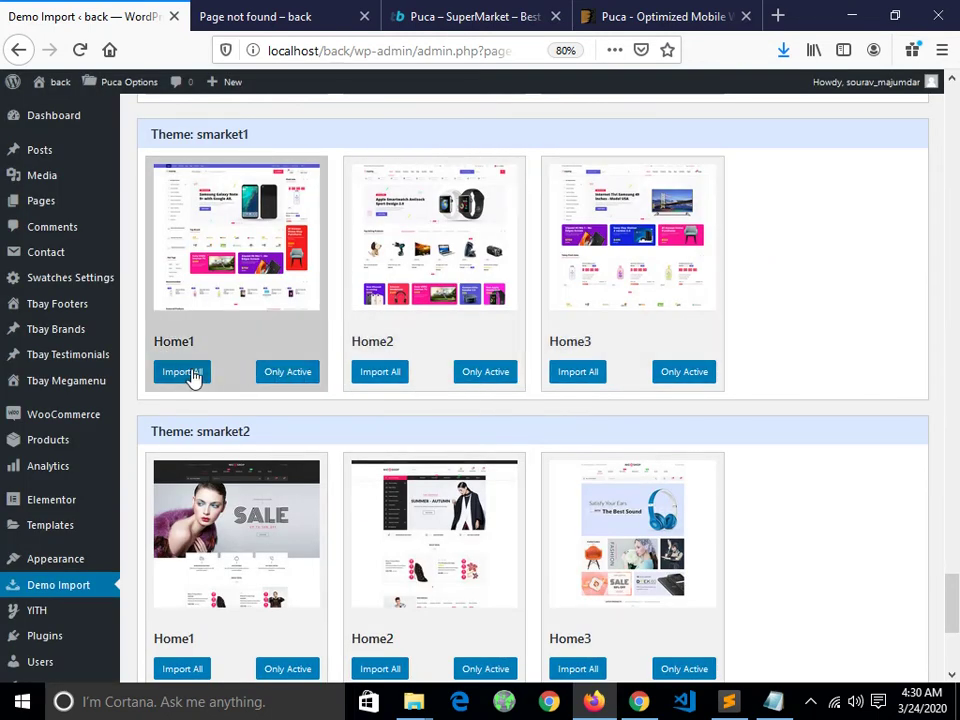
scroll(70, 393, down, 3)
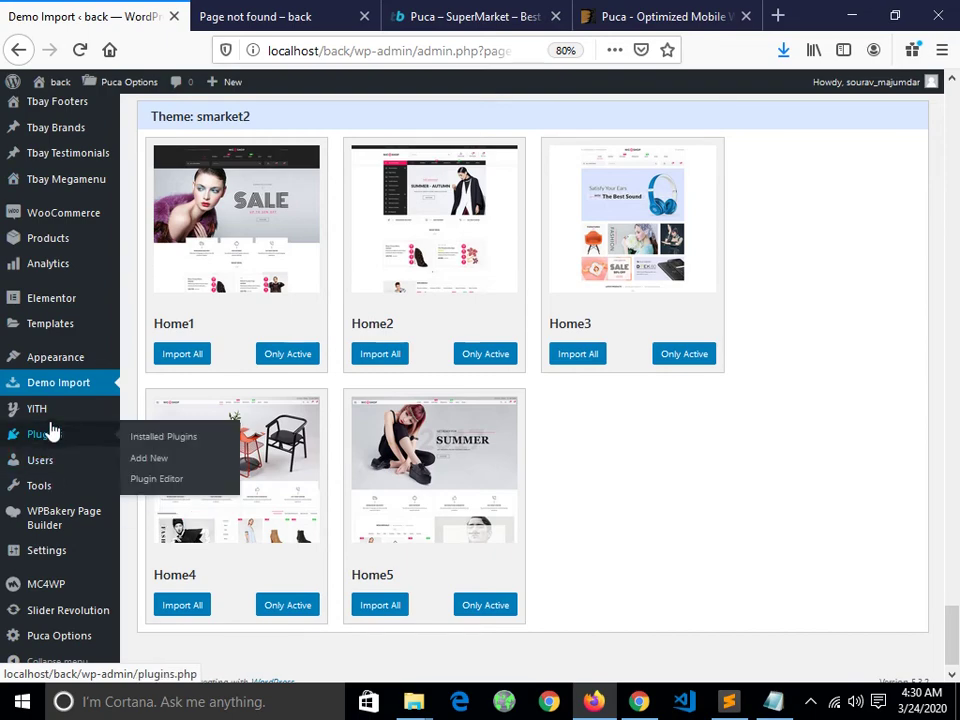
scroll(388, 366, up, 10)
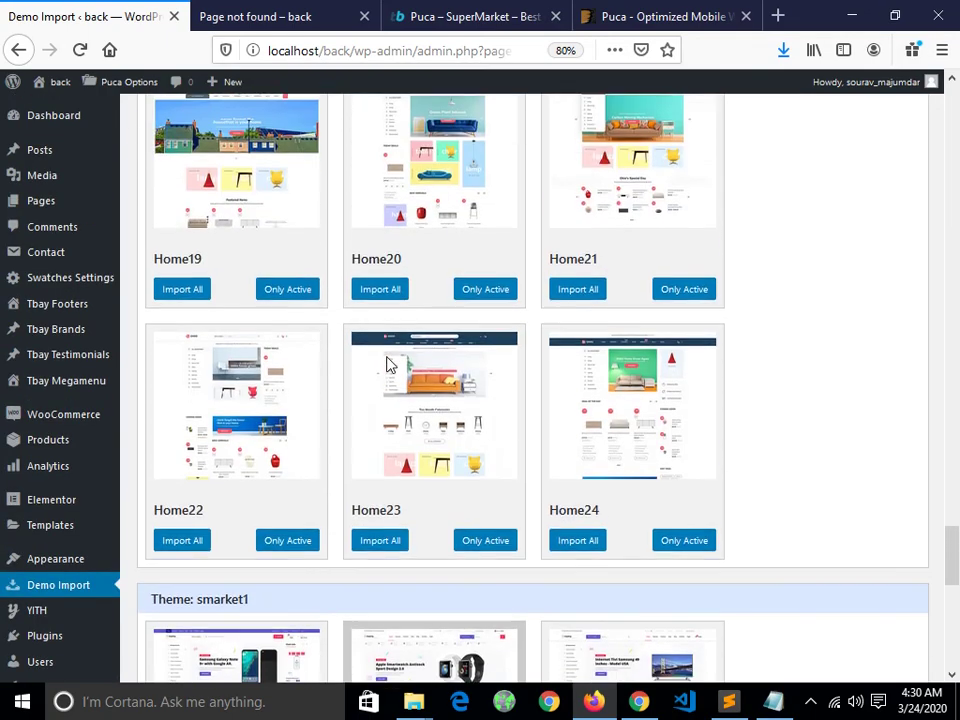
scroll(388, 372, up, 15)
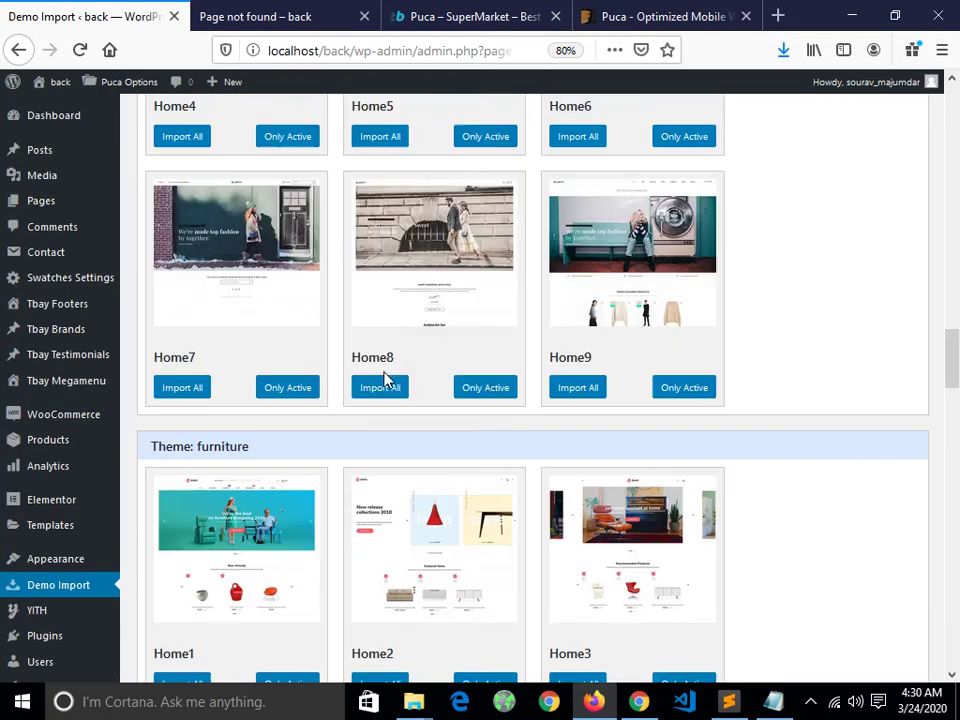
scroll(388, 378, up, 10)
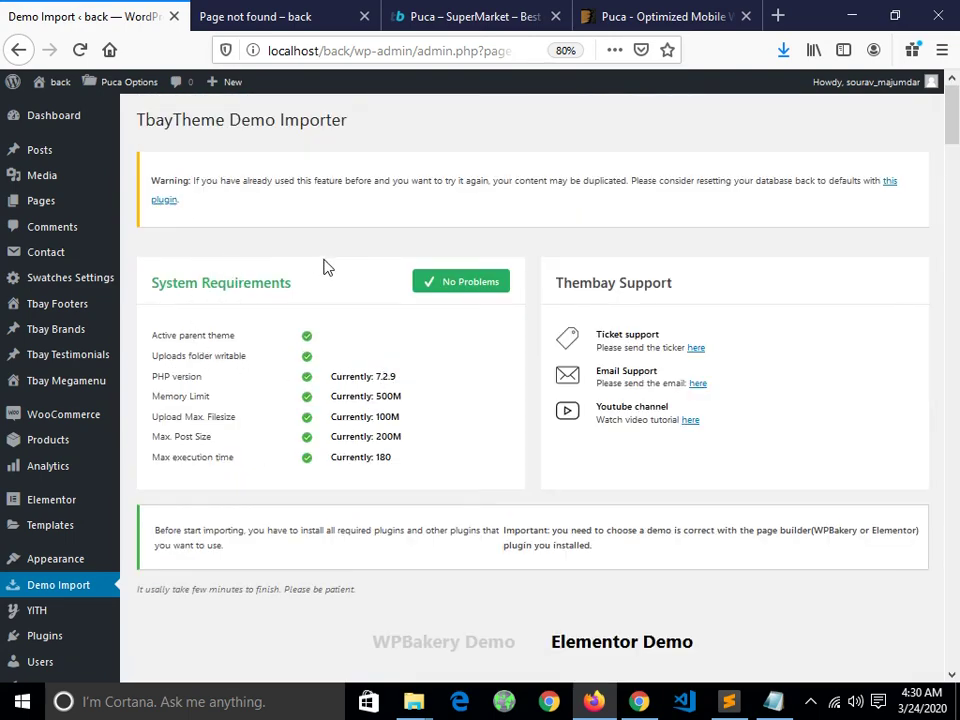
drag(156, 181, 208, 212)
click(208, 210)
Step: Browse the Demo Importer's Elementor demos from the fashion1 theme down to smarket2 and back up
scroll(204, 169, down, 20)
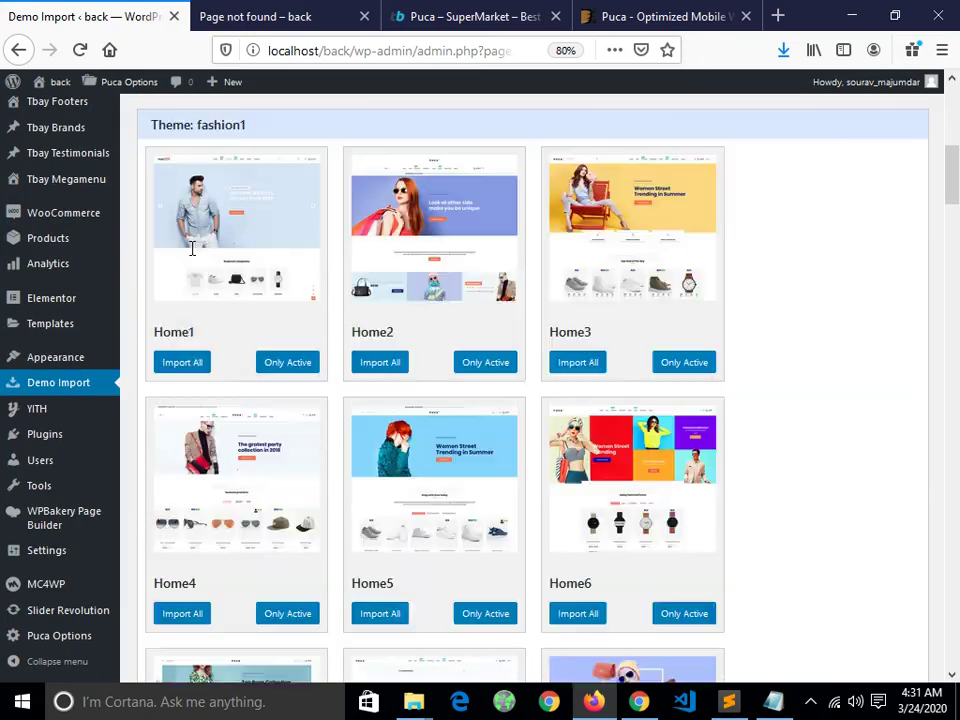
scroll(325, 385, down, 20)
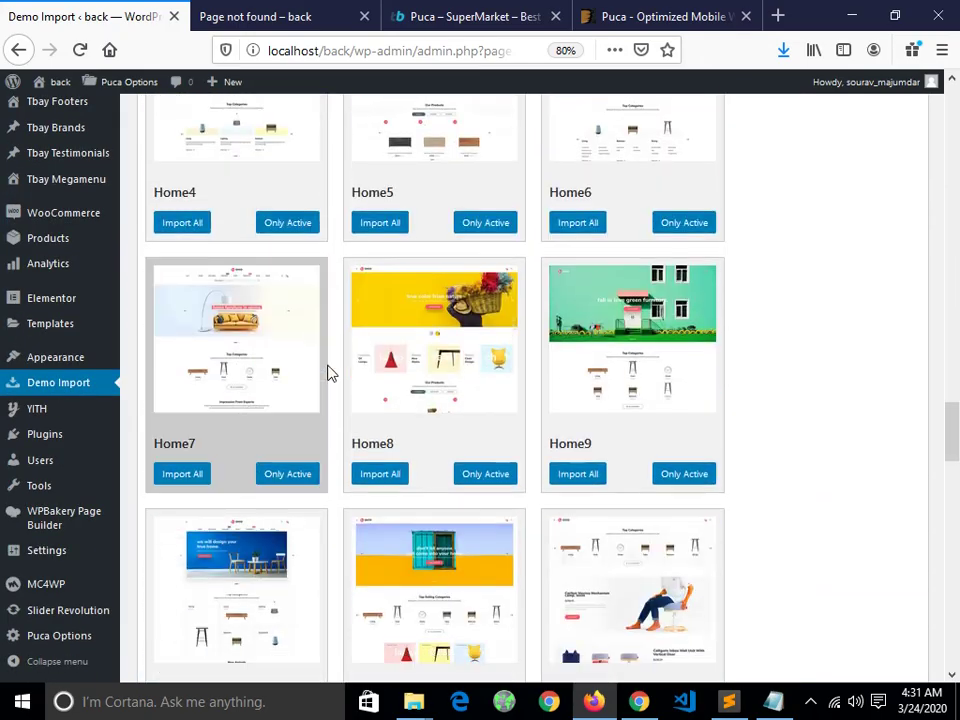
scroll(326, 383, down, 6)
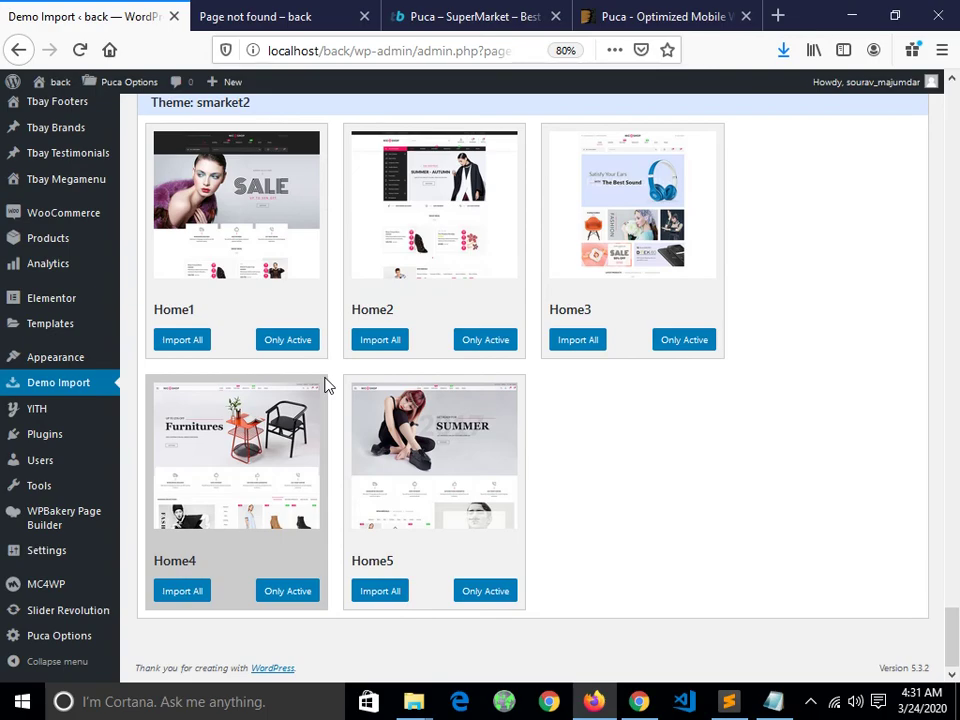
scroll(300, 395, up, 5)
scroll(285, 402, up, 20)
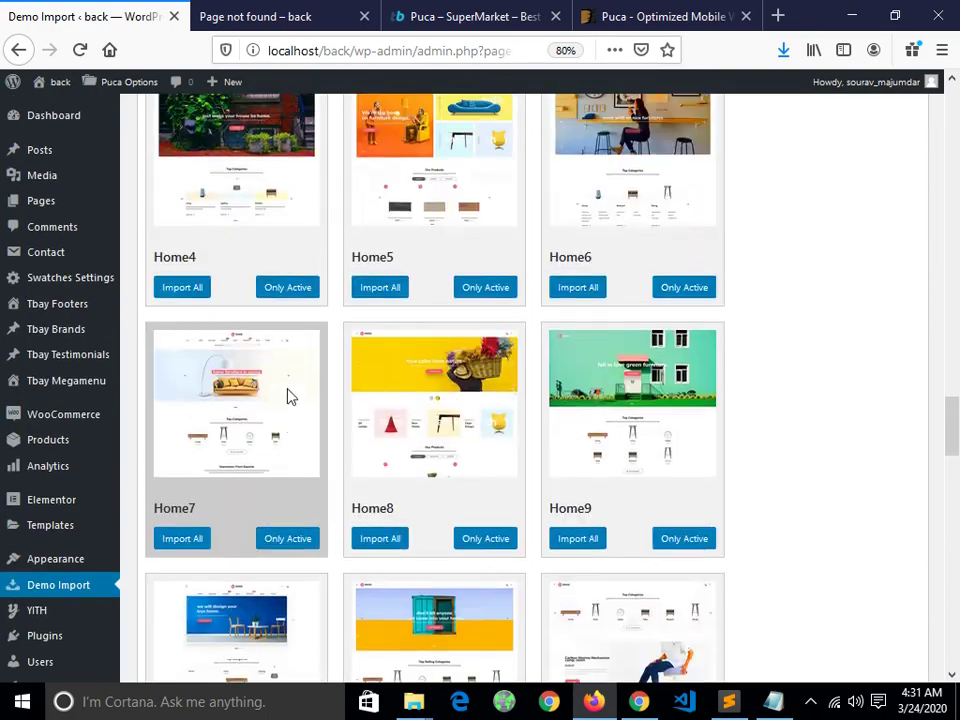
scroll(240, 306, up, 10)
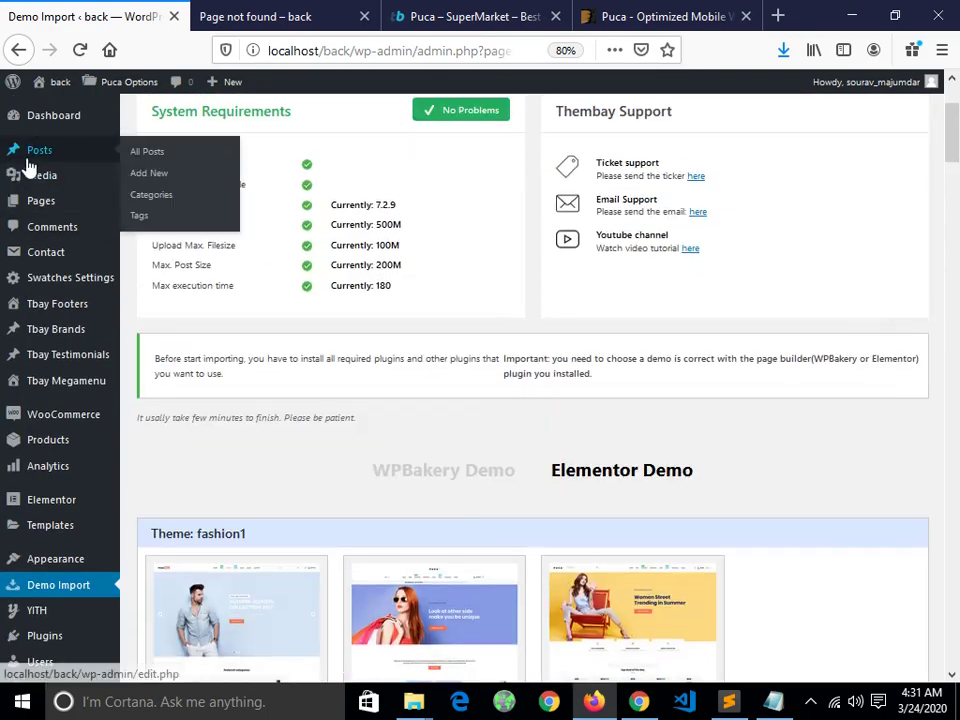
Step: Open the site's list of posts and compare it with the live Puca SuperMarket page
mouse_move(58, 503)
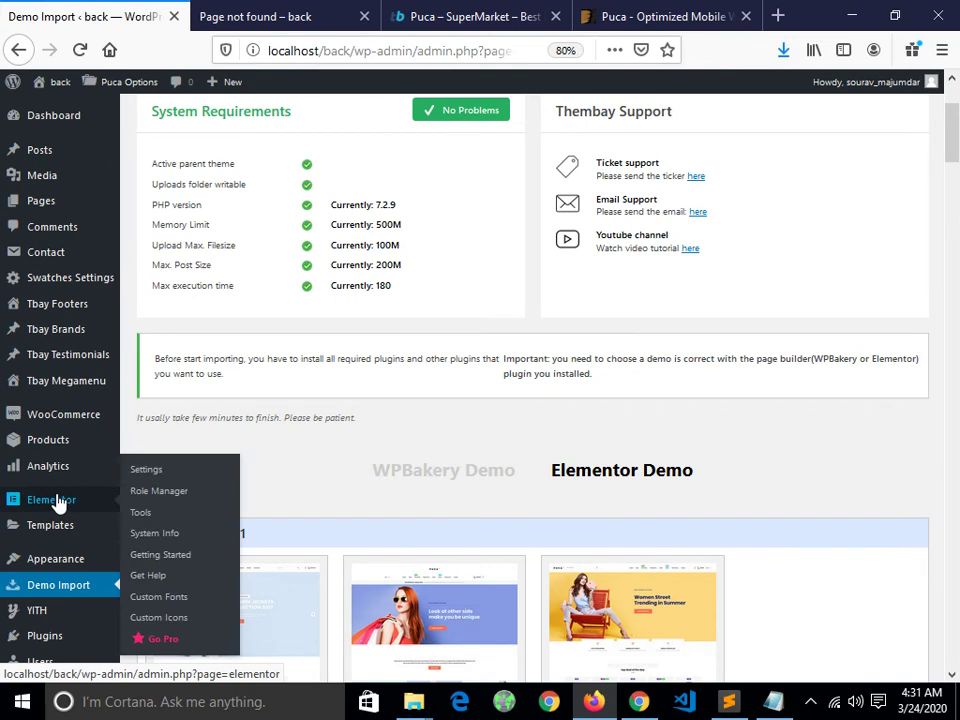
click(62, 152)
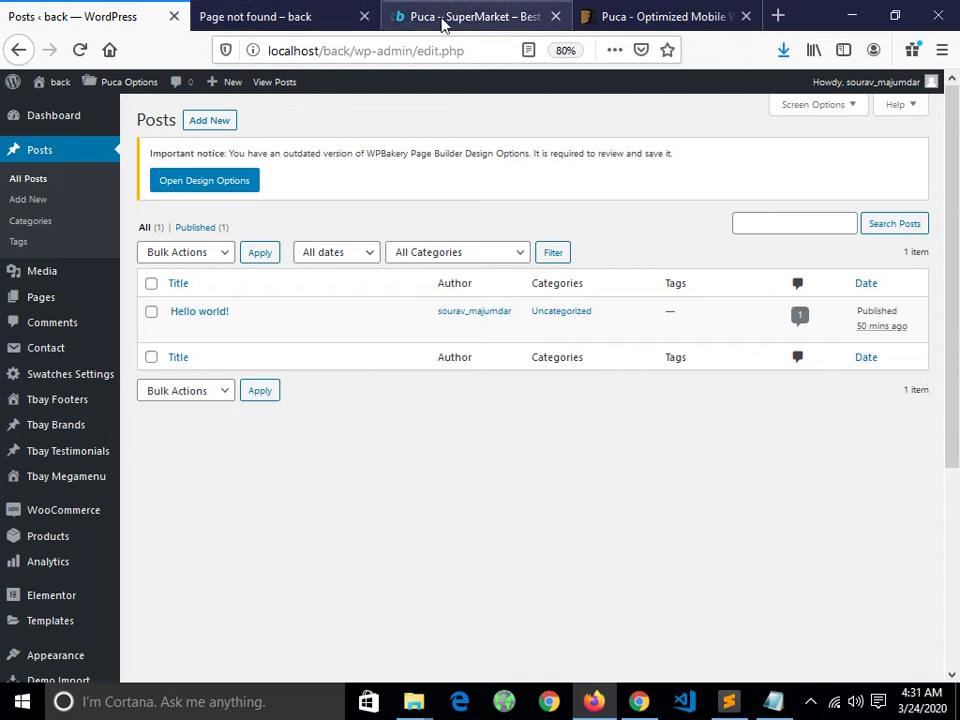
click(443, 20)
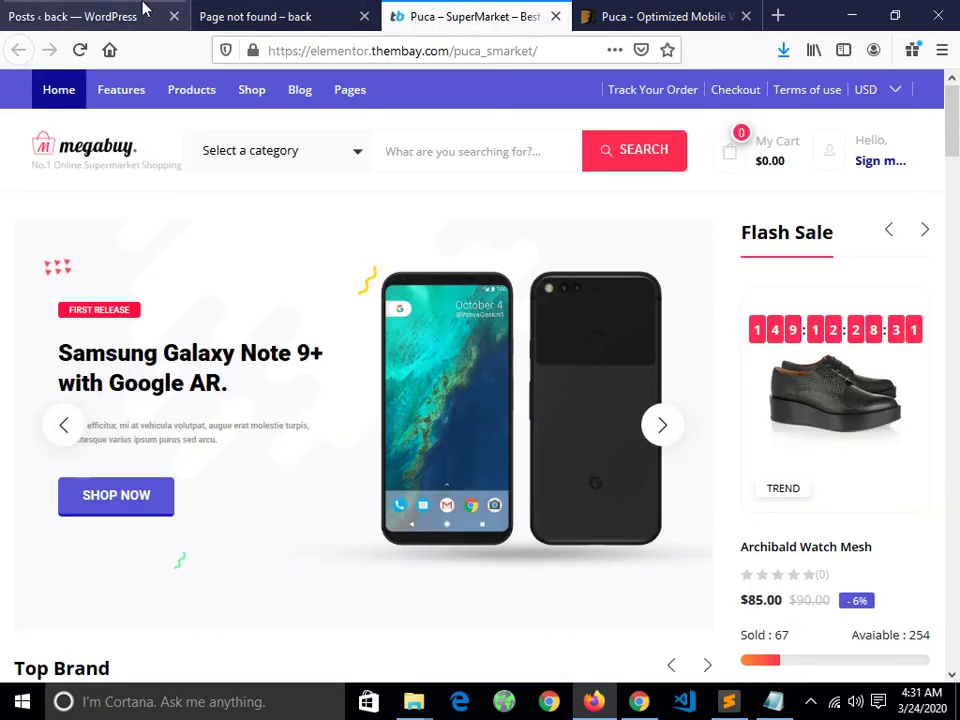
click(143, 9)
Step: Return to the Demo Import page and look through the Elementor demos down to the furniture theme
scroll(90, 300, down, 5)
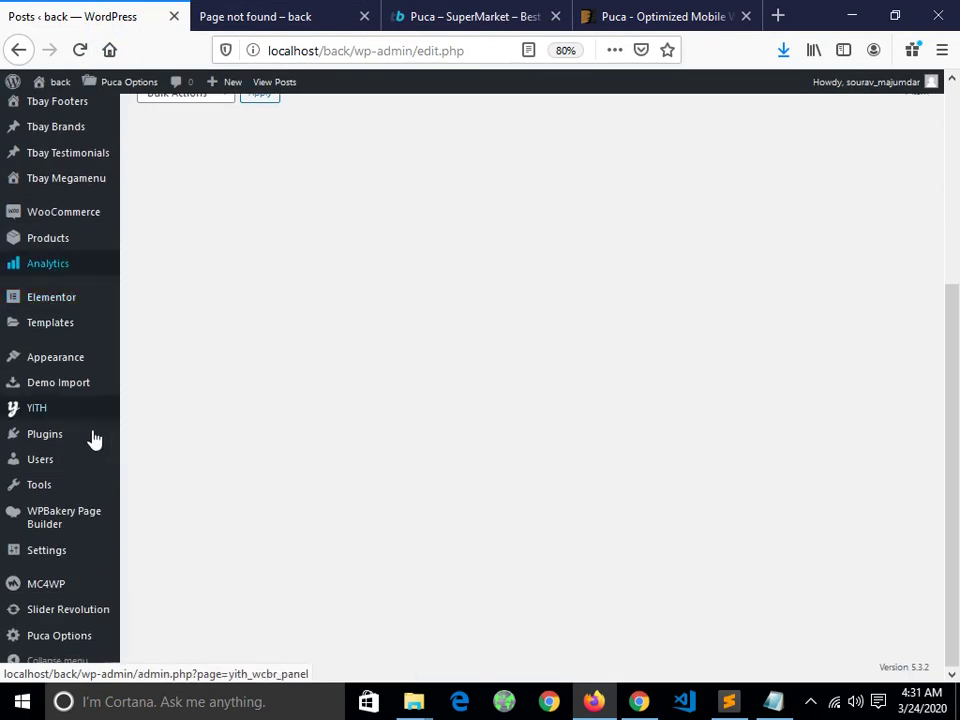
click(62, 388)
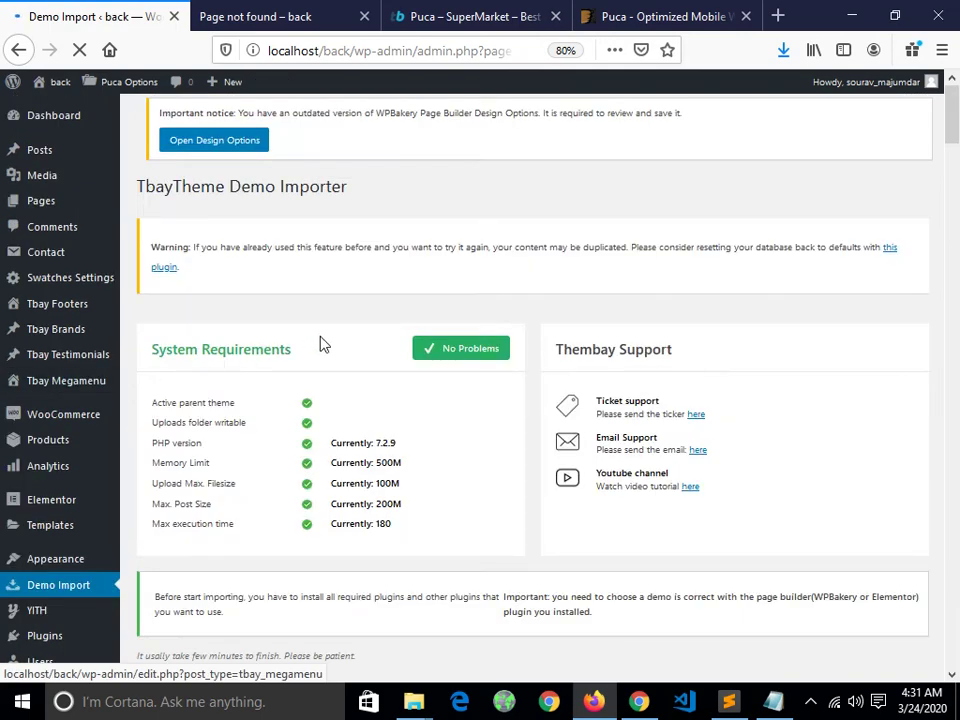
scroll(321, 350, down, 6)
scroll(321, 369, down, 15)
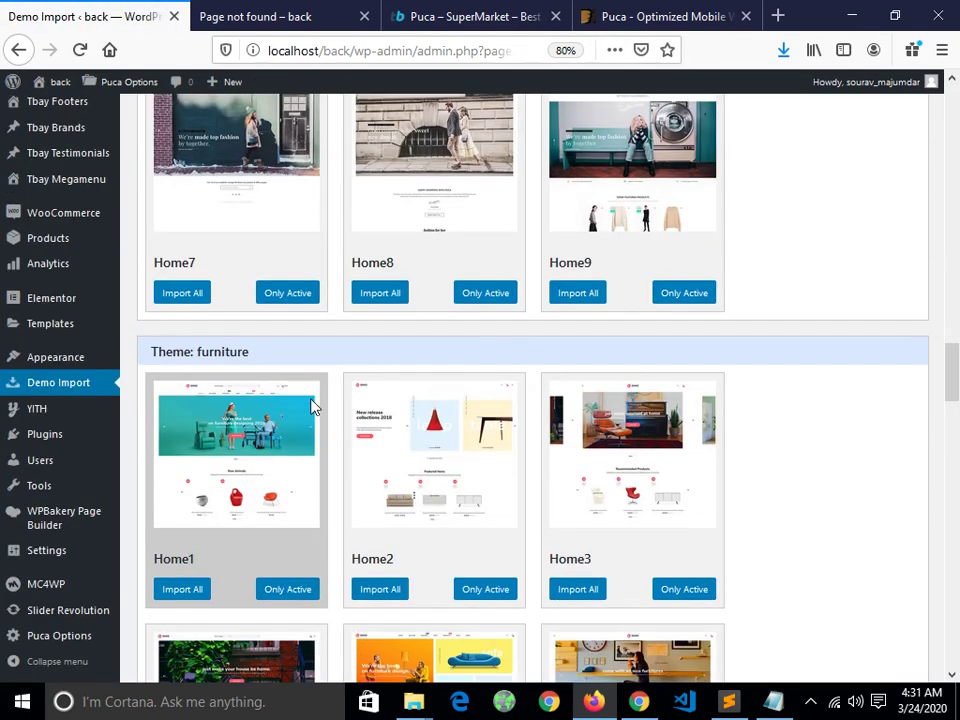
Step: Clear the desktop by minimizing Firefox and Sublime Text and closing the MAX Notepad file, and refresh it
click(849, 14)
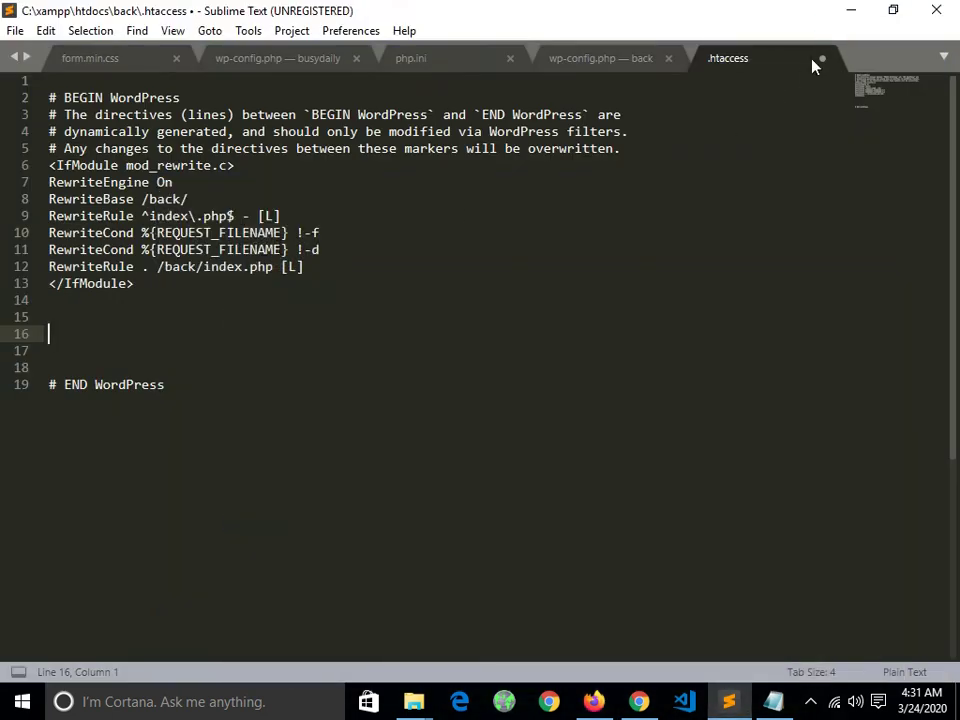
click(849, 10)
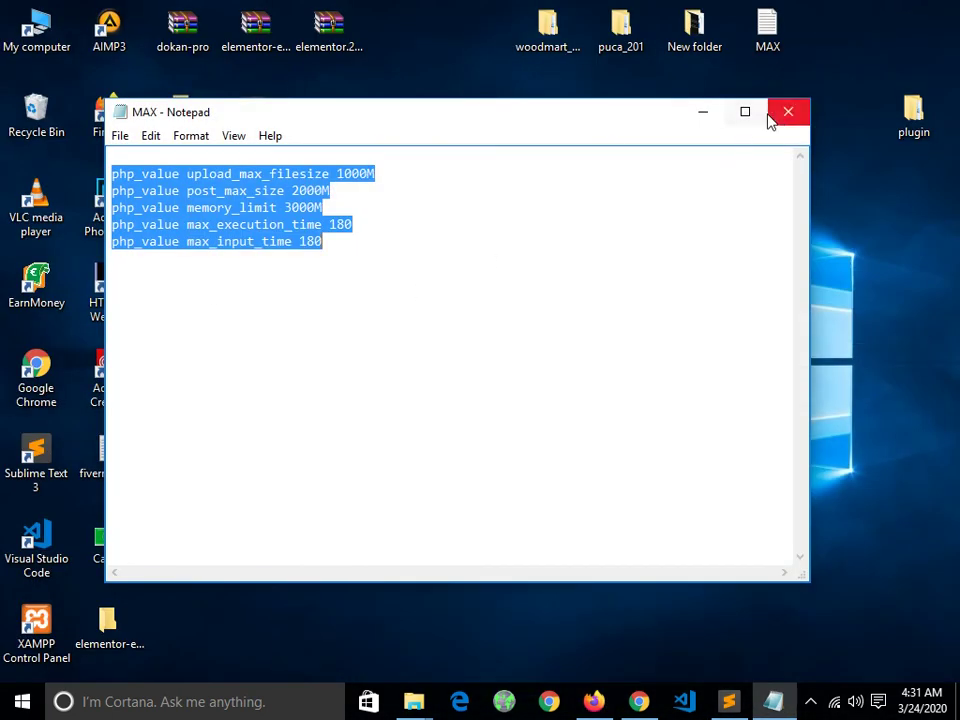
click(787, 116)
right_click(485, 136)
click(518, 195)
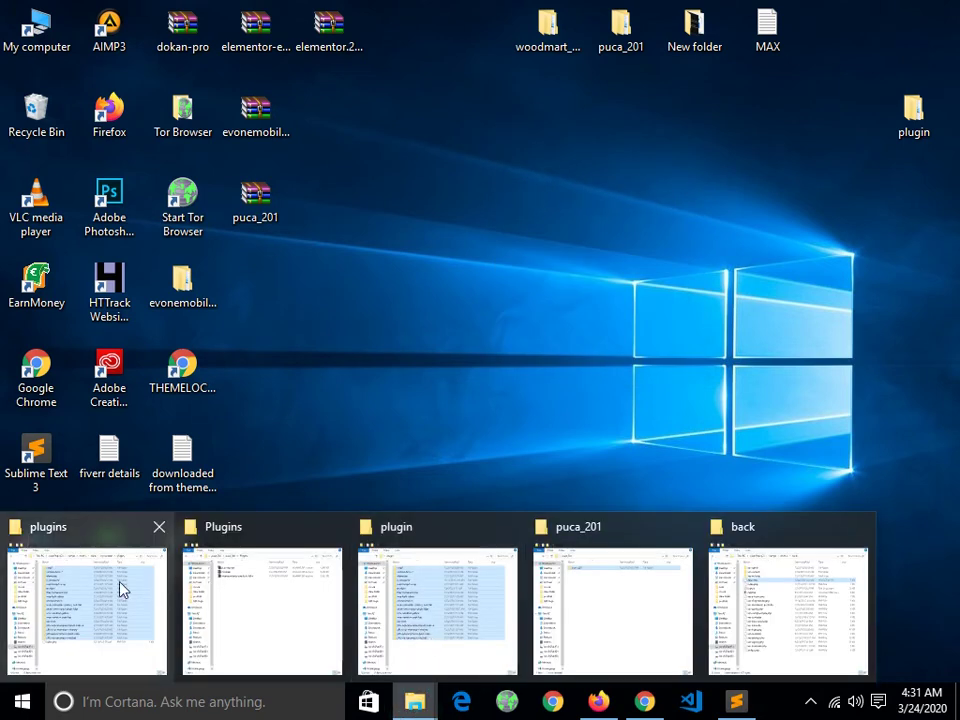
Step: Switch to the puca_201 package's Plugins folder in File Explorer, open Sample Data\elementor from there, and check its content-footer subfolder
mouse_move(298, 628)
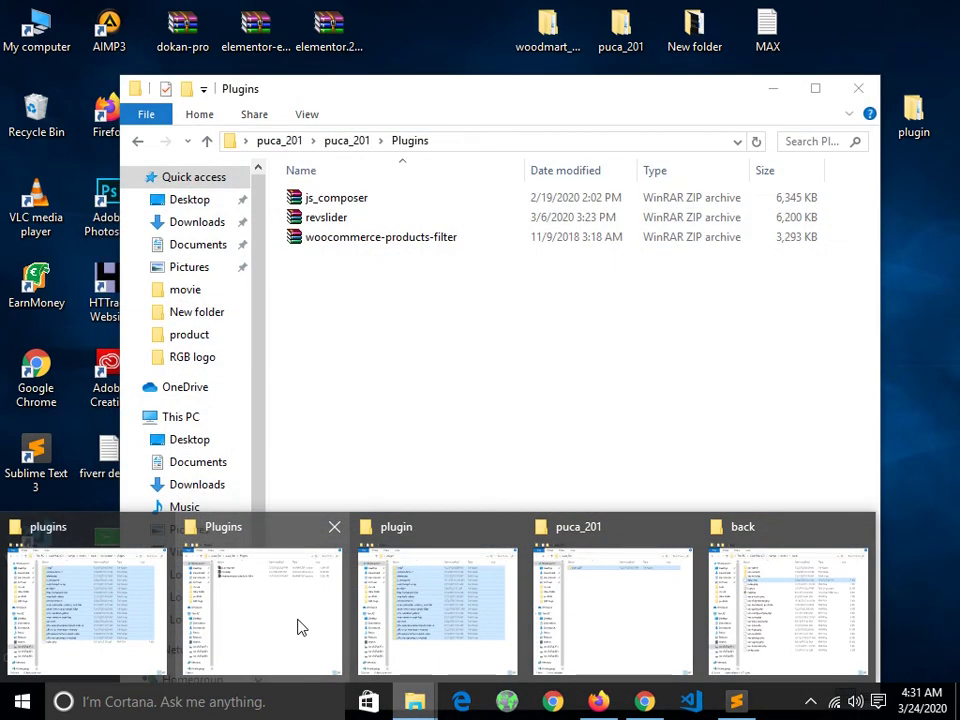
click(298, 628)
click(137, 141)
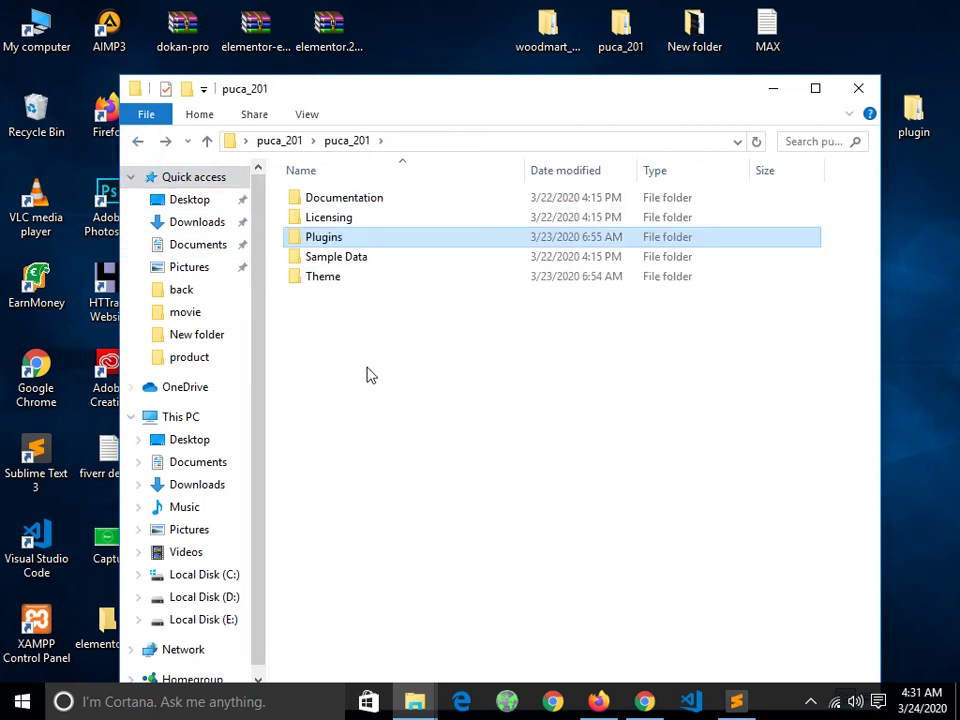
click(354, 257)
double_click(362, 259)
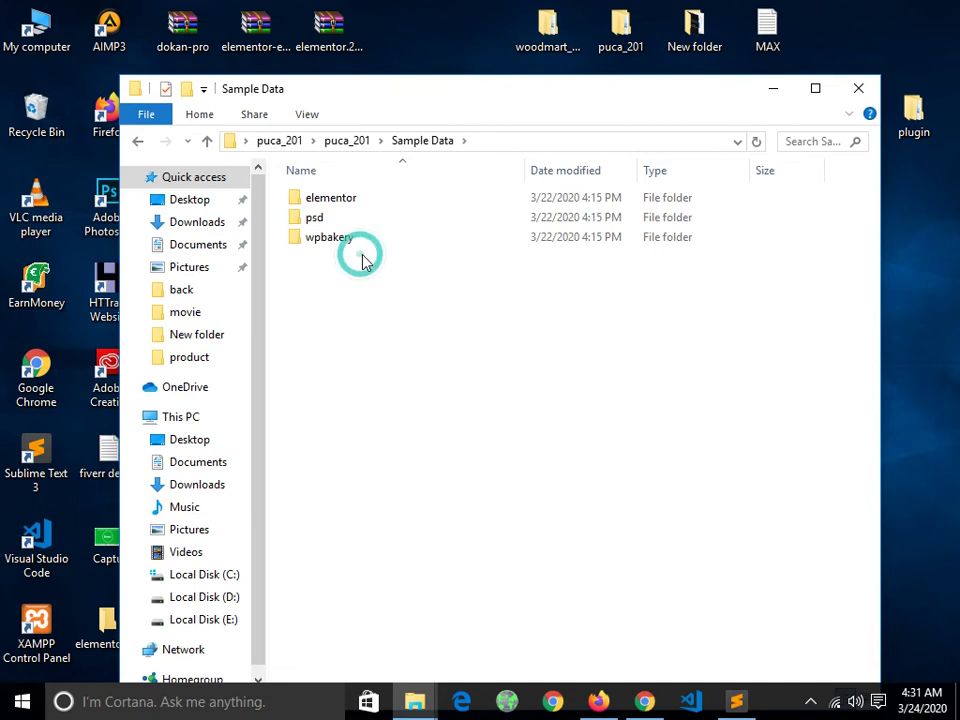
double_click(333, 209)
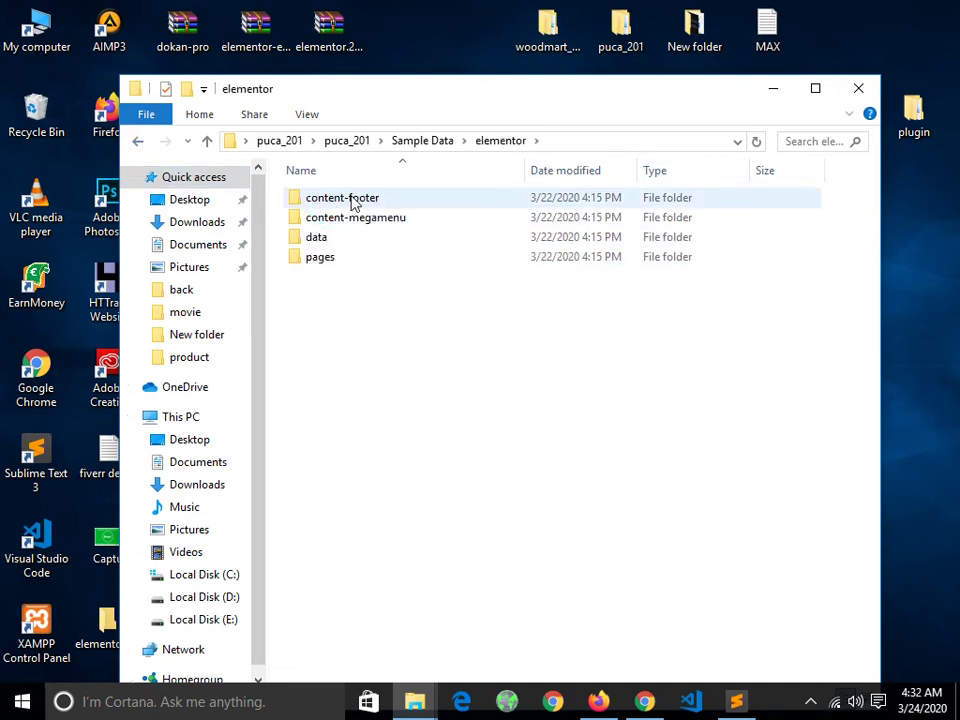
double_click(352, 204)
click(138, 141)
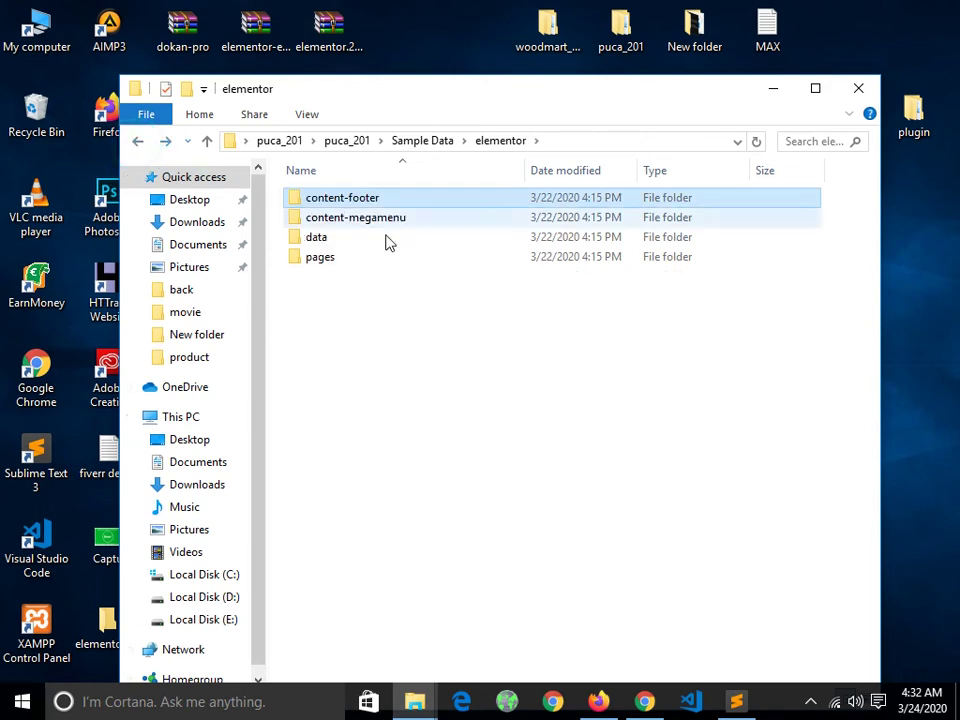
Step: Switch to the site's plugins folder window, open wp-content\uploads from there, and check its elementor subfolder
click(415, 702)
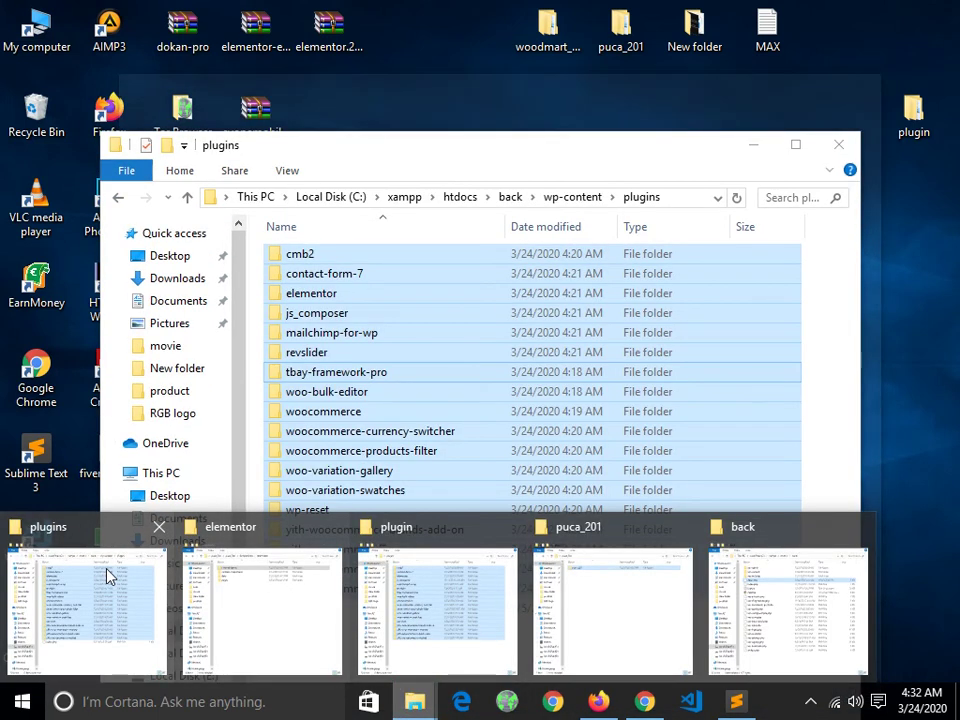
click(107, 575)
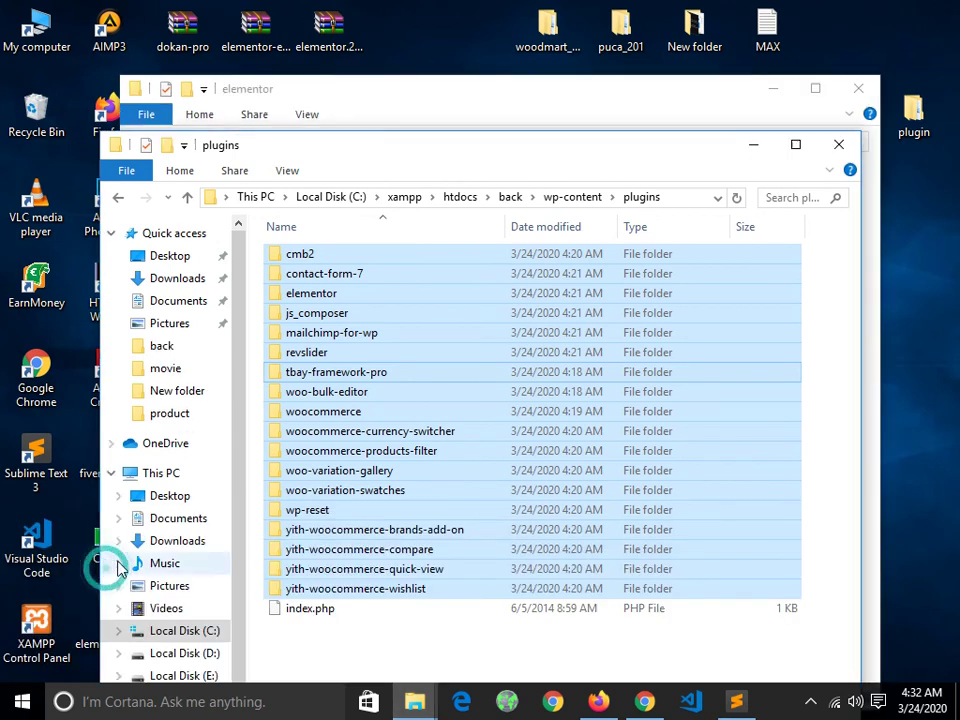
click(119, 203)
double_click(331, 261)
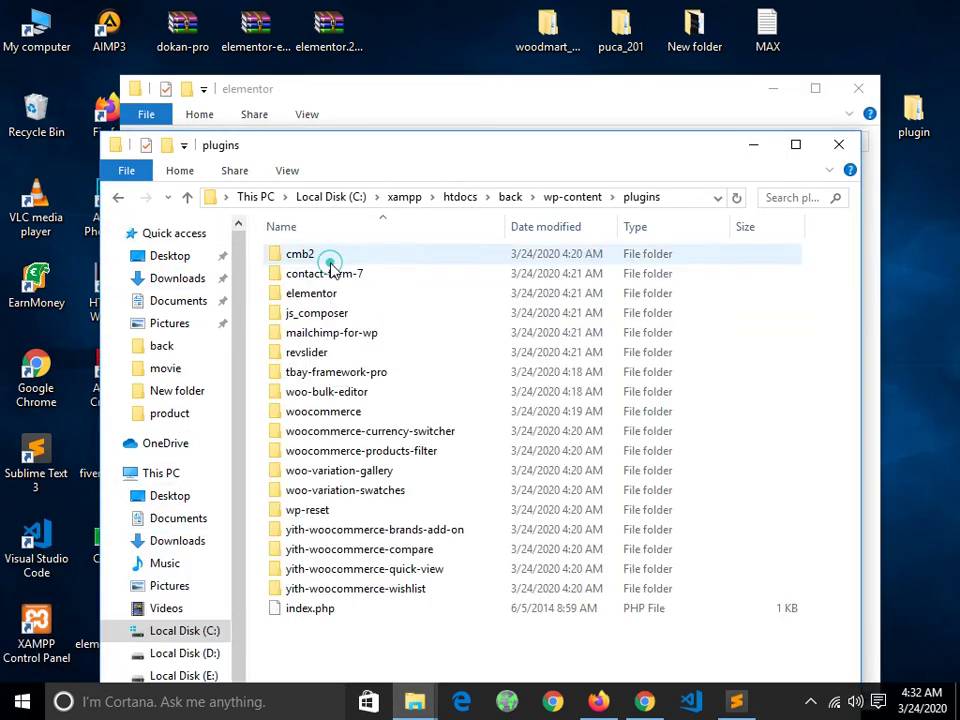
click(120, 198)
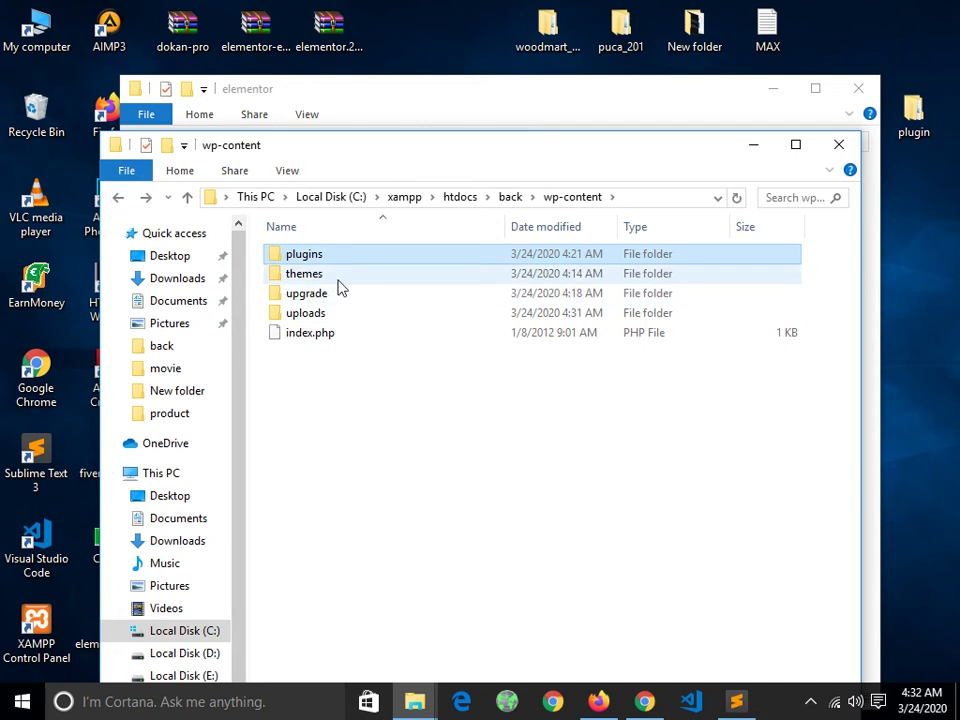
click(334, 314)
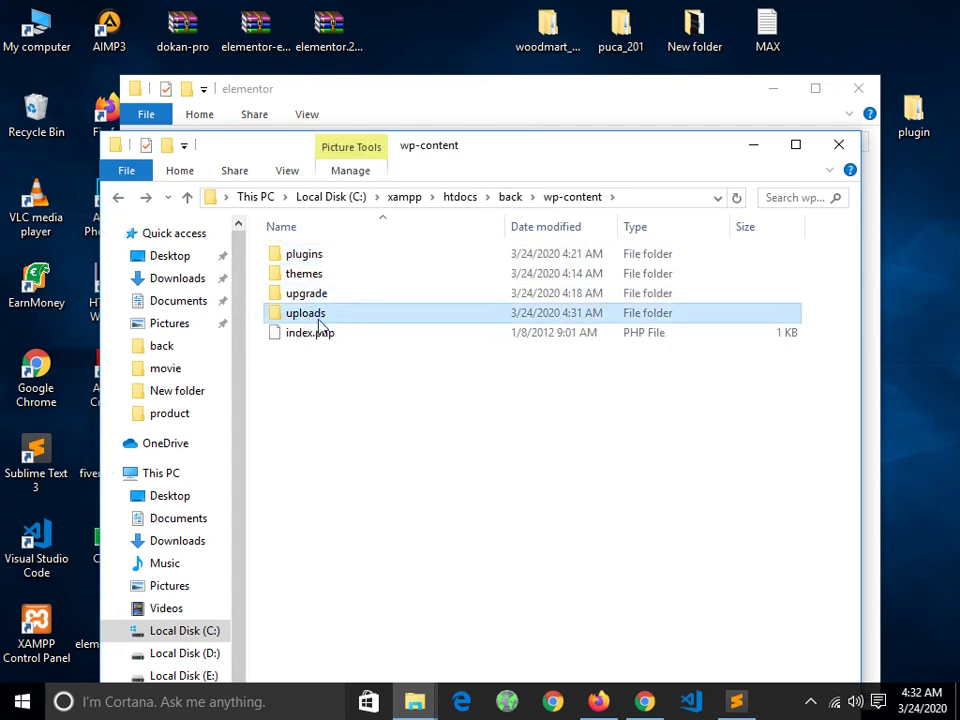
double_click(336, 316)
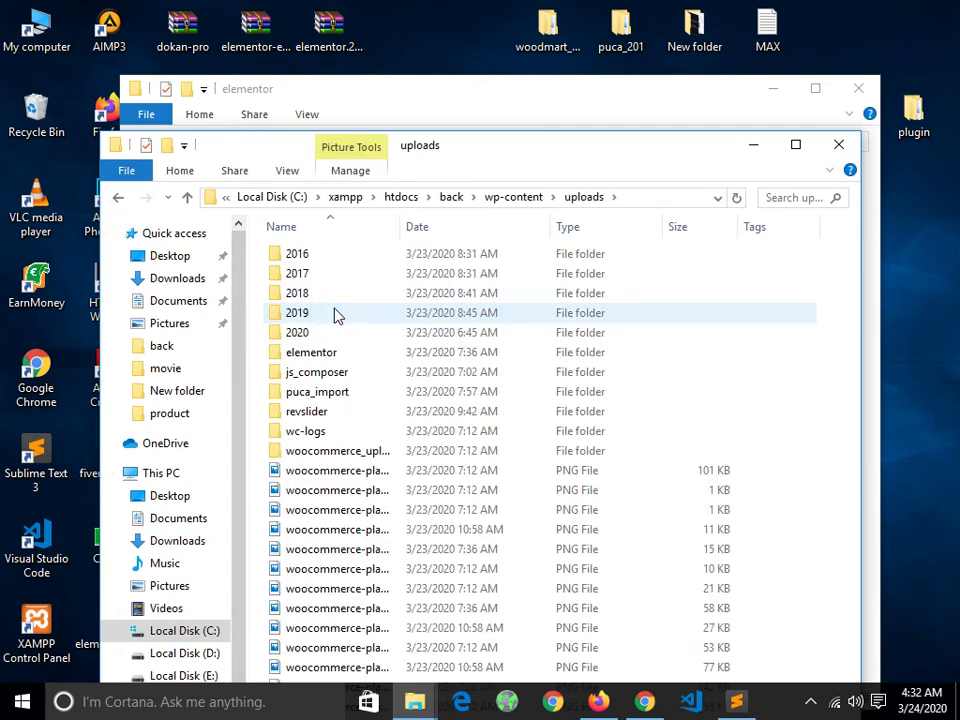
double_click(347, 357)
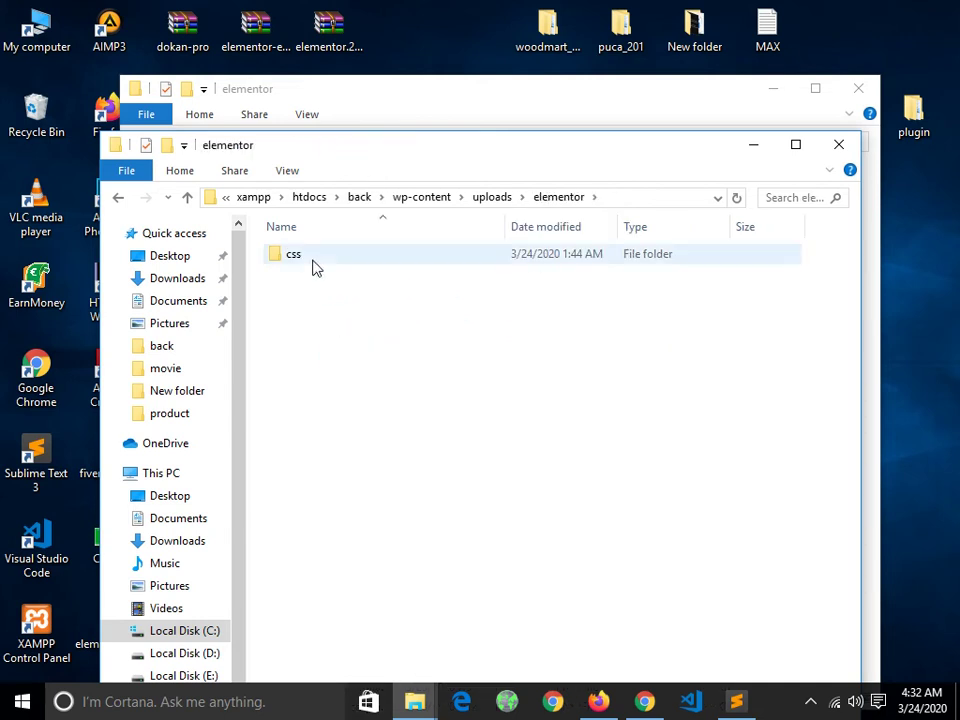
click(118, 197)
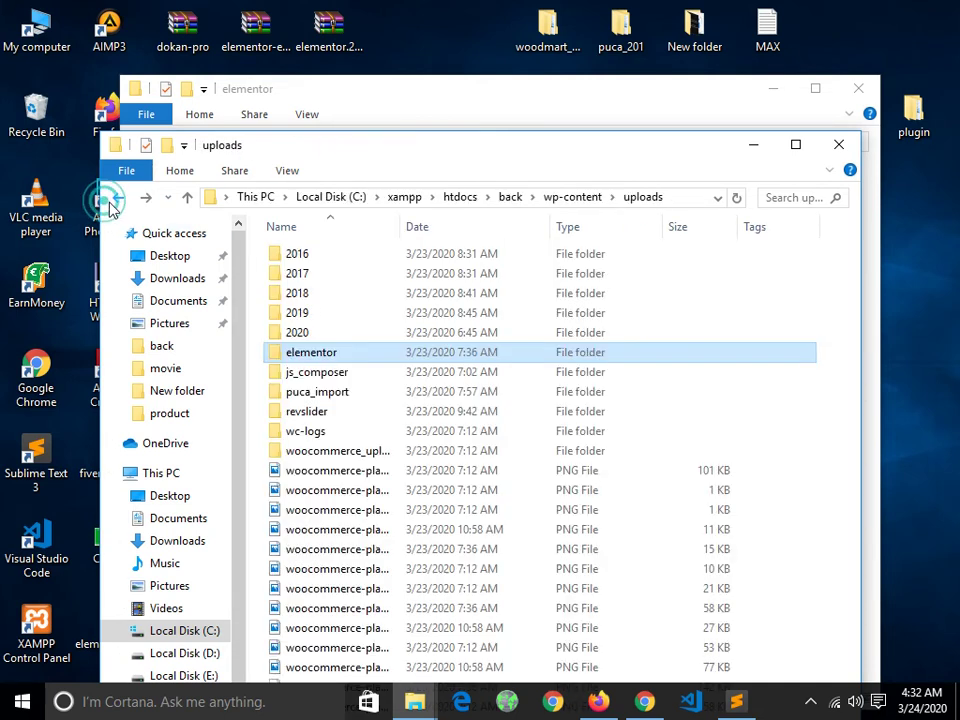
Step: Open the elementor folder inside uploads\puca_import and move its window clear of the Sample Data window
double_click(337, 400)
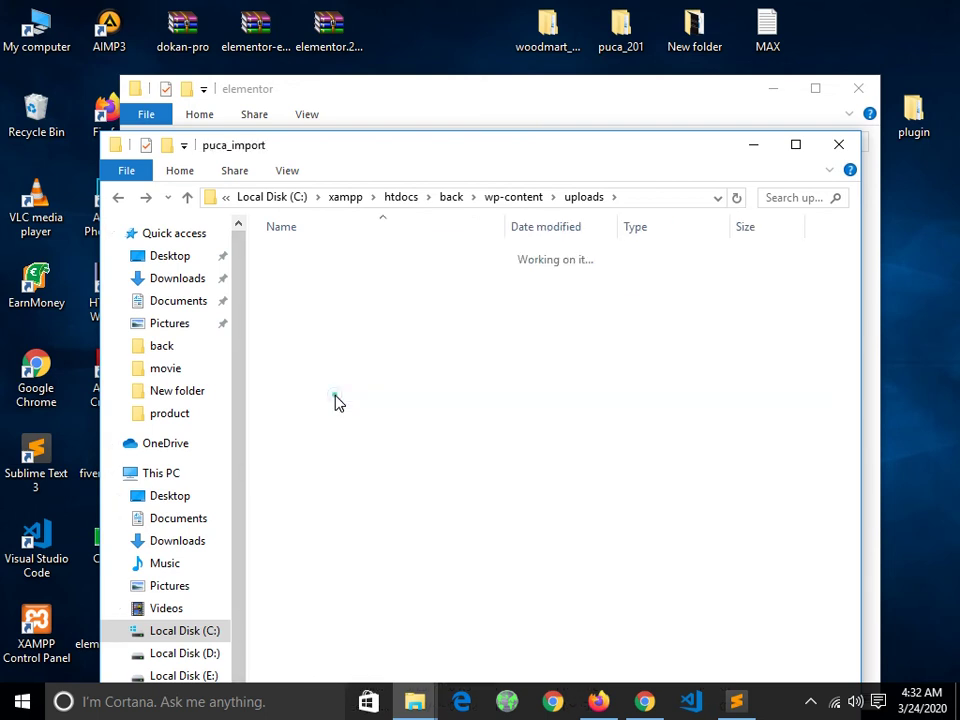
double_click(301, 260)
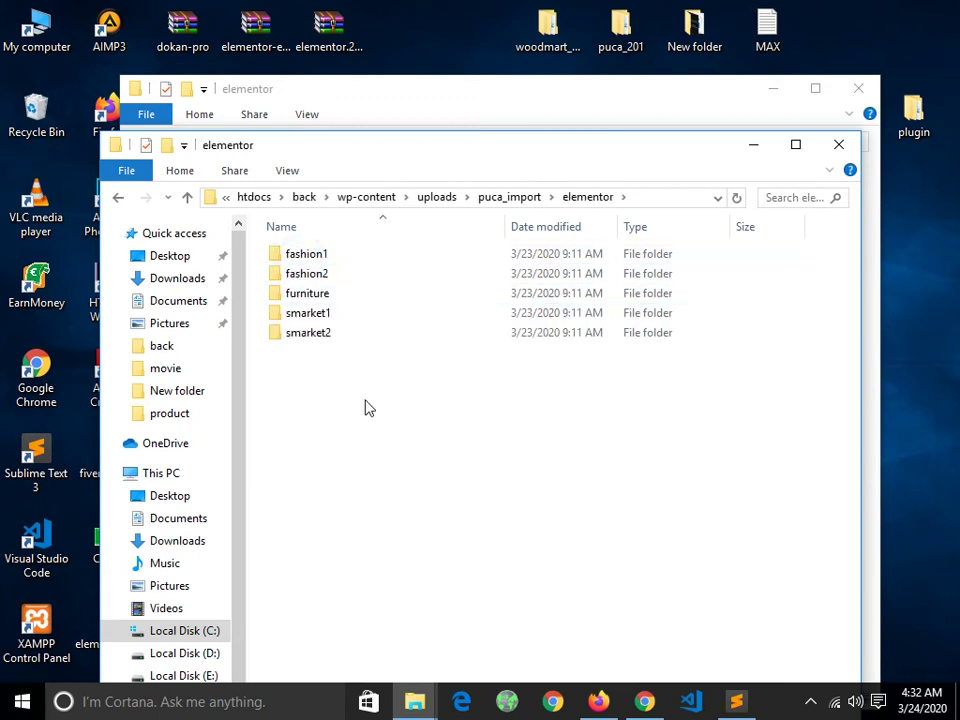
click(118, 198)
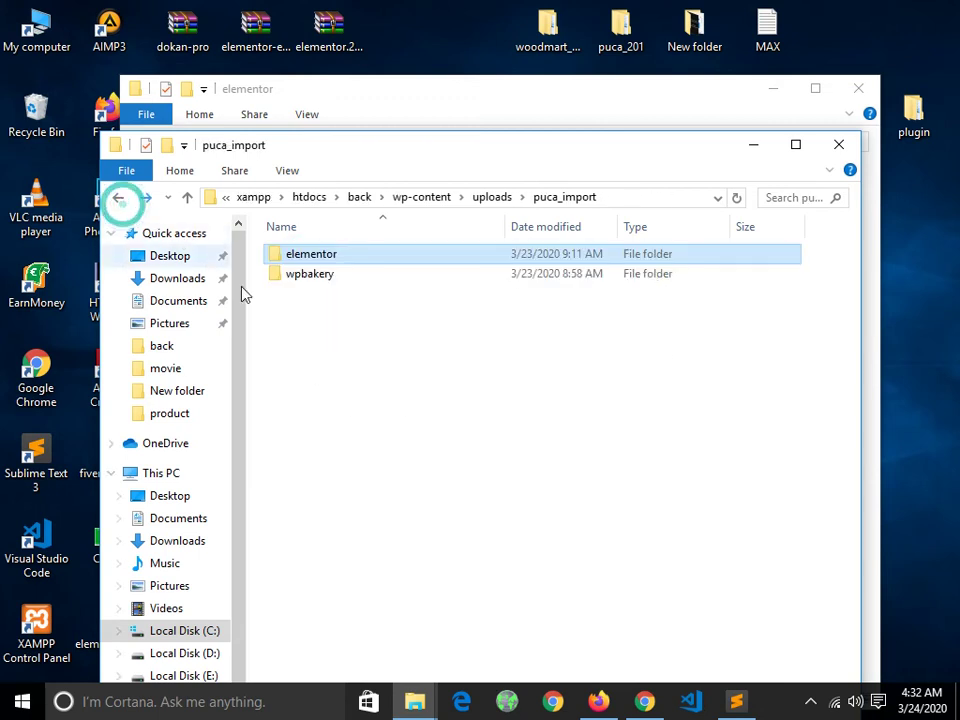
double_click(312, 256)
drag(335, 148, 602, 299)
Step: Copy the fashion1, fashion2, furniture, supermarket1 and supermarket2 folders from the Sample Data content-footer folder
double_click(350, 205)
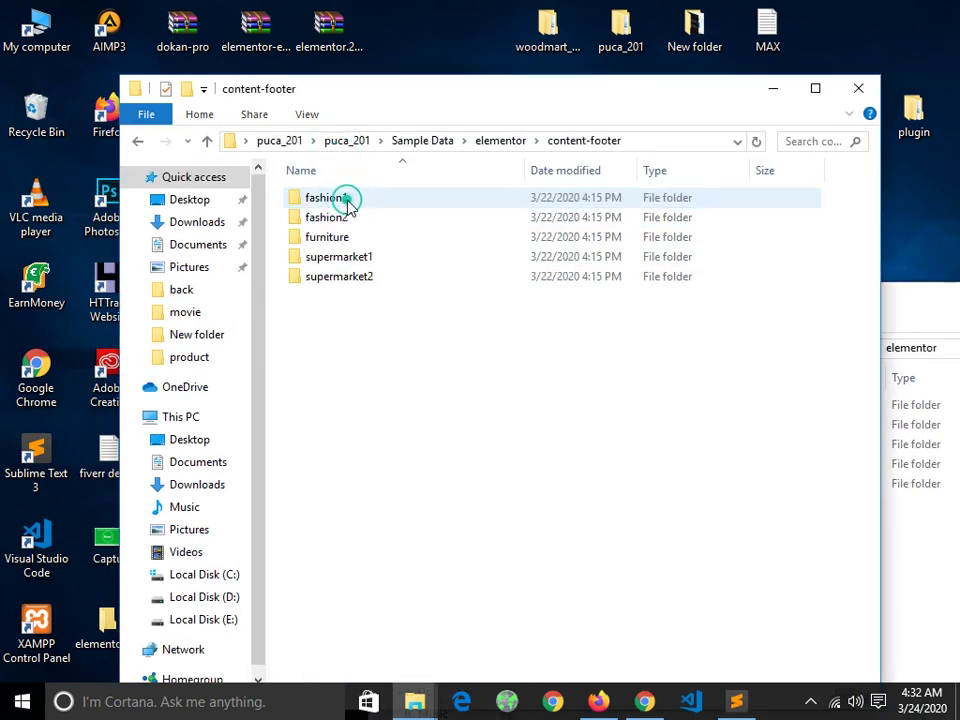
click(145, 145)
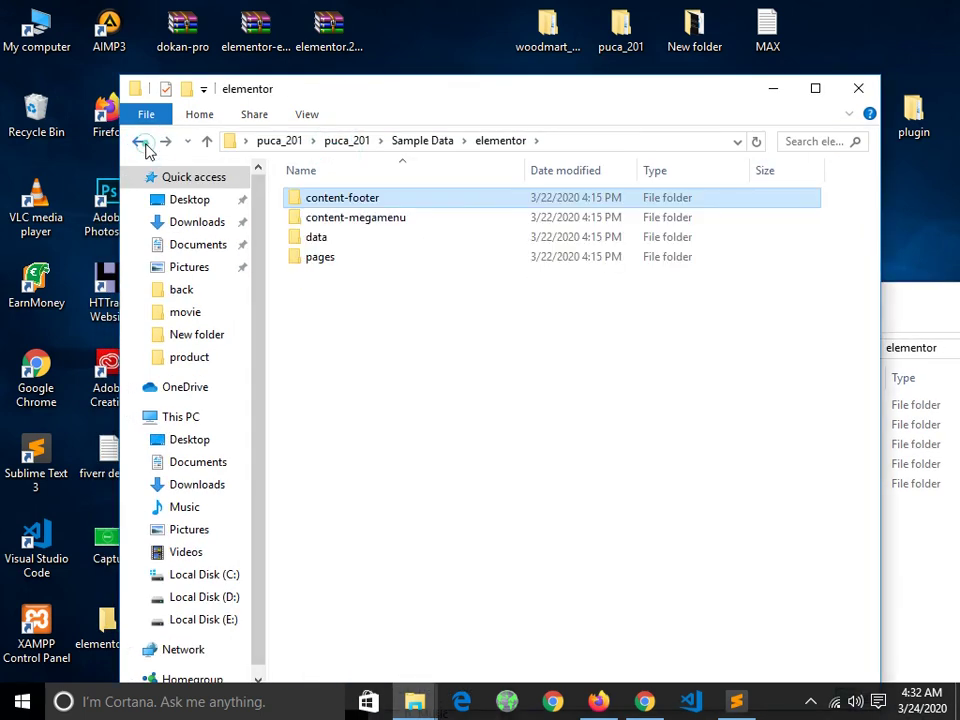
click(145, 145)
double_click(343, 207)
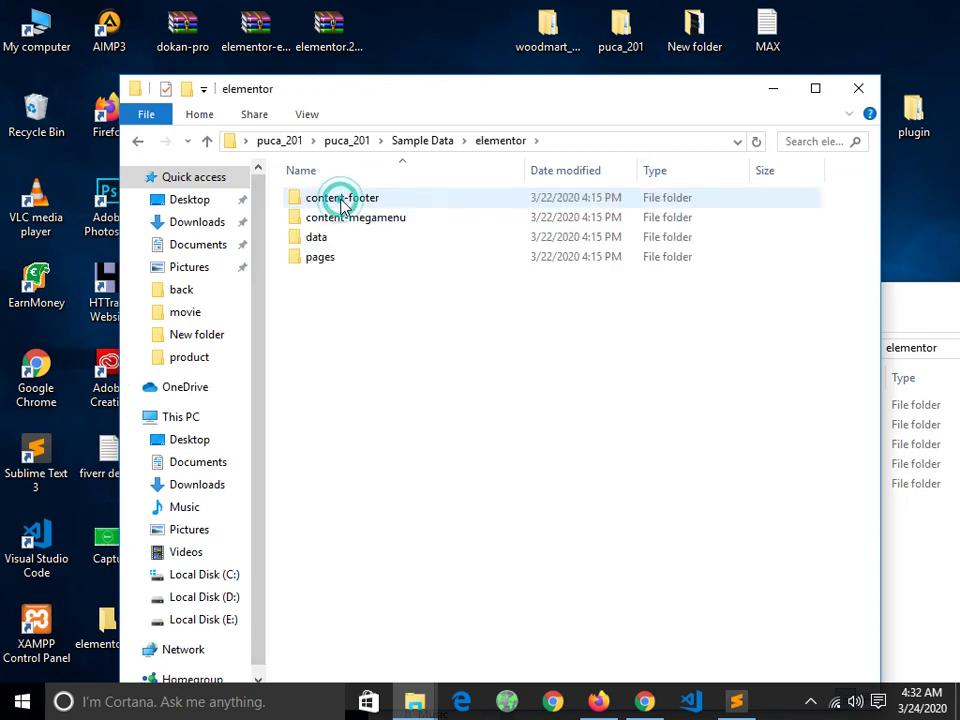
double_click(348, 200)
drag(343, 291, 352, 210)
right_click(352, 212)
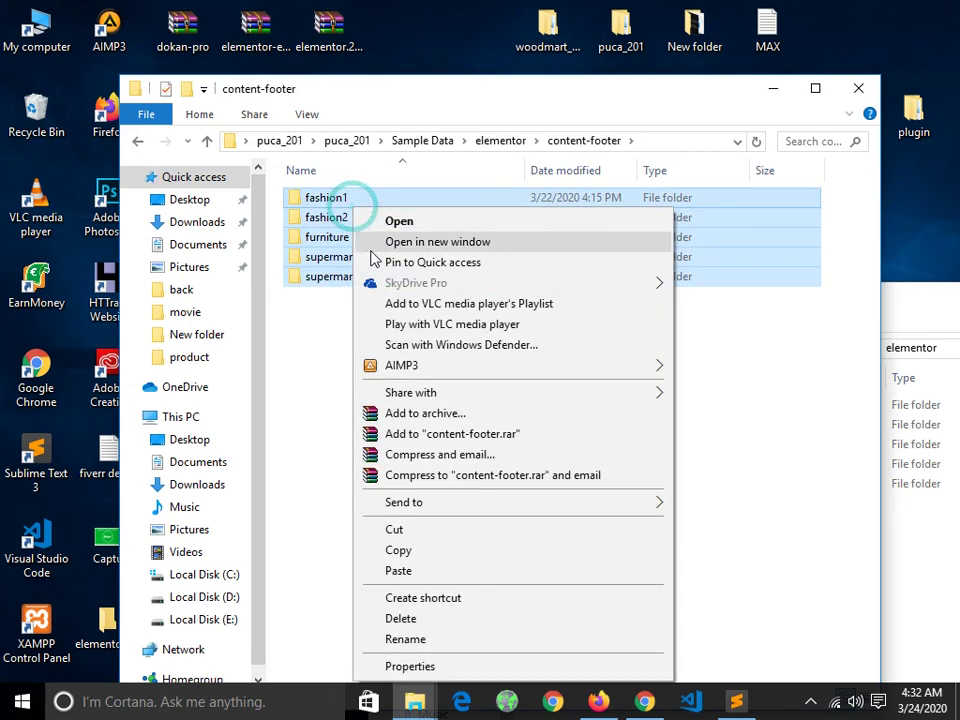
click(411, 551)
Step: Delete the fashion1, fashion2, furniture, smarket1 and smarket2 folders from uploads\puca_import\elementor
click(905, 556)
drag(574, 525, 551, 392)
right_click(612, 467)
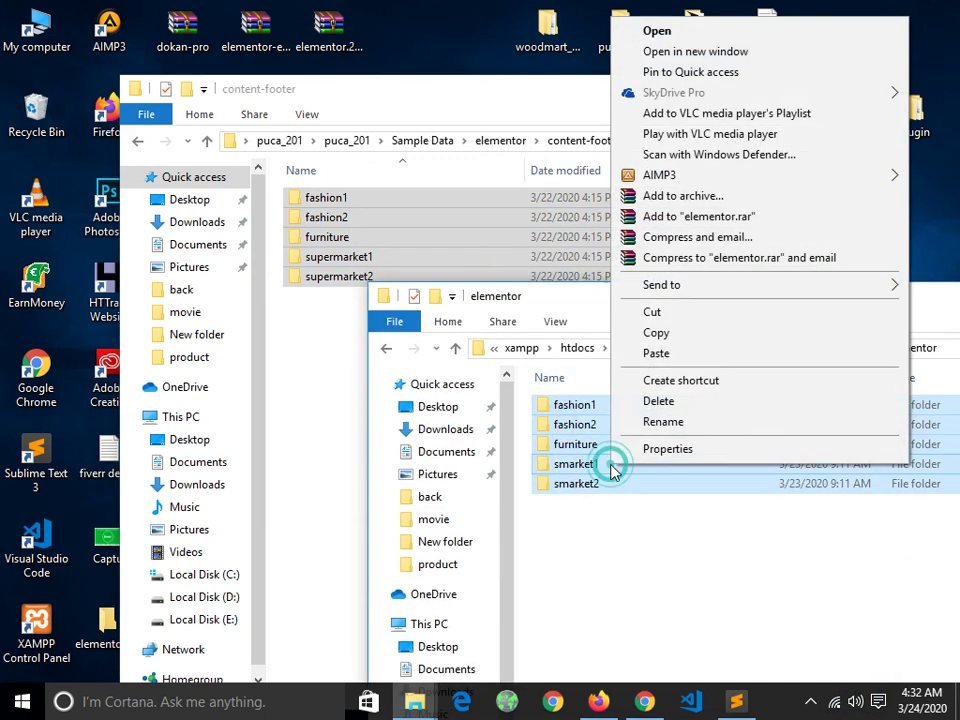
click(658, 396)
Step: Paste the copied content-footer folders into the emptied uploads\puca_import\elementor folder
right_click(583, 496)
click(618, 356)
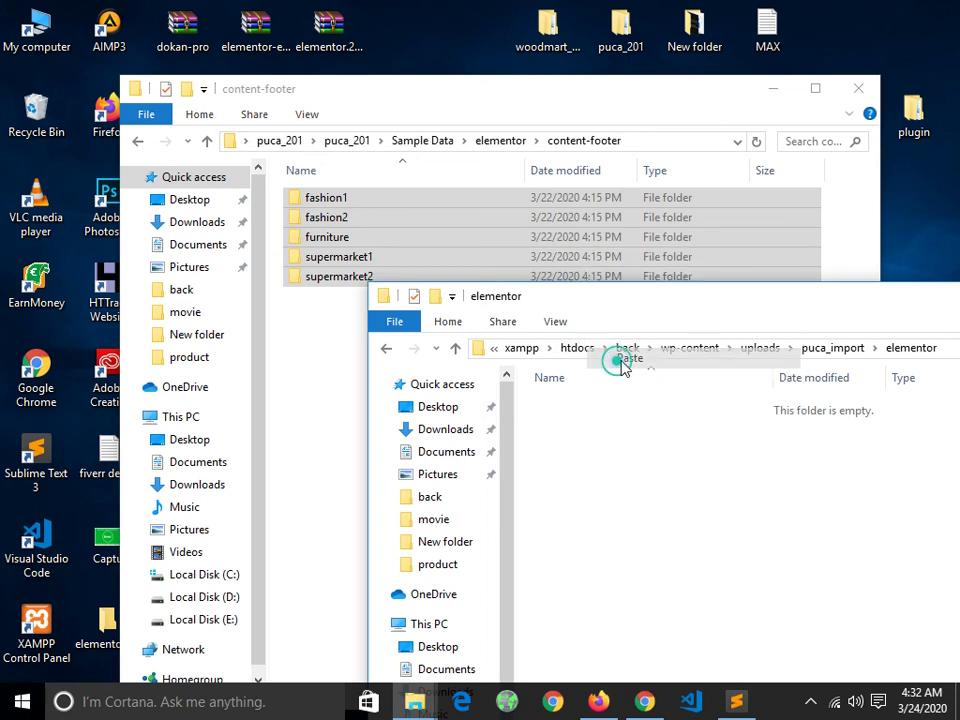
click(615, 535)
Step: Switch to Firefox and reload both the Demo Import page and the site's front page
click(638, 704)
click(638, 704)
click(610, 701)
scroll(220, 215, up, 2)
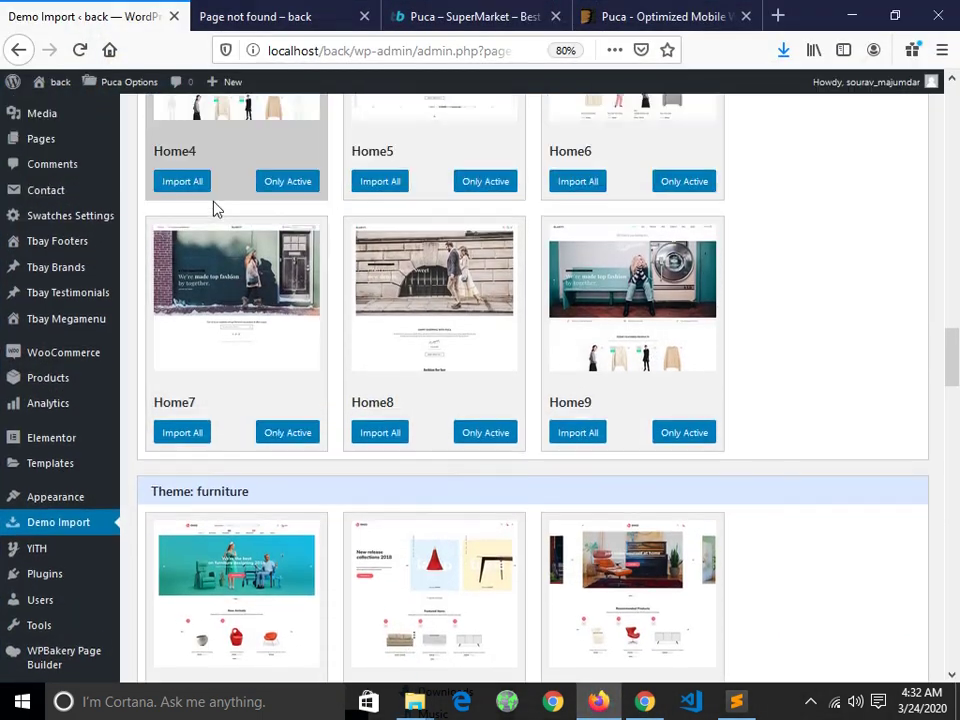
scroll(215, 208, up, 3)
click(80, 49)
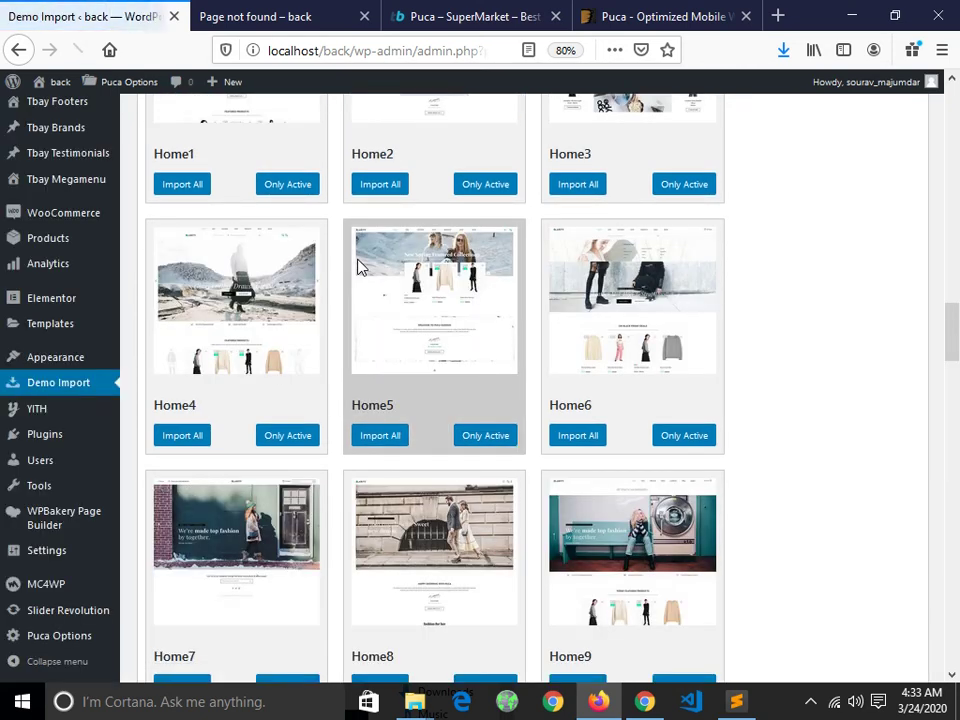
scroll(360, 300, up, 15)
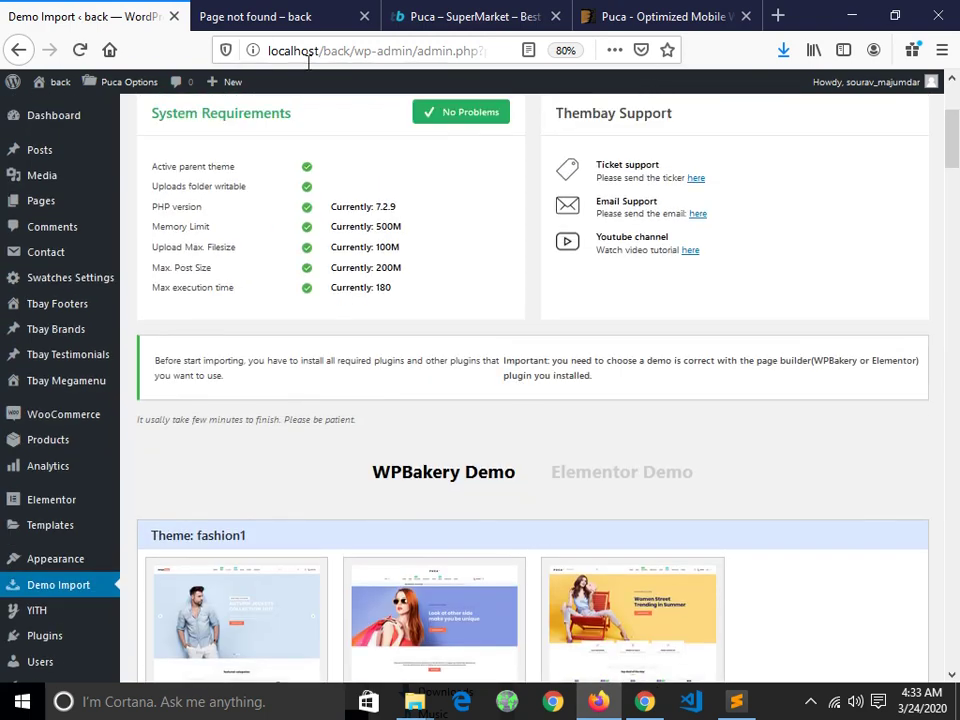
click(287, 20)
click(80, 49)
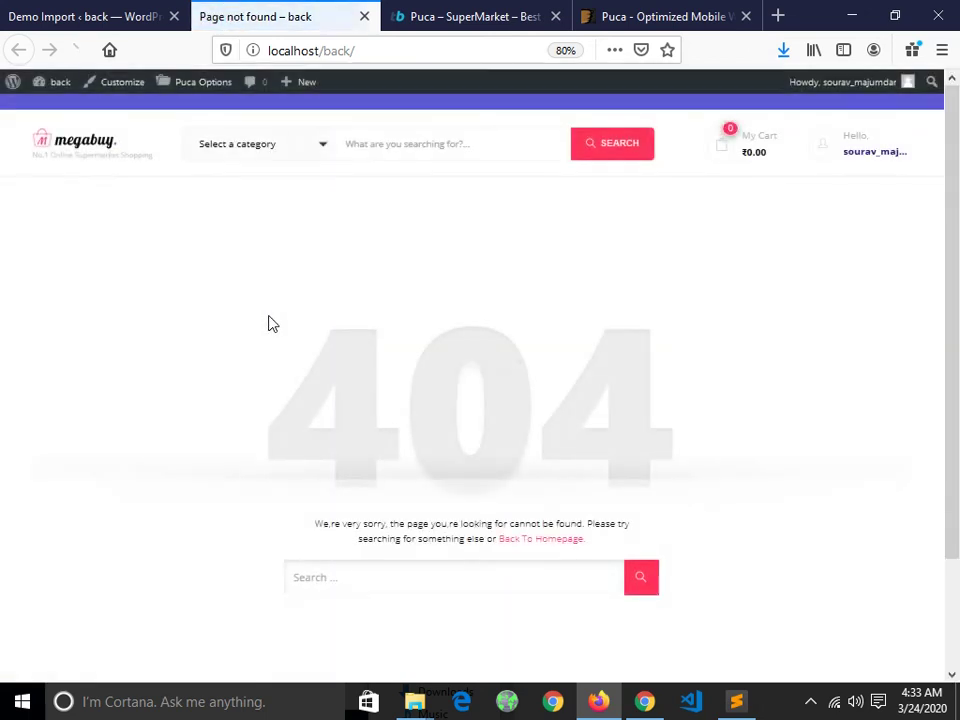
Step: Import all data of the smarket1 skin from the WPBakery demo list with Home2 as the default
click(85, 16)
scroll(257, 349, down, 12)
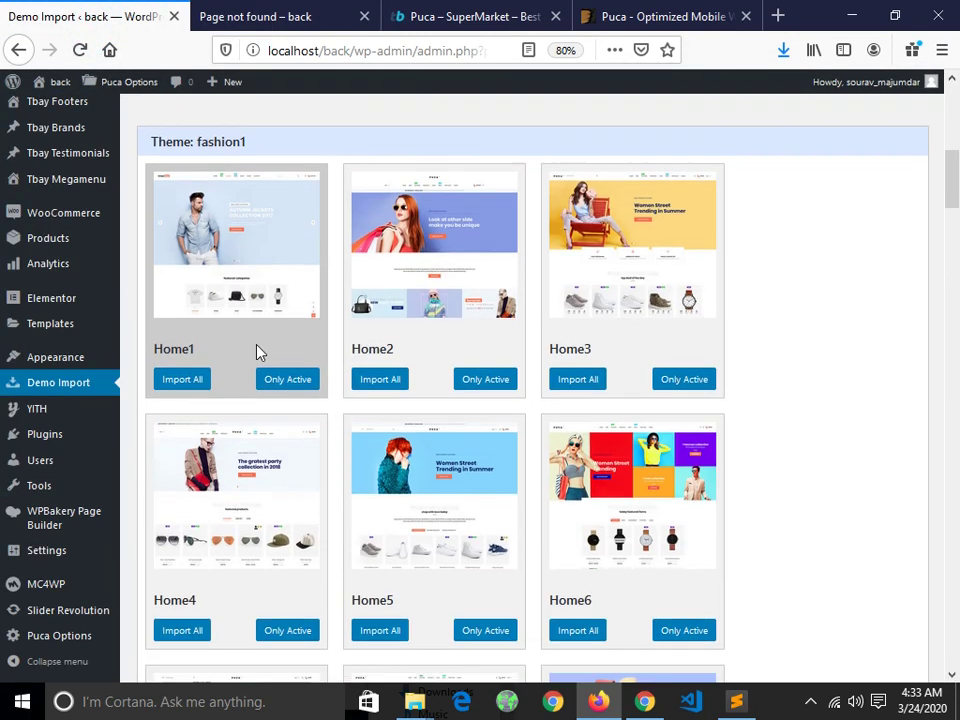
scroll(285, 378, down, 20)
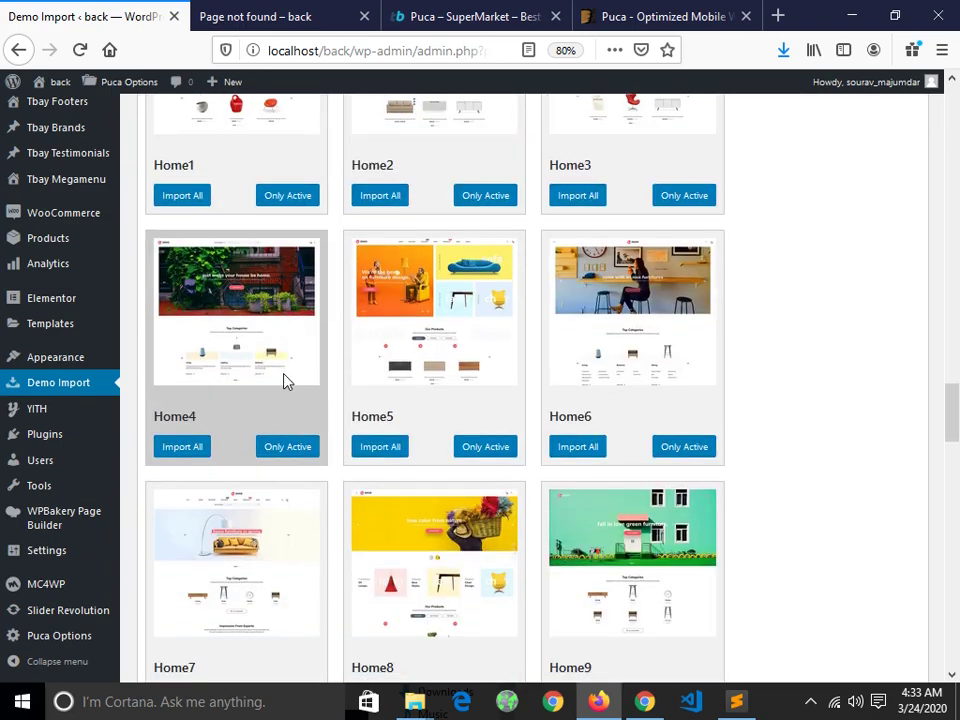
scroll(285, 378, down, 10)
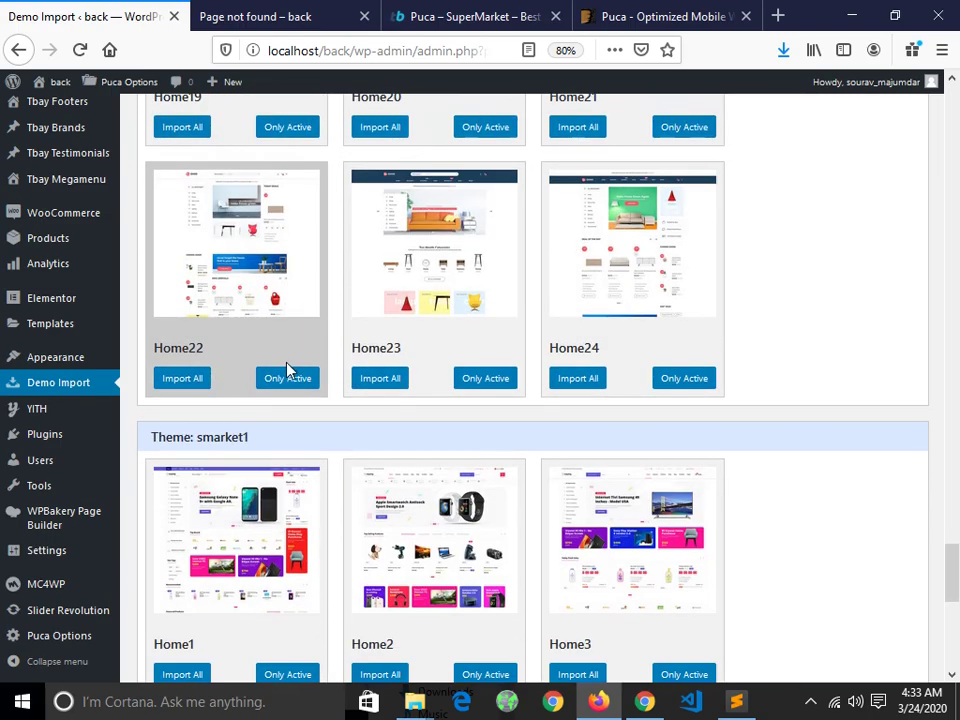
click(380, 283)
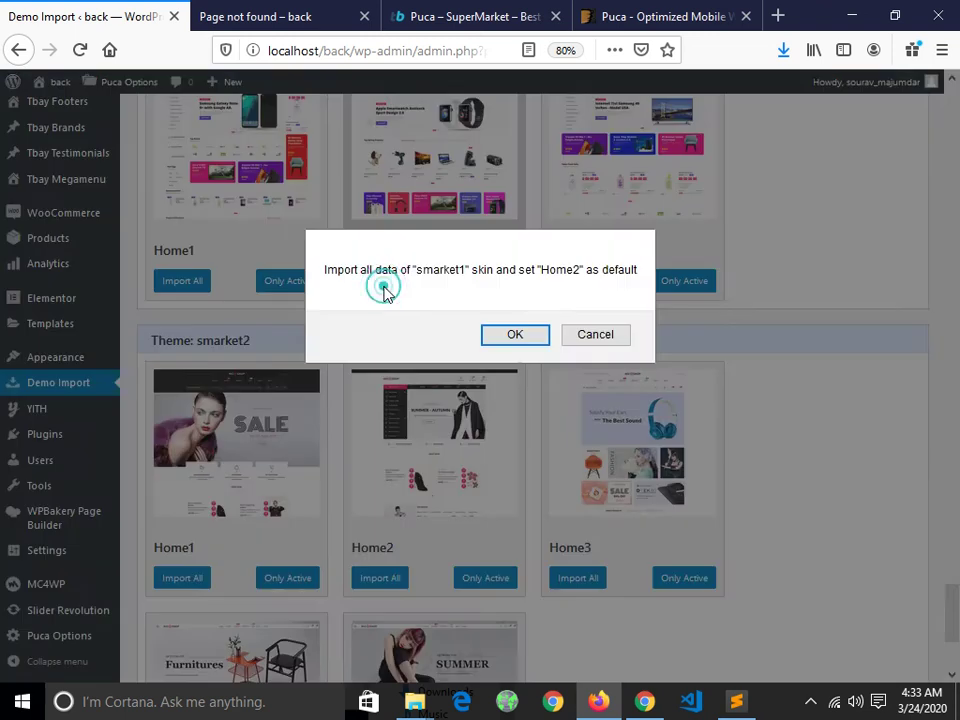
click(515, 336)
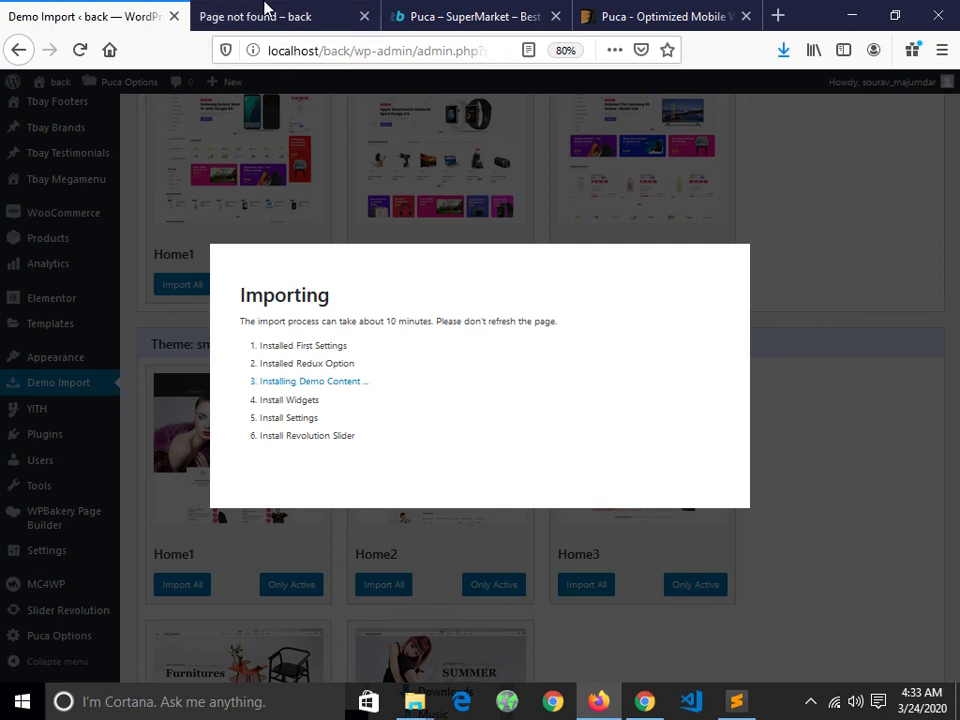
Step: Reload the site's front page and compare it with the progress of the running demo import
click(265, 12)
click(82, 49)
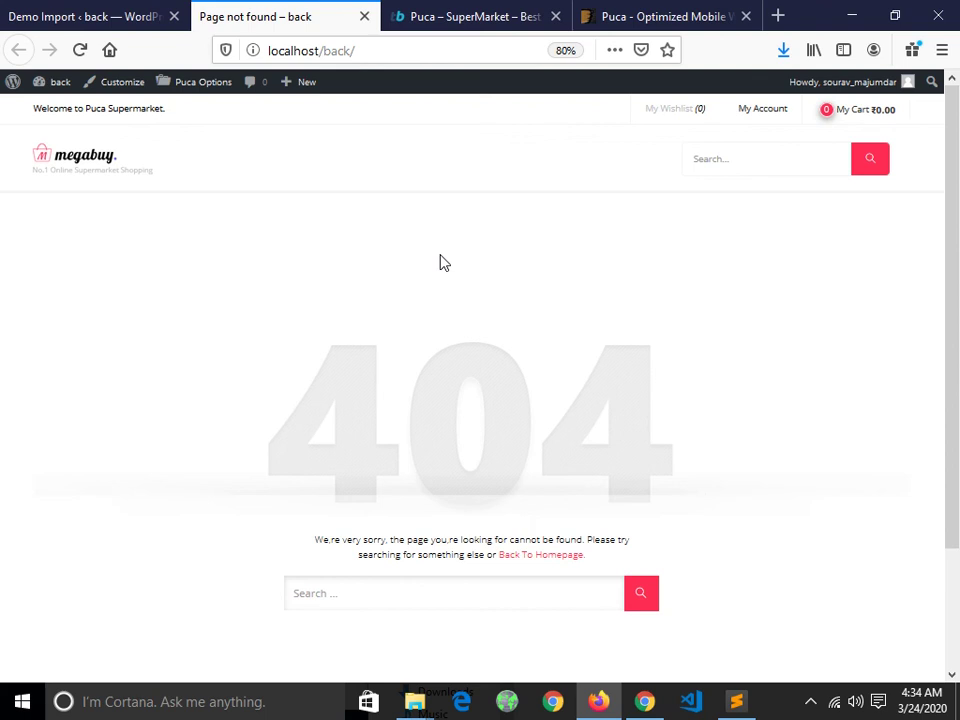
click(137, 8)
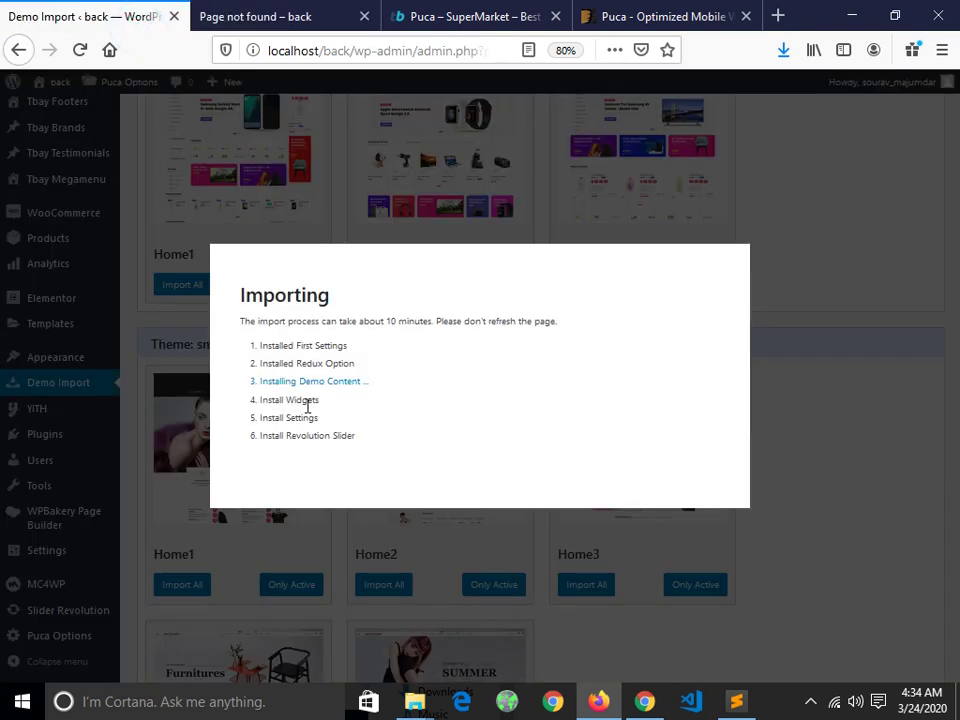
click(311, 22)
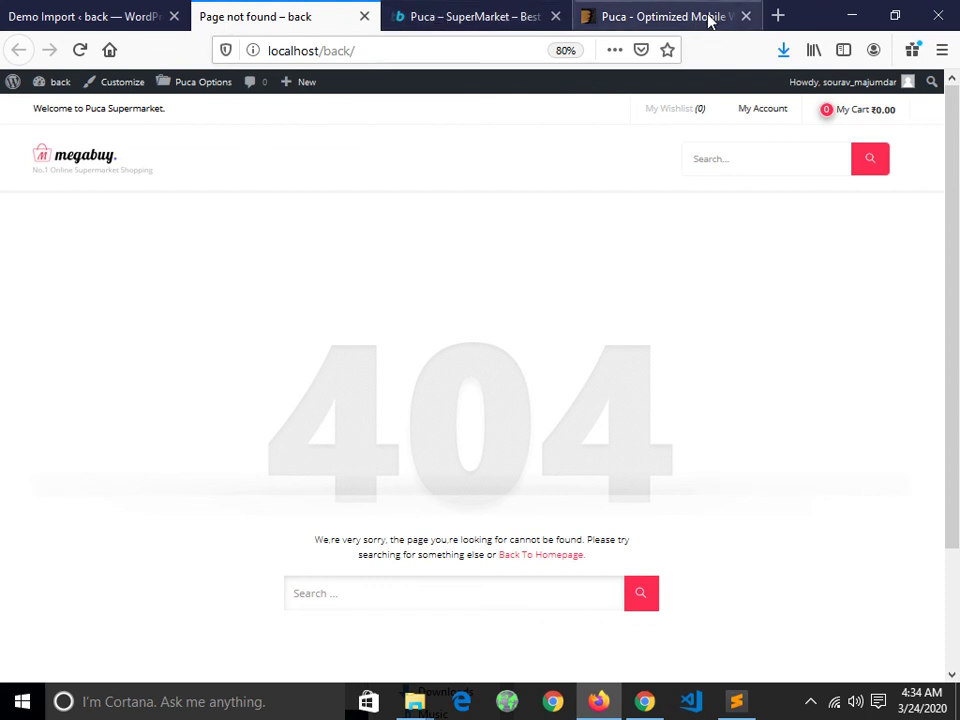
click(80, 17)
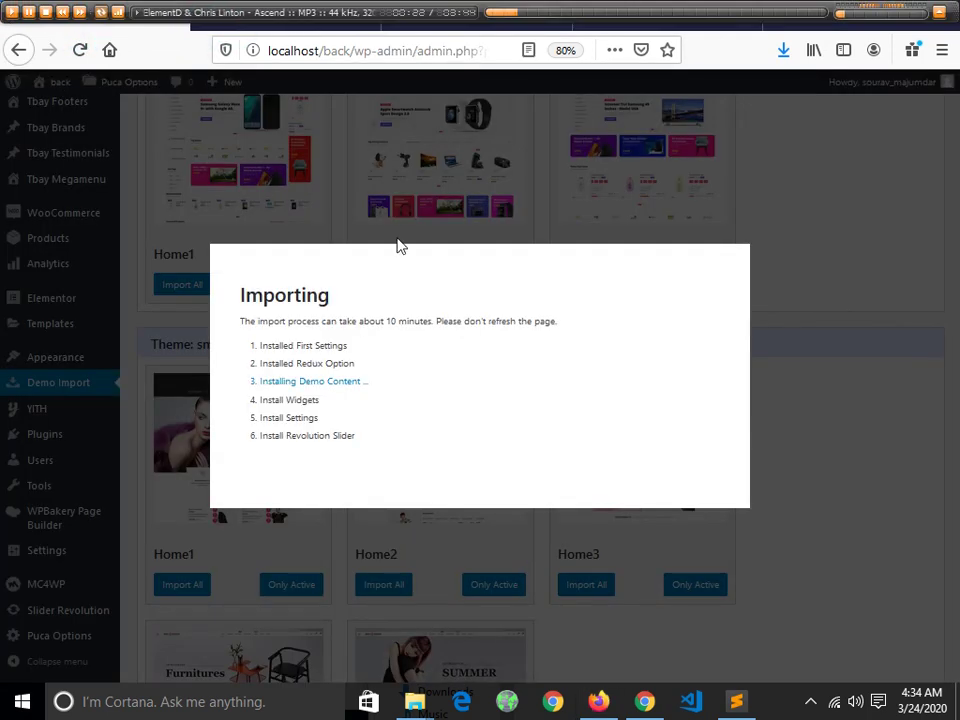
Step: Open the WordPress dashboard in the front page's tab while checking on the running import
click(259, 14)
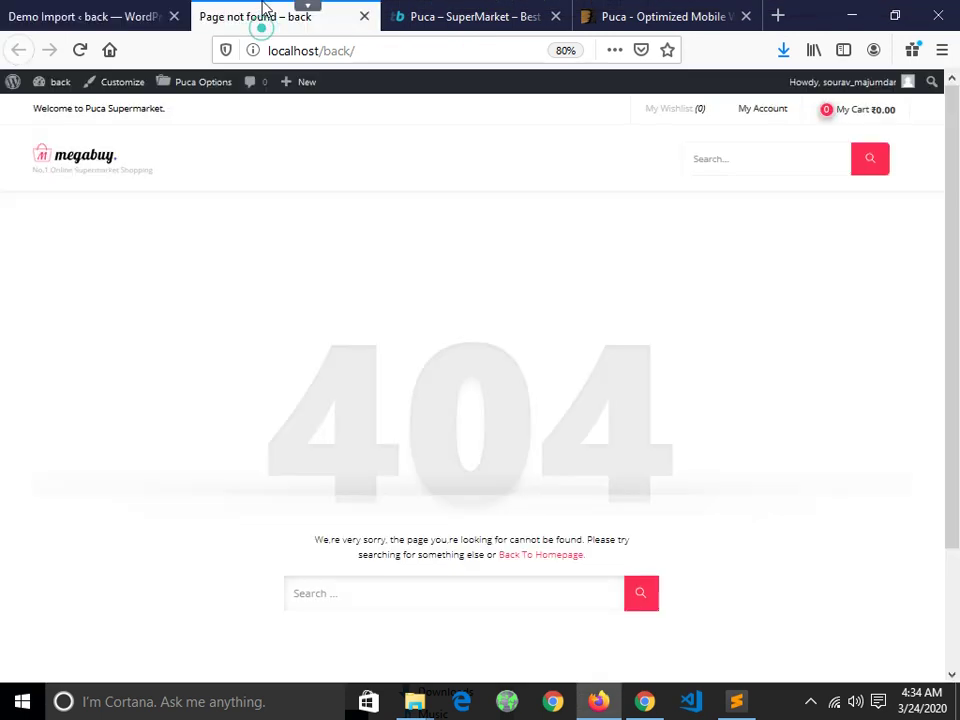
right_click(62, 87)
click(58, 90)
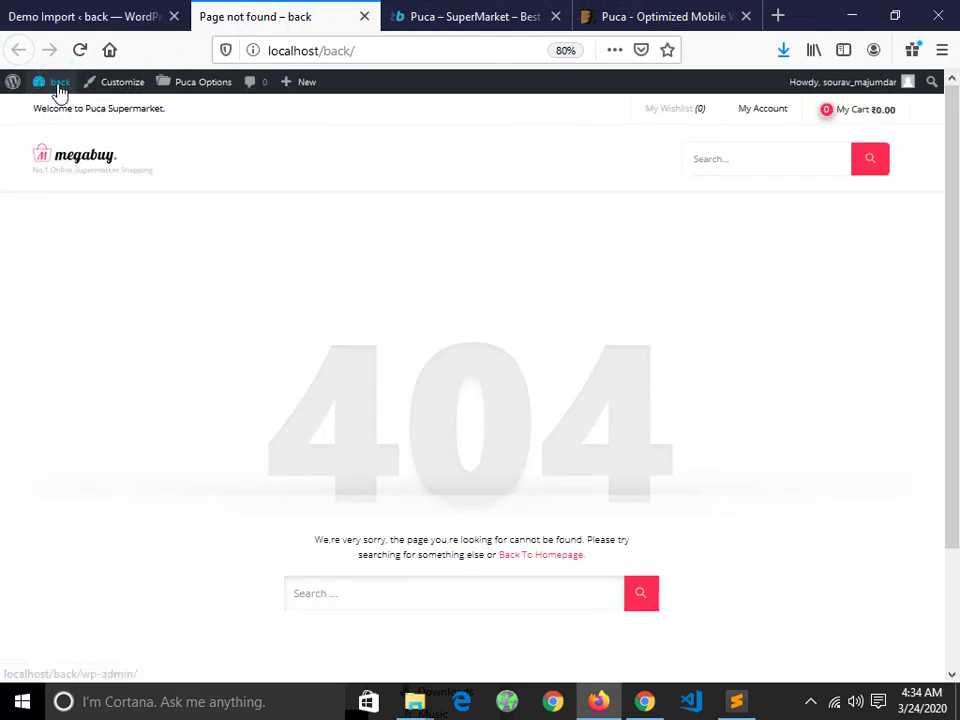
click(58, 88)
click(79, 49)
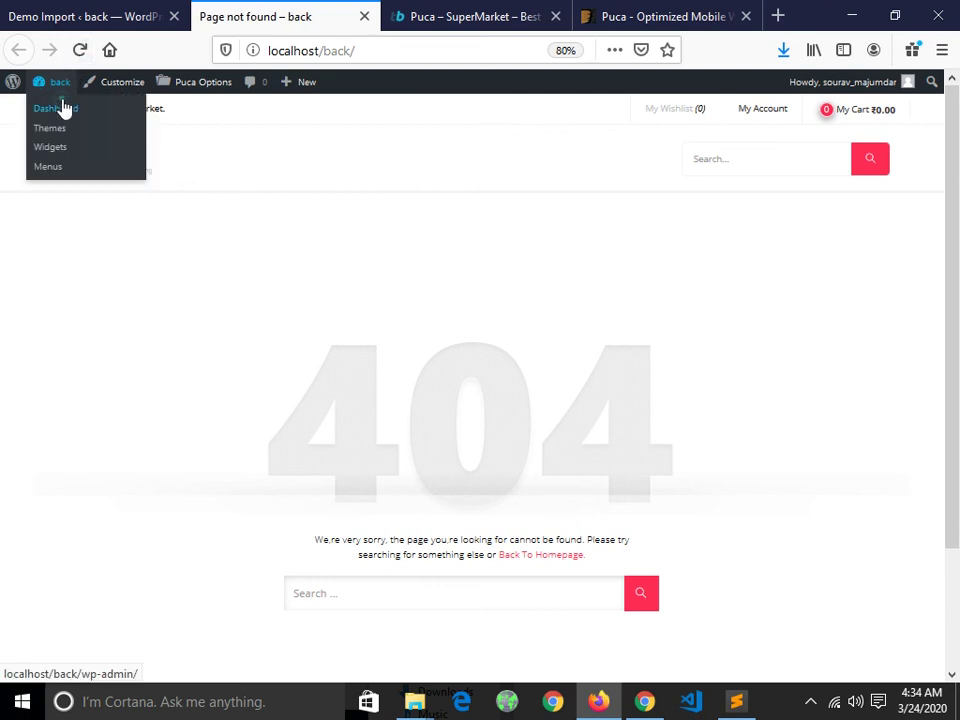
click(62, 106)
click(122, 17)
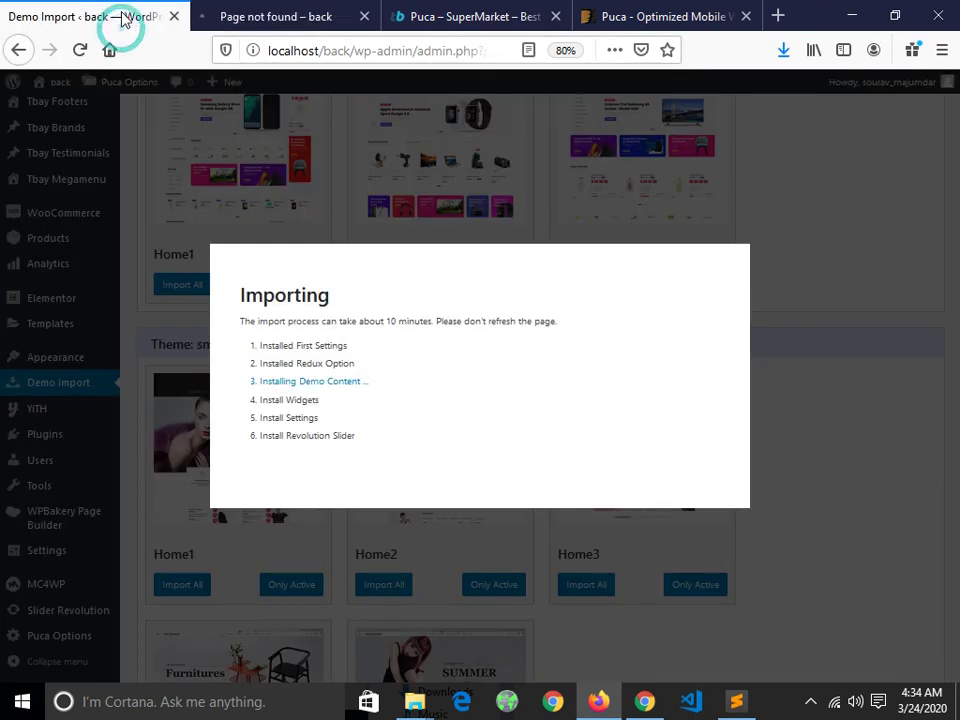
click(253, 27)
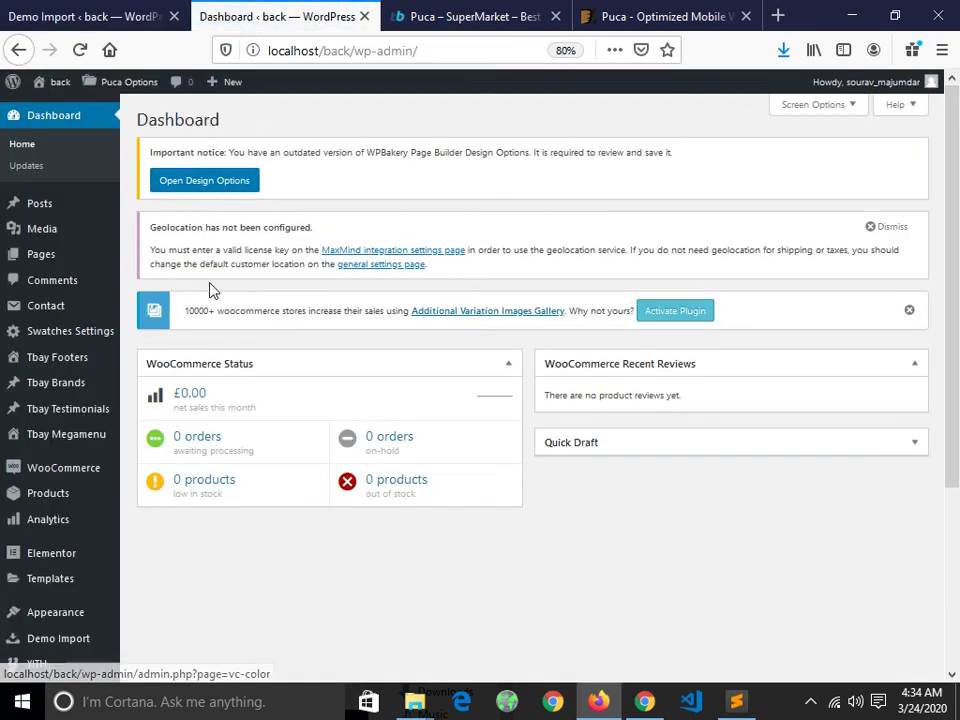
Step: Open the Reading Settings and check which pages are available as the static homepage
scroll(45, 368, down, 5)
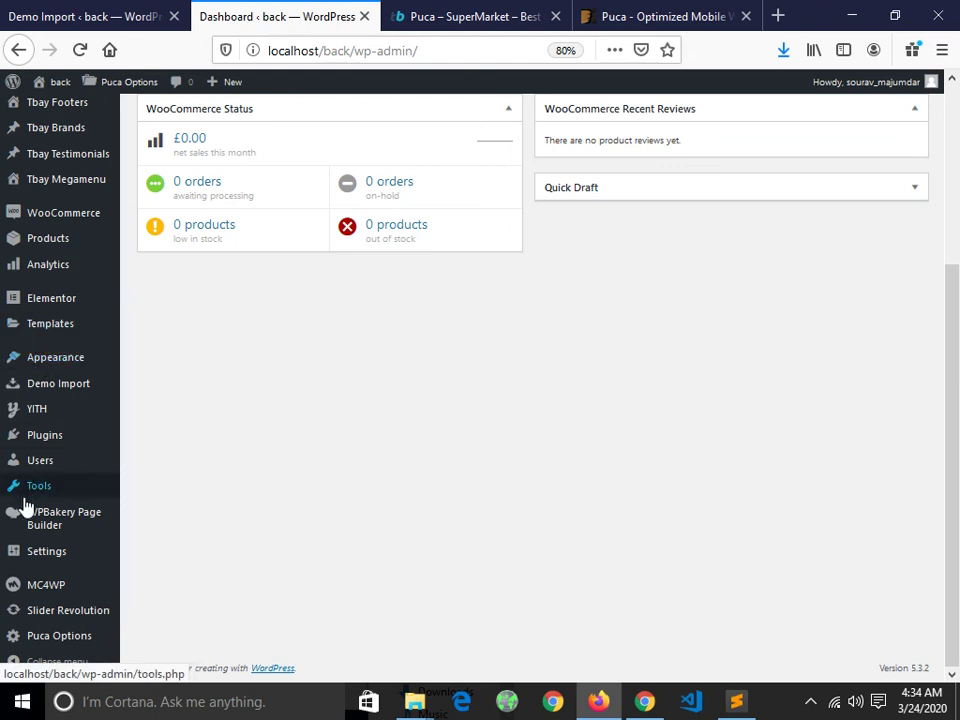
mouse_move(45, 566)
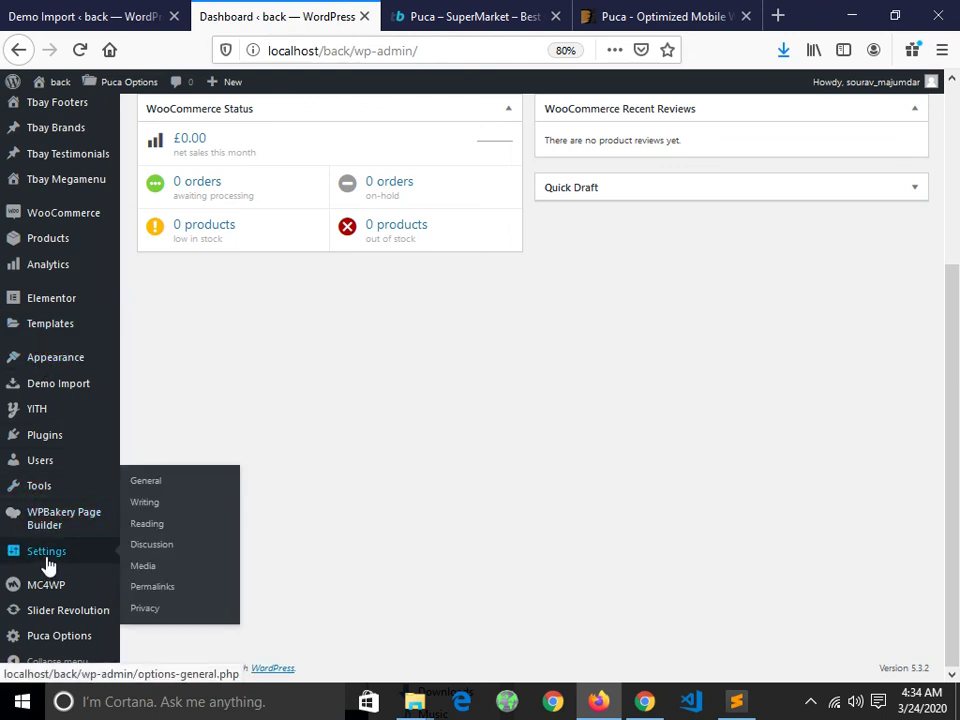
click(163, 530)
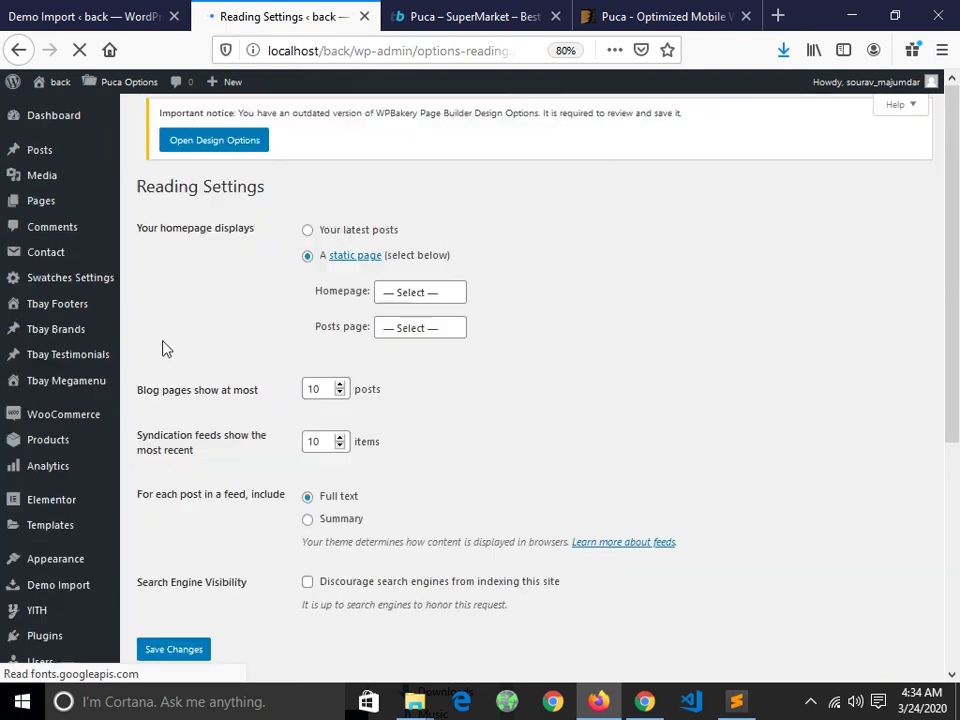
click(416, 300)
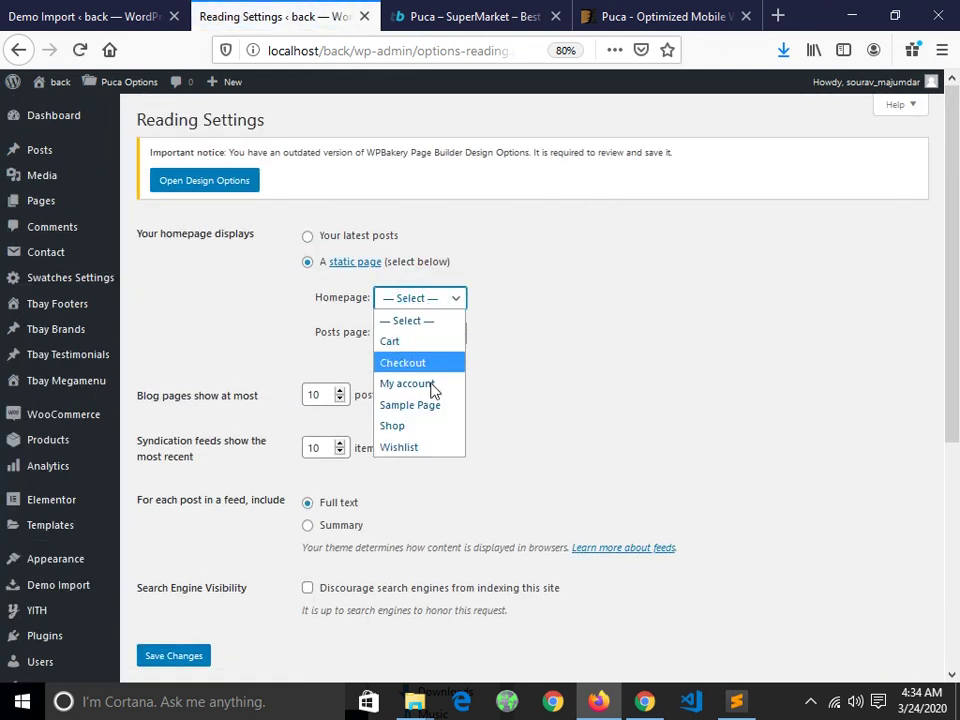
click(529, 422)
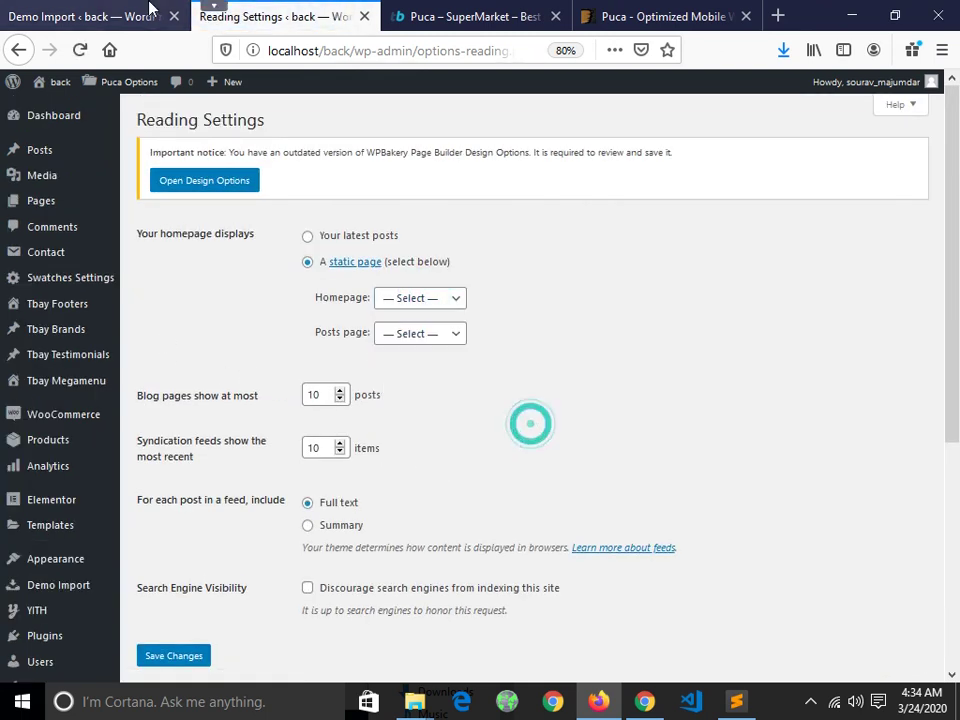
Step: Return to the Demo Import page and read the notice about the import's duration
click(92, 18)
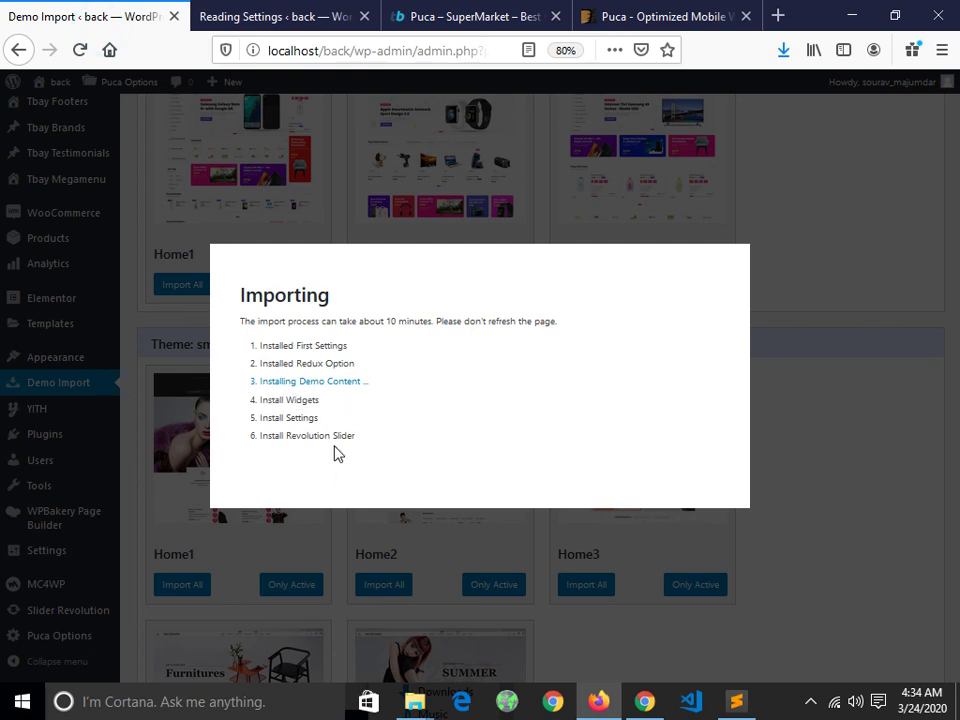
drag(238, 321, 573, 338)
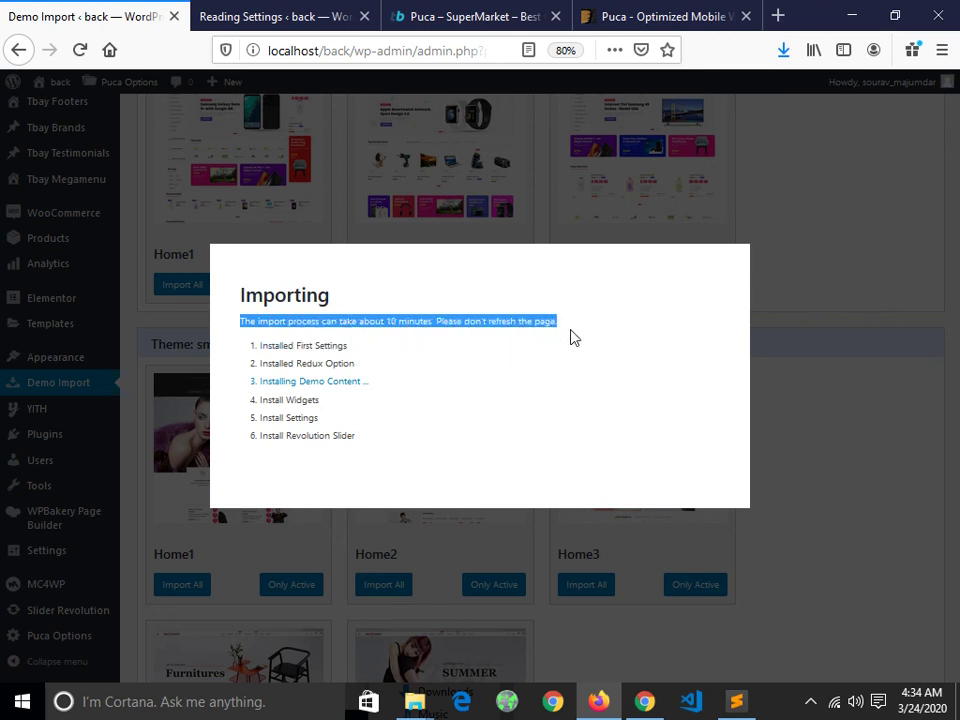
click(414, 343)
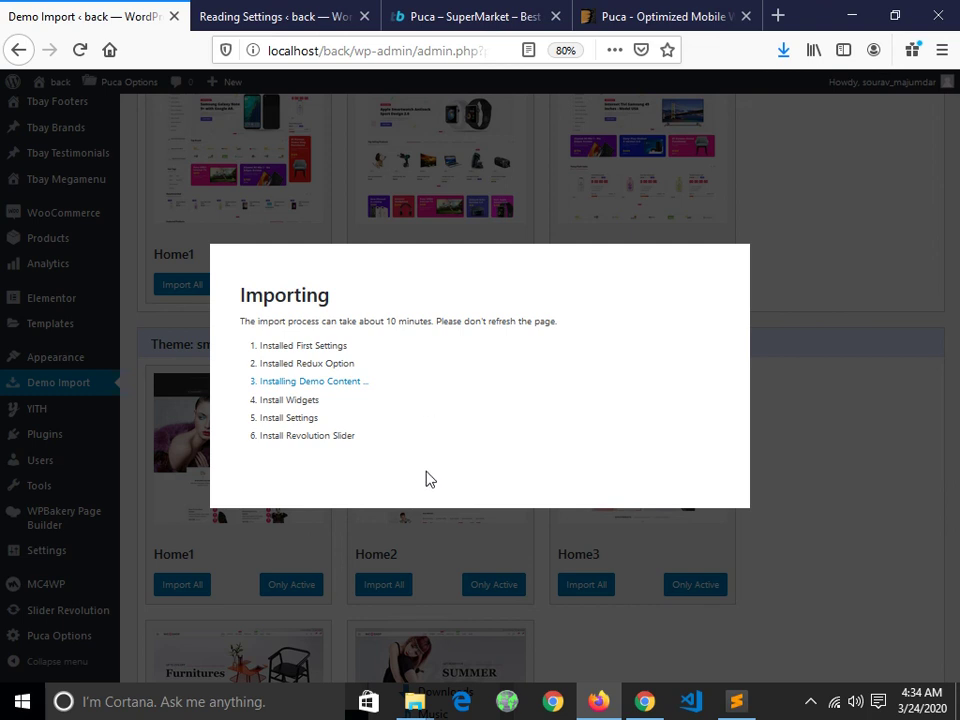
Step: Open the site's front page in a new tab from the Reading Settings page and recheck the import progress
key(ctrl+Tab)
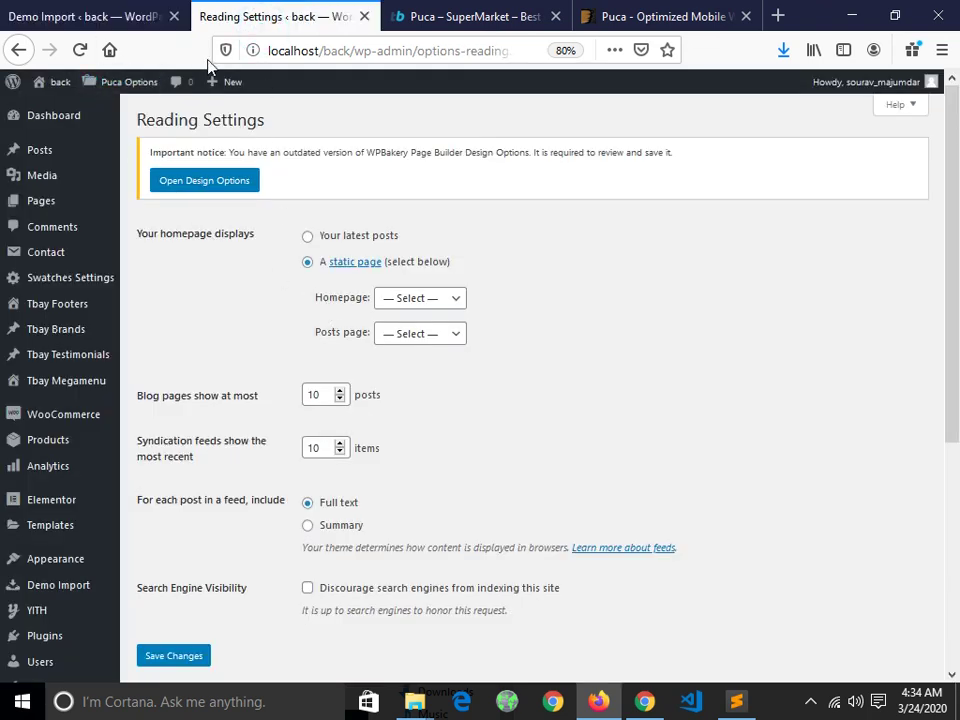
right_click(62, 86)
click(118, 96)
click(393, 18)
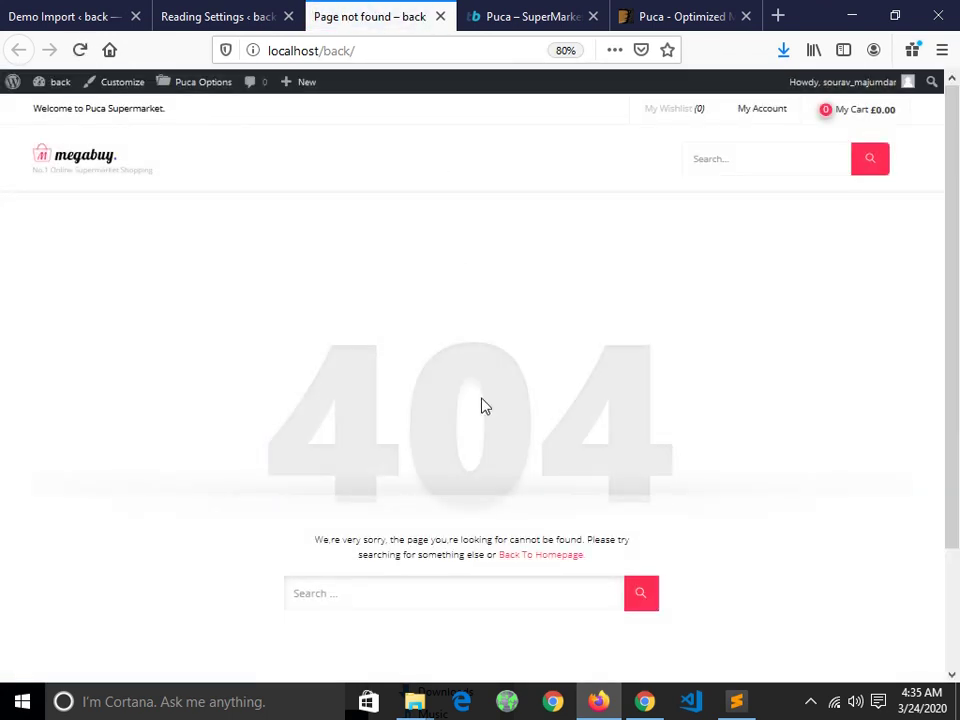
click(521, 566)
click(223, 26)
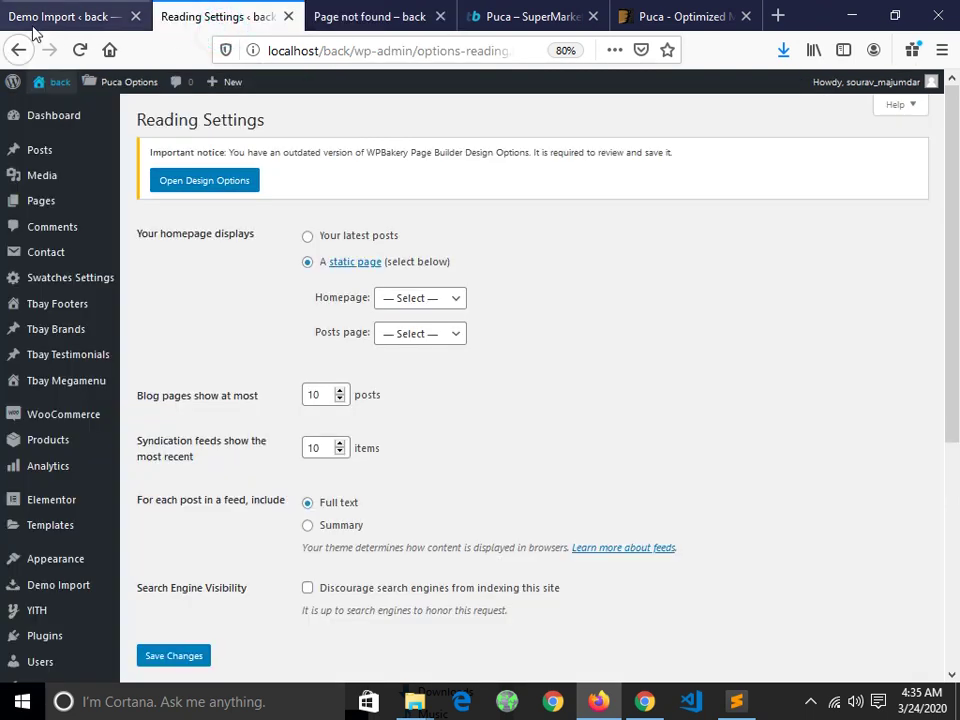
click(32, 26)
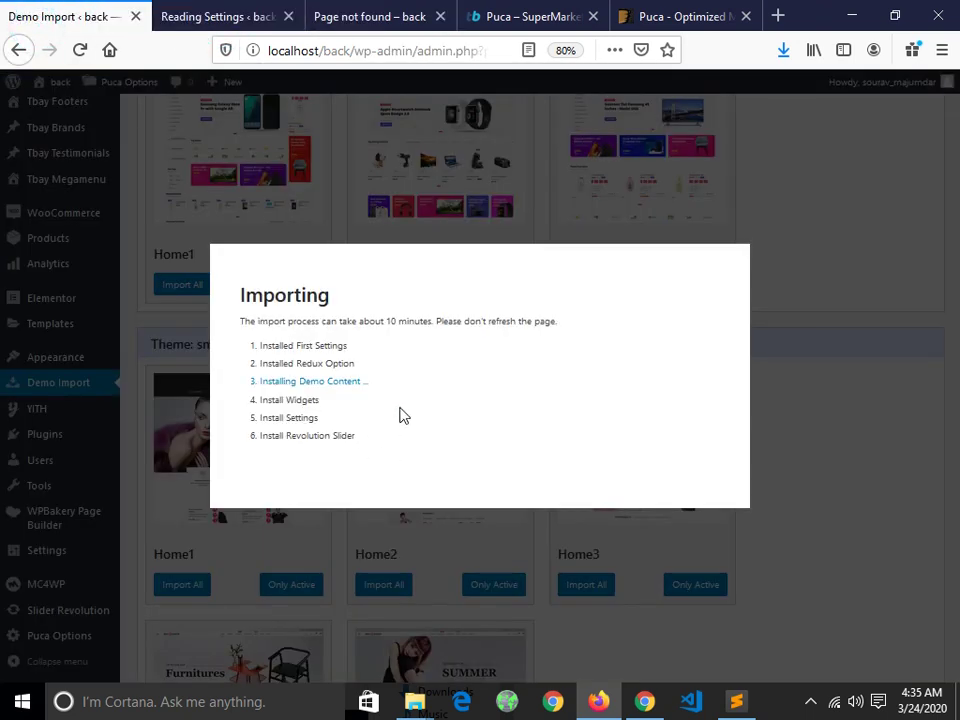
click(811, 699)
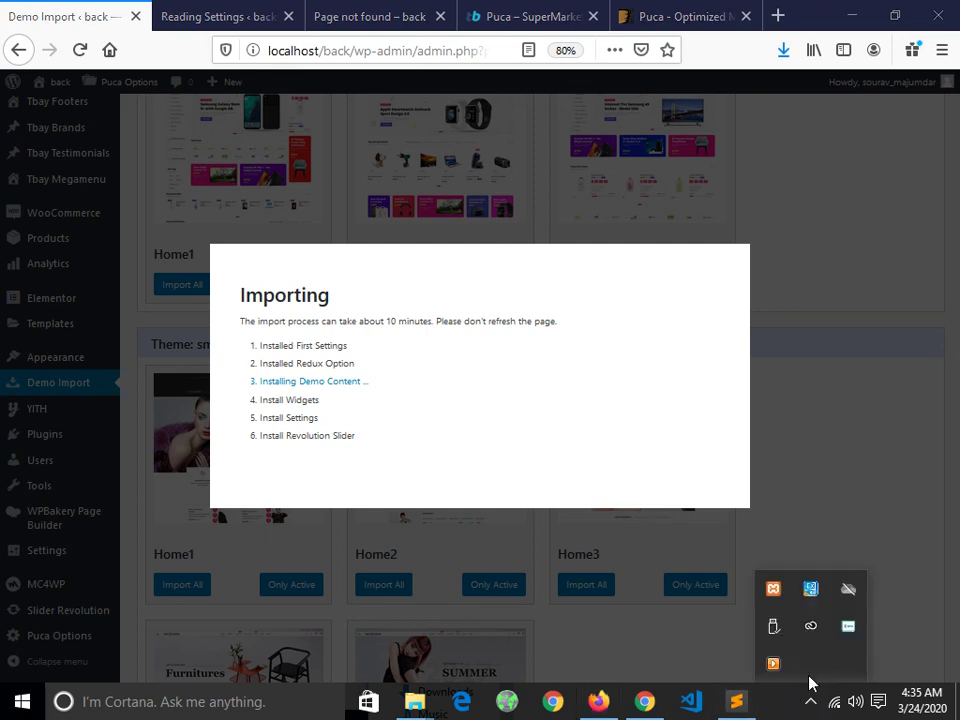
right_click(852, 632)
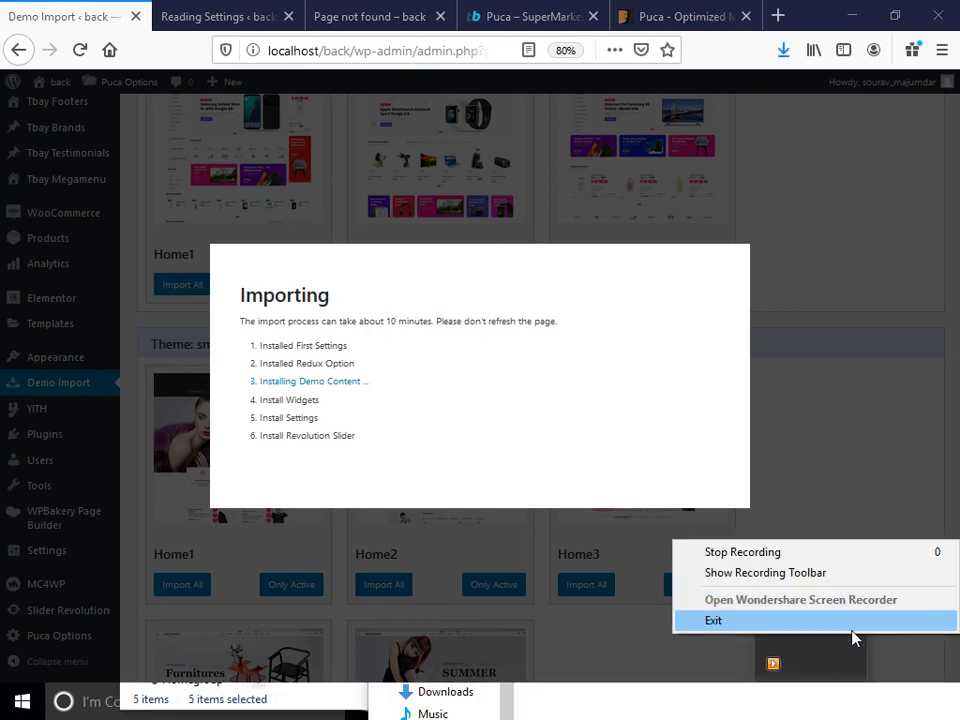
click(842, 679)
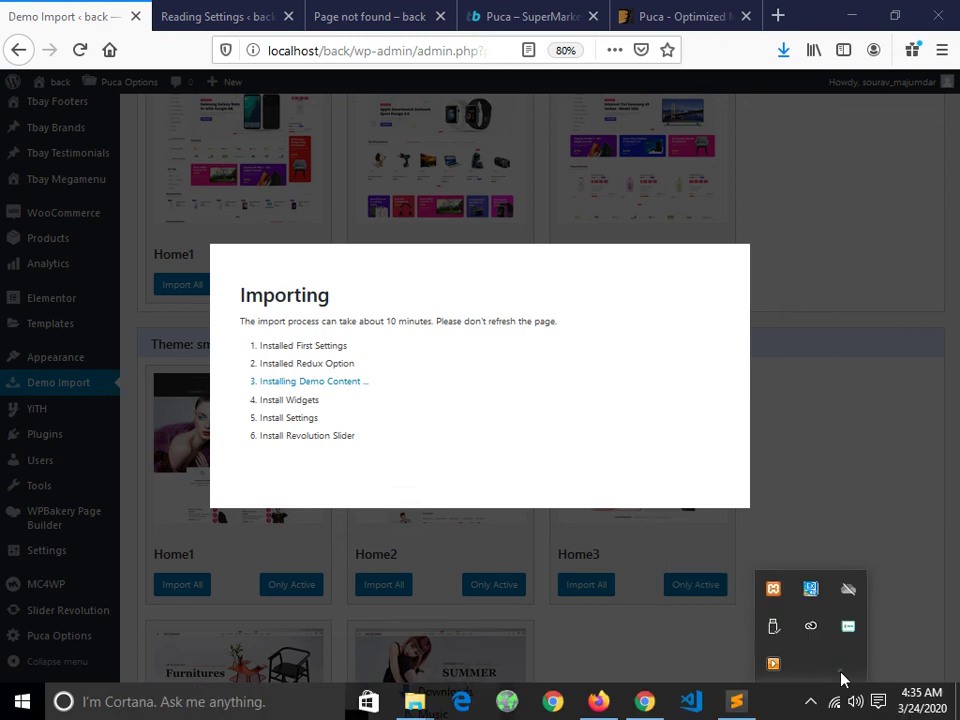
click(851, 630)
click(850, 632)
click(848, 632)
click(846, 632)
right_click(846, 630)
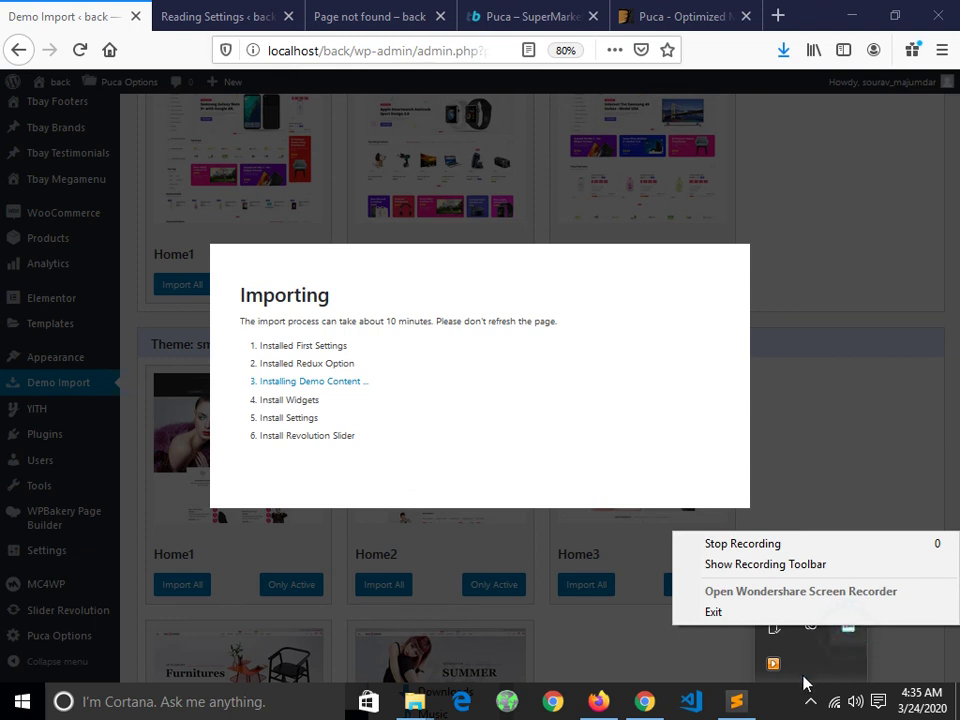